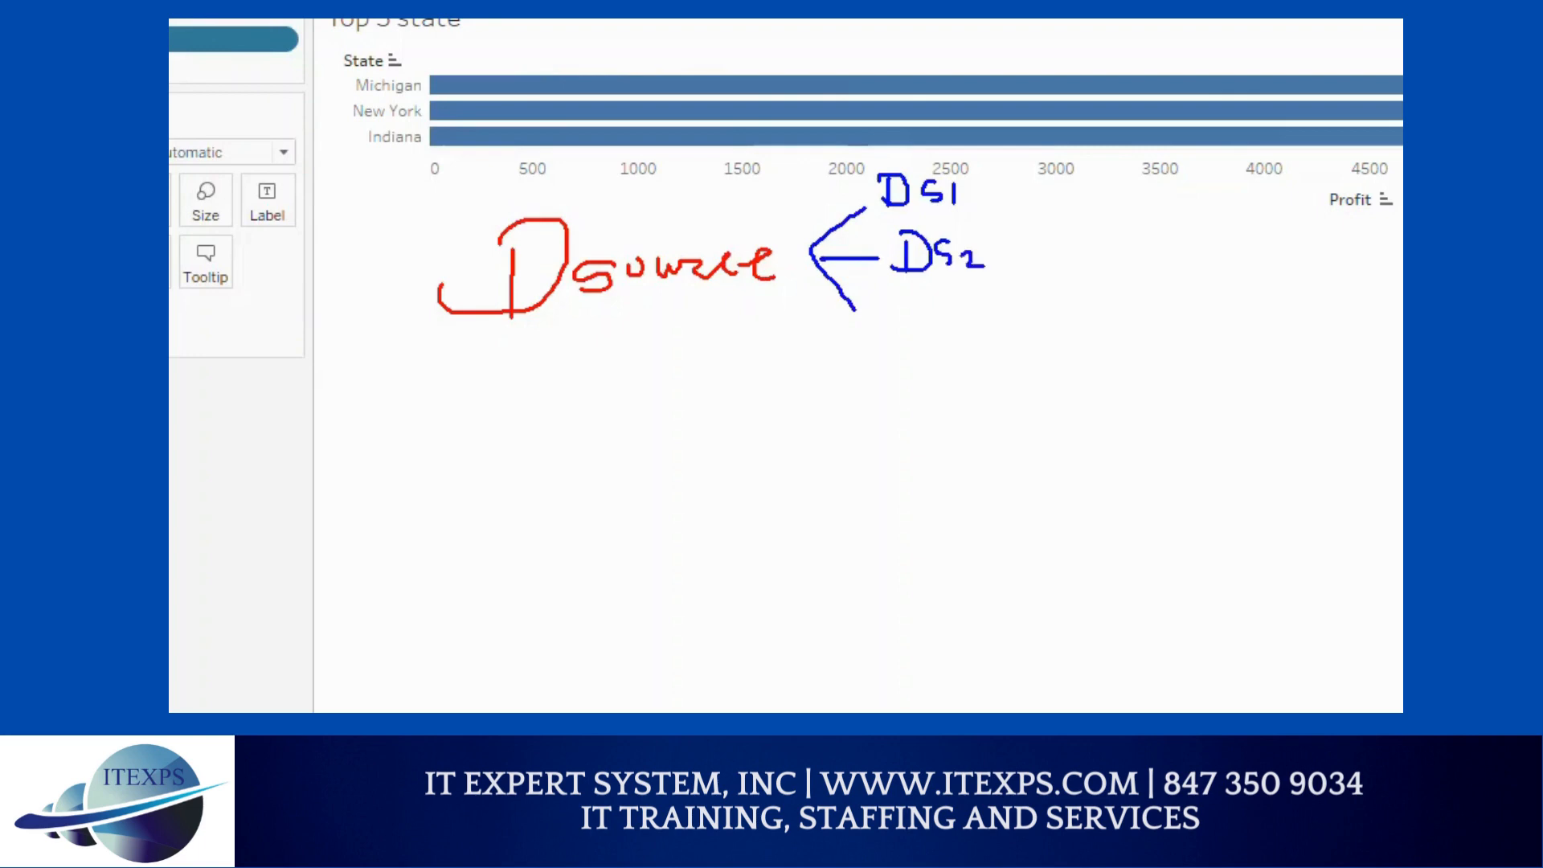
{"action": "mouse_move", "coordinate": [903, 306]}
{"action": "left_mouse_down"}
{"action": "mouse_move", "coordinate": [897, 336]}
{"action": "mouse_move", "coordinate": [967, 320]}
{"action": "mouse_move", "coordinate": [960, 337]}
{"action": "left_mouse_up"}
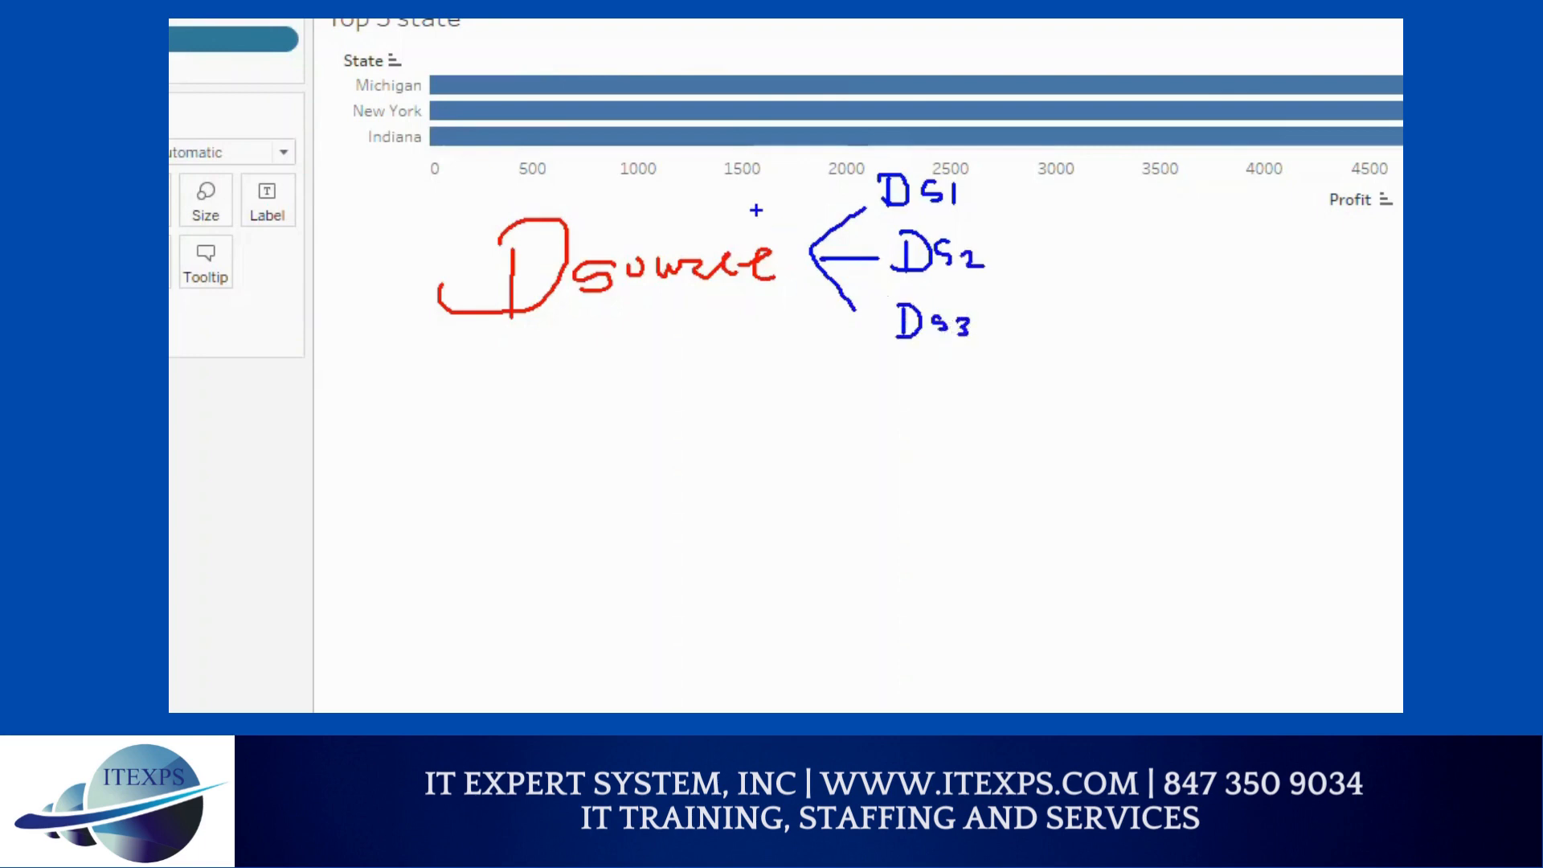
{"action": "mouse_move", "coordinate": [719, 183]}
{"action": "left_mouse_down"}
{"action": "mouse_move", "coordinate": [593, 182]}
{"action": "mouse_move", "coordinate": [590, 365]}
{"action": "mouse_move", "coordinate": [764, 422]}
{"action": "mouse_move", "coordinate": [754, 180]}
{"action": "left_mouse_up"}
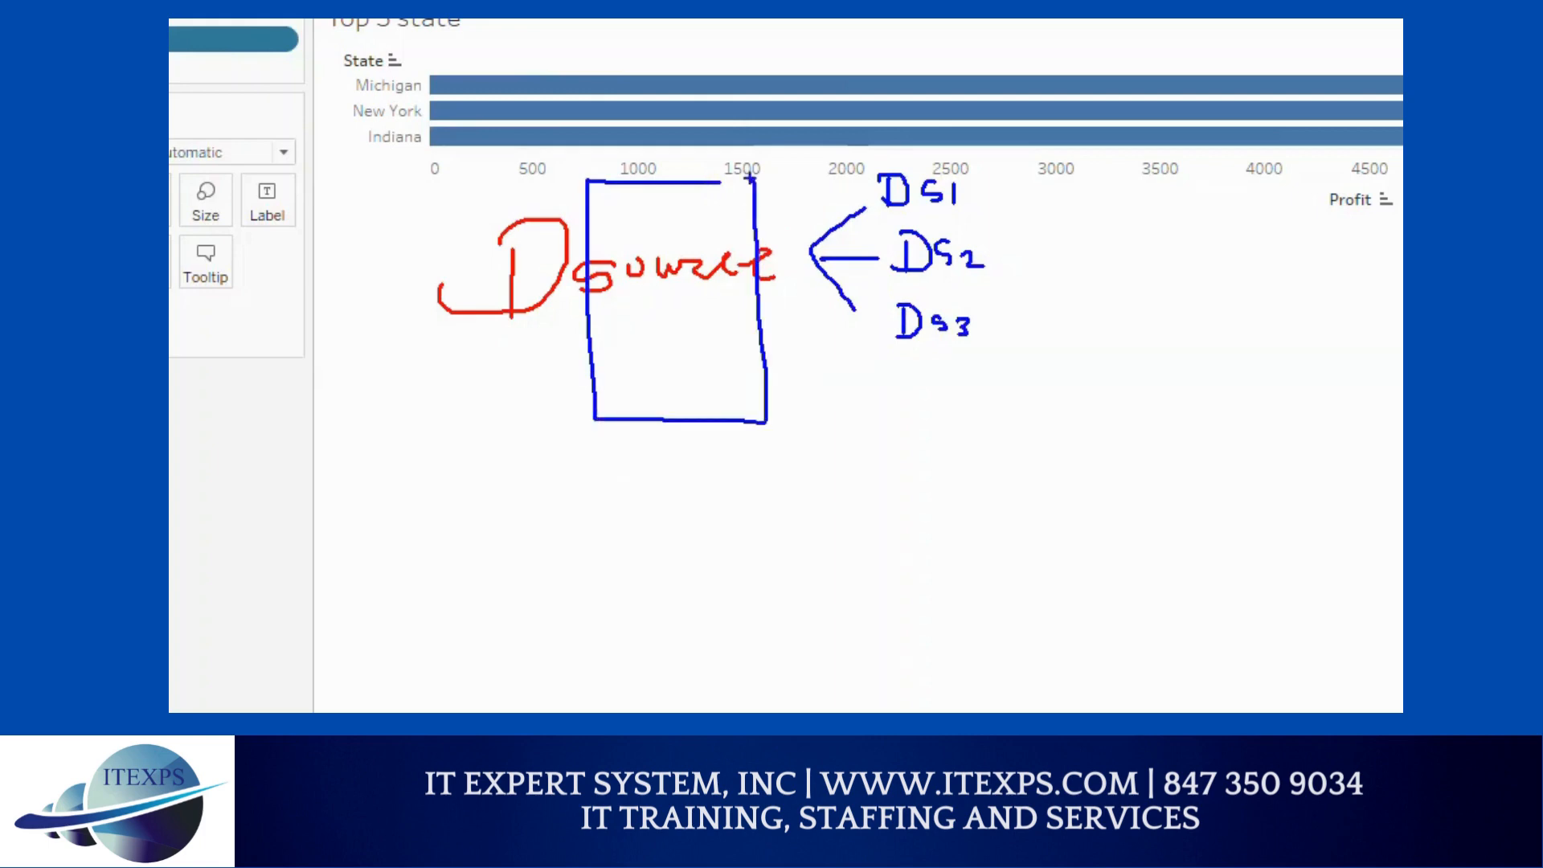
{"action": "mouse_move", "coordinate": [1018, 148]}
{"action": "left_mouse_down"}
{"action": "mouse_move", "coordinate": [993, 176]}
{"action": "mouse_move", "coordinate": [1035, 171]}
{"action": "mouse_move", "coordinate": [1037, 196]}
{"action": "mouse_move", "coordinate": [1005, 230]}
{"action": "left_mouse_up"}
{"action": "left_click_drag", "start_coordinate": [1004, 231], "coordinate": [1005, 269]}
{"action": "mouse_move", "coordinate": [1005, 269]}
{"action": "left_mouse_down"}
{"action": "mouse_move", "coordinate": [1038, 270]}
{"action": "mouse_move", "coordinate": [1036, 223]}
{"action": "mouse_move", "coordinate": [1070, 193]}
{"action": "mouse_move", "coordinate": [1061, 228]}
{"action": "mouse_move", "coordinate": [1180, 200]}
{"action": "mouse_move", "coordinate": [1165, 224]}
{"action": "left_mouse_up"}
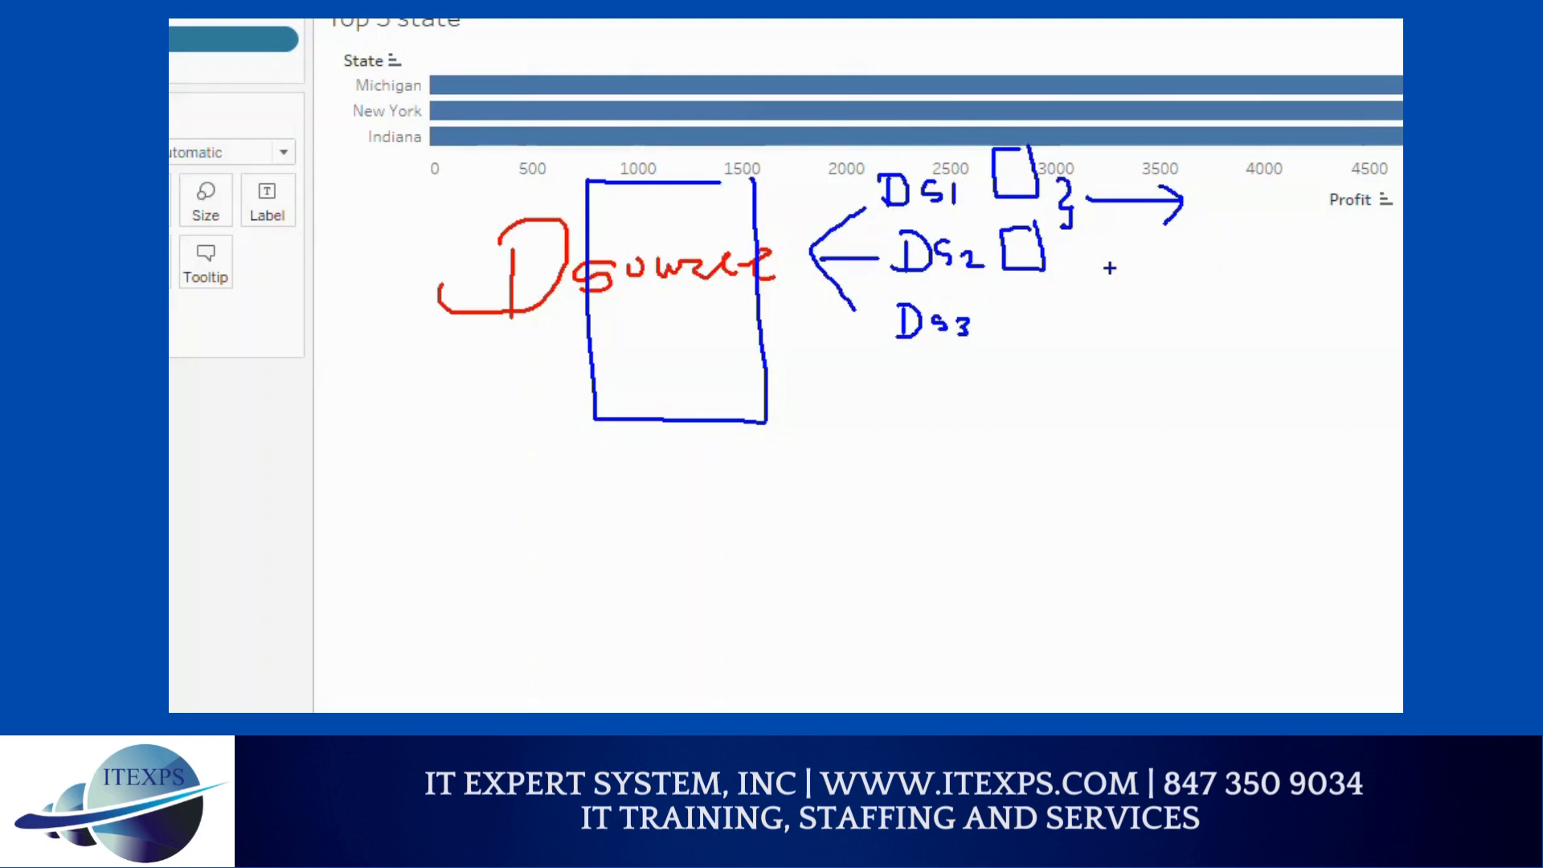
{"action": "left_click_drag", "start_coordinate": [875, 214], "coordinate": [866, 208]}
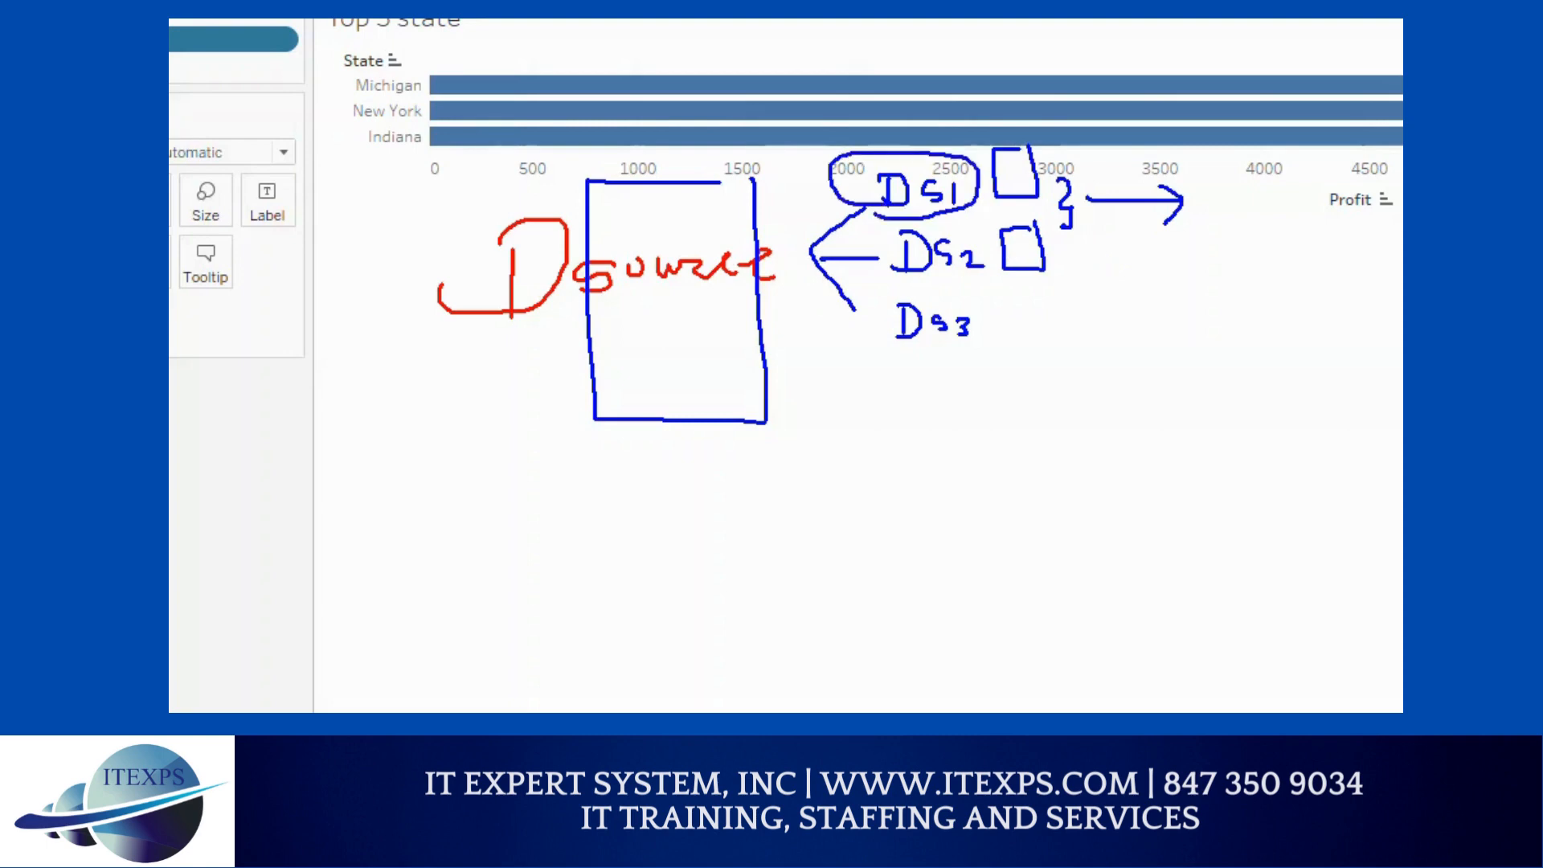
{"action": "key", "text": "Escape"}
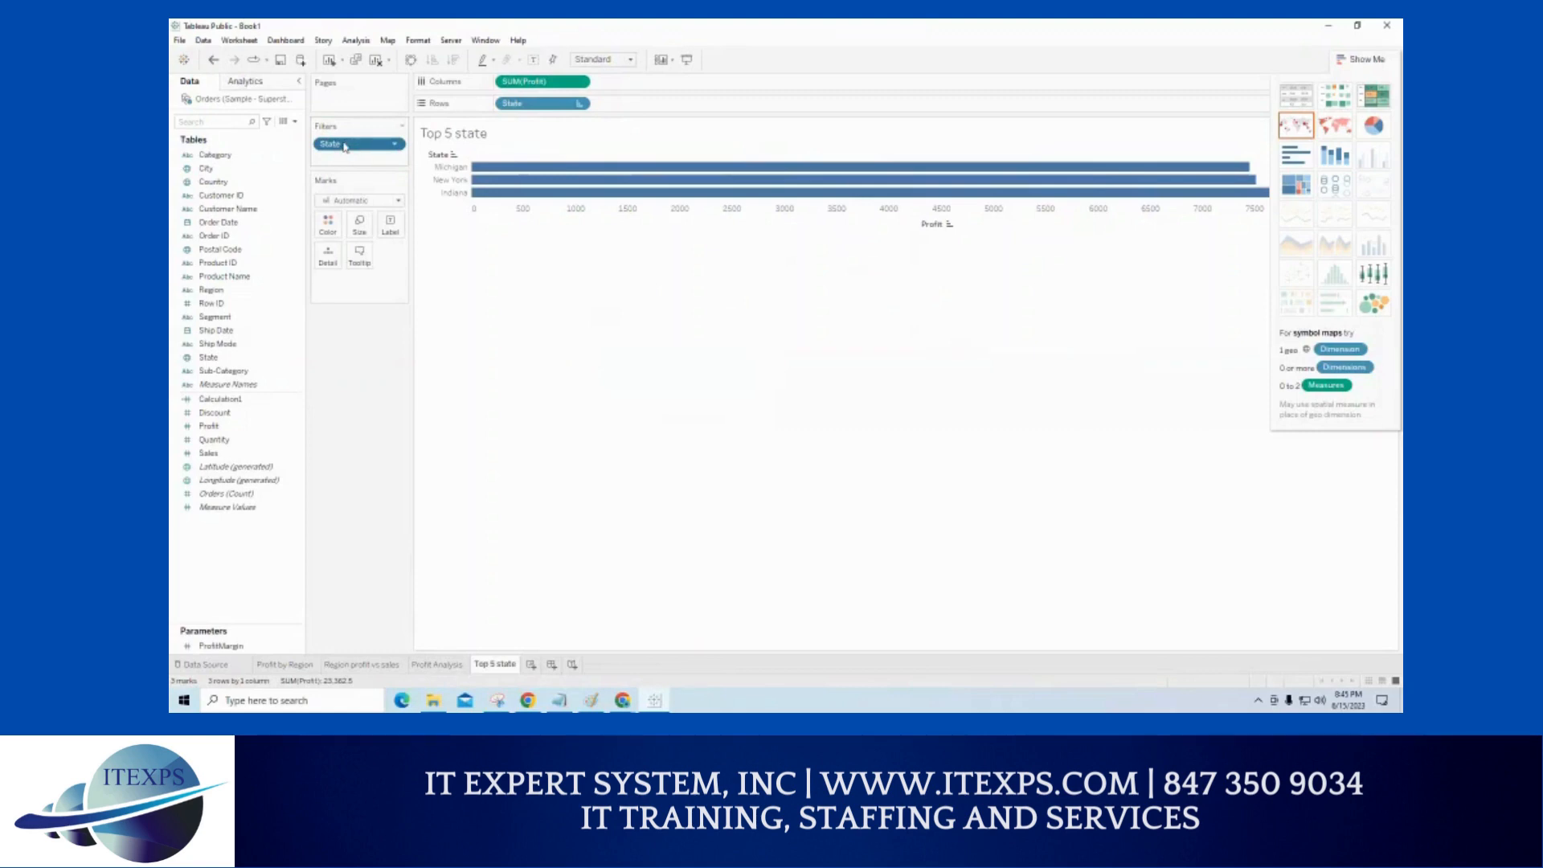
{"action": "right_click", "coordinate": [368, 147]}
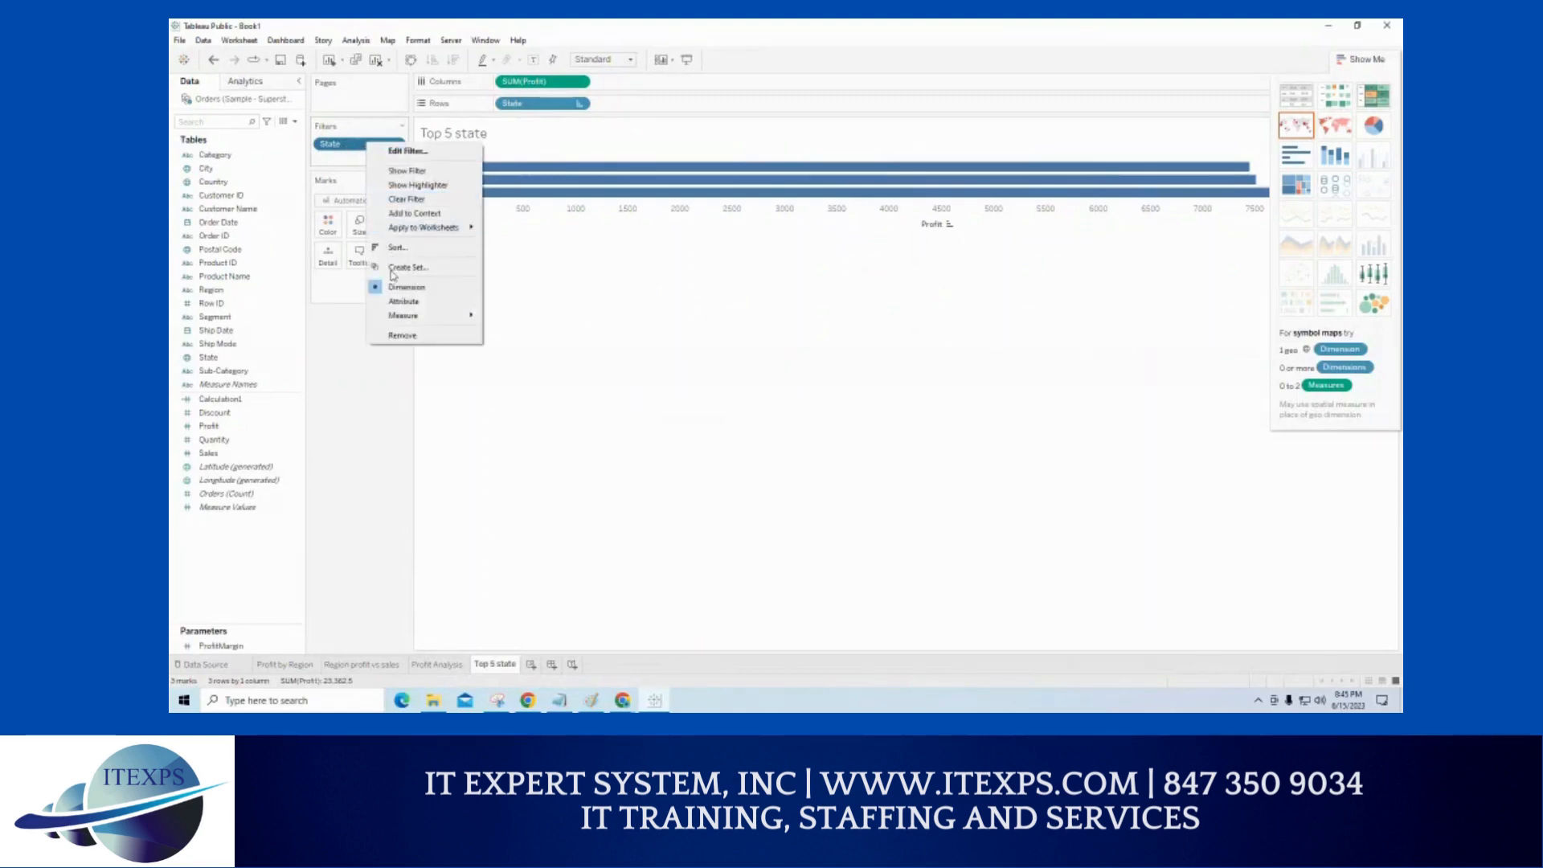
{"action": "key", "text": "ctrl+1"}
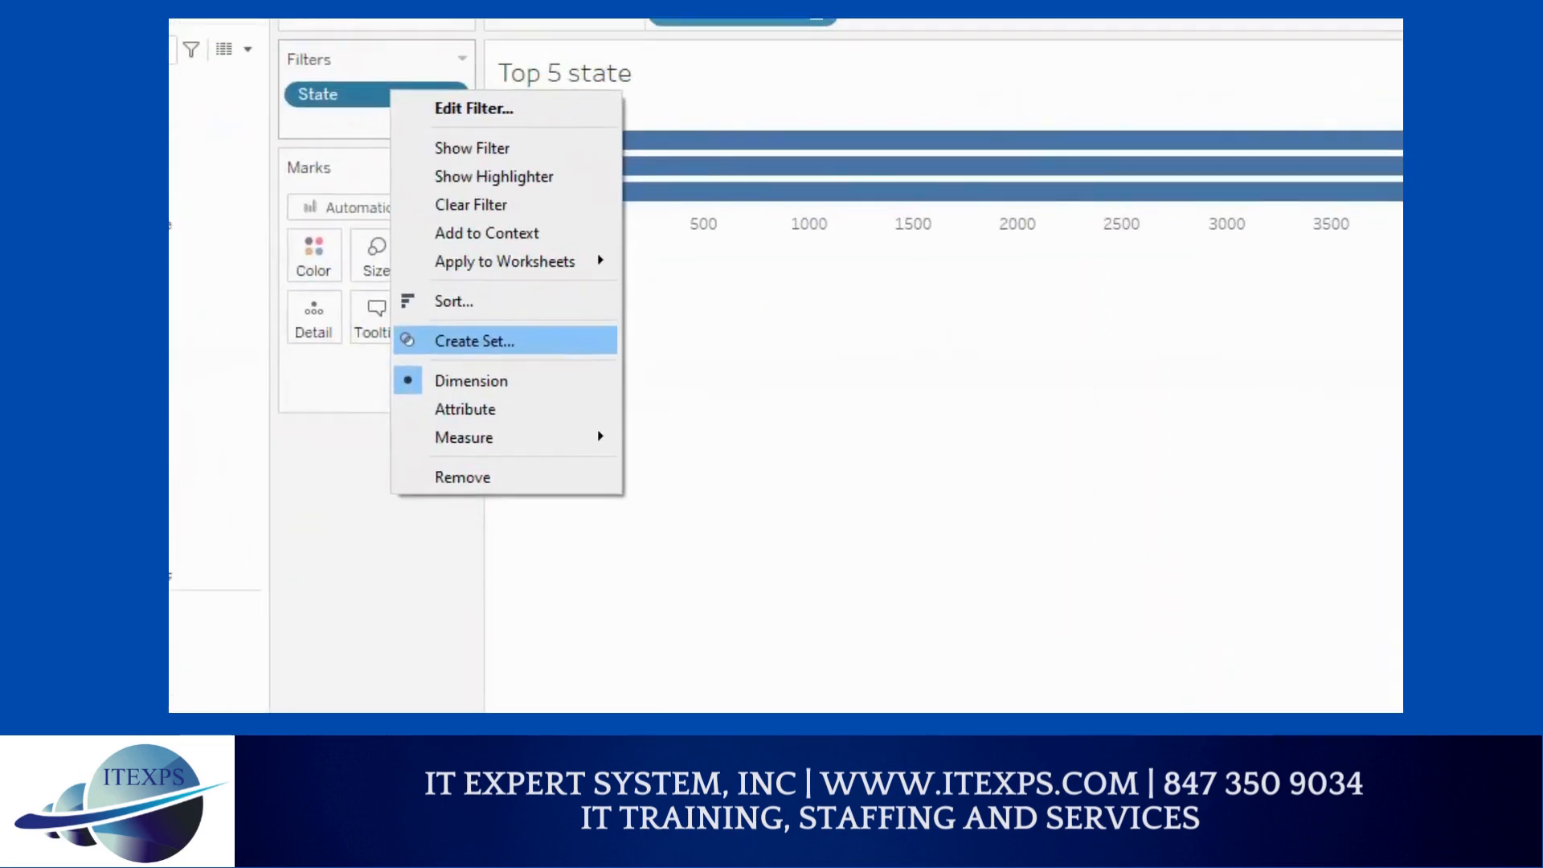
{"action": "left_click", "coordinate": [350, 124]}
{"action": "mouse_move", "coordinate": [358, 94]}
{"action": "left_mouse_down"}
{"action": "mouse_move", "coordinate": [355, 296]}
{"action": "mouse_move", "coordinate": [408, 336]}
{"action": "mouse_move", "coordinate": [485, 354]}
{"action": "left_mouse_up"}
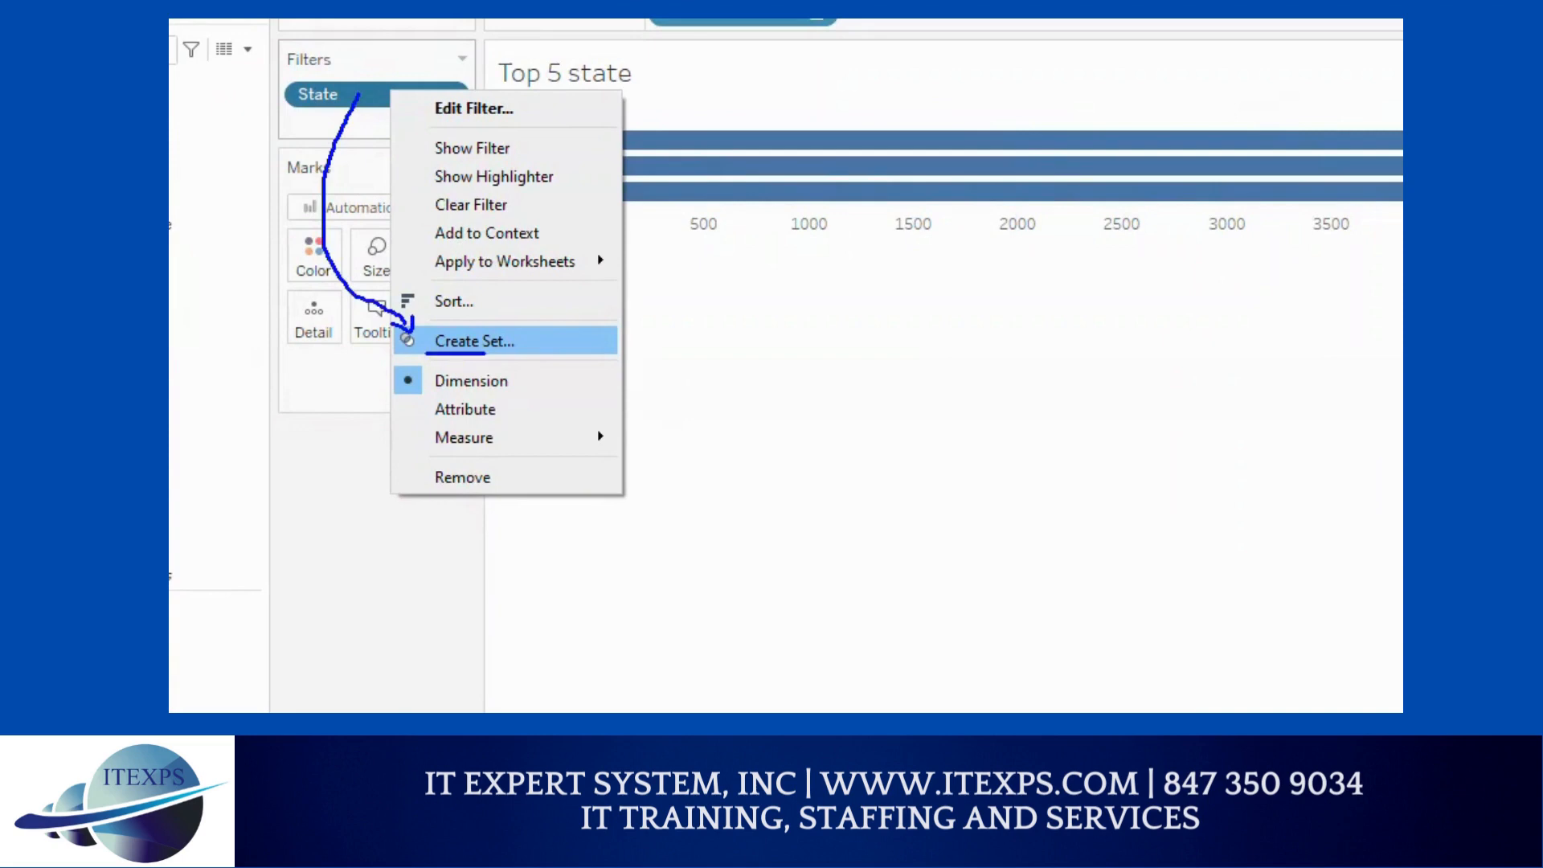
{"action": "key", "text": "Escape"}
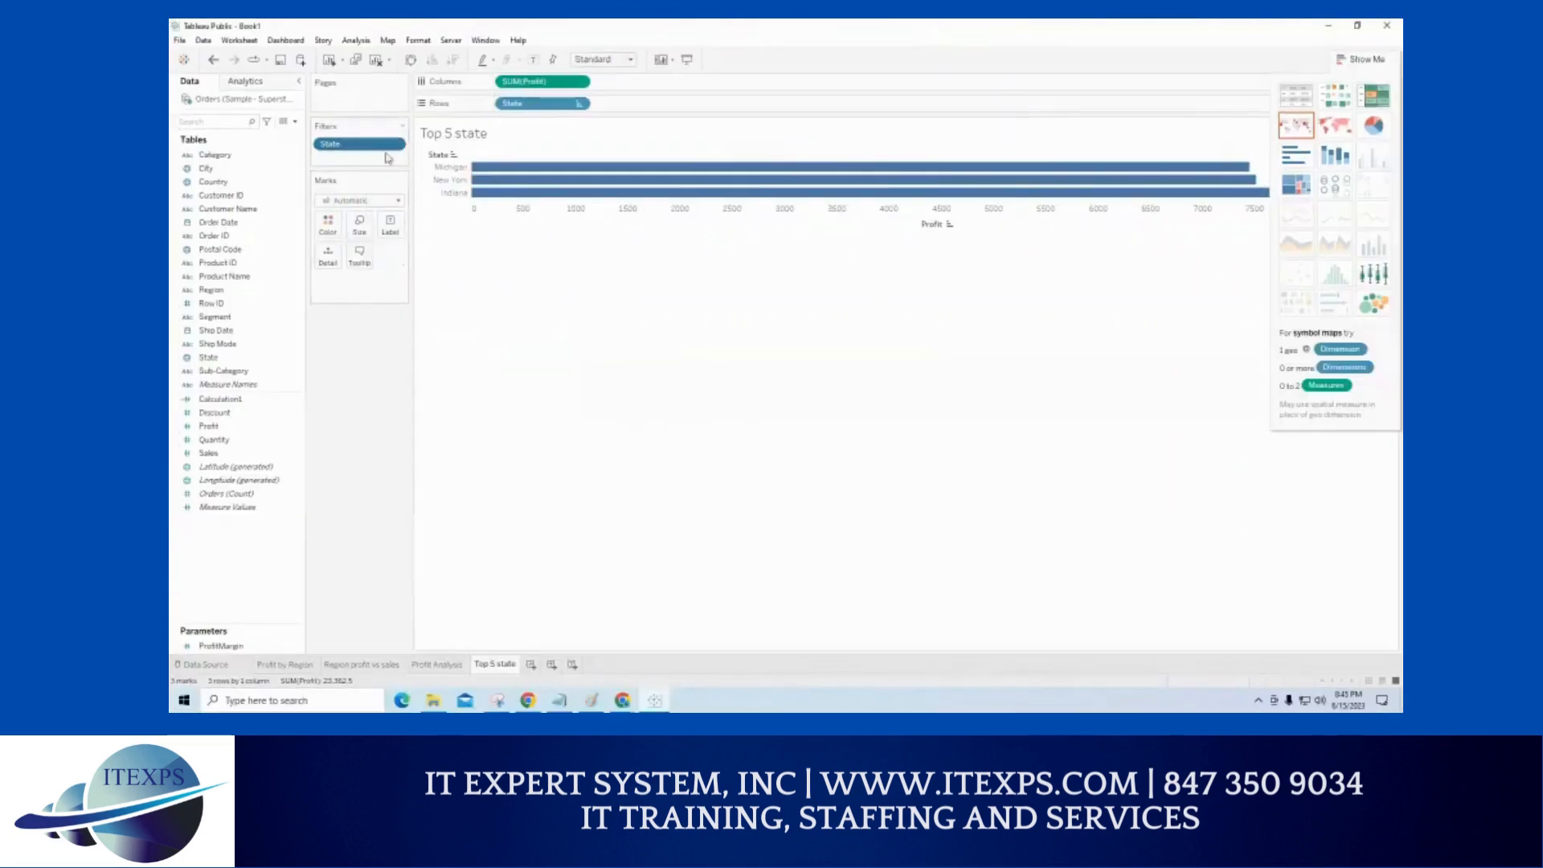
- Create a set named top3 from the State filter, keeping its top 3 by sum of Profit rule
{"action": "right_click", "coordinate": [385, 148]}
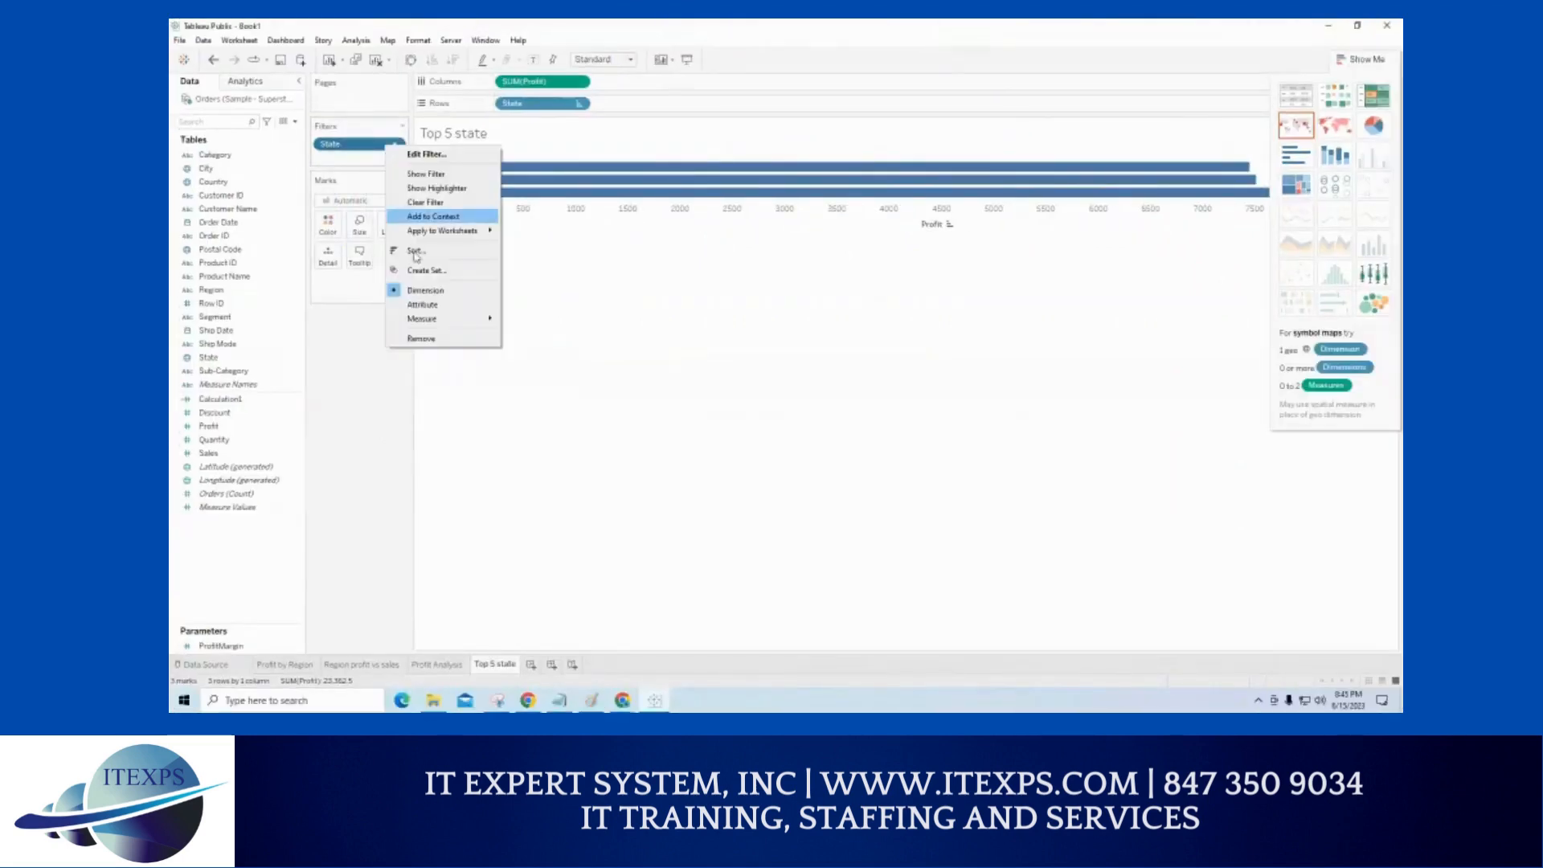
{"action": "left_click", "coordinate": [418, 272]}
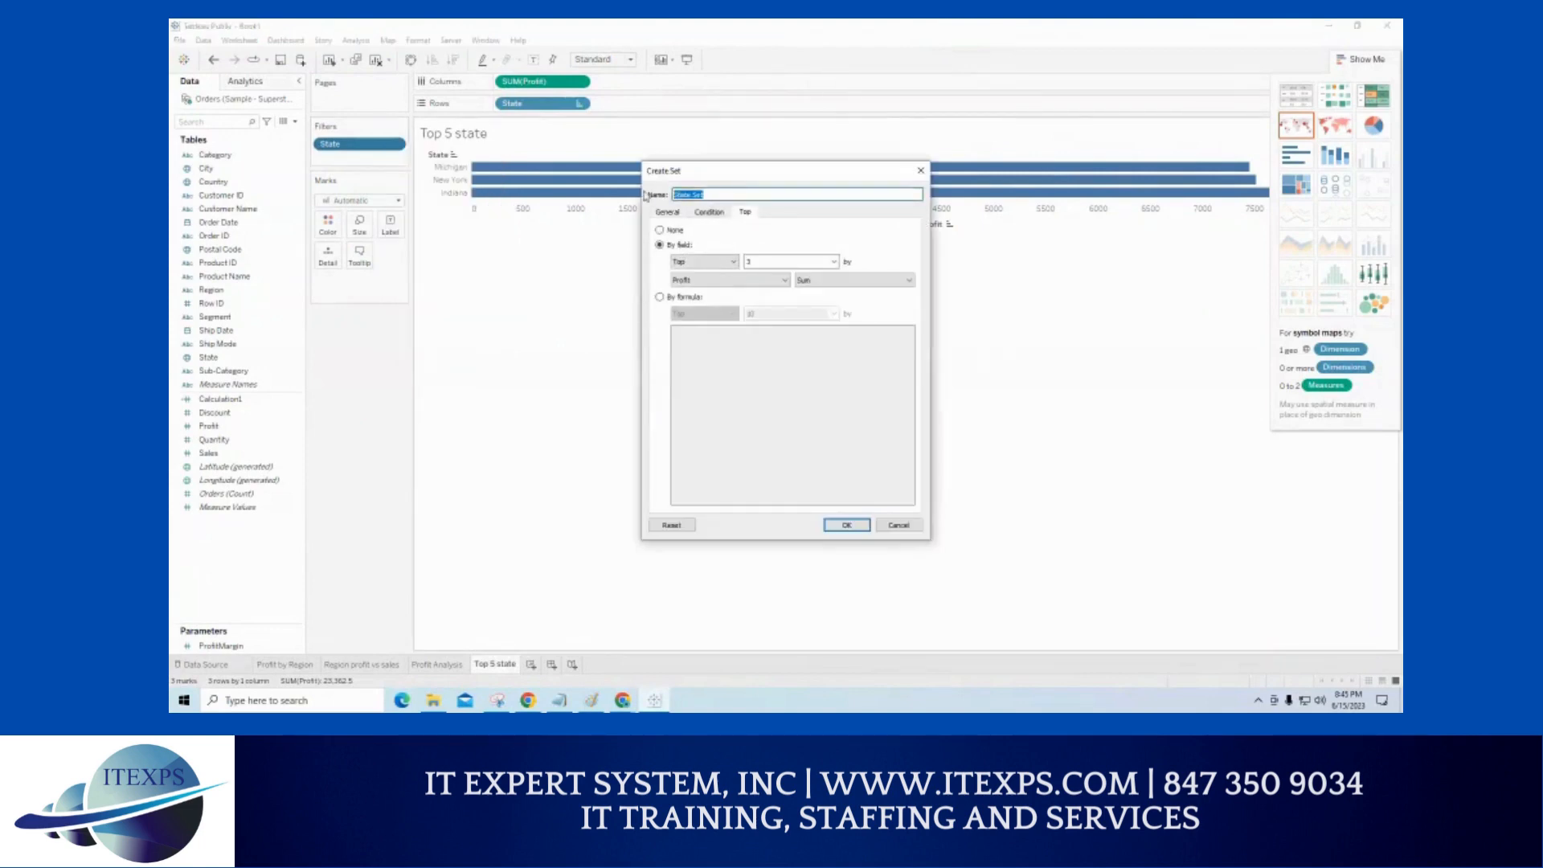
{"action": "type", "text": "top3"}
{"action": "key", "text": "ctrl+1"}
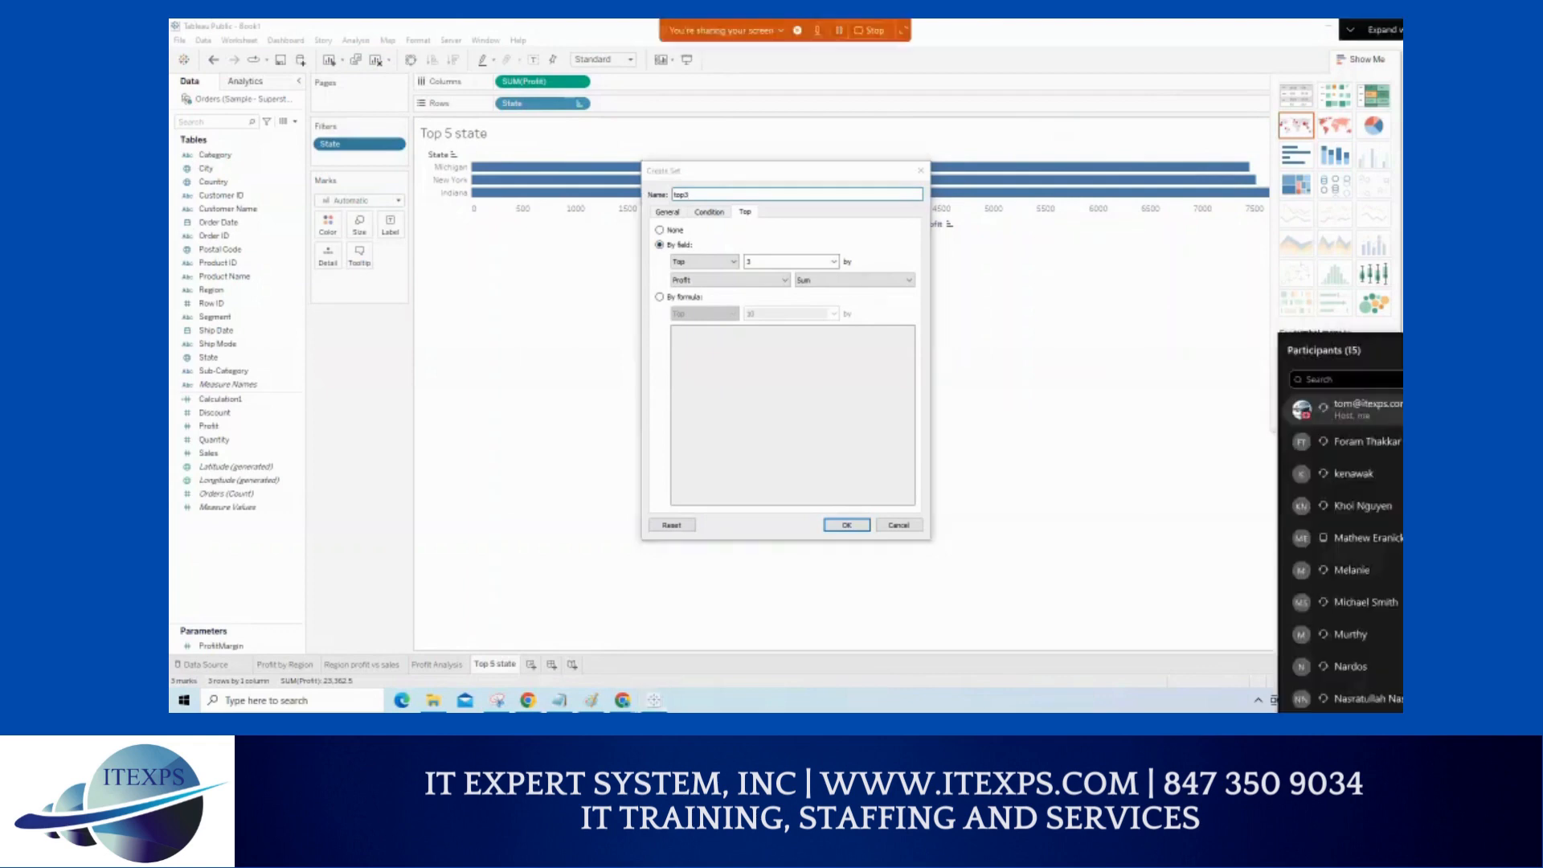
{"action": "left_click", "coordinate": [644, 191]}
{"action": "mouse_move", "coordinate": [738, 175]}
{"action": "left_mouse_down"}
{"action": "mouse_move", "coordinate": [684, 195]}
{"action": "mouse_move", "coordinate": [722, 194]}
{"action": "left_mouse_up"}
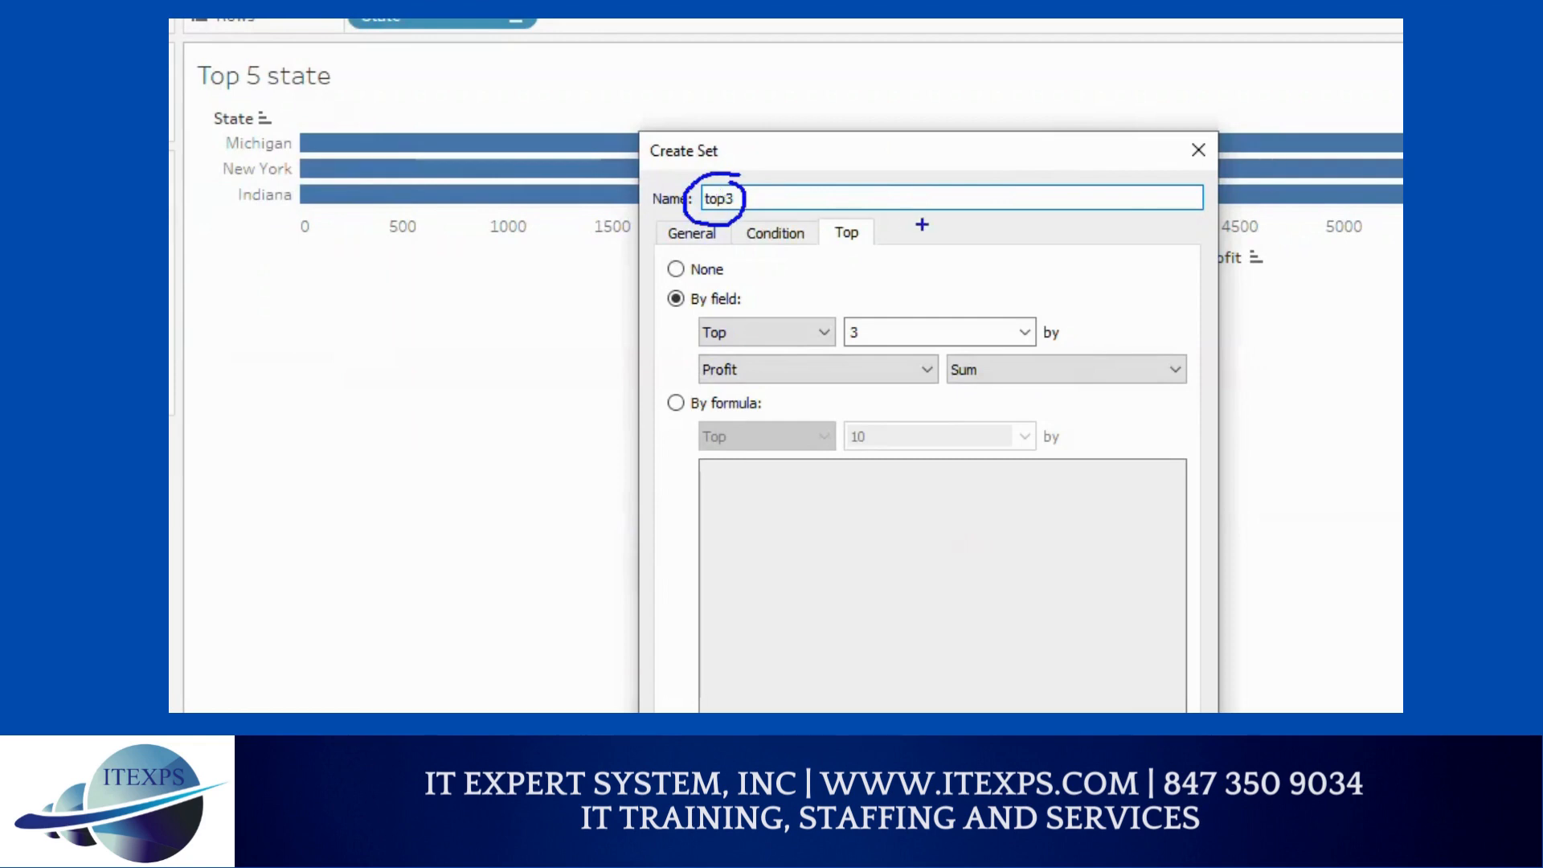
{"action": "key", "text": "Escape"}
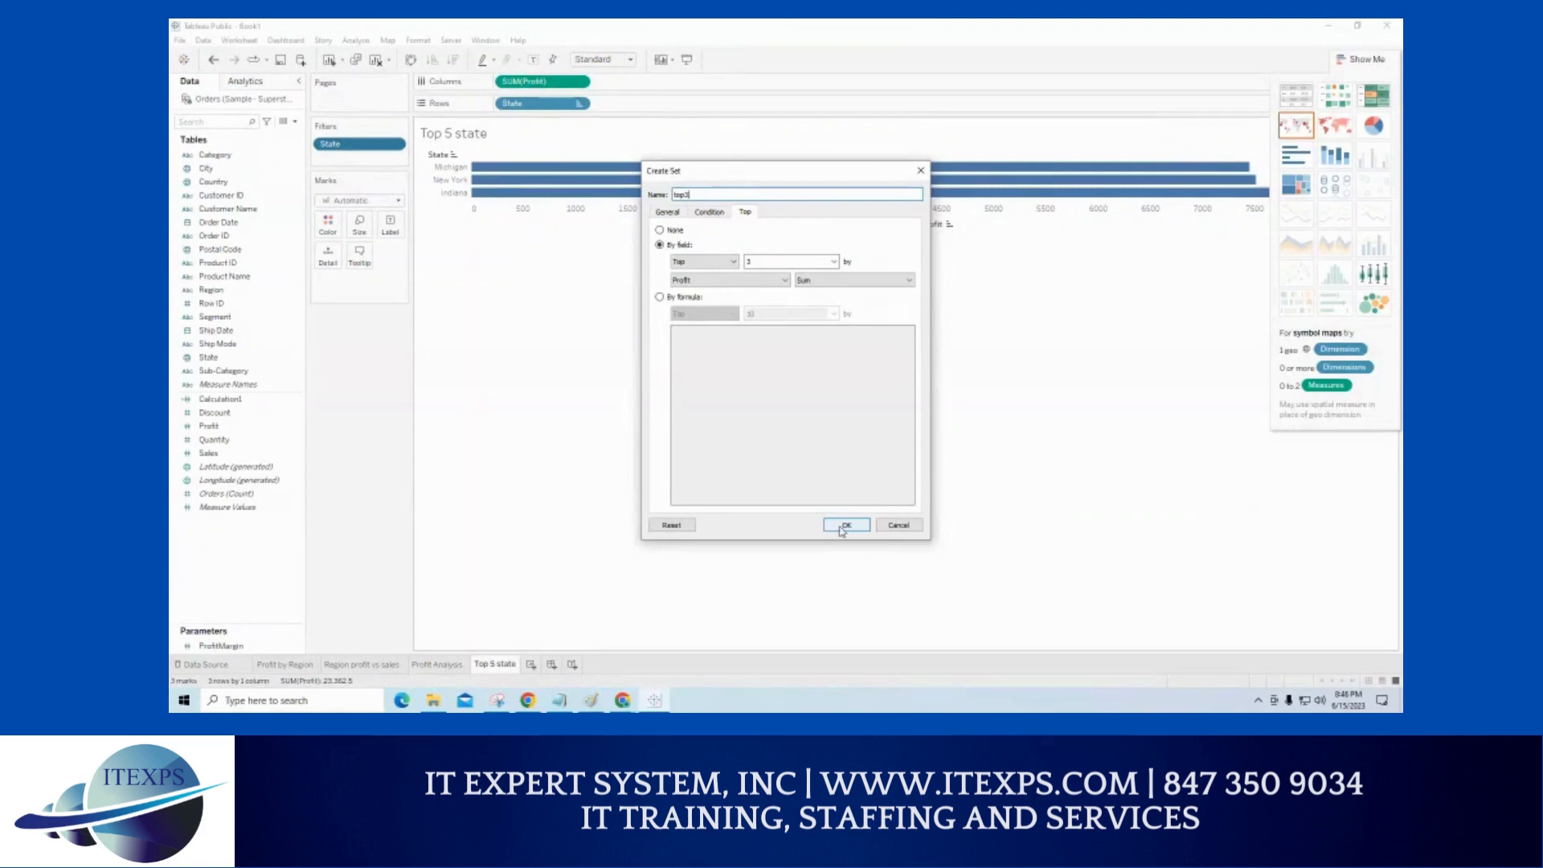
{"action": "left_click", "coordinate": [843, 524]}
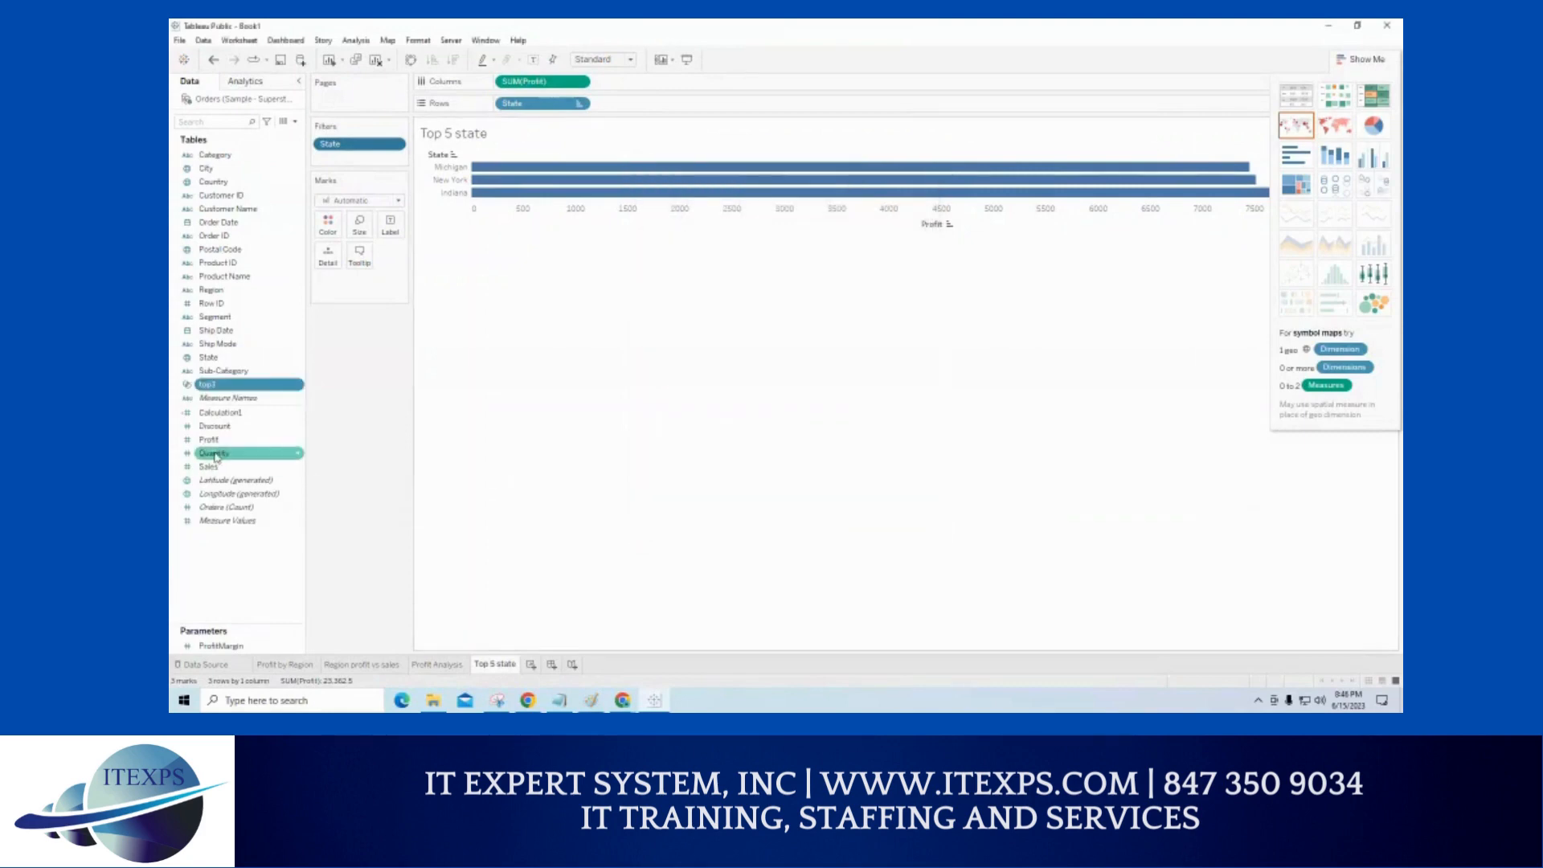
{"action": "mouse_move", "coordinate": [269, 304]}
{"action": "left_mouse_down"}
{"action": "mouse_move", "coordinate": [257, 344]}
{"action": "mouse_move", "coordinate": [221, 317]}
{"action": "mouse_move", "coordinate": [230, 287]}
{"action": "mouse_move", "coordinate": [269, 344]}
{"action": "left_mouse_up"}
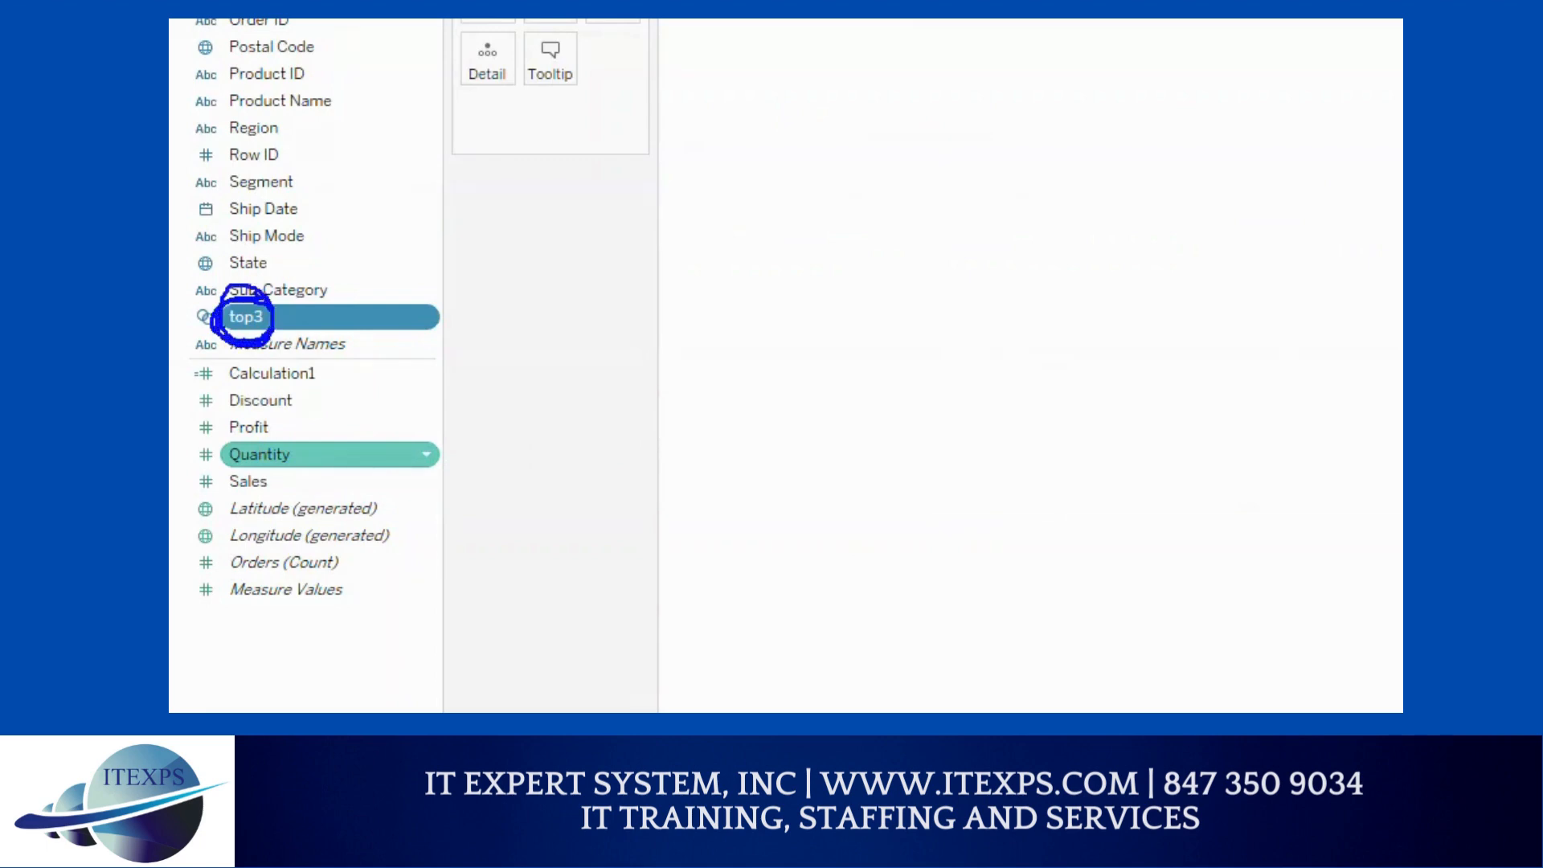
{"action": "left_click_drag", "start_coordinate": [185, 315], "coordinate": [208, 337]}
{"action": "key", "text": "Escape"}
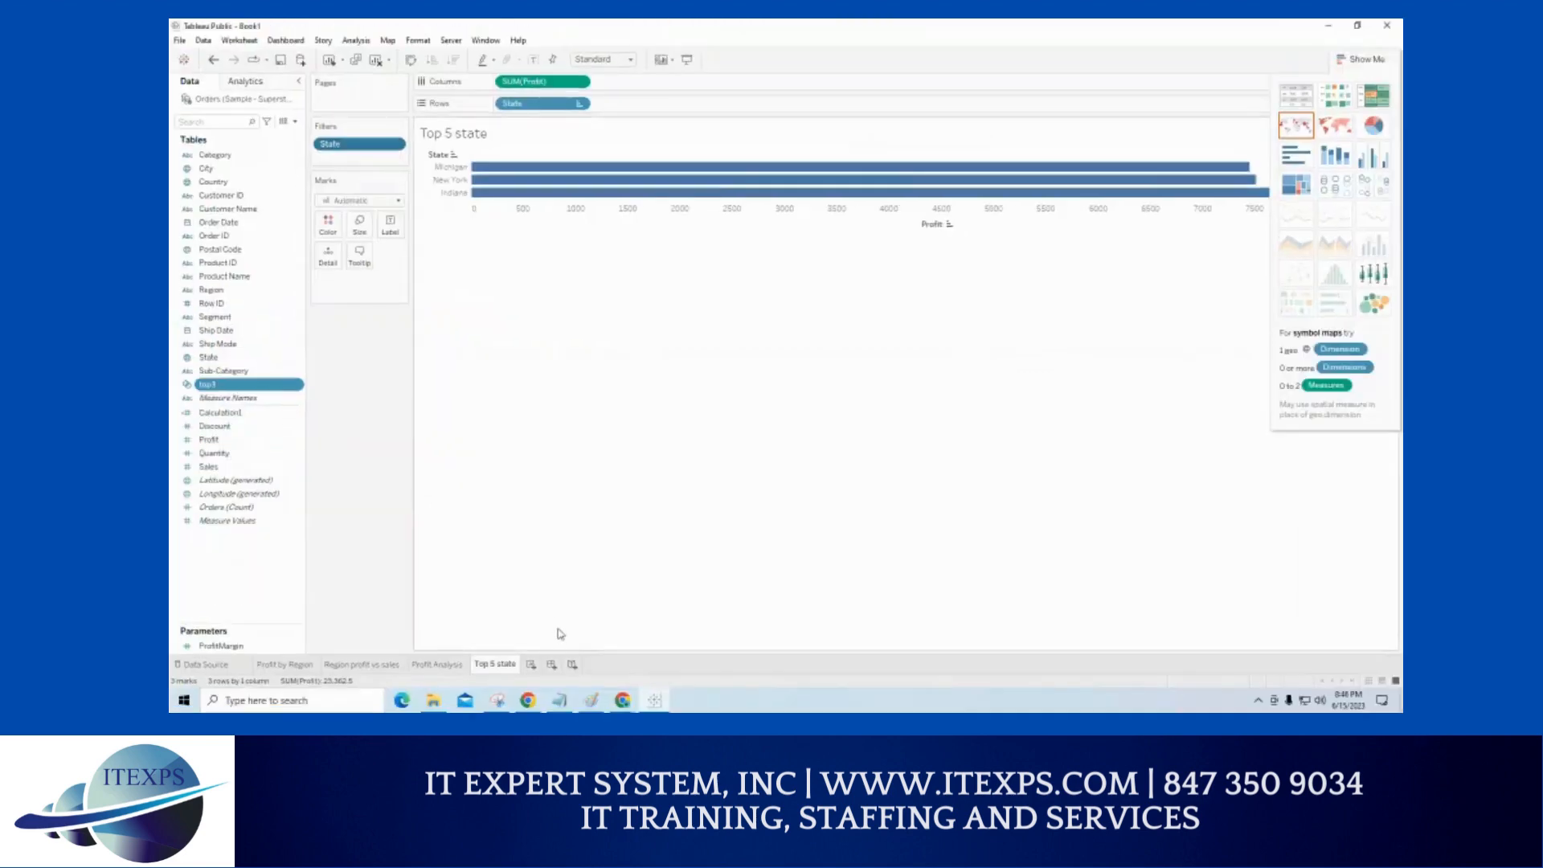
{"action": "key", "text": "ctrl+1"}
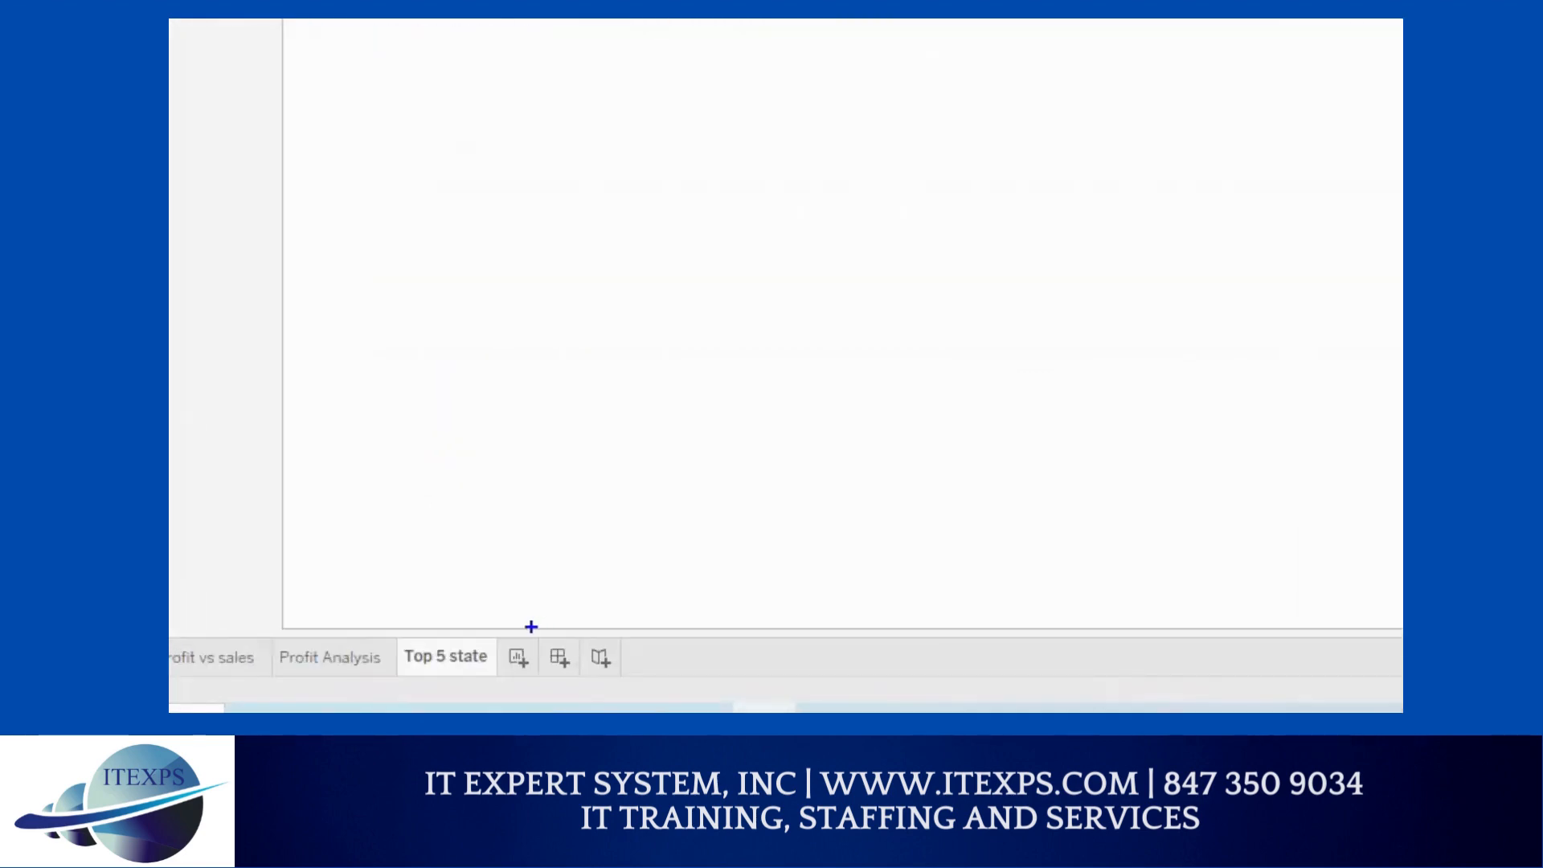
{"action": "left_click_drag", "start_coordinate": [536, 648], "coordinate": [506, 674]}
{"action": "key", "text": "Escape"}
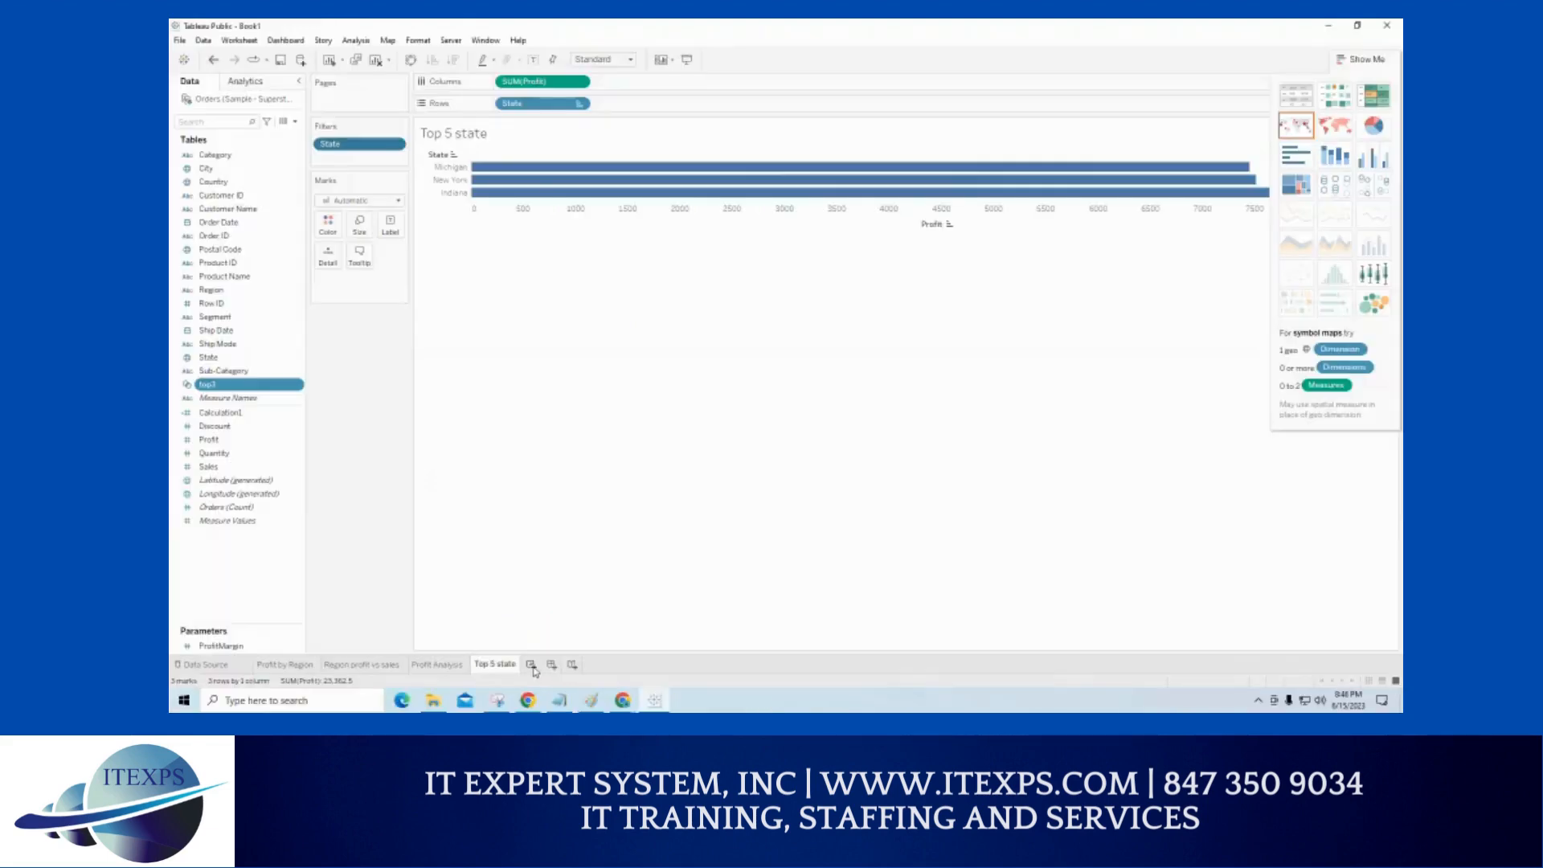
- Add a new worksheet and name it bottom 5 state
{"action": "left_click", "coordinate": [531, 666]}
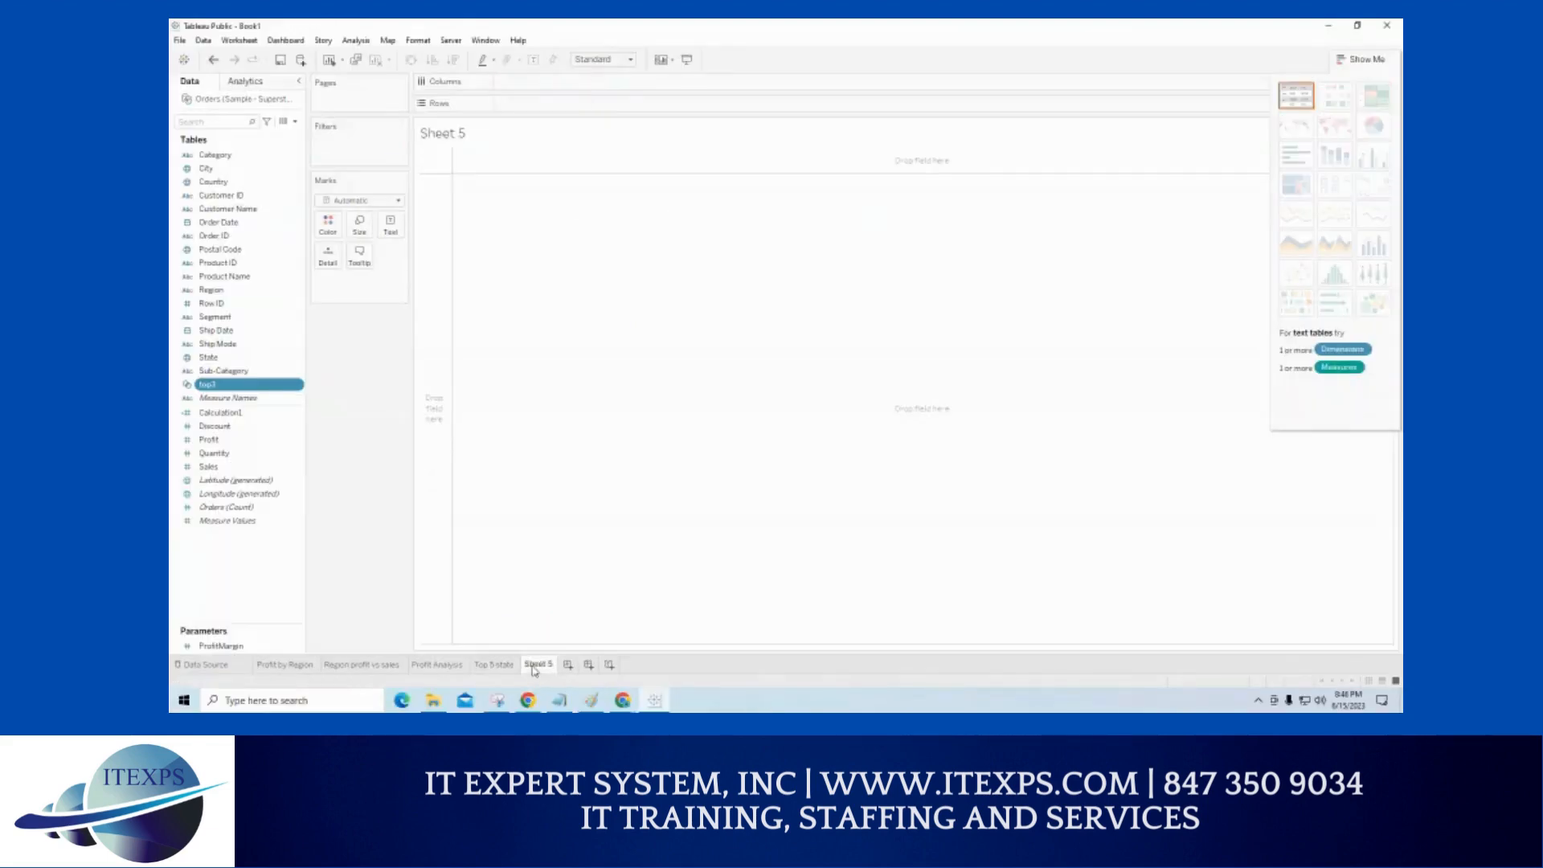
{"action": "double_click", "coordinate": [535, 665]}
{"action": "type", "text": "bottom 5 state"}
{"action": "key", "text": "Return"}
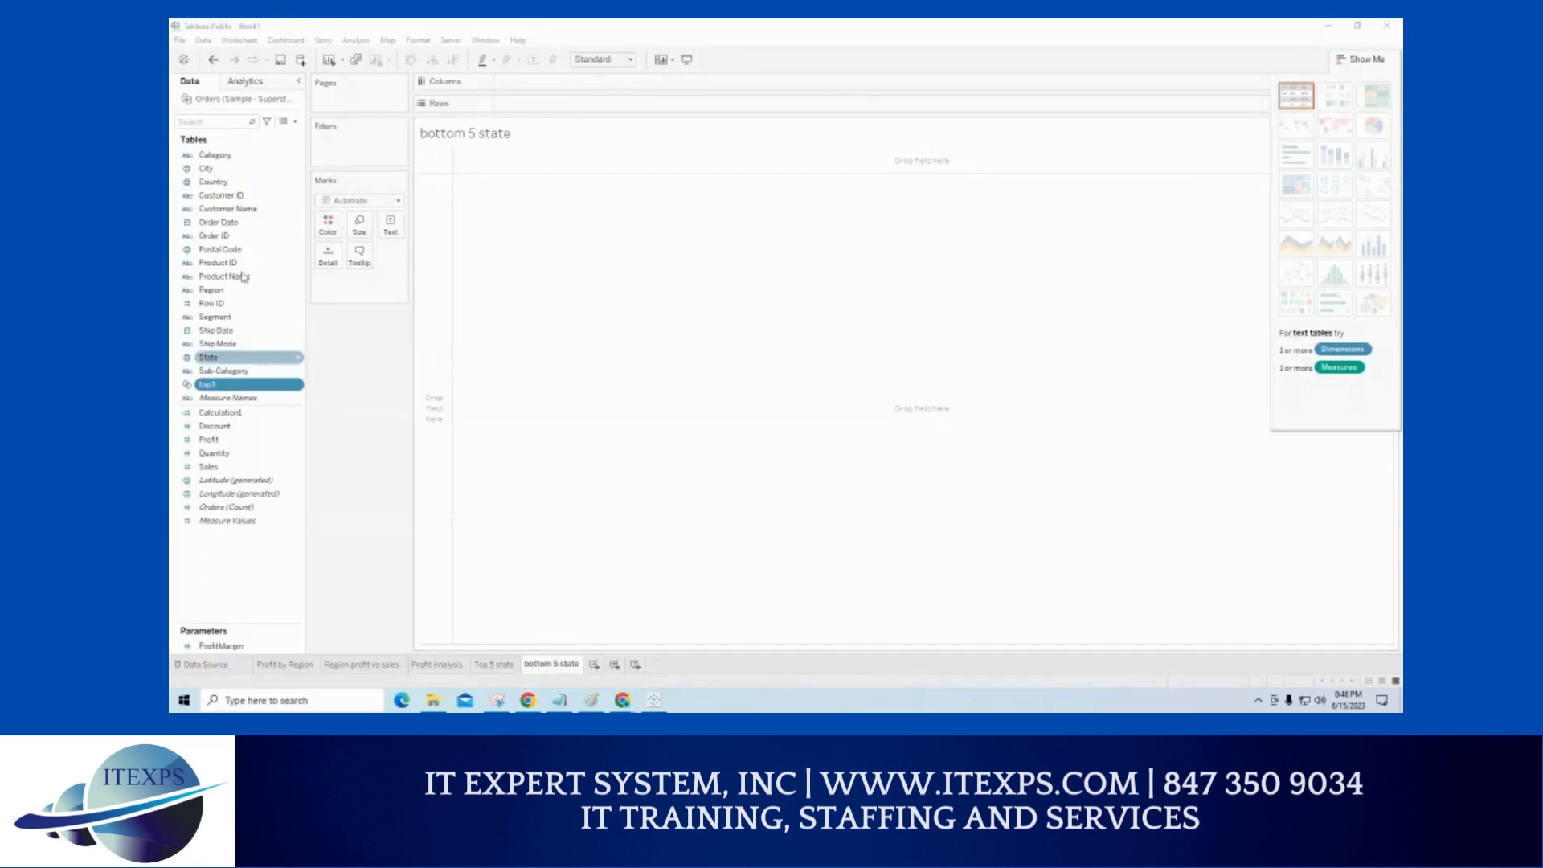
- Build a horizontal bar chart of Profit by State and sort the states in ascending order of profit
{"action": "double_click", "coordinate": [226, 355]}
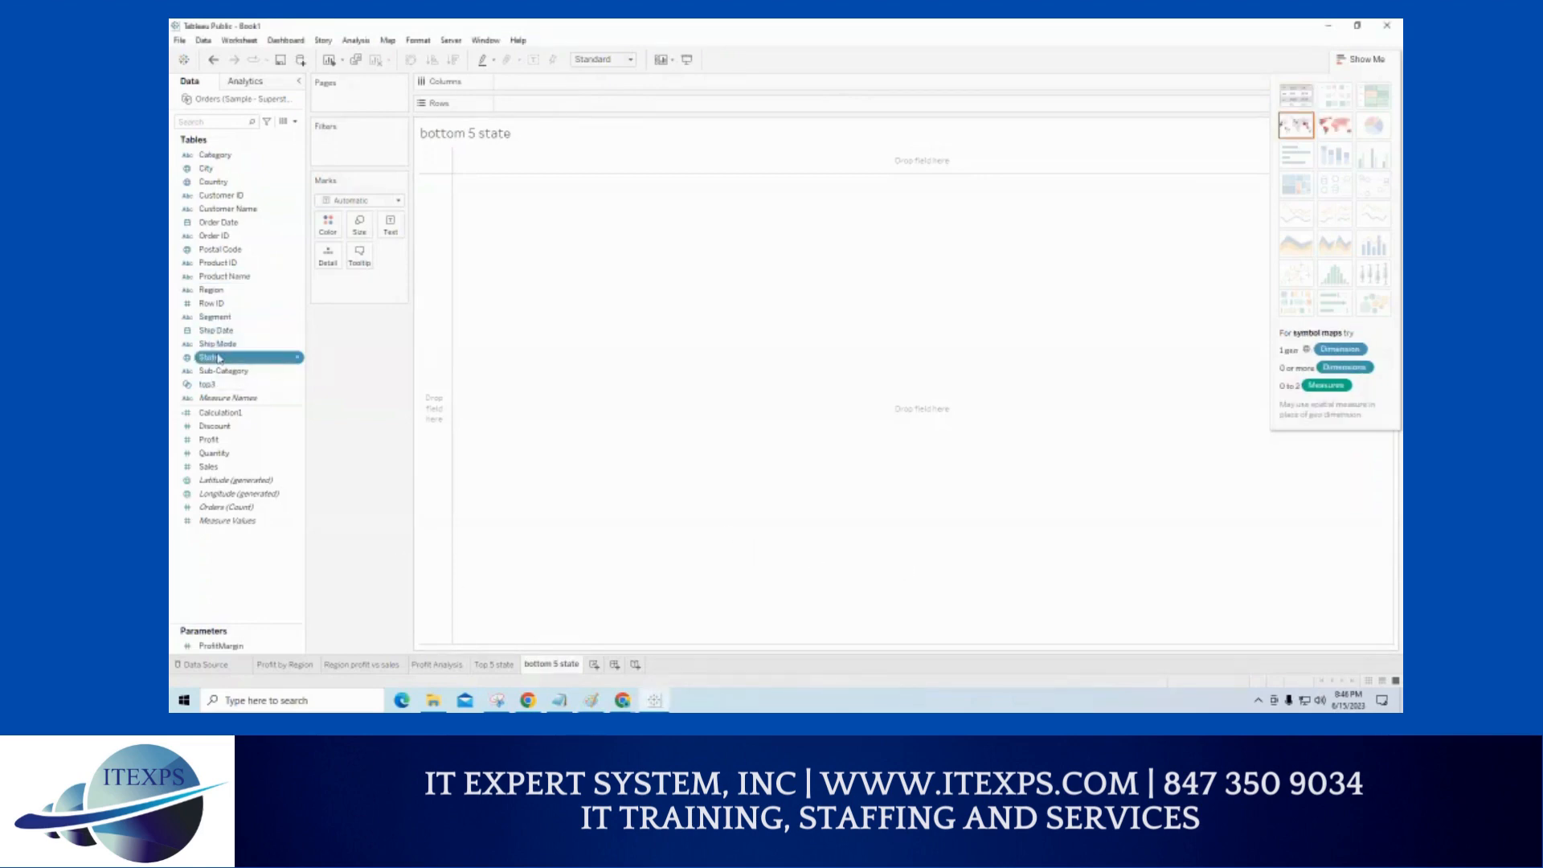
{"action": "double_click", "coordinate": [211, 439]}
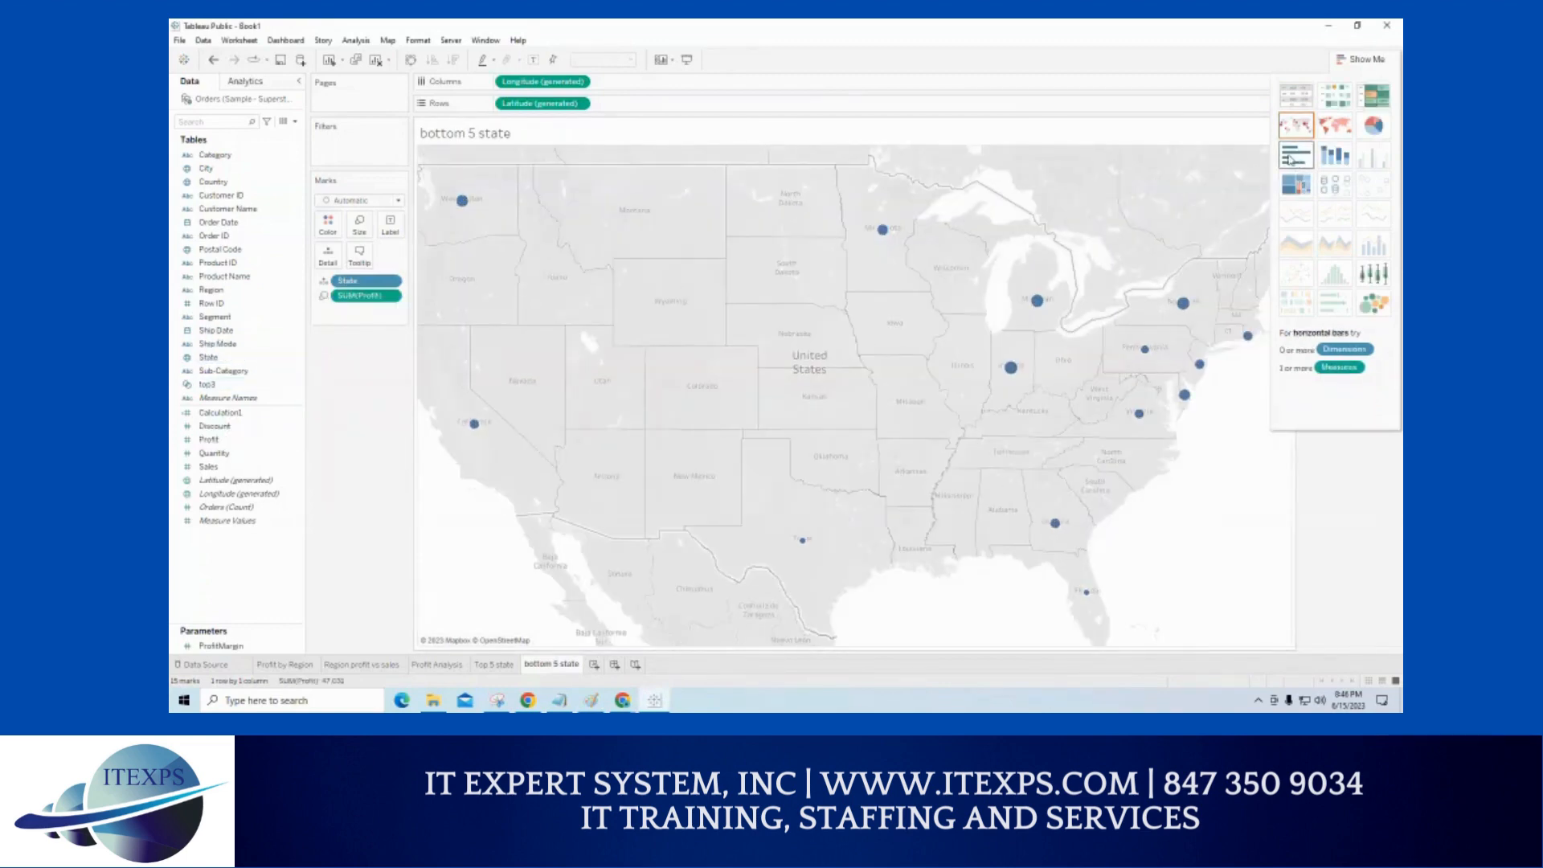
{"action": "left_click", "coordinate": [1289, 159]}
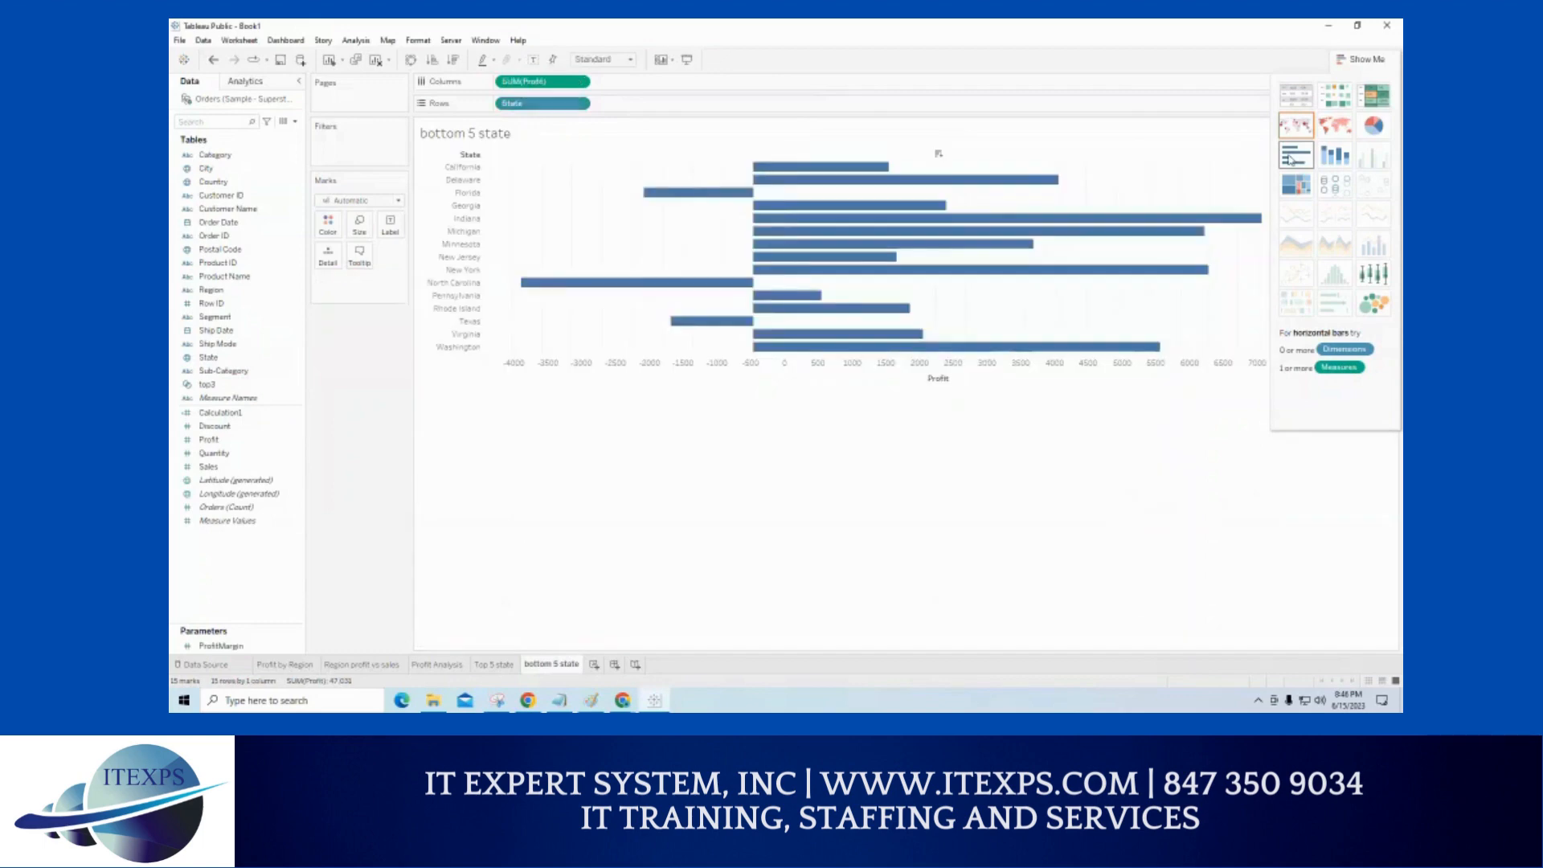
{"action": "left_click", "coordinate": [435, 61]}
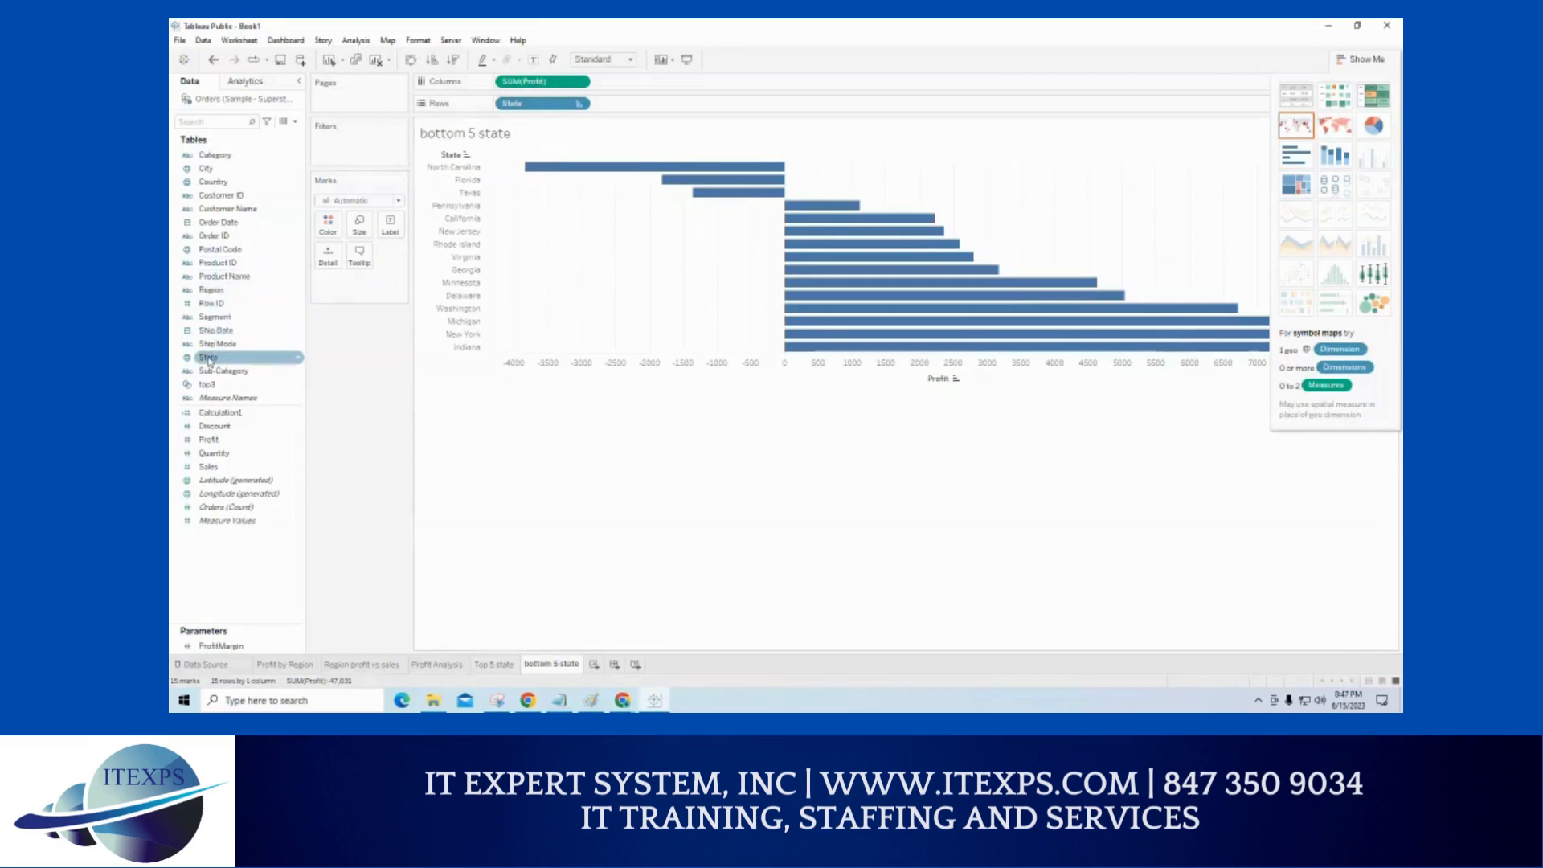
- Add State as a filter and limit it by field to the bottom 3 by sum of Profit
{"action": "left_click_drag", "start_coordinate": [219, 356], "coordinate": [345, 142]}
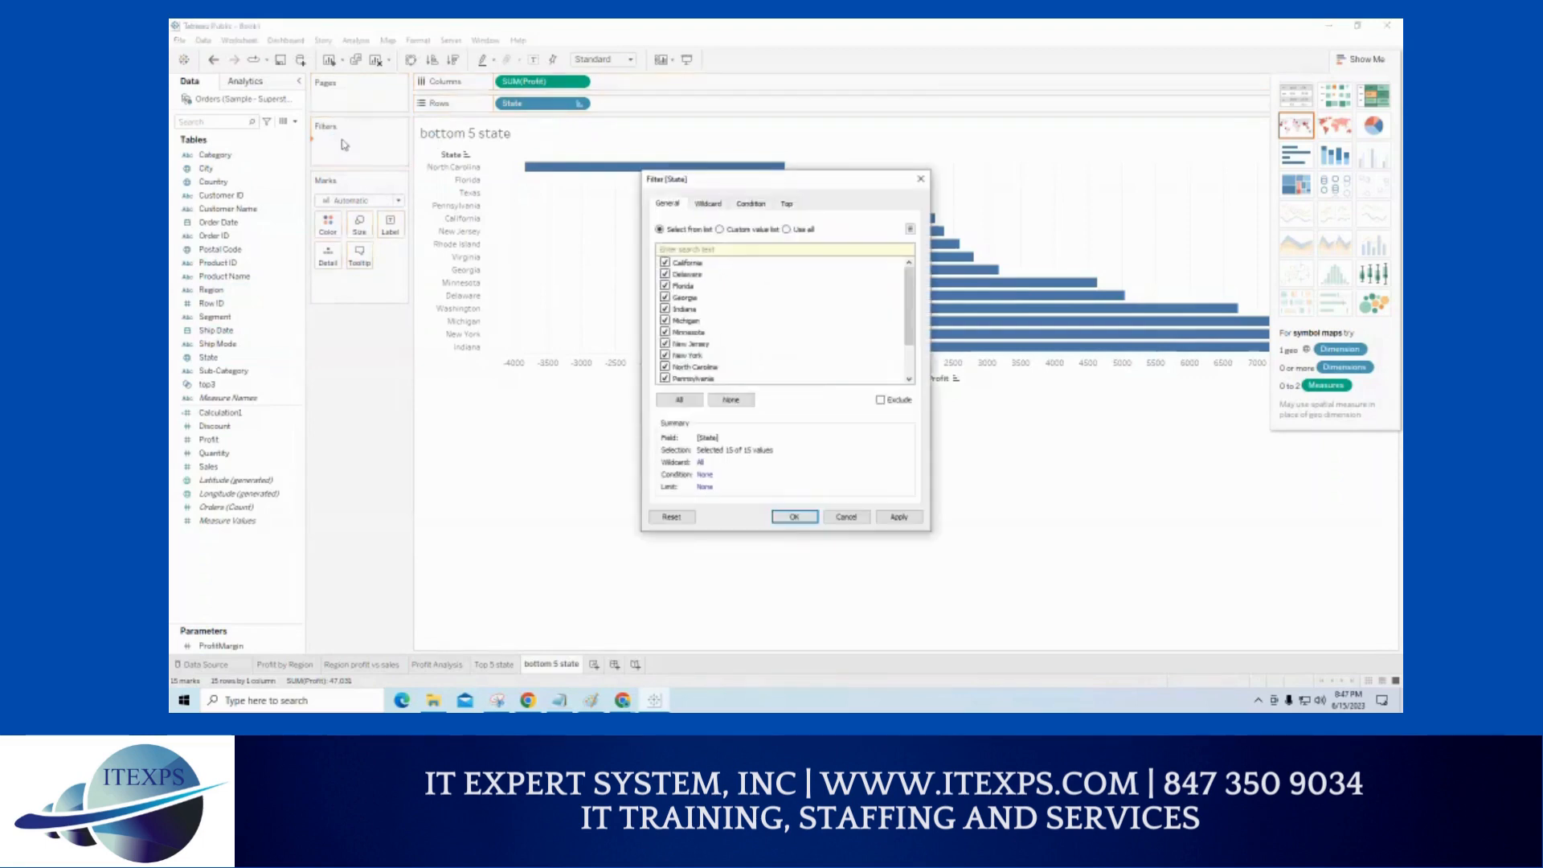
{"action": "left_click", "coordinate": [788, 204]}
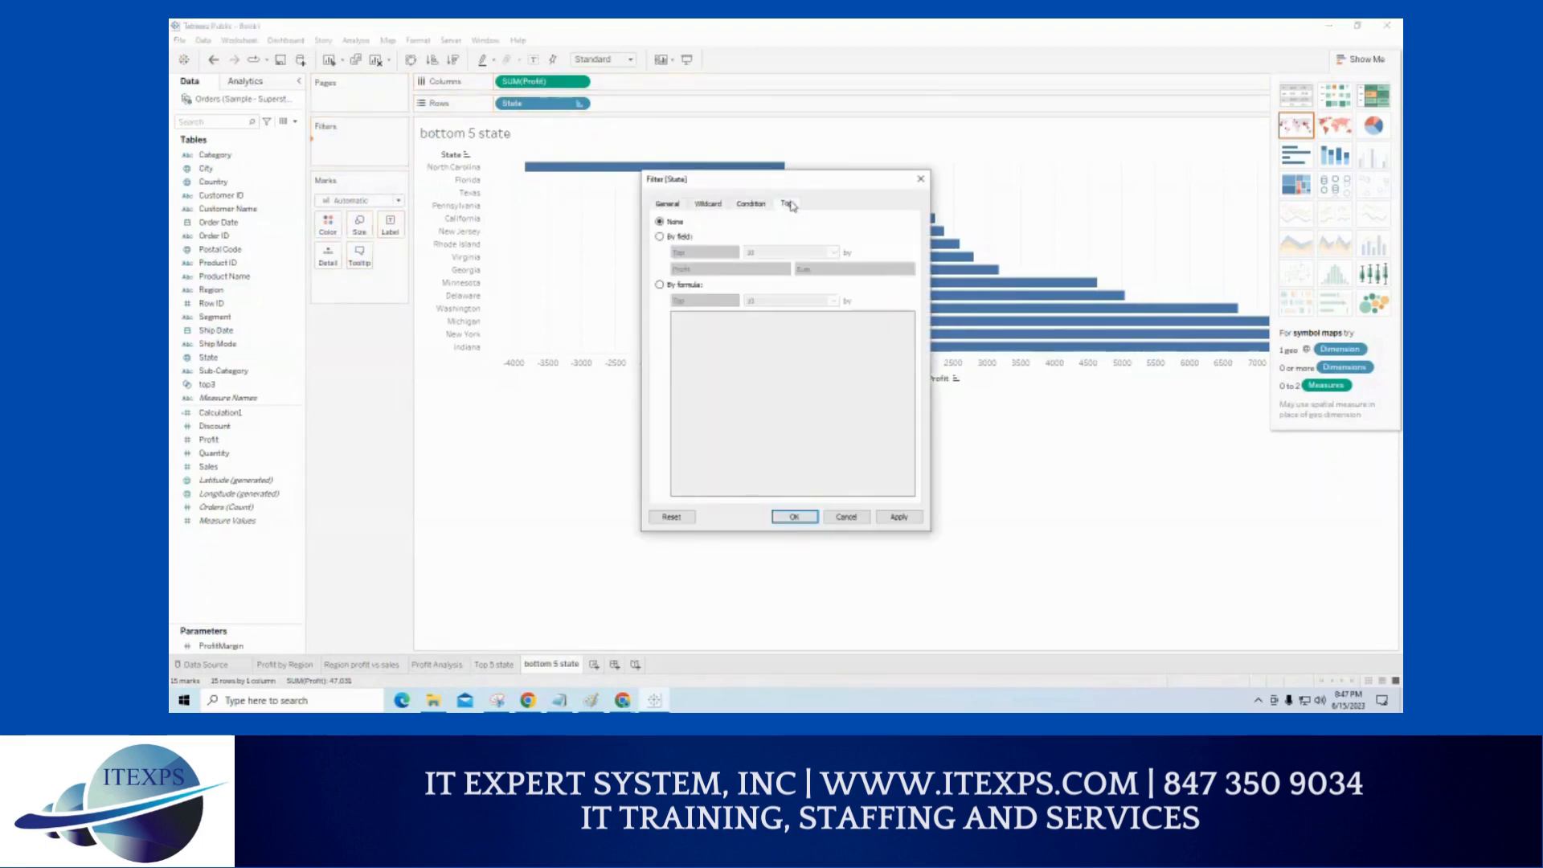
{"action": "left_click", "coordinate": [668, 238]}
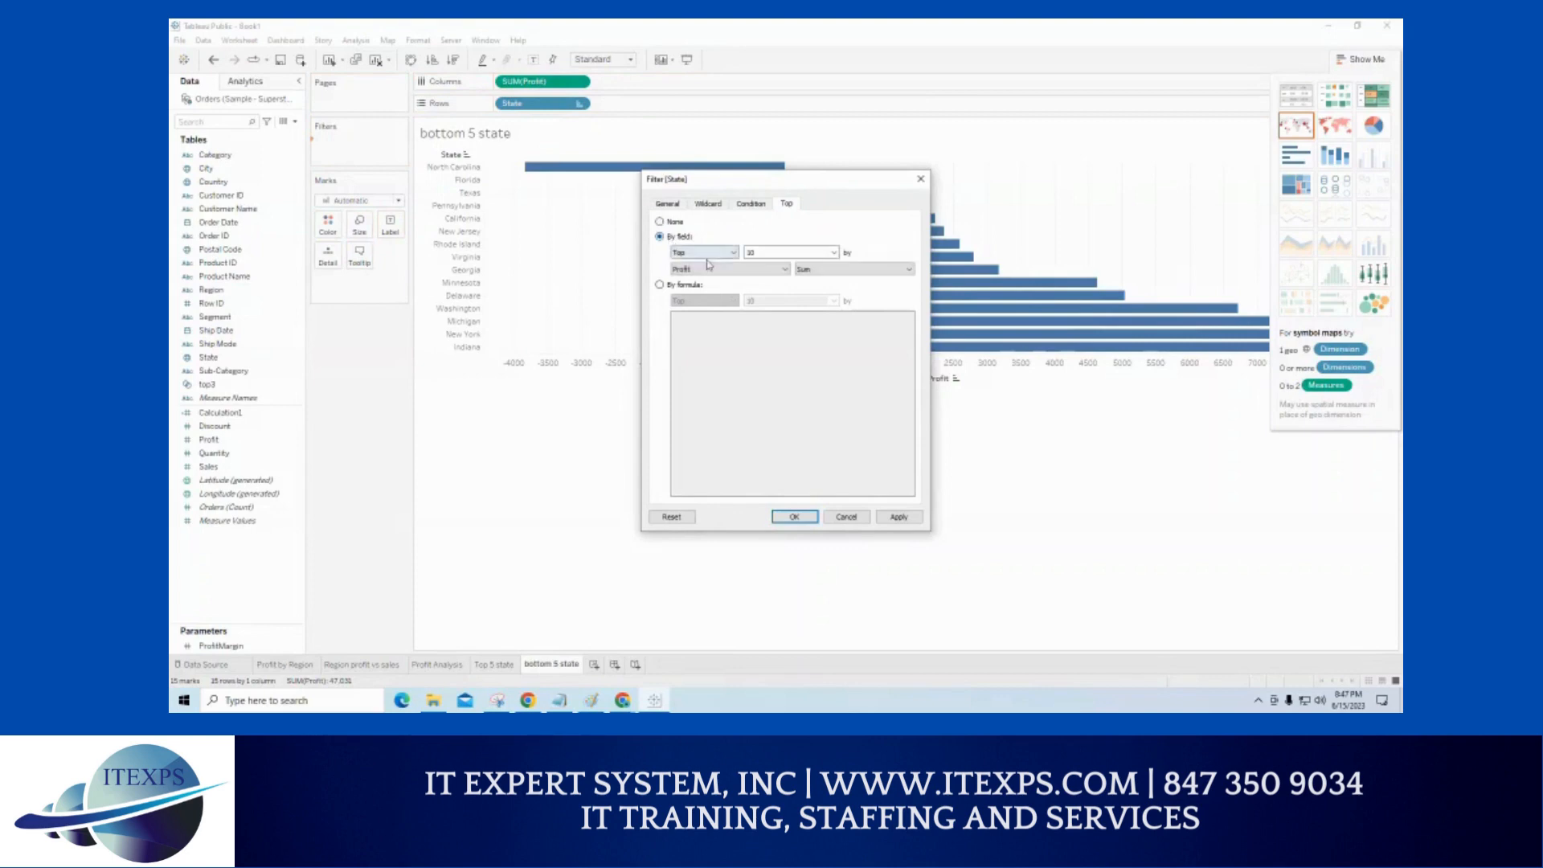
{"action": "left_click", "coordinate": [711, 257]}
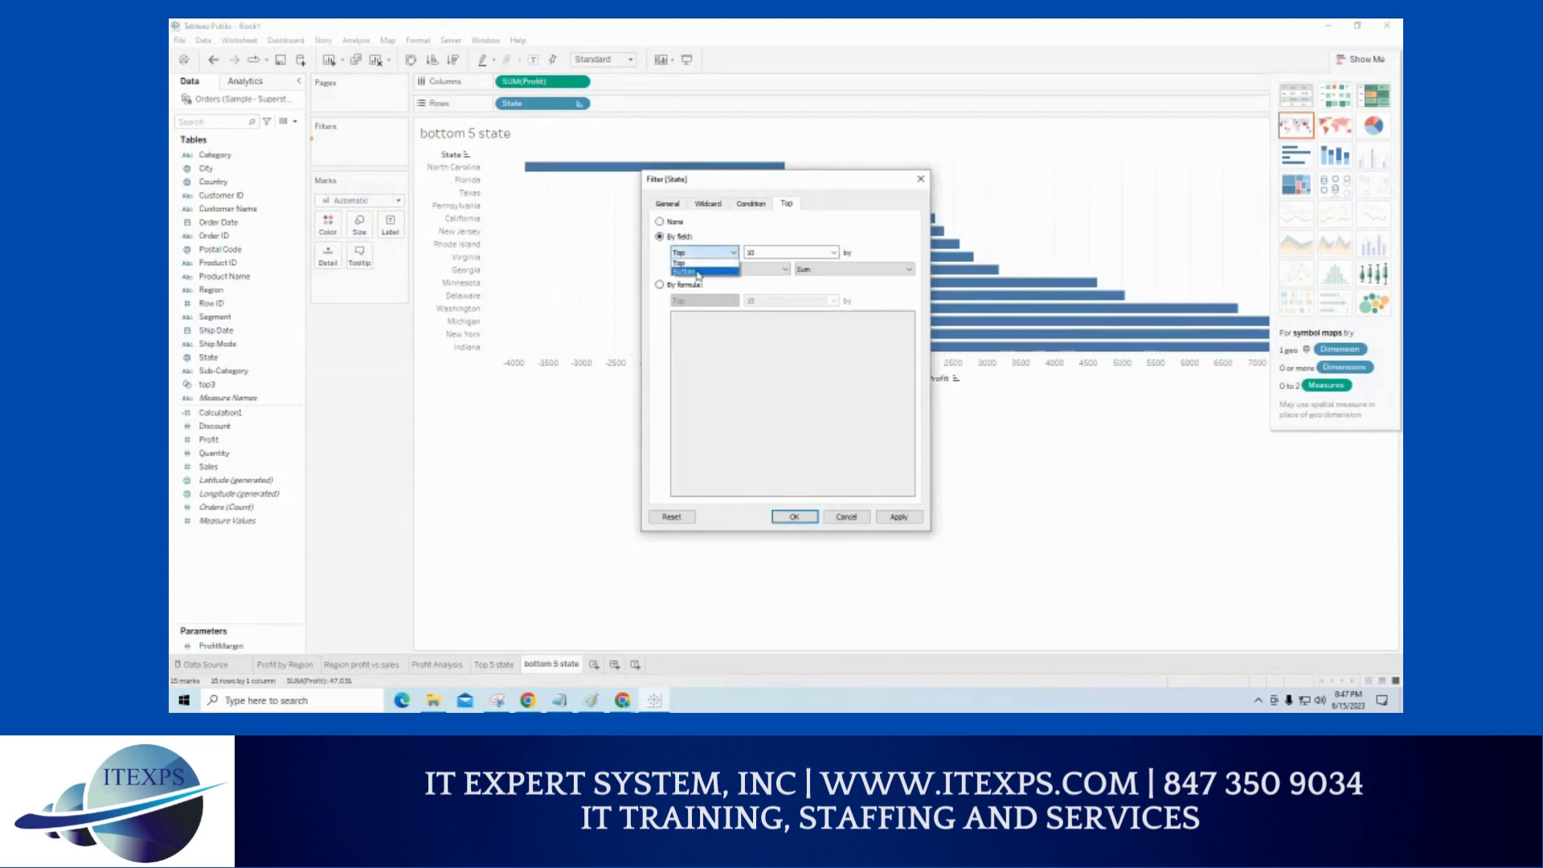
{"action": "left_click", "coordinate": [699, 271]}
{"action": "key", "text": "Tab"}
{"action": "type", "text": "5"}
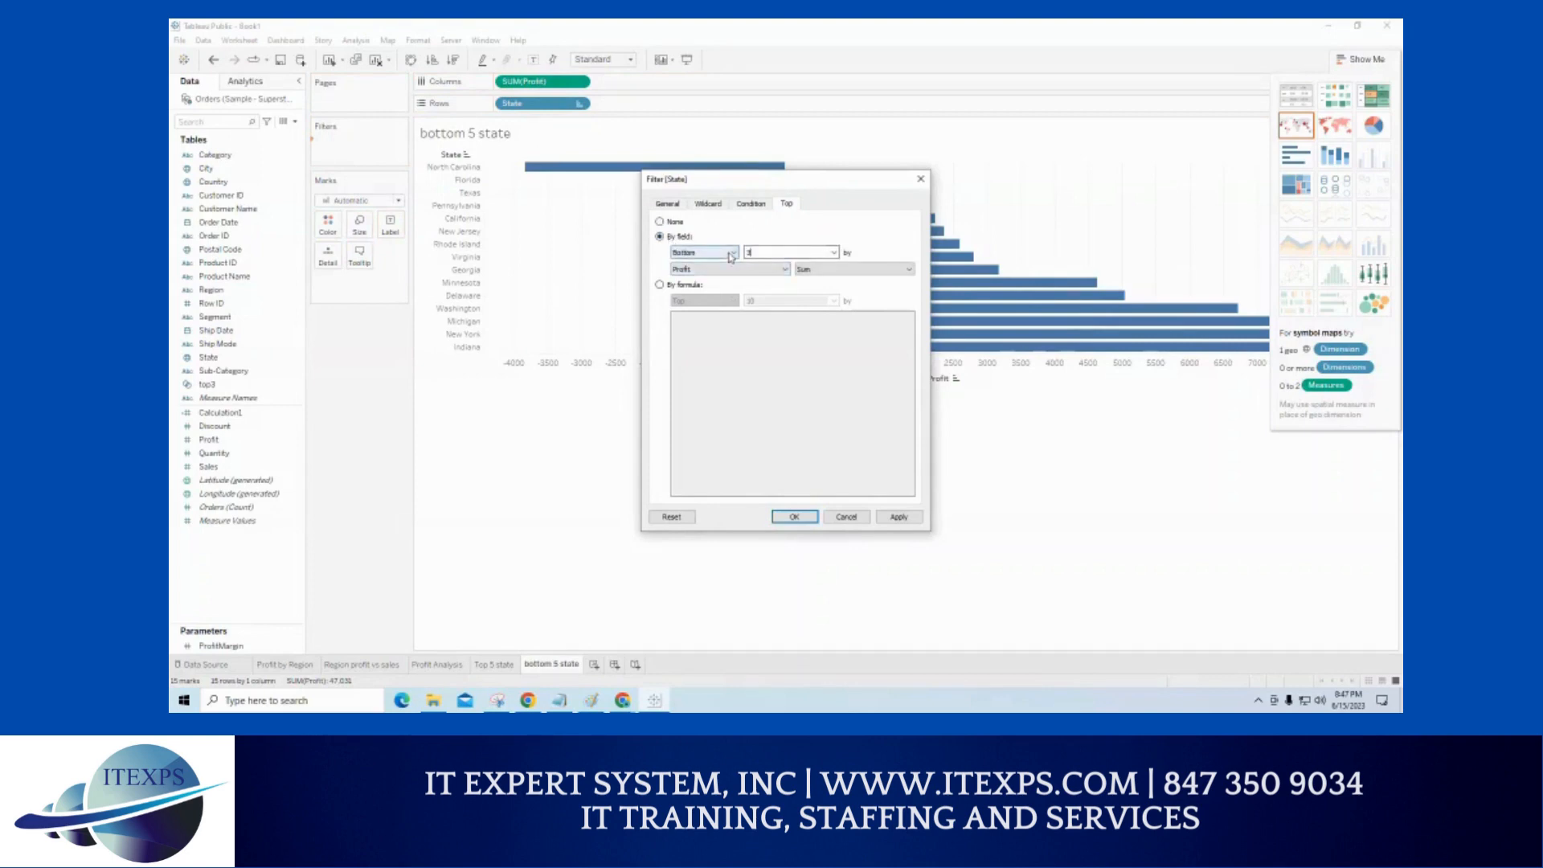
{"action": "key", "text": "ctrl+1"}
{"action": "left_click", "coordinate": [728, 251]}
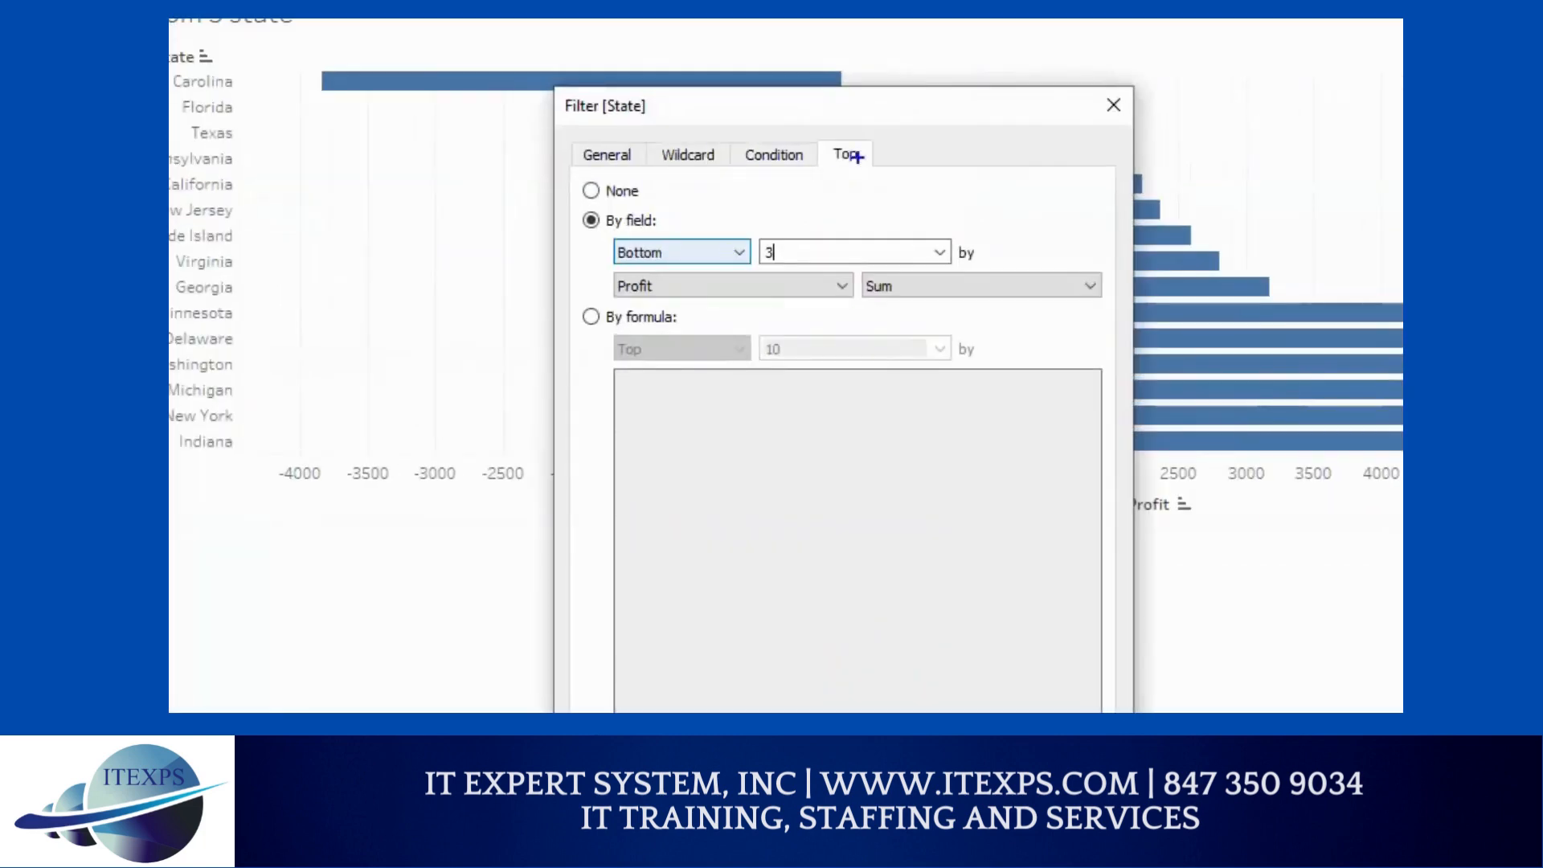
{"action": "mouse_move", "coordinate": [855, 125]}
{"action": "left_mouse_down"}
{"action": "mouse_move", "coordinate": [807, 152]}
{"action": "mouse_move", "coordinate": [836, 128]}
{"action": "left_mouse_up"}
{"action": "mouse_move", "coordinate": [798, 182]}
{"action": "left_mouse_down"}
{"action": "mouse_move", "coordinate": [691, 210]}
{"action": "mouse_move", "coordinate": [695, 224]}
{"action": "left_mouse_up"}
{"action": "left_click_drag", "start_coordinate": [762, 263], "coordinate": [791, 264]}
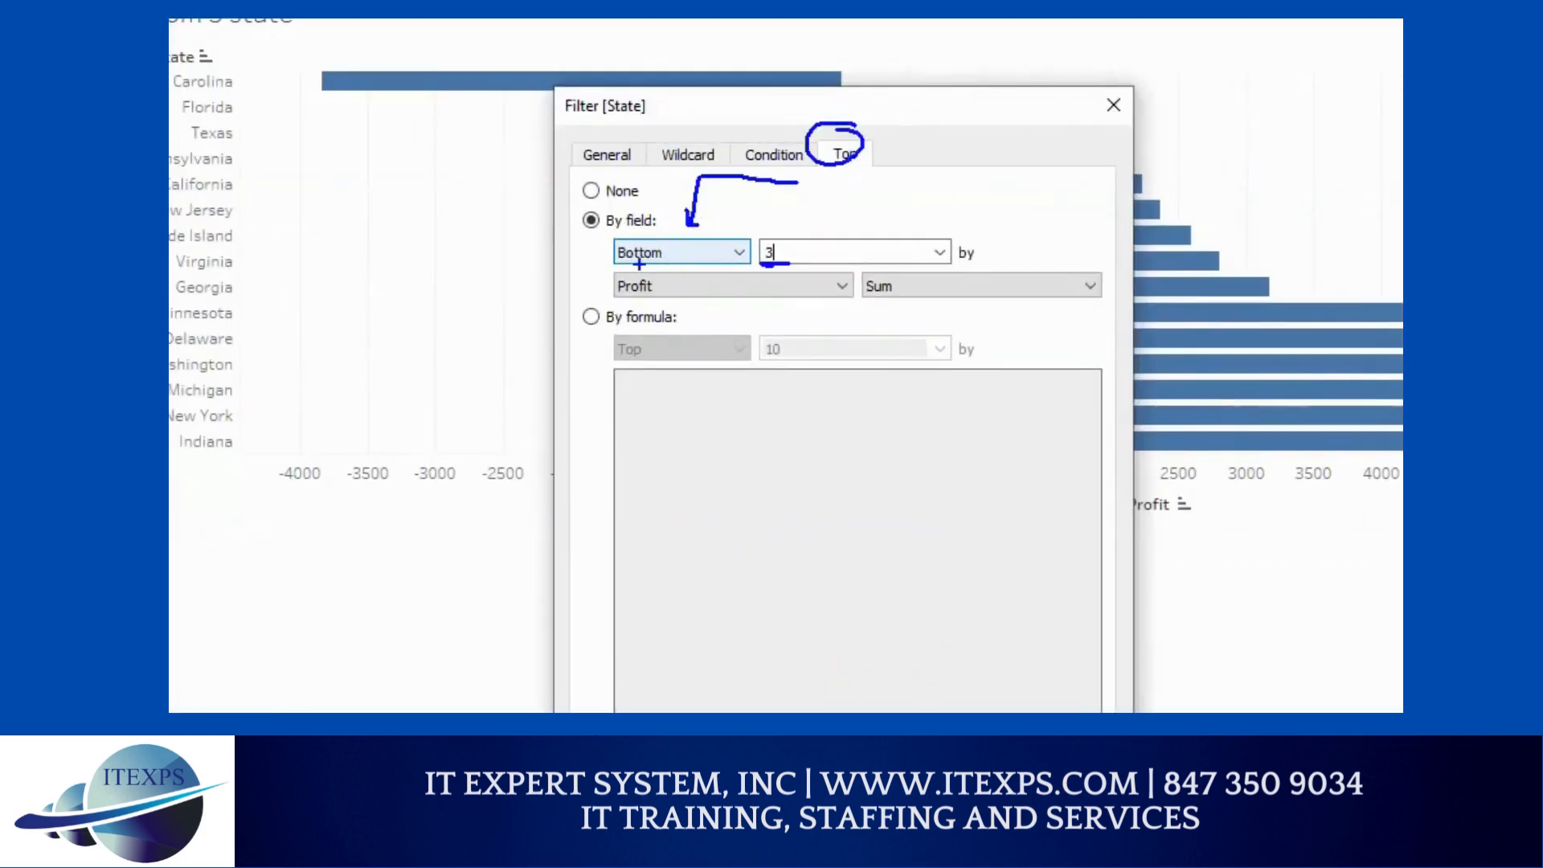
{"action": "mouse_move", "coordinate": [638, 262]}
{"action": "left_mouse_down"}
{"action": "mouse_move", "coordinate": [620, 263]}
{"action": "mouse_move", "coordinate": [682, 264]}
{"action": "mouse_move", "coordinate": [618, 267]}
{"action": "left_mouse_up"}
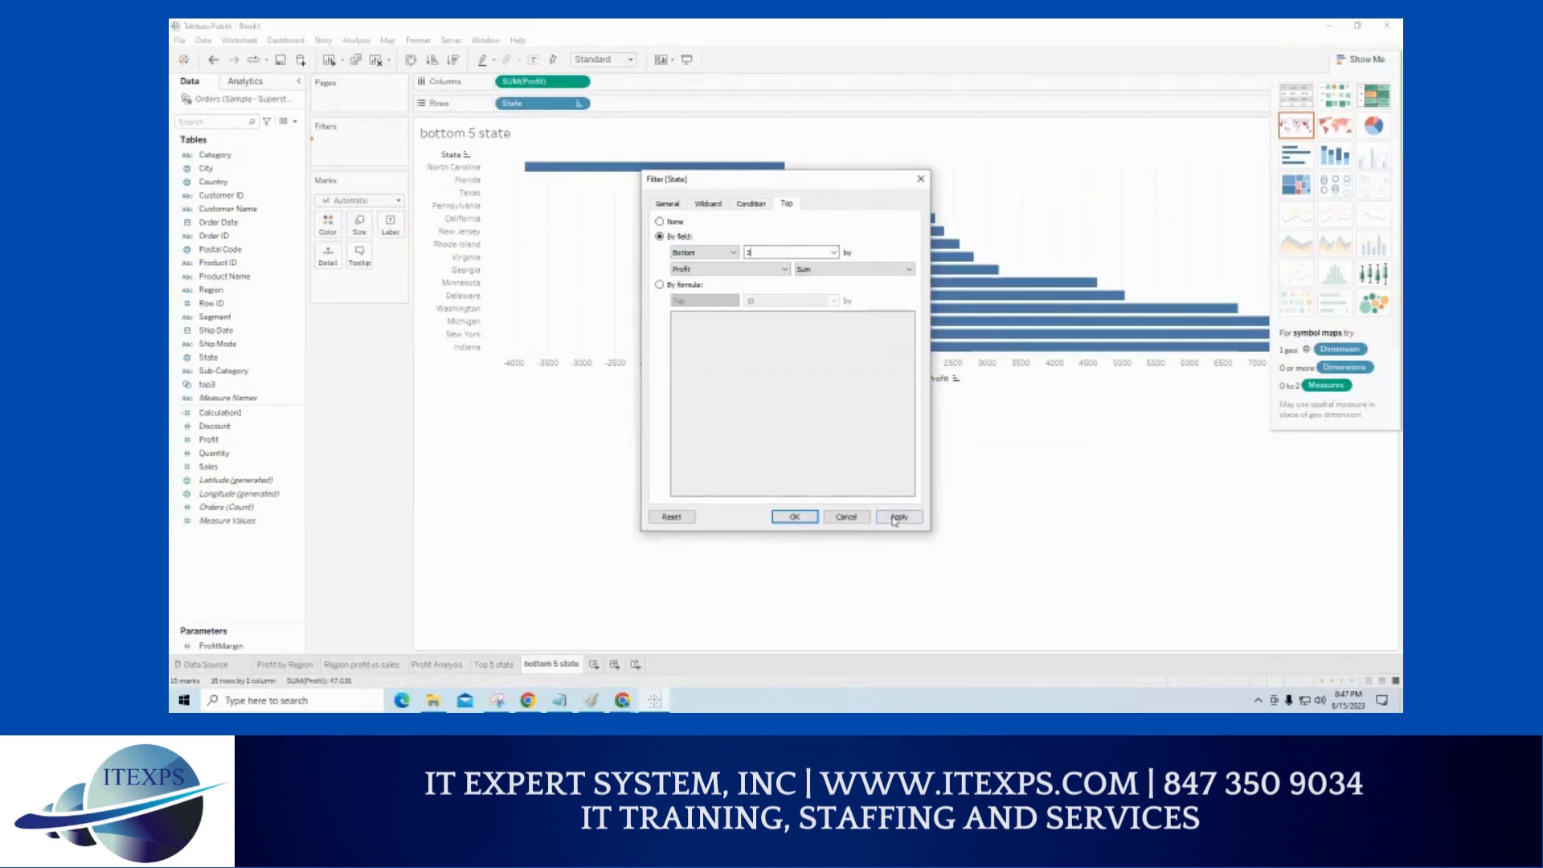
- Apply the State filter and move its dialog clear of the chart's bars
{"action": "left_click", "coordinate": [897, 518]}
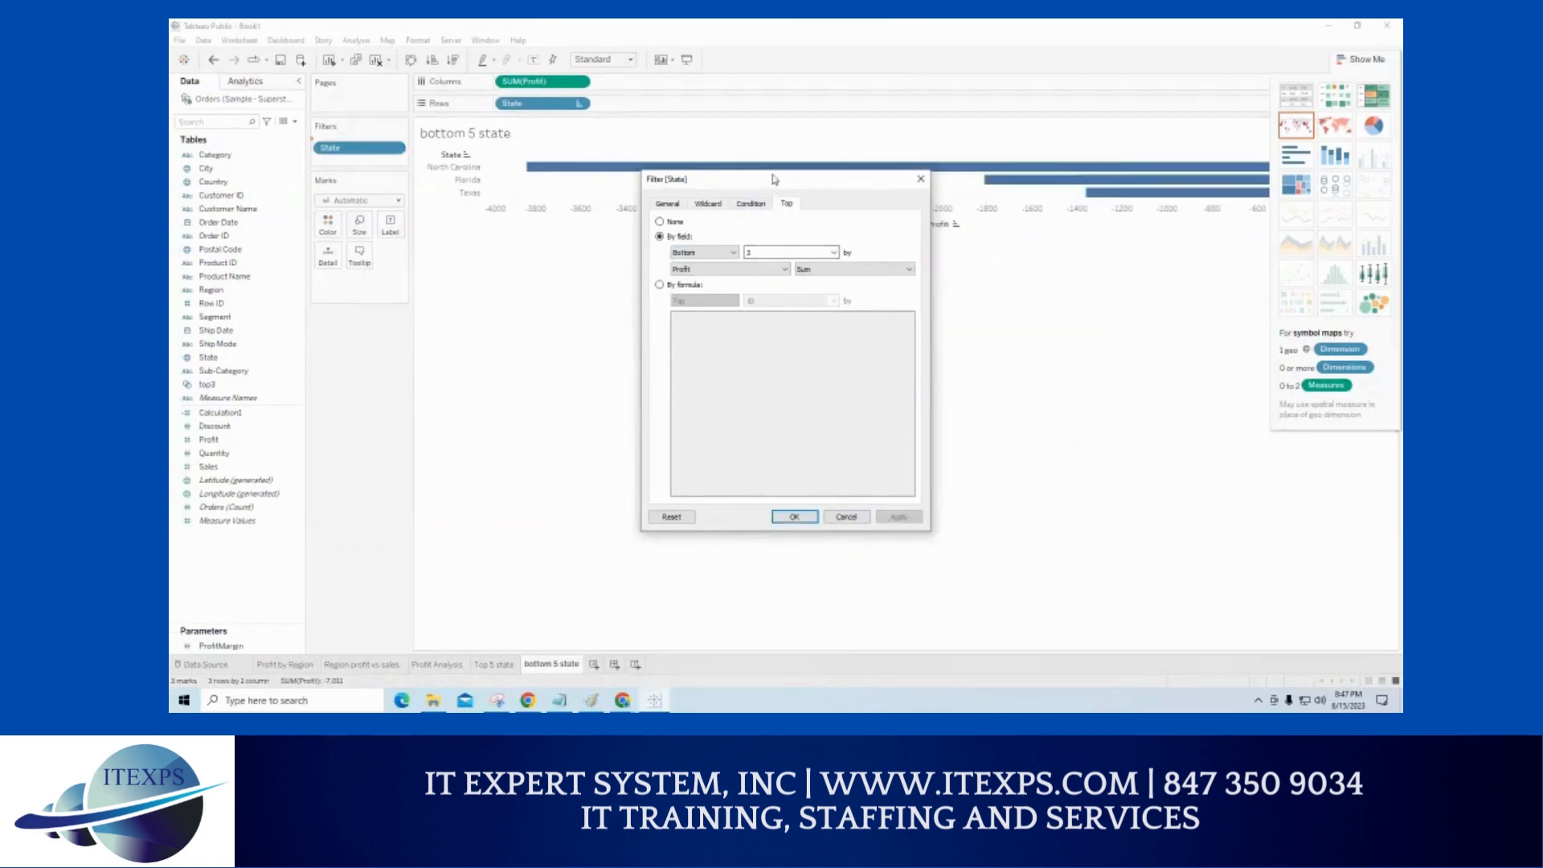
{"action": "left_click_drag", "start_coordinate": [773, 178], "coordinate": [803, 279]}
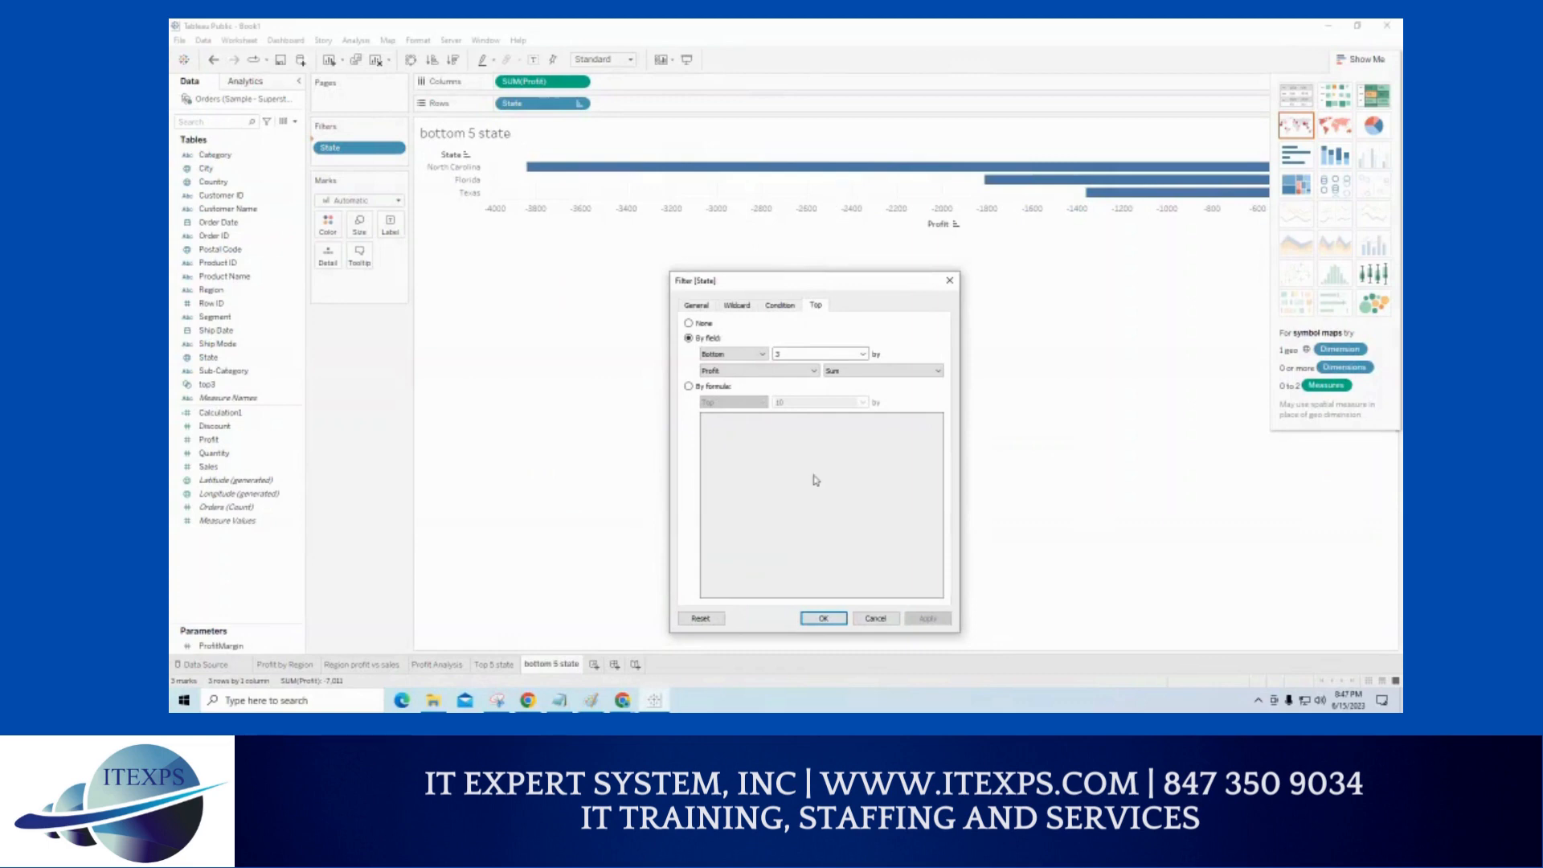
- Confirm the bottom 3 by Profit filter on State and close its dialog
{"action": "left_click", "coordinate": [824, 618]}
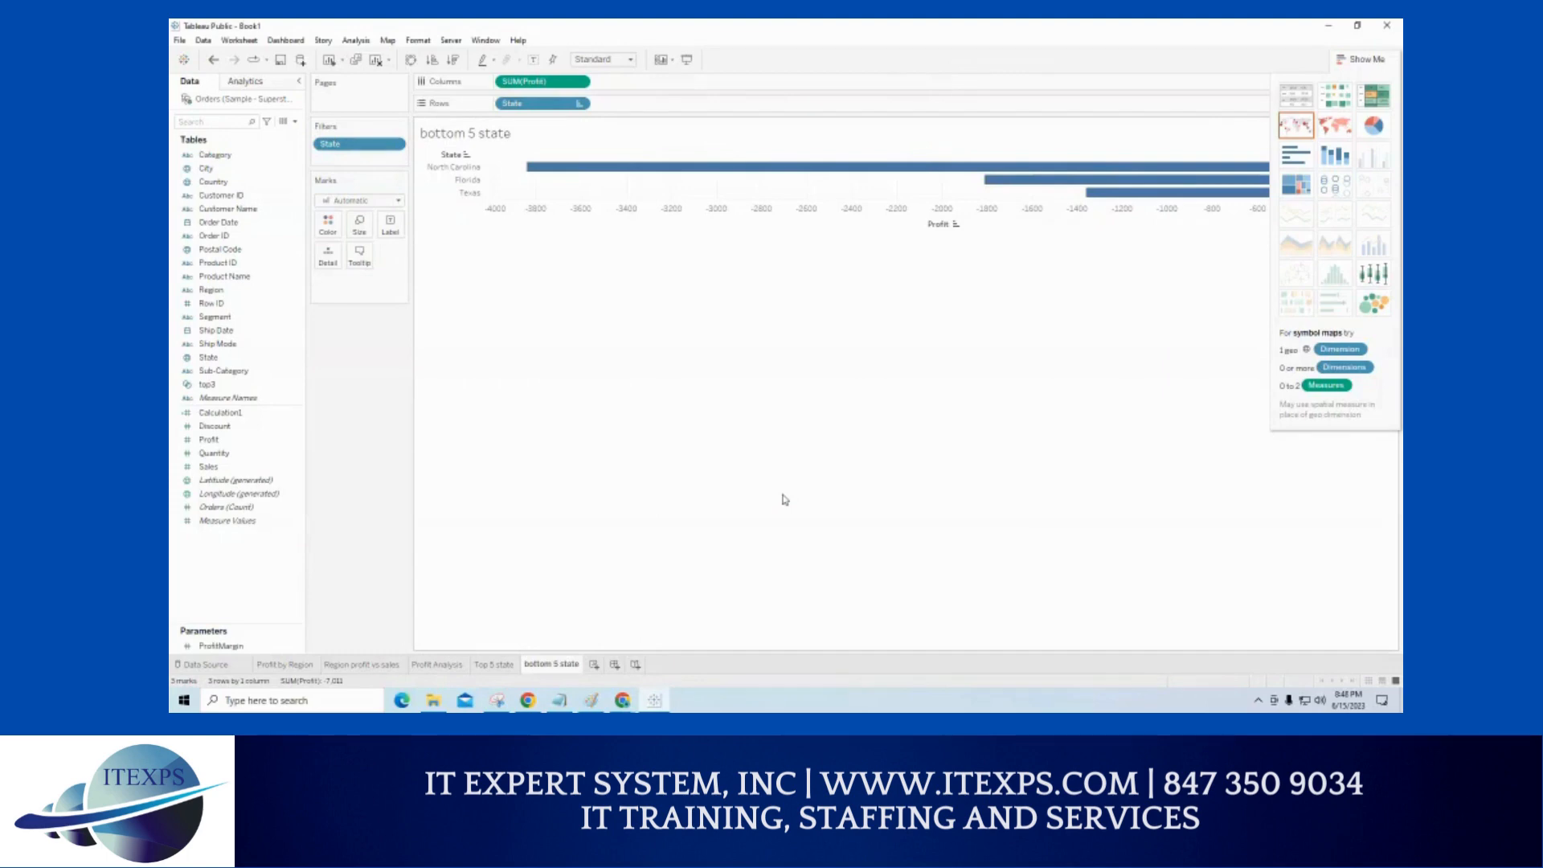
- Try the Fit Width and Entire View sizing on the bar chart and return it to Standard
{"action": "left_click", "coordinate": [630, 60]}
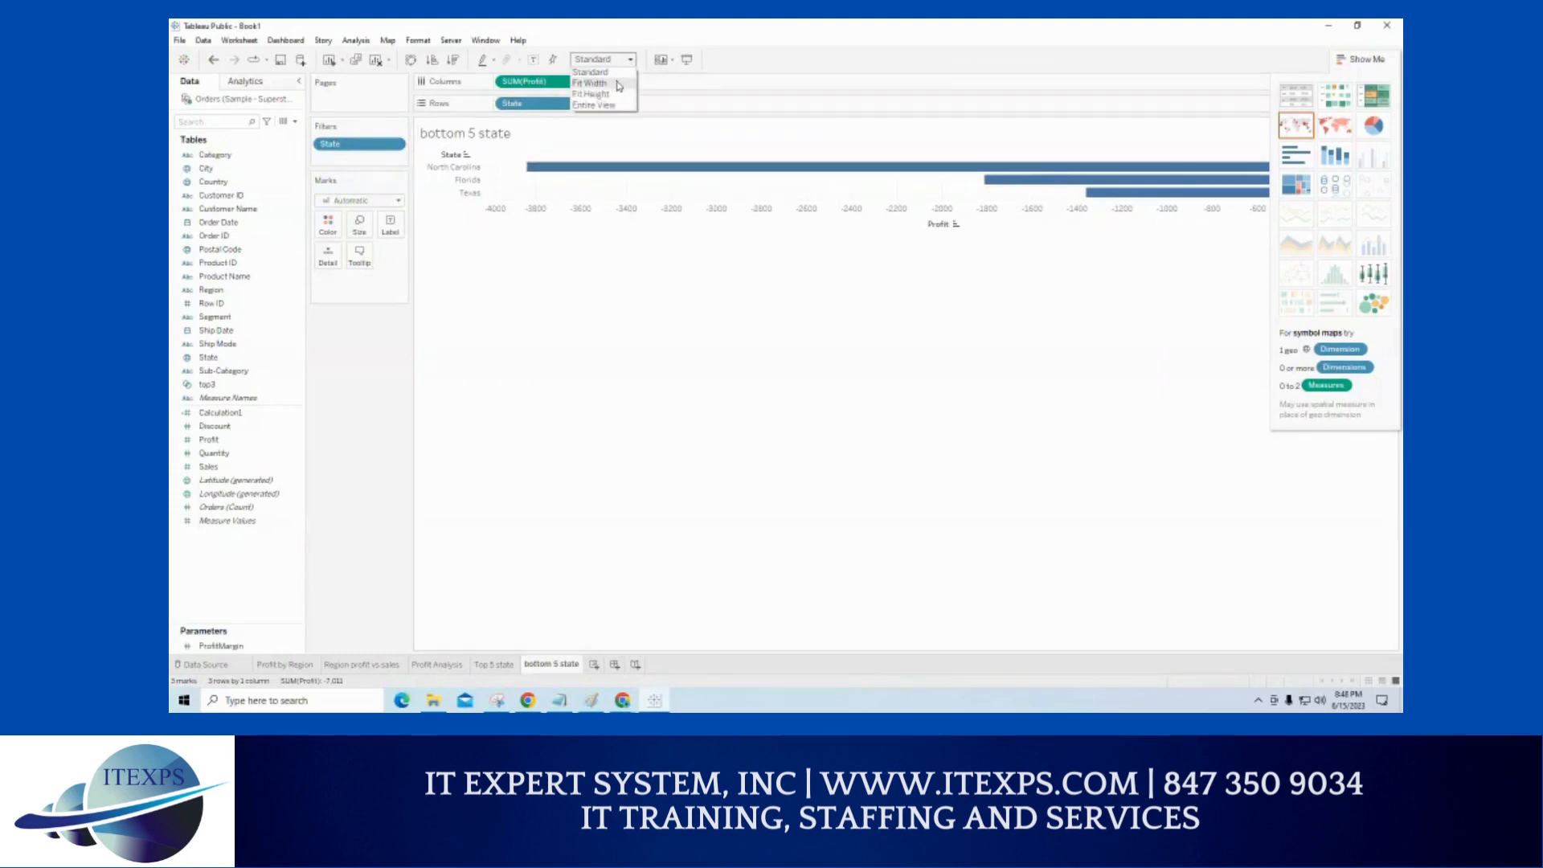
{"action": "left_click", "coordinate": [594, 83]}
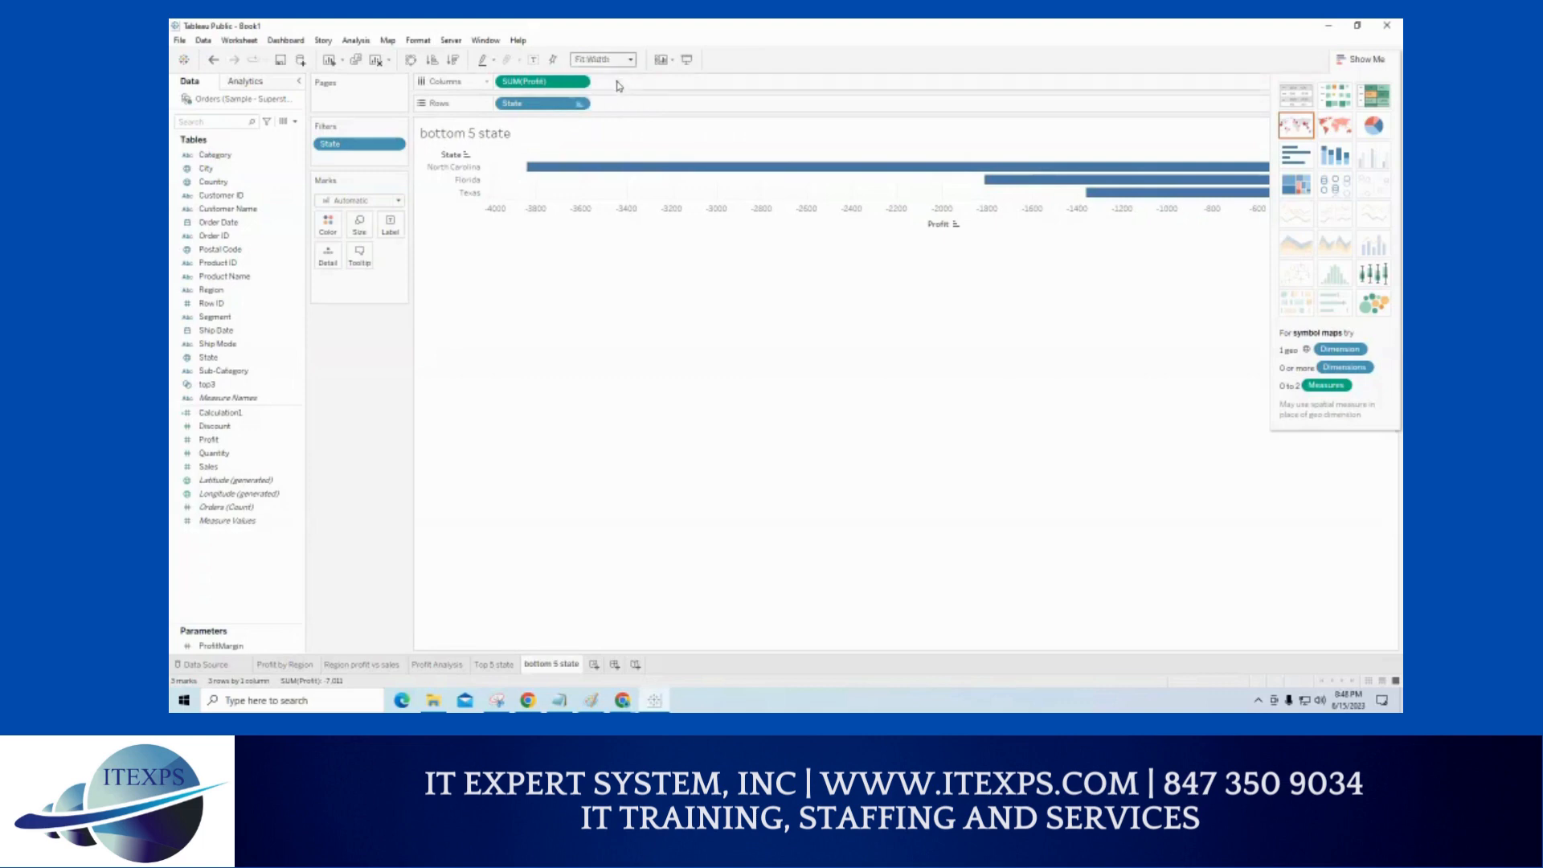
{"action": "left_click", "coordinate": [603, 60]}
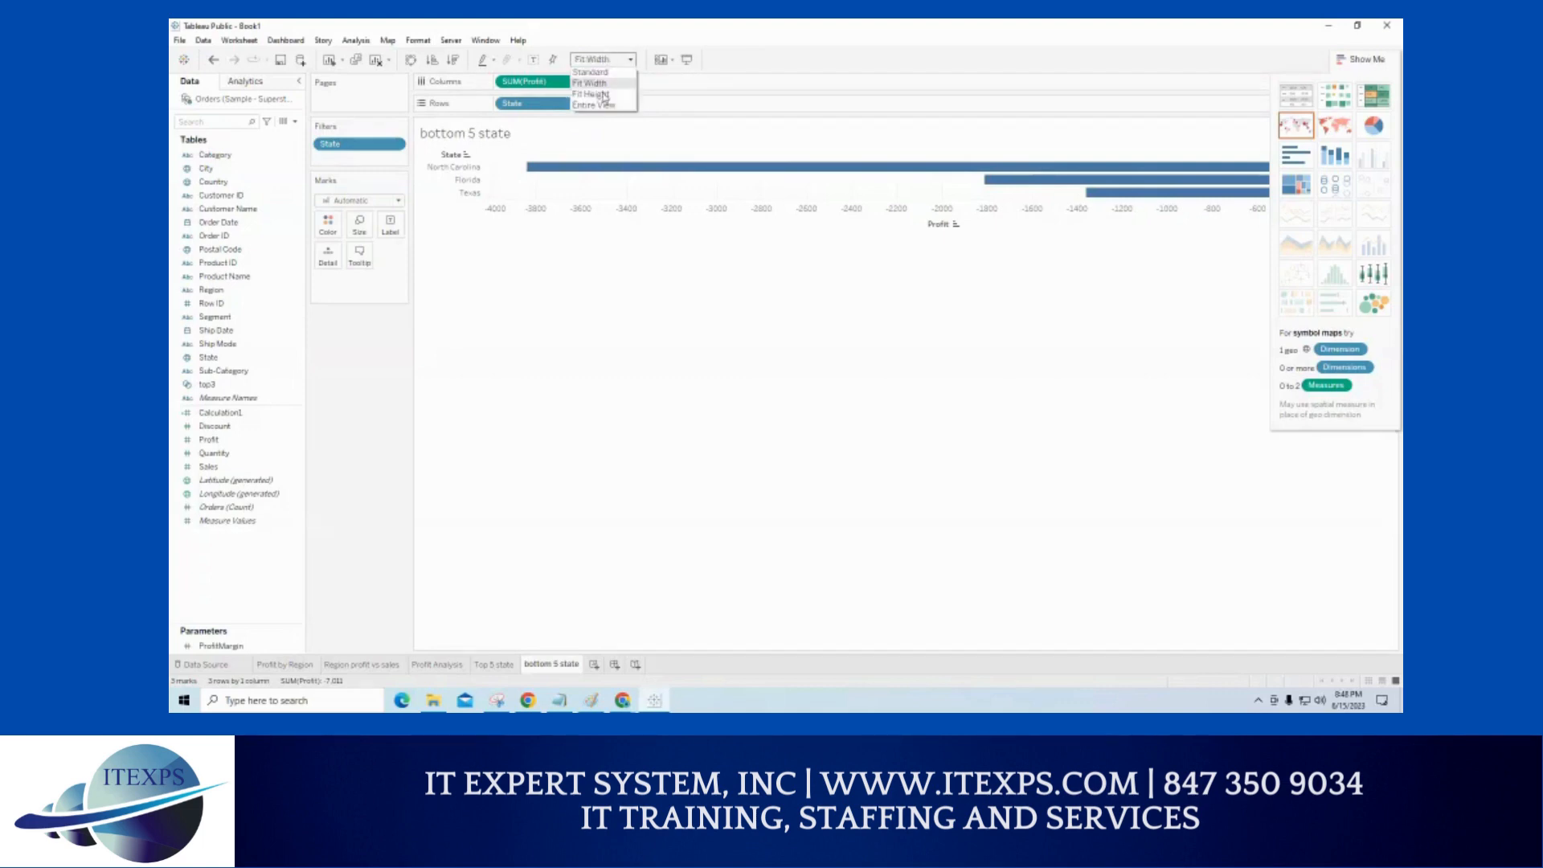
{"action": "left_click", "coordinate": [603, 106]}
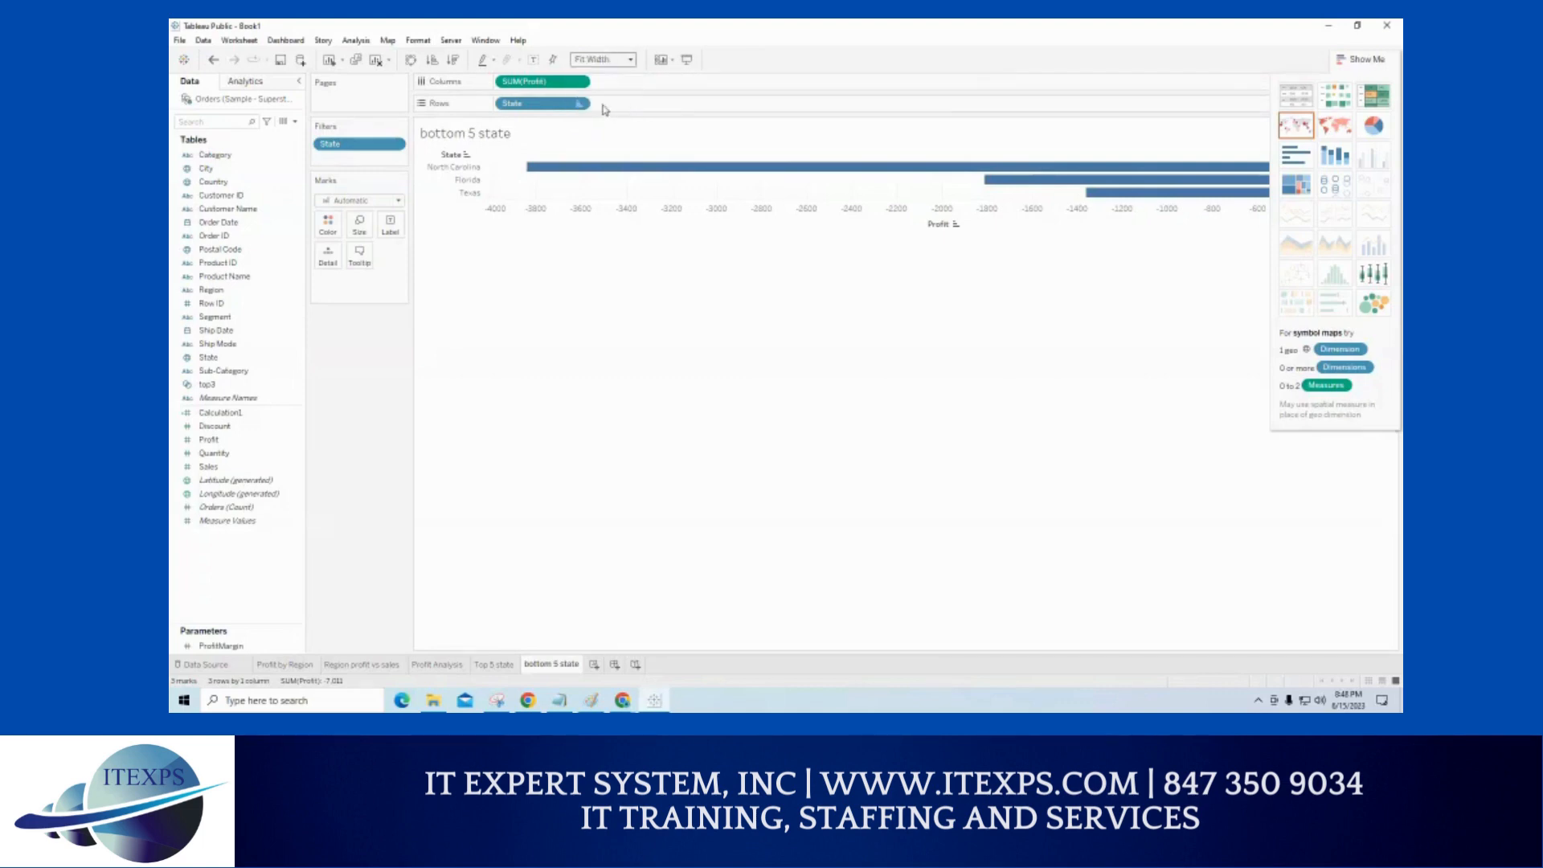
{"action": "left_click", "coordinate": [604, 61]}
{"action": "left_click", "coordinate": [603, 73]}
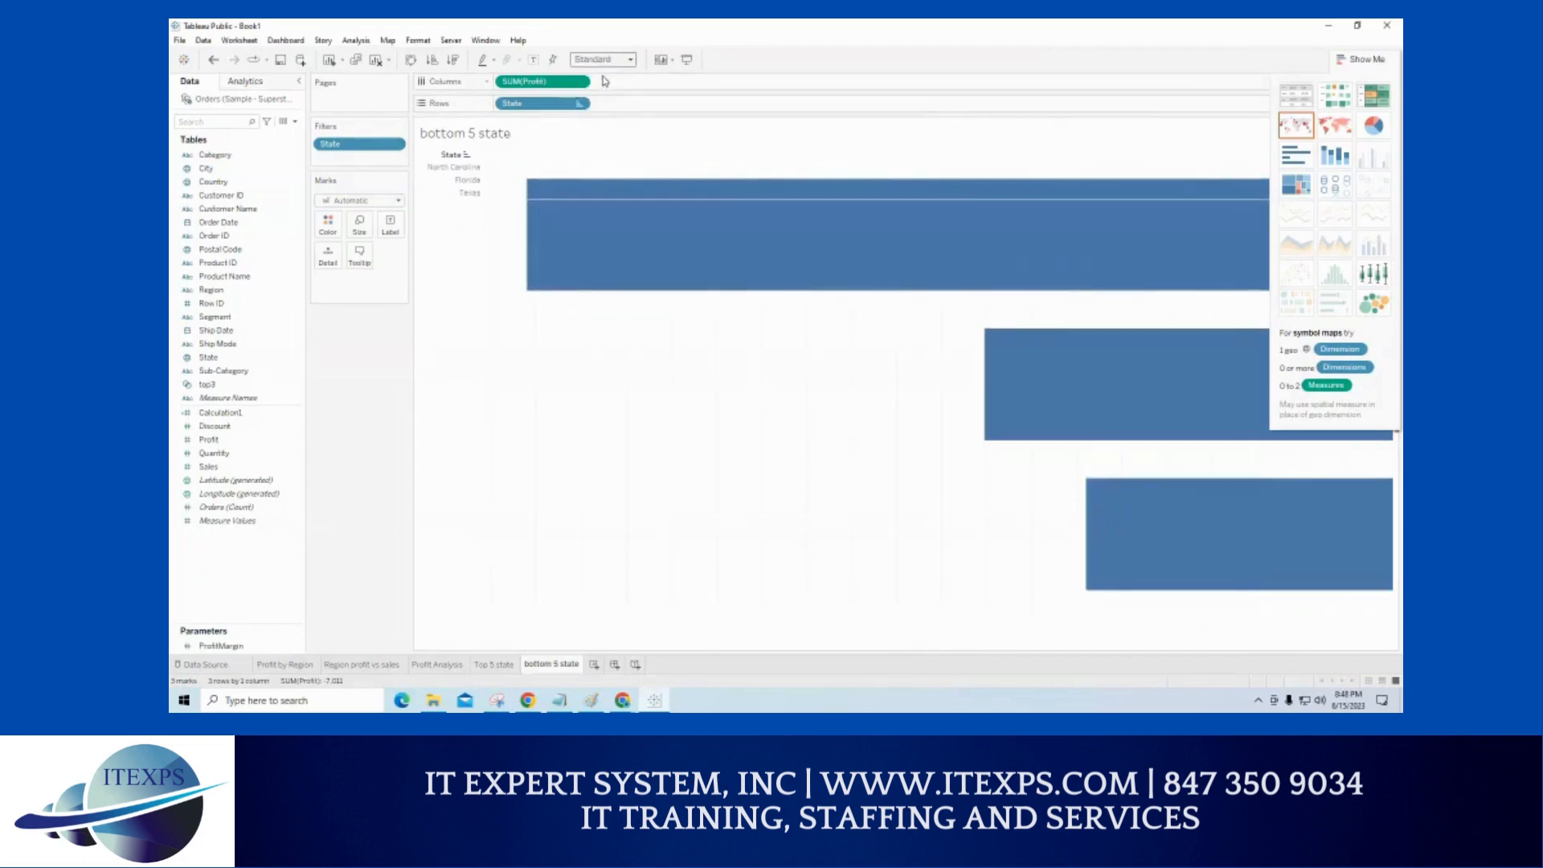
- Create a set named bottom3 from the filtered State field, keeping the bottom 3 by sum of Profit
{"action": "right_click", "coordinate": [382, 148]}
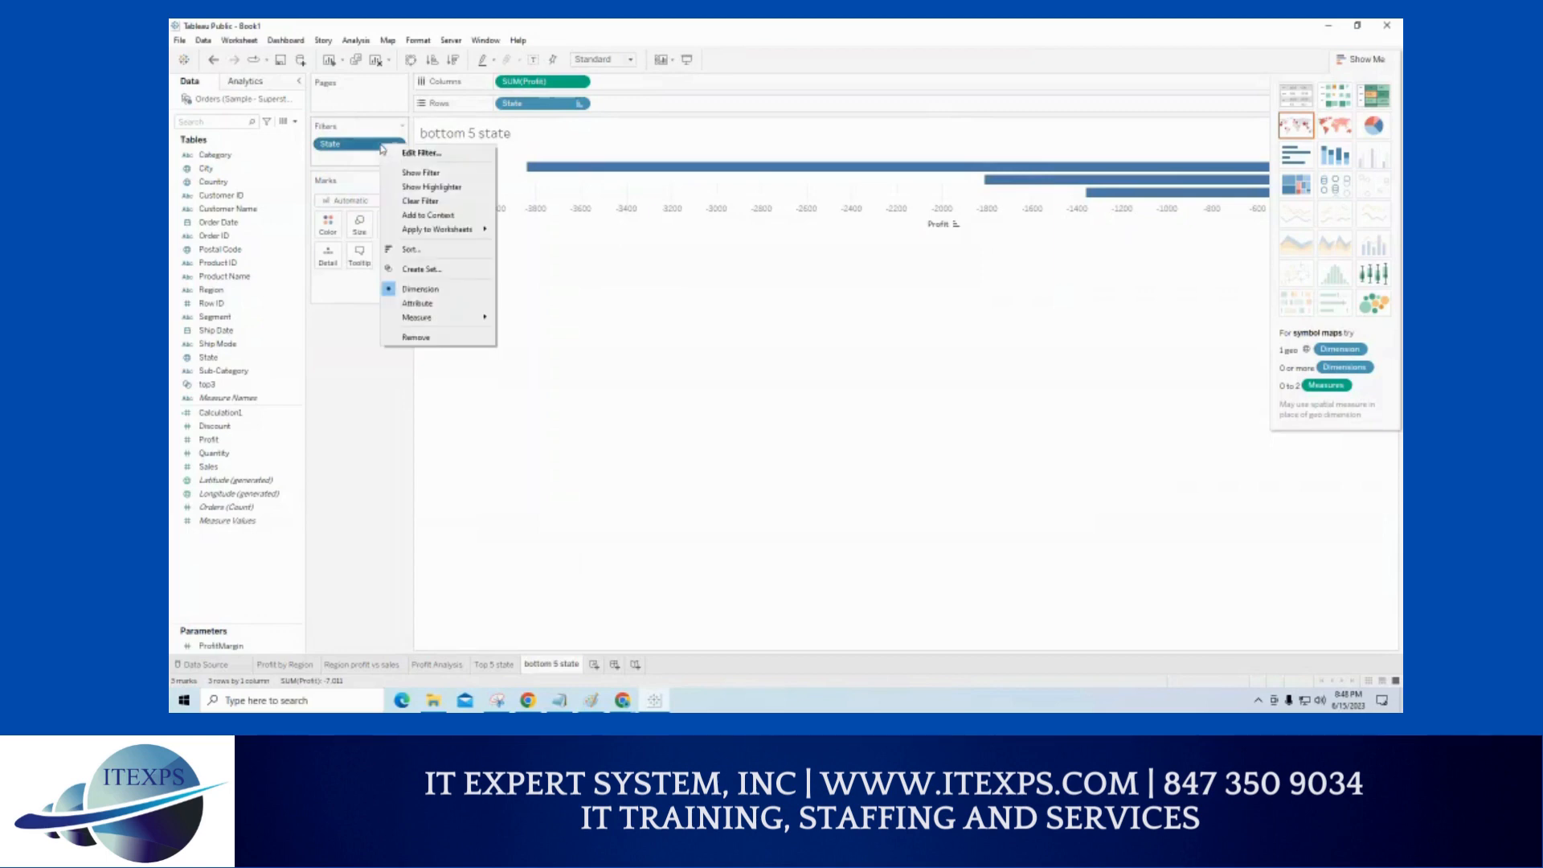
{"action": "left_click", "coordinate": [414, 269]}
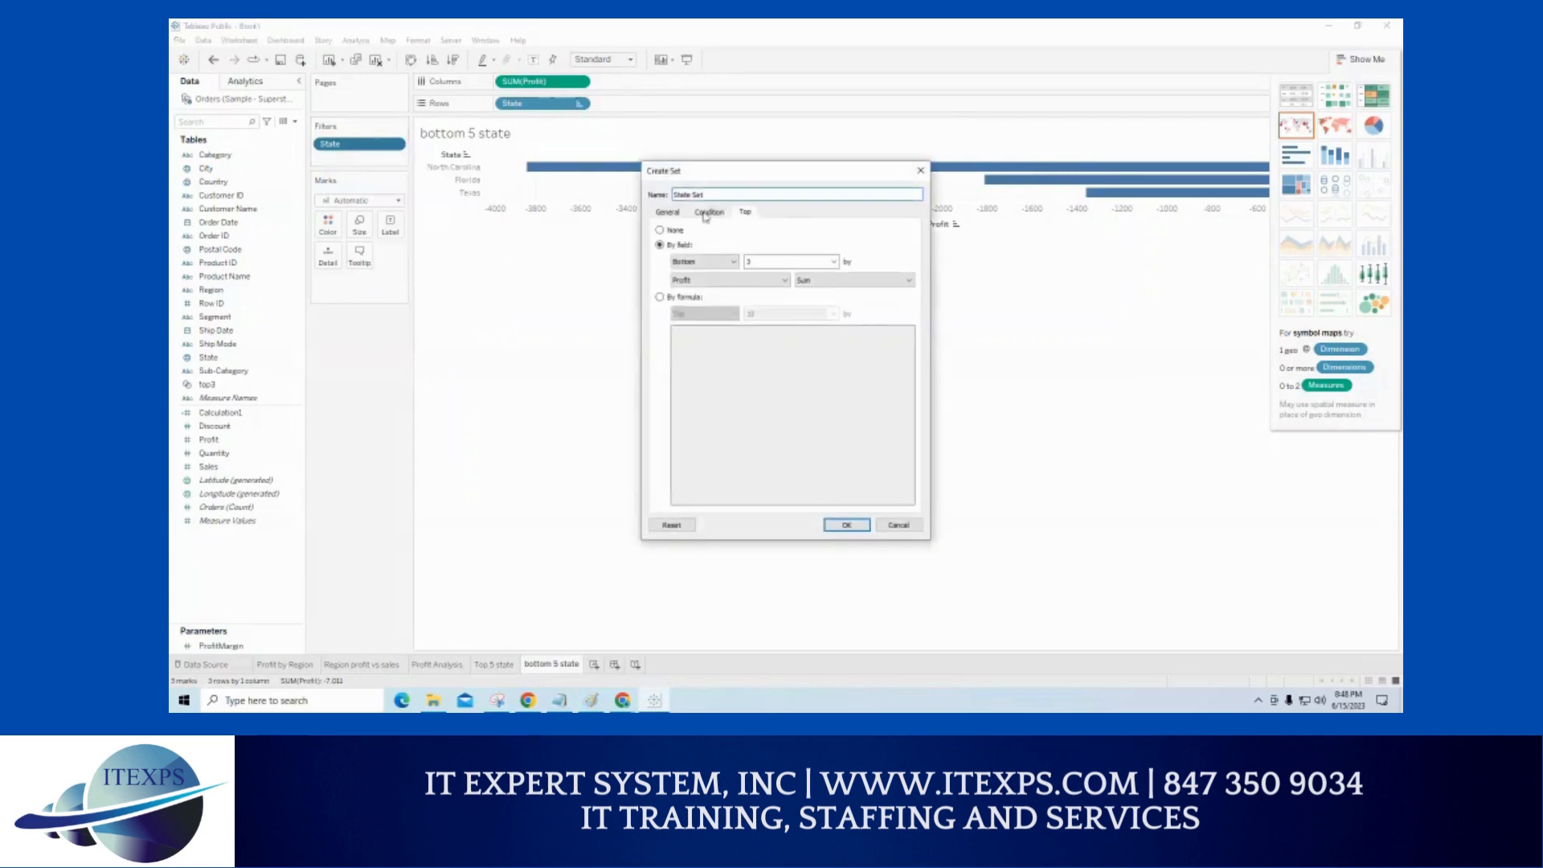
{"action": "left_click_drag", "start_coordinate": [717, 194], "coordinate": [653, 193]}
{"action": "type", "text": "bottom3"}
{"action": "left_click", "coordinate": [846, 526]}
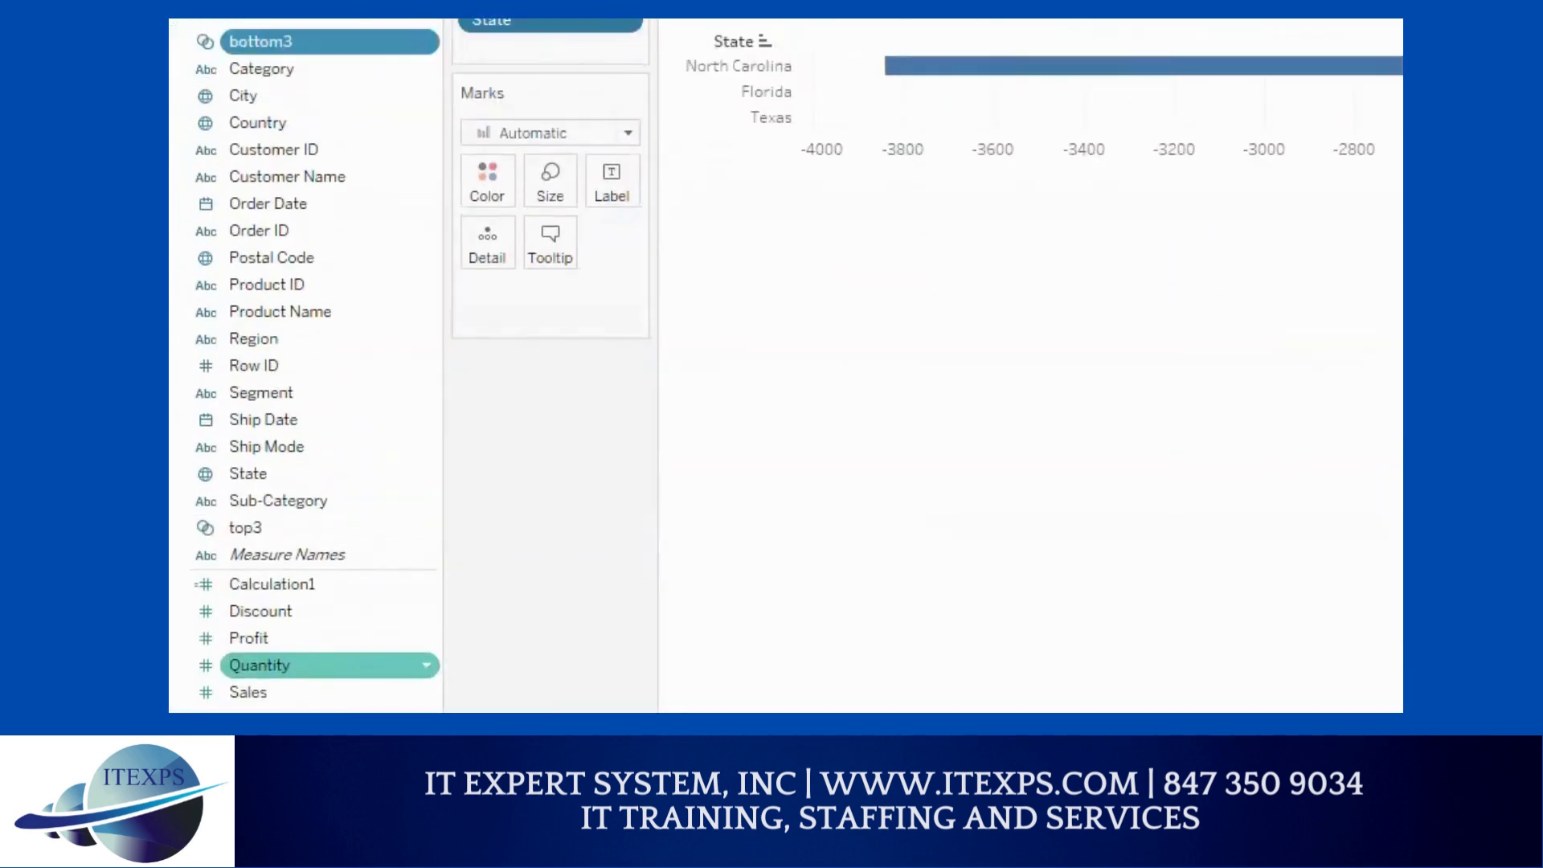
{"action": "mouse_move", "coordinate": [296, 48]}
{"action": "left_mouse_down"}
{"action": "mouse_move", "coordinate": [316, 33]}
{"action": "mouse_move", "coordinate": [341, 83]}
{"action": "mouse_move", "coordinate": [378, 84]}
{"action": "left_mouse_up"}
{"action": "left_click_drag", "start_coordinate": [276, 538], "coordinate": [323, 560]}
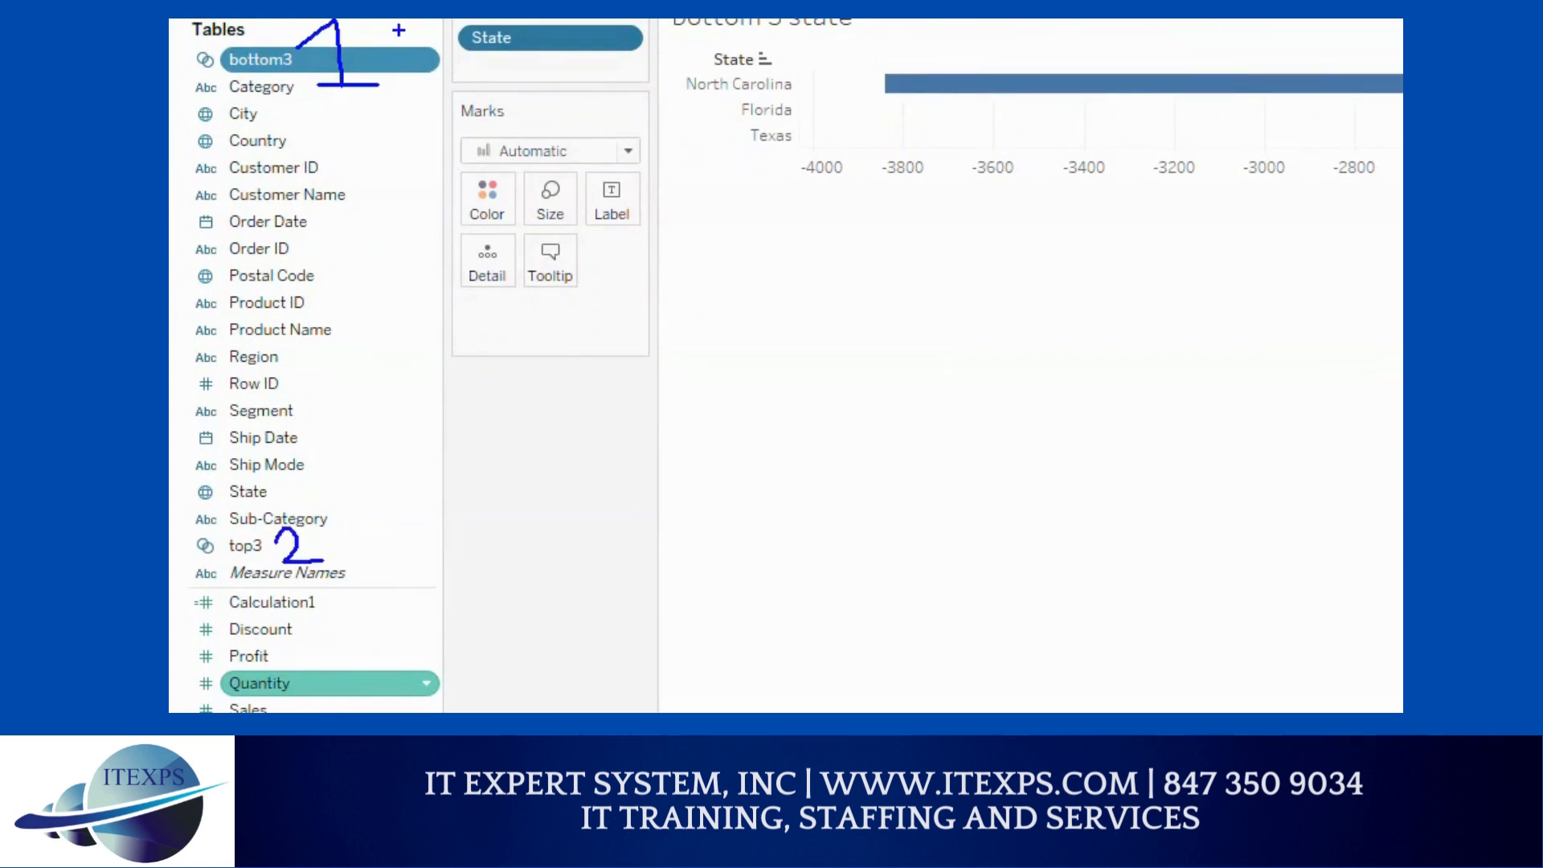
{"action": "mouse_move", "coordinate": [399, 28]}
{"action": "left_mouse_down"}
{"action": "mouse_move", "coordinate": [436, 27]}
{"action": "mouse_move", "coordinate": [428, 49]}
{"action": "left_mouse_up"}
{"action": "mouse_move", "coordinate": [379, 525]}
{"action": "left_mouse_down"}
{"action": "mouse_move", "coordinate": [408, 525]}
{"action": "mouse_move", "coordinate": [409, 555]}
{"action": "left_mouse_up"}
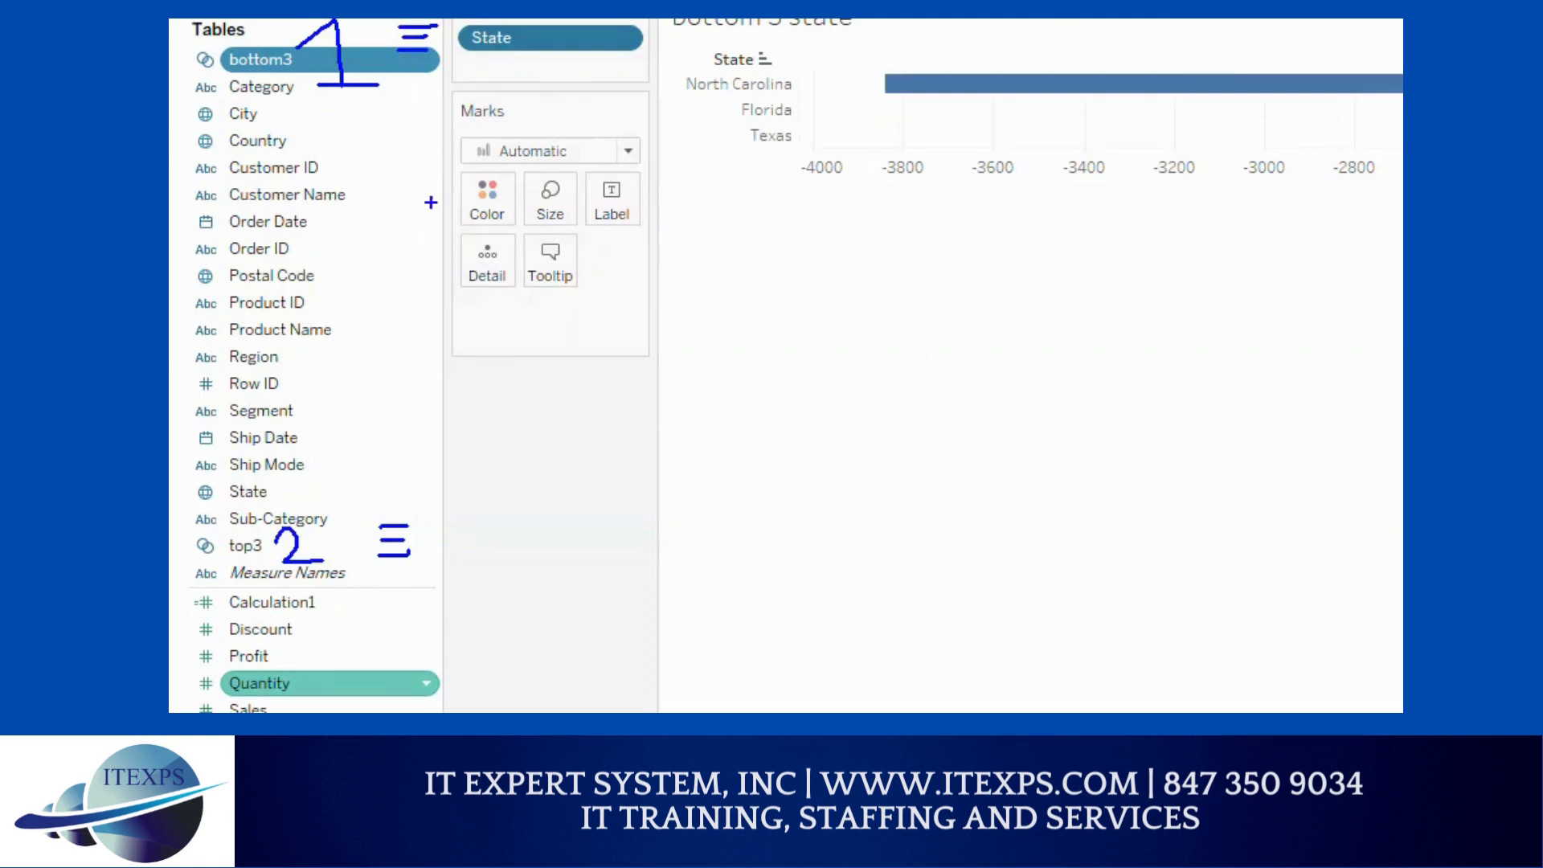
{"action": "mouse_move", "coordinate": [436, 201]}
{"action": "left_mouse_down"}
{"action": "mouse_move", "coordinate": [473, 241]}
{"action": "mouse_move", "coordinate": [468, 186]}
{"action": "mouse_move", "coordinate": [476, 223]}
{"action": "mouse_move", "coordinate": [446, 220]}
{"action": "mouse_move", "coordinate": [469, 238]}
{"action": "left_mouse_up"}
{"action": "left_click_drag", "start_coordinate": [518, 281], "coordinate": [437, 61]}
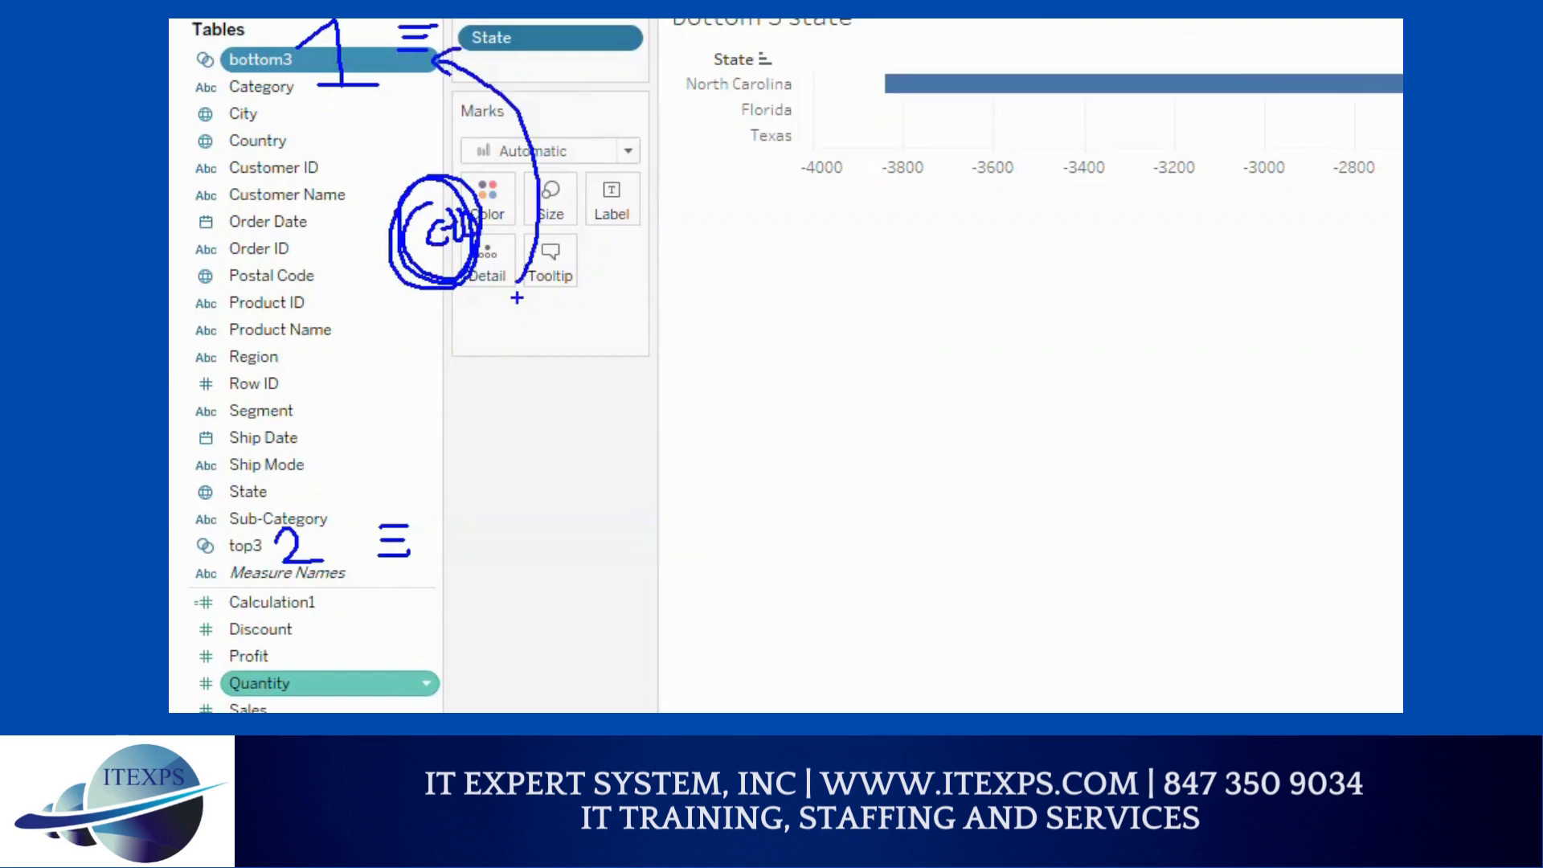
{"action": "mouse_move", "coordinate": [519, 298]}
{"action": "left_mouse_down"}
{"action": "mouse_move", "coordinate": [430, 511]}
{"action": "mouse_move", "coordinate": [302, 558]}
{"action": "left_mouse_up"}
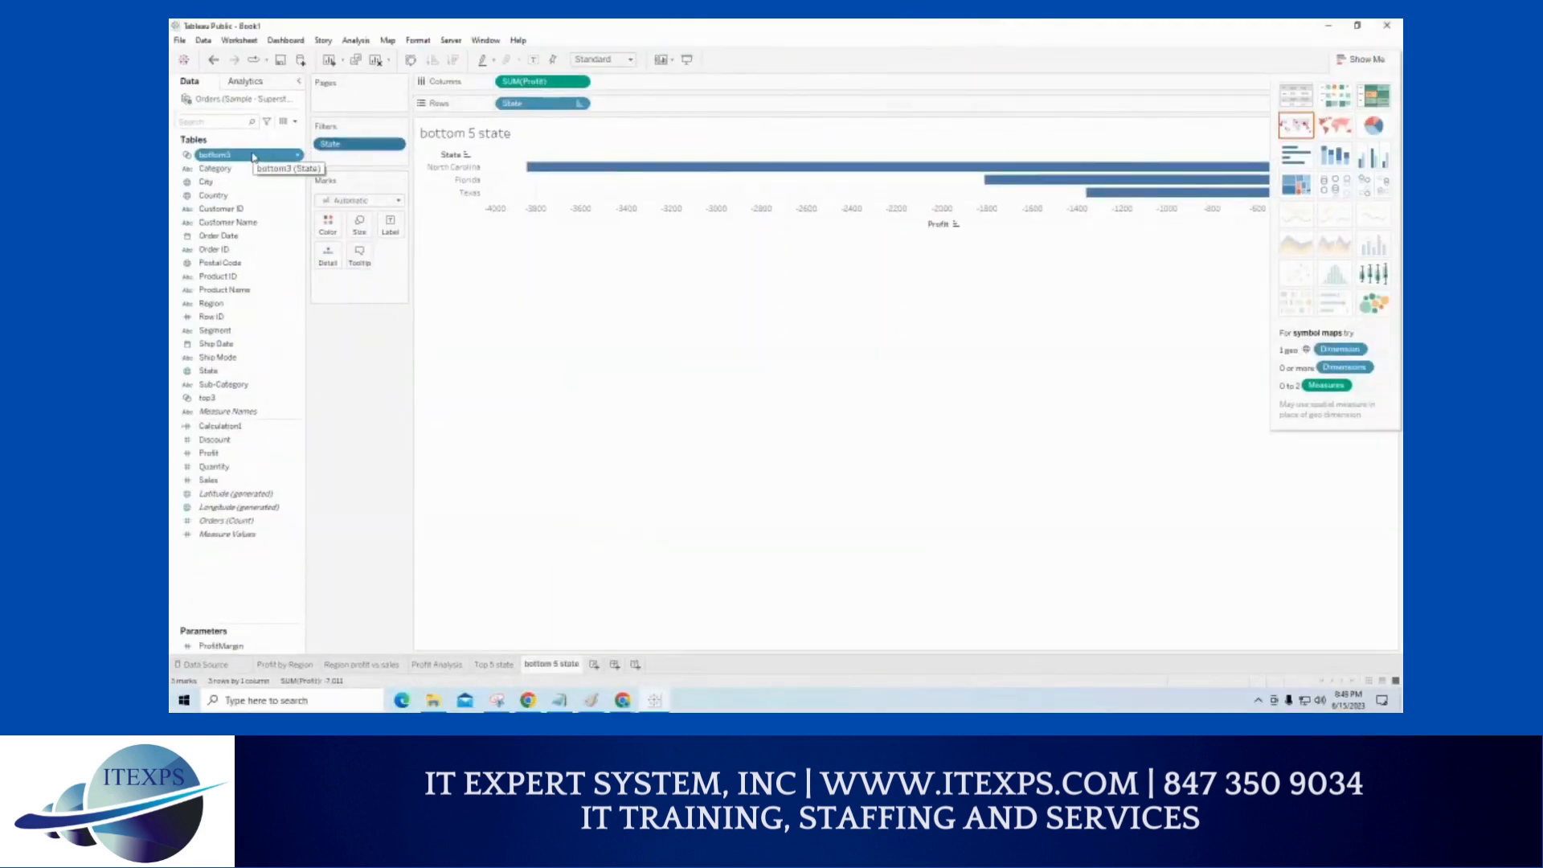
- Select the top3 set together with bottom3 and add a new worksheet named top and bottom 3 states
{"action": "left_click", "coordinate": [227, 398], "text": "ctrl"}
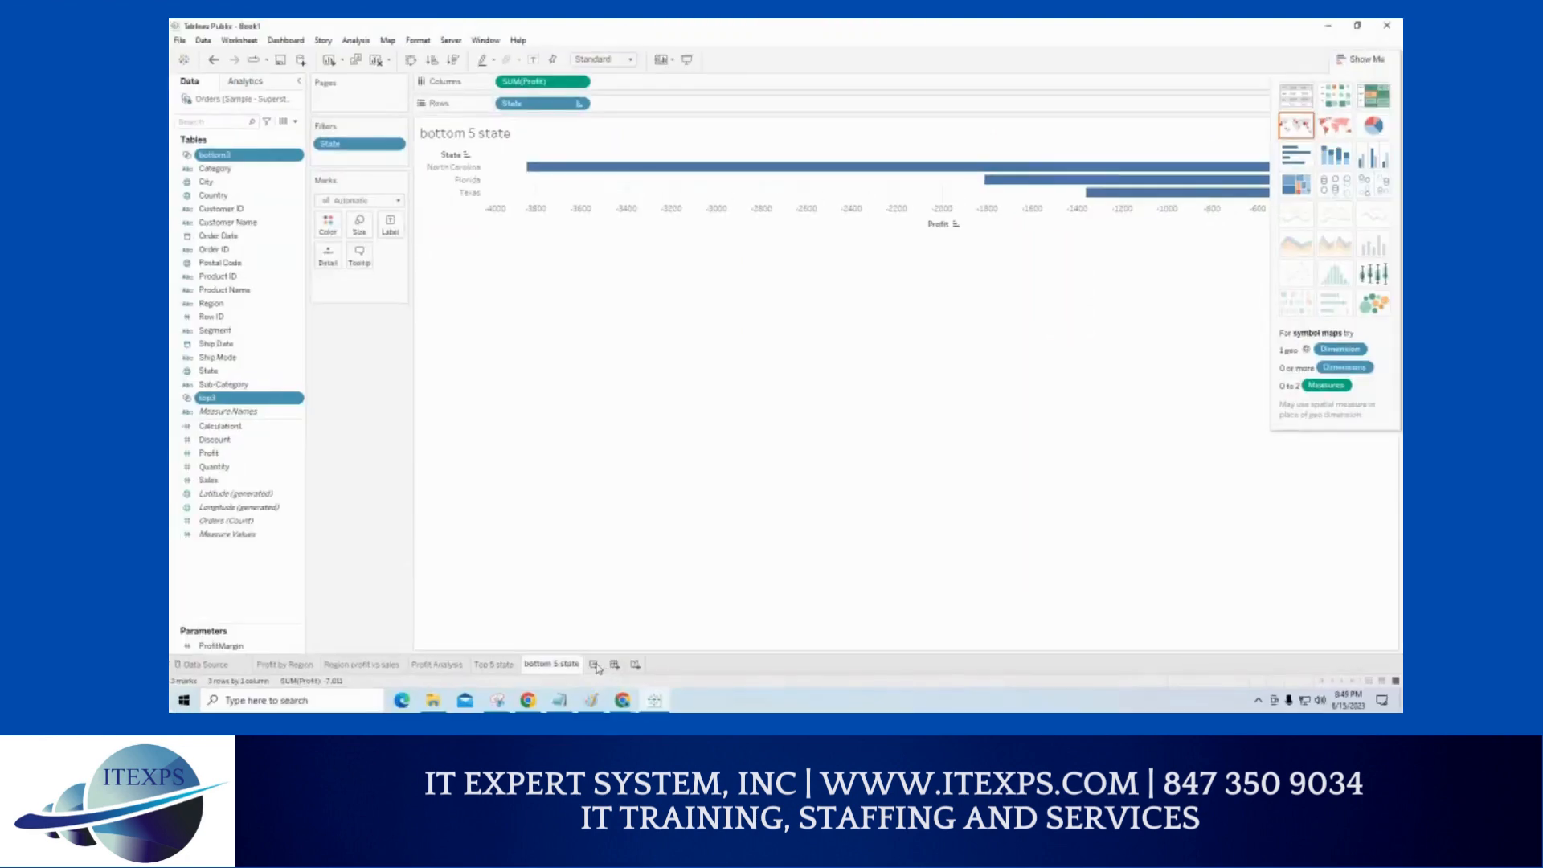
{"action": "left_click", "coordinate": [593, 664]}
{"action": "double_click", "coordinate": [599, 664]}
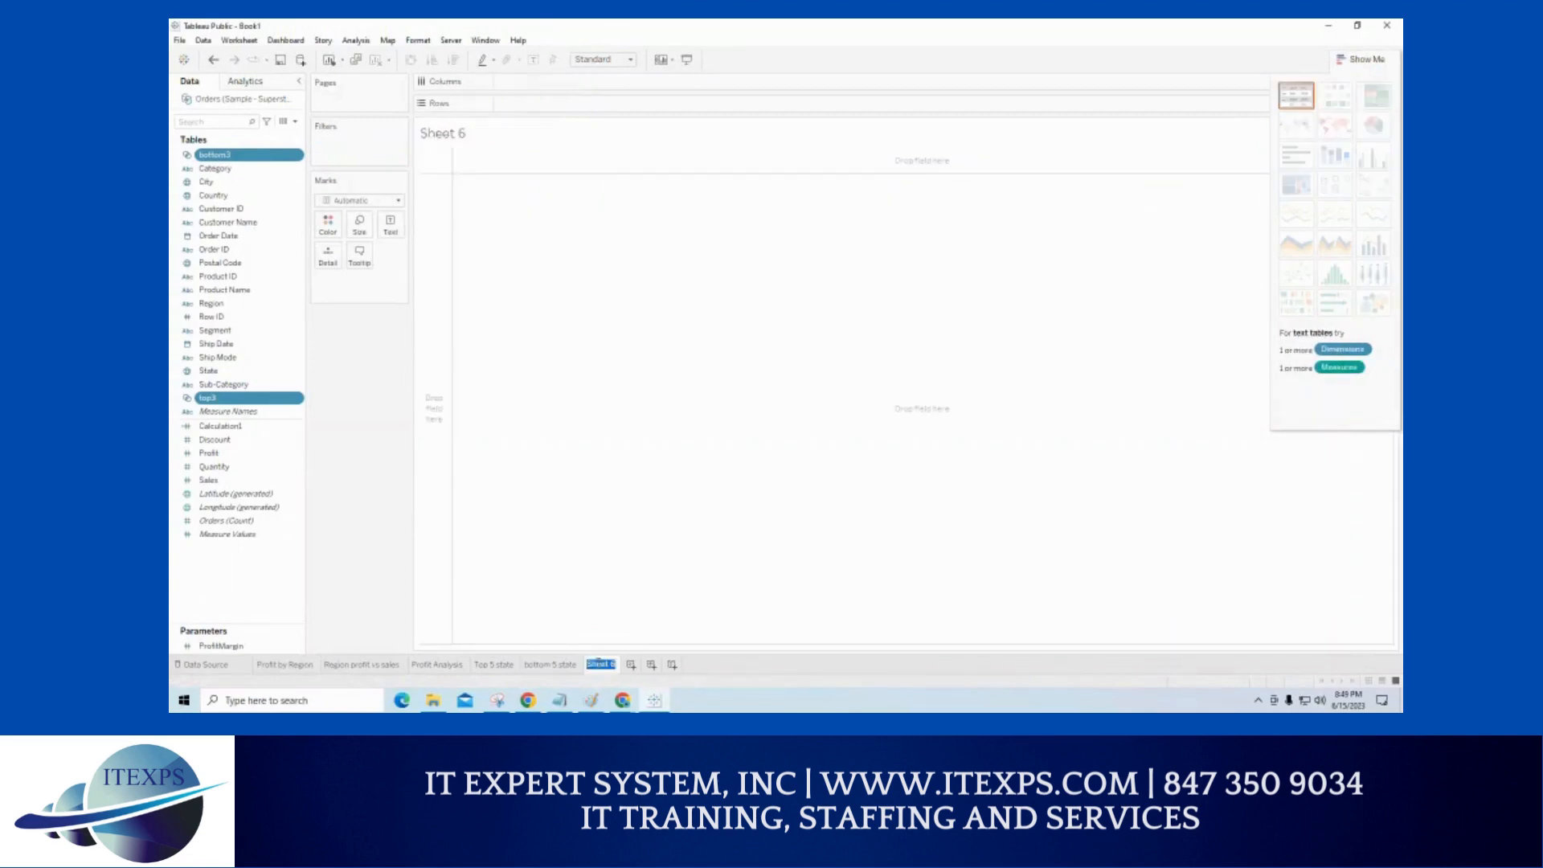
{"action": "key", "text": "BackSpace"}
{"action": "type", "text": "top and bottom 3 states"}
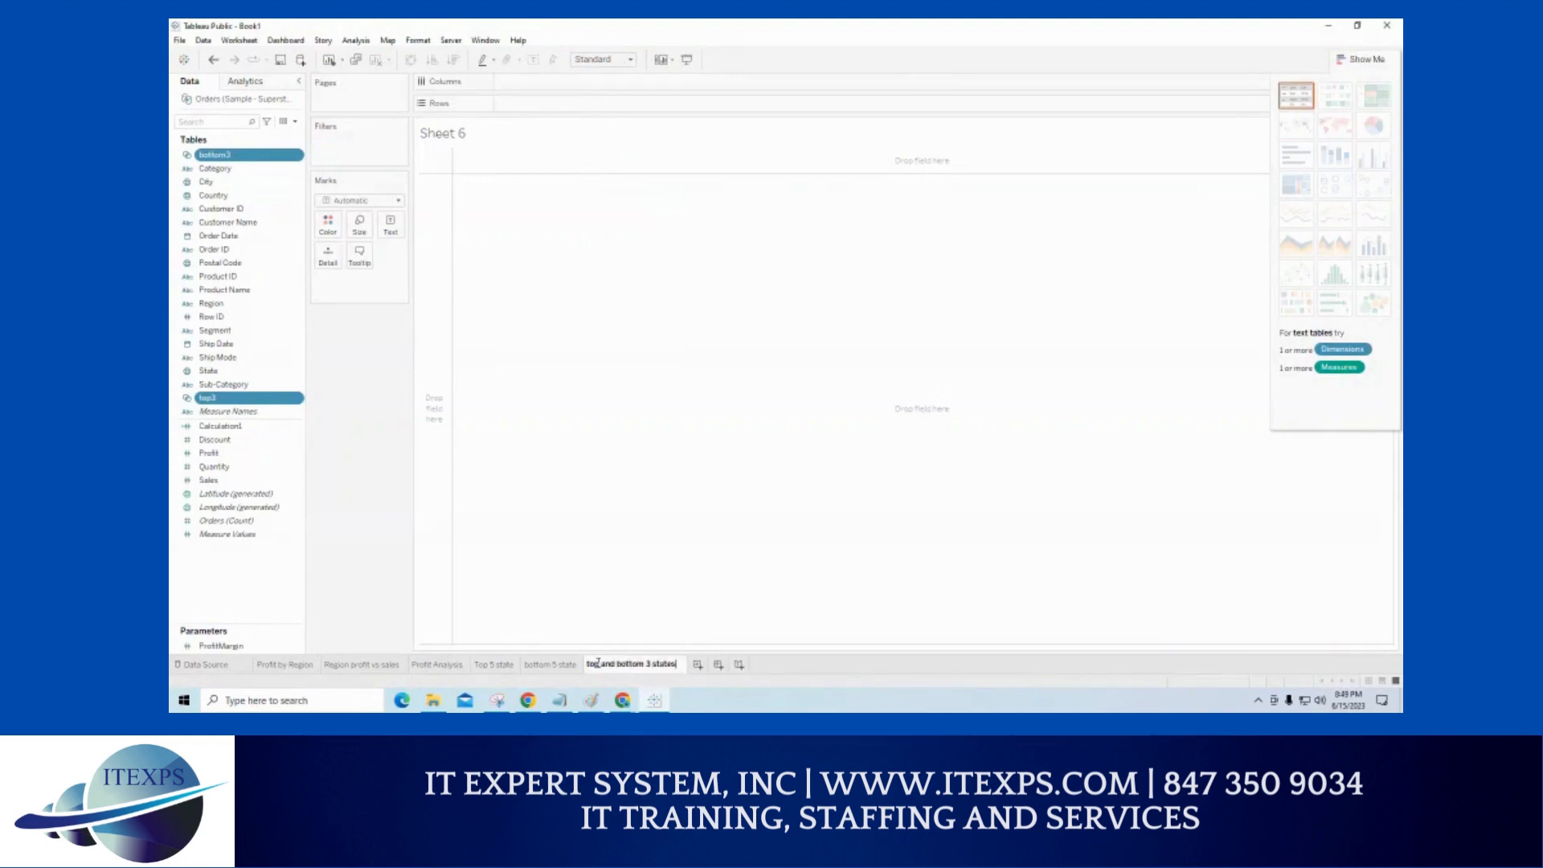
{"action": "key", "text": "Return"}
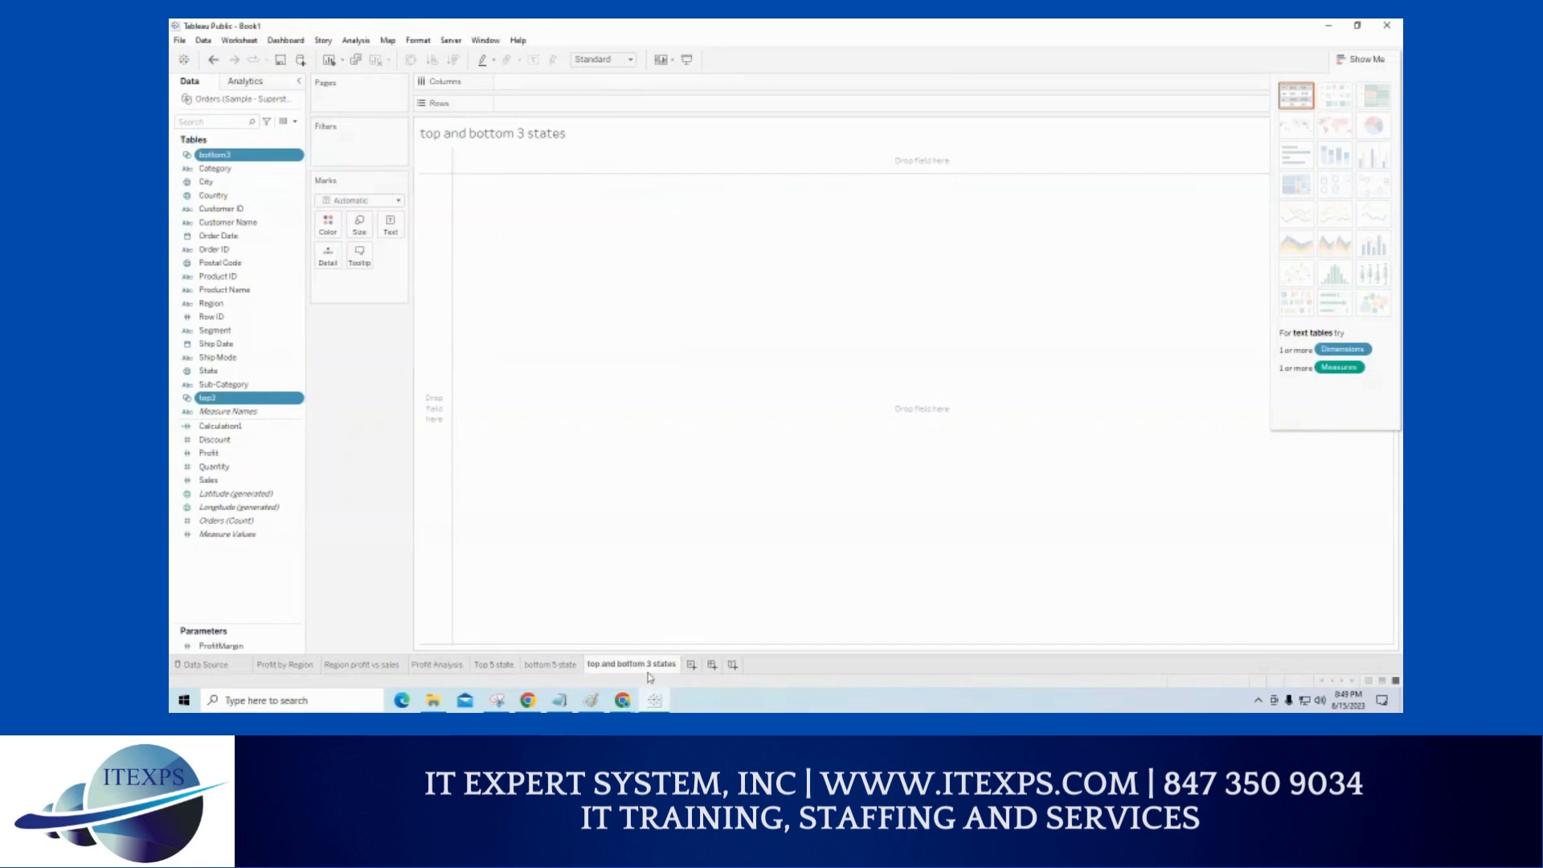
- Review the Top 5 state and bottom 5 state worksheets and return to the top and bottom 3 states worksheet
{"action": "left_click", "coordinate": [499, 666]}
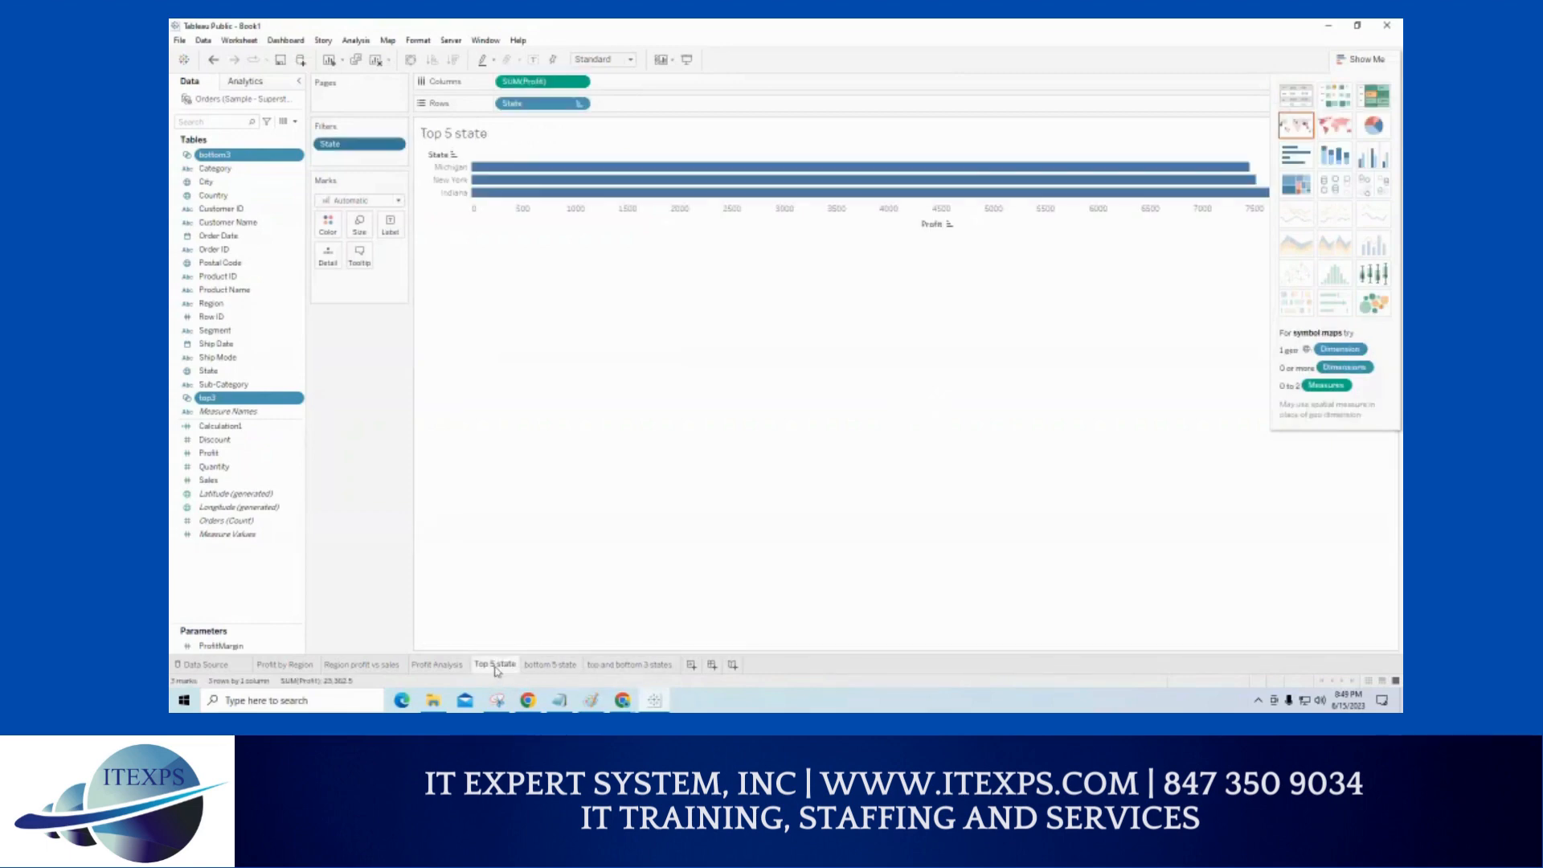
{"action": "left_click", "coordinate": [550, 665]}
{"action": "left_click", "coordinate": [629, 664]}
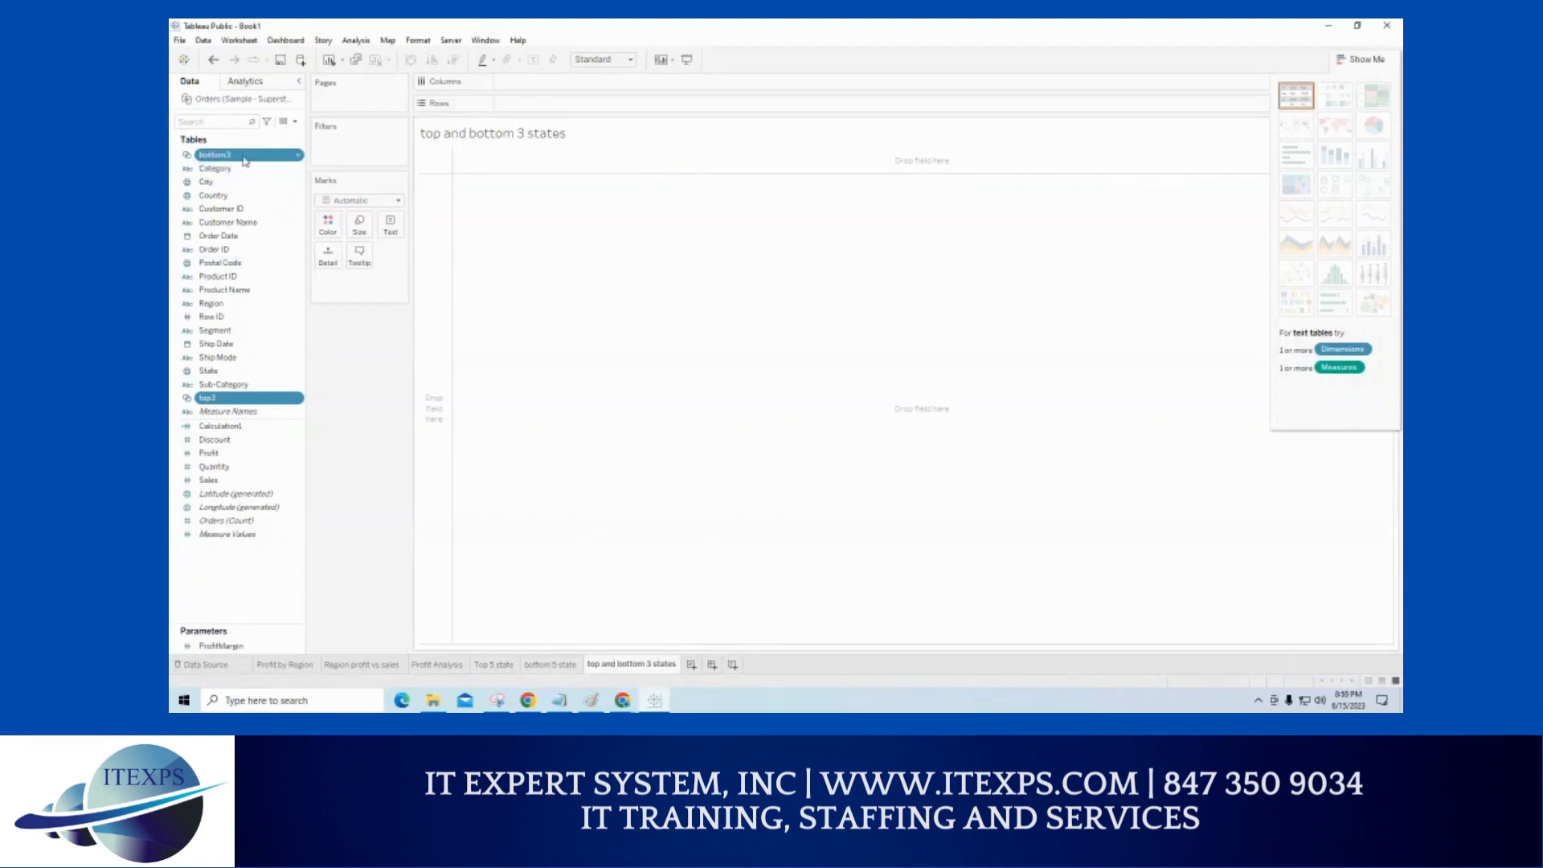
- Show the commands available for the jointly selected bottom3 and top3 sets
{"action": "left_click", "coordinate": [234, 398], "text": "ctrl"}
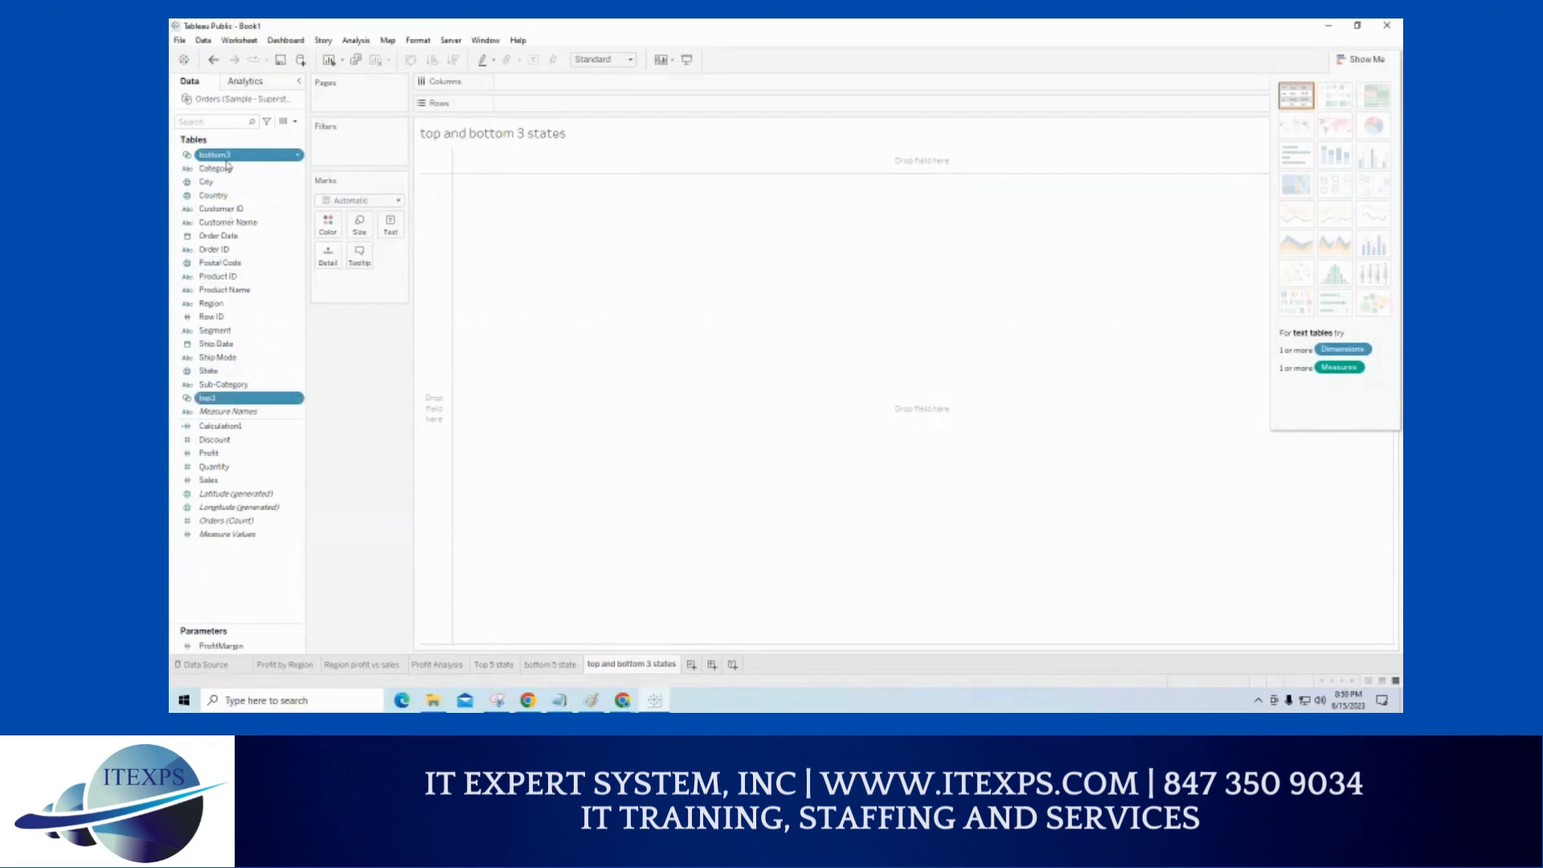
{"action": "right_click", "coordinate": [273, 406]}
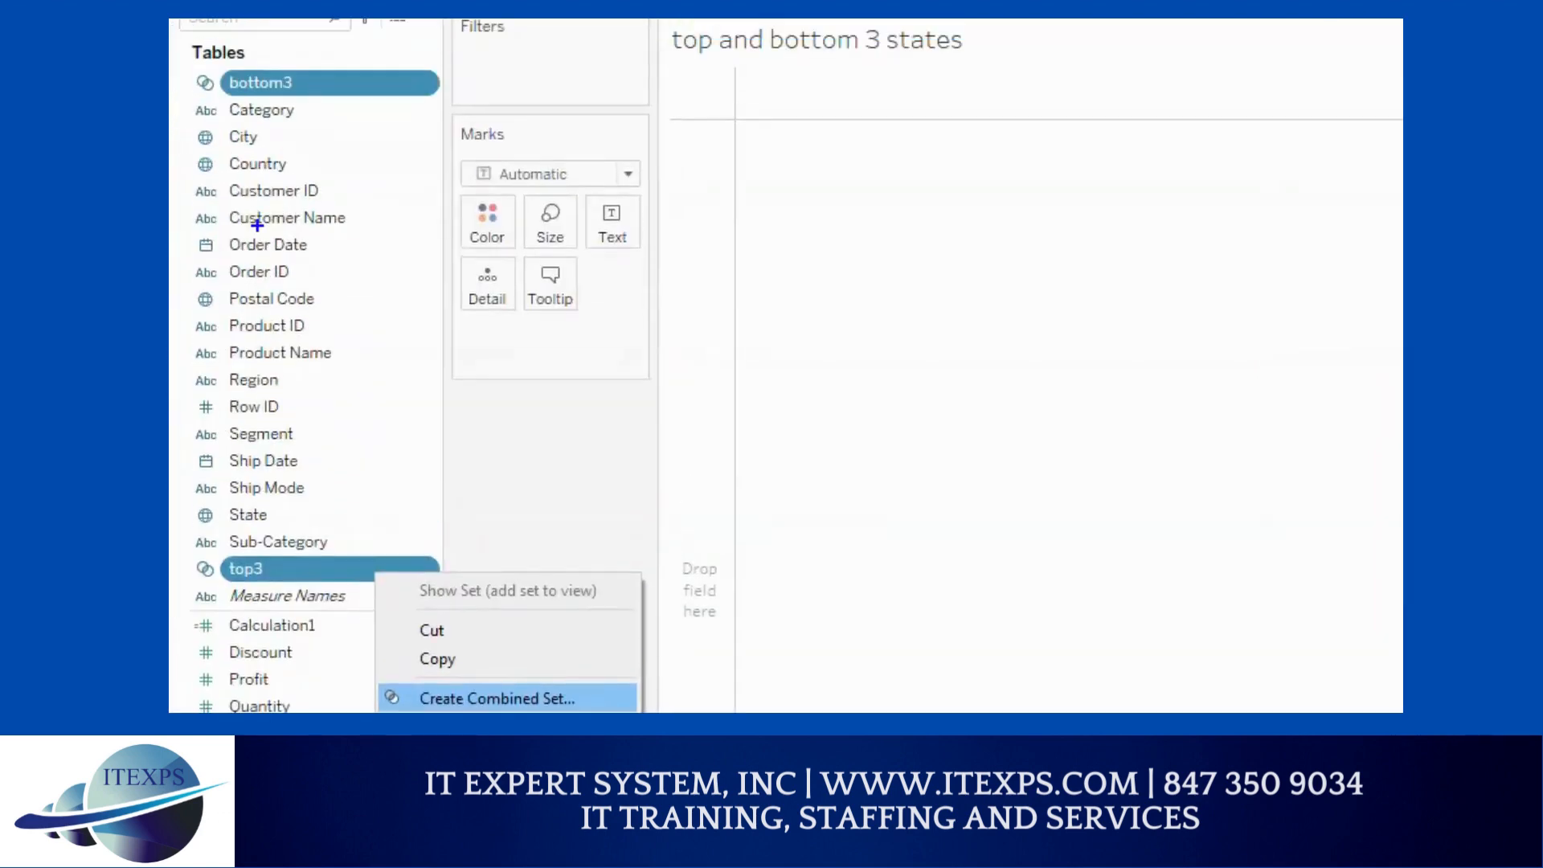
{"action": "mouse_move", "coordinate": [370, 74]}
{"action": "left_mouse_down"}
{"action": "mouse_move", "coordinate": [386, 103]}
{"action": "mouse_move", "coordinate": [424, 99]}
{"action": "left_mouse_up"}
{"action": "mouse_move", "coordinate": [384, 190]}
{"action": "left_mouse_down"}
{"action": "mouse_move", "coordinate": [325, 546]}
{"action": "mouse_move", "coordinate": [357, 652]}
{"action": "mouse_move", "coordinate": [420, 687]}
{"action": "left_mouse_up"}
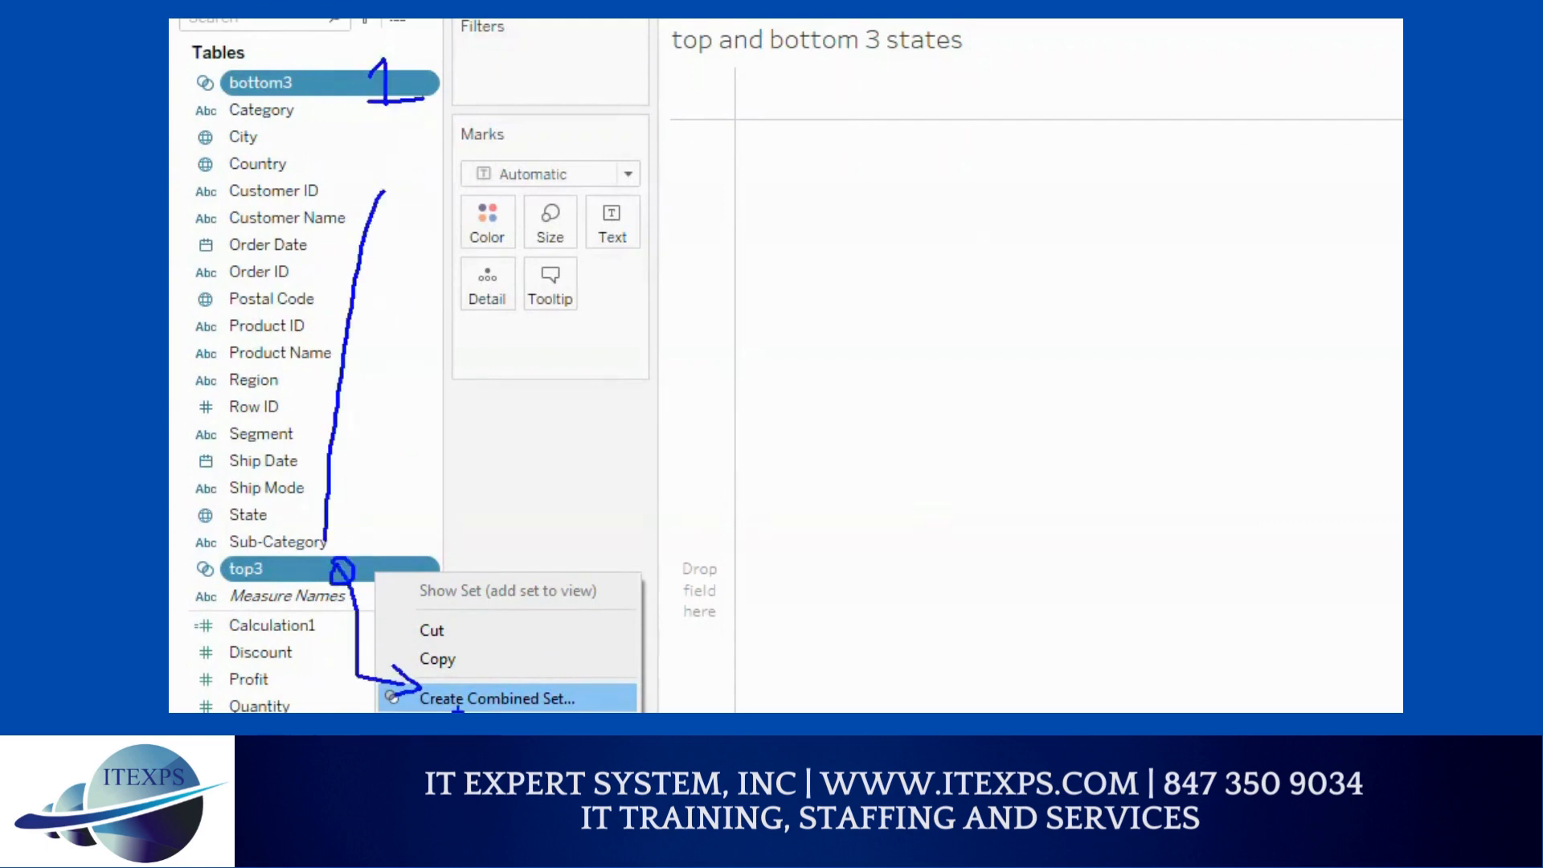
{"action": "mouse_move", "coordinate": [500, 436]}
{"action": "left_mouse_down"}
{"action": "mouse_move", "coordinate": [518, 482]}
{"action": "mouse_move", "coordinate": [491, 438]}
{"action": "left_mouse_up"}
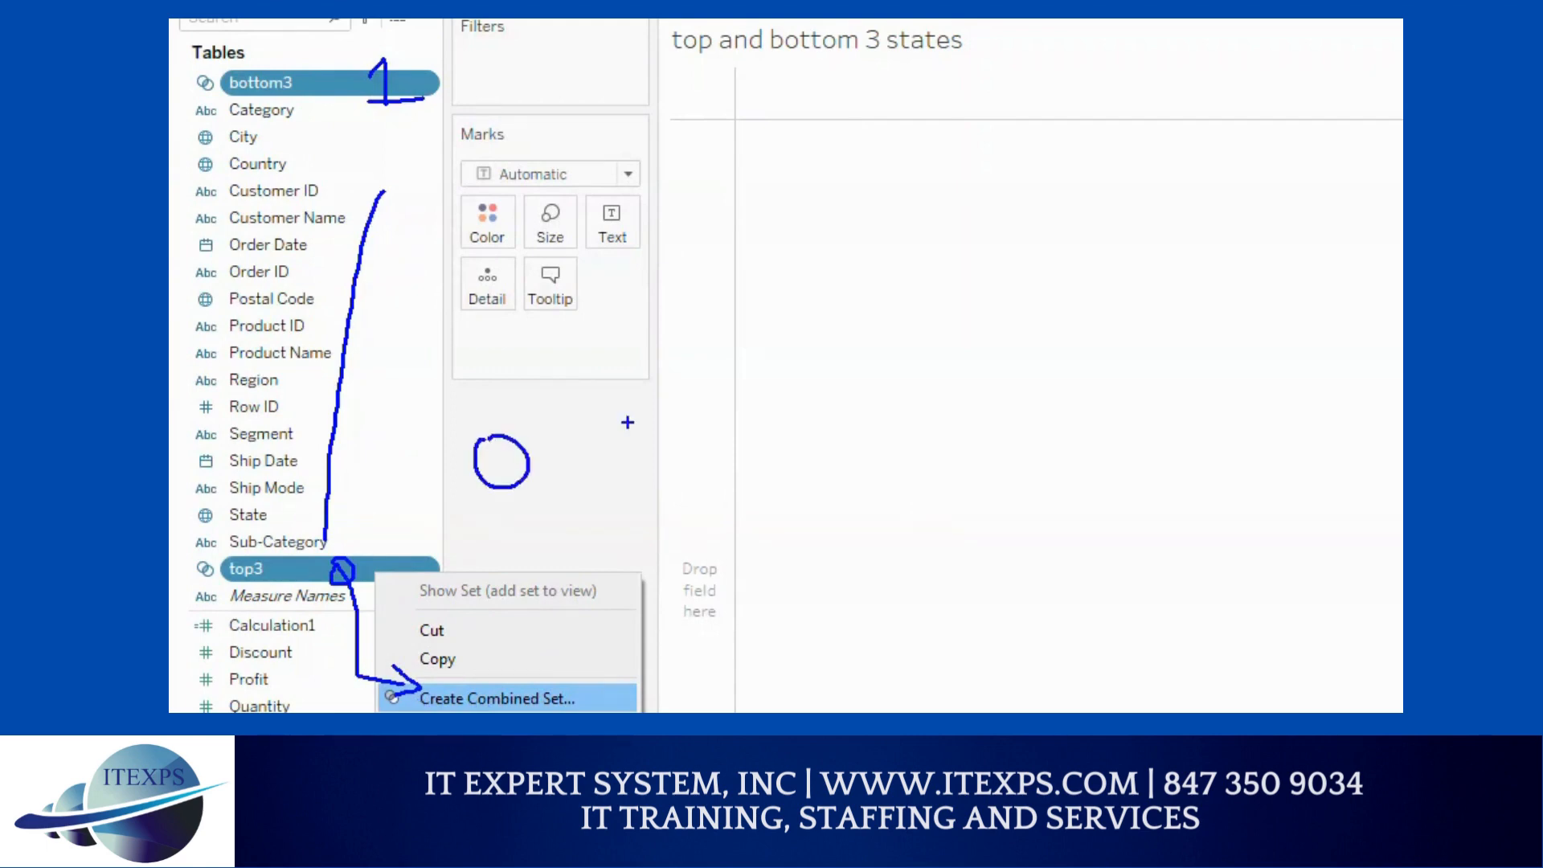
{"action": "mouse_move", "coordinate": [628, 414]}
{"action": "left_mouse_down"}
{"action": "mouse_move", "coordinate": [625, 473]}
{"action": "mouse_move", "coordinate": [635, 415]}
{"action": "left_mouse_up"}
{"action": "mouse_move", "coordinate": [489, 453]}
{"action": "left_mouse_down"}
{"action": "mouse_move", "coordinate": [508, 450]}
{"action": "mouse_move", "coordinate": [500, 477]}
{"action": "left_mouse_up"}
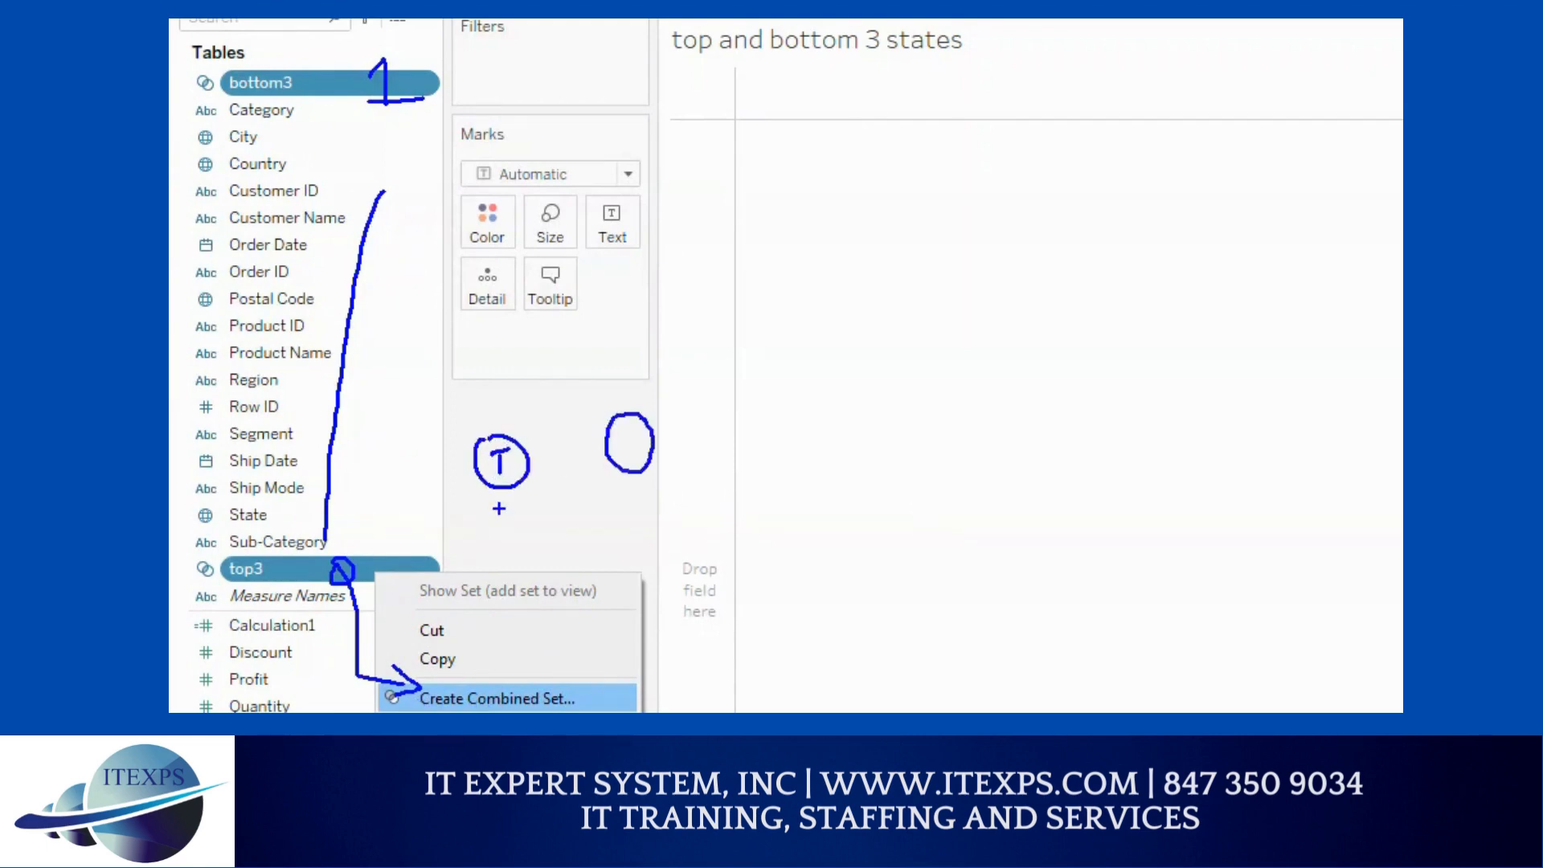
{"action": "left_click_drag", "start_coordinate": [627, 429], "coordinate": [627, 455]}
{"action": "mouse_move", "coordinate": [493, 507]}
{"action": "left_mouse_down"}
{"action": "mouse_move", "coordinate": [629, 511]}
{"action": "mouse_move", "coordinate": [620, 523]}
{"action": "left_mouse_up"}
{"action": "left_click_drag", "start_coordinate": [779, 403], "coordinate": [798, 431]}
{"action": "mouse_move", "coordinate": [764, 454]}
{"action": "left_mouse_down"}
{"action": "mouse_move", "coordinate": [816, 438]}
{"action": "mouse_move", "coordinate": [840, 452]}
{"action": "left_mouse_up"}
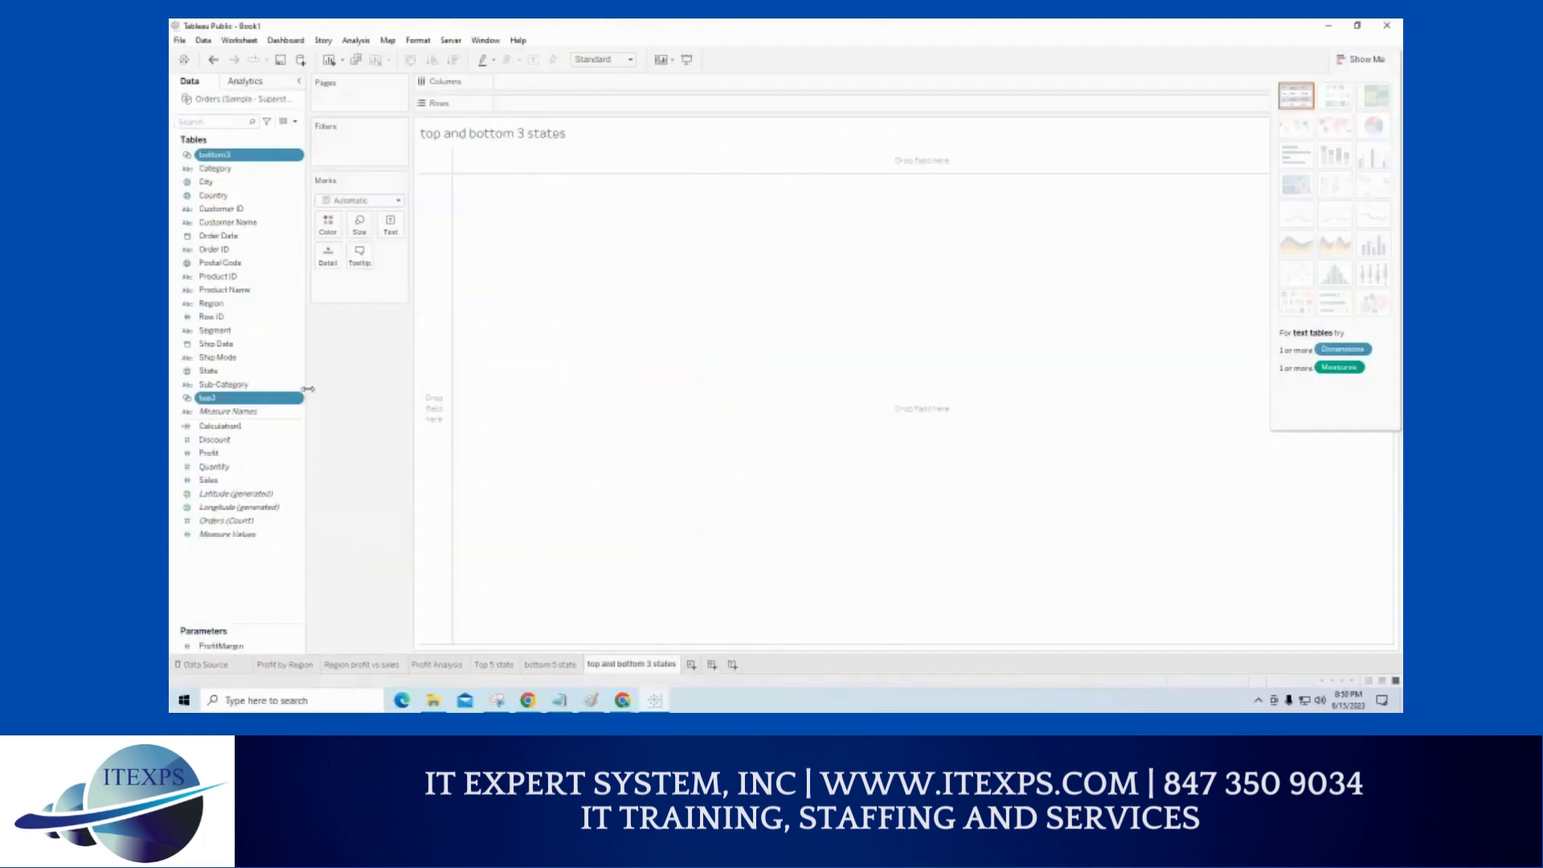
- Start a combined set from the selected bottom3 and top3 sets and name it combine
{"action": "right_click", "coordinate": [360, 502]}
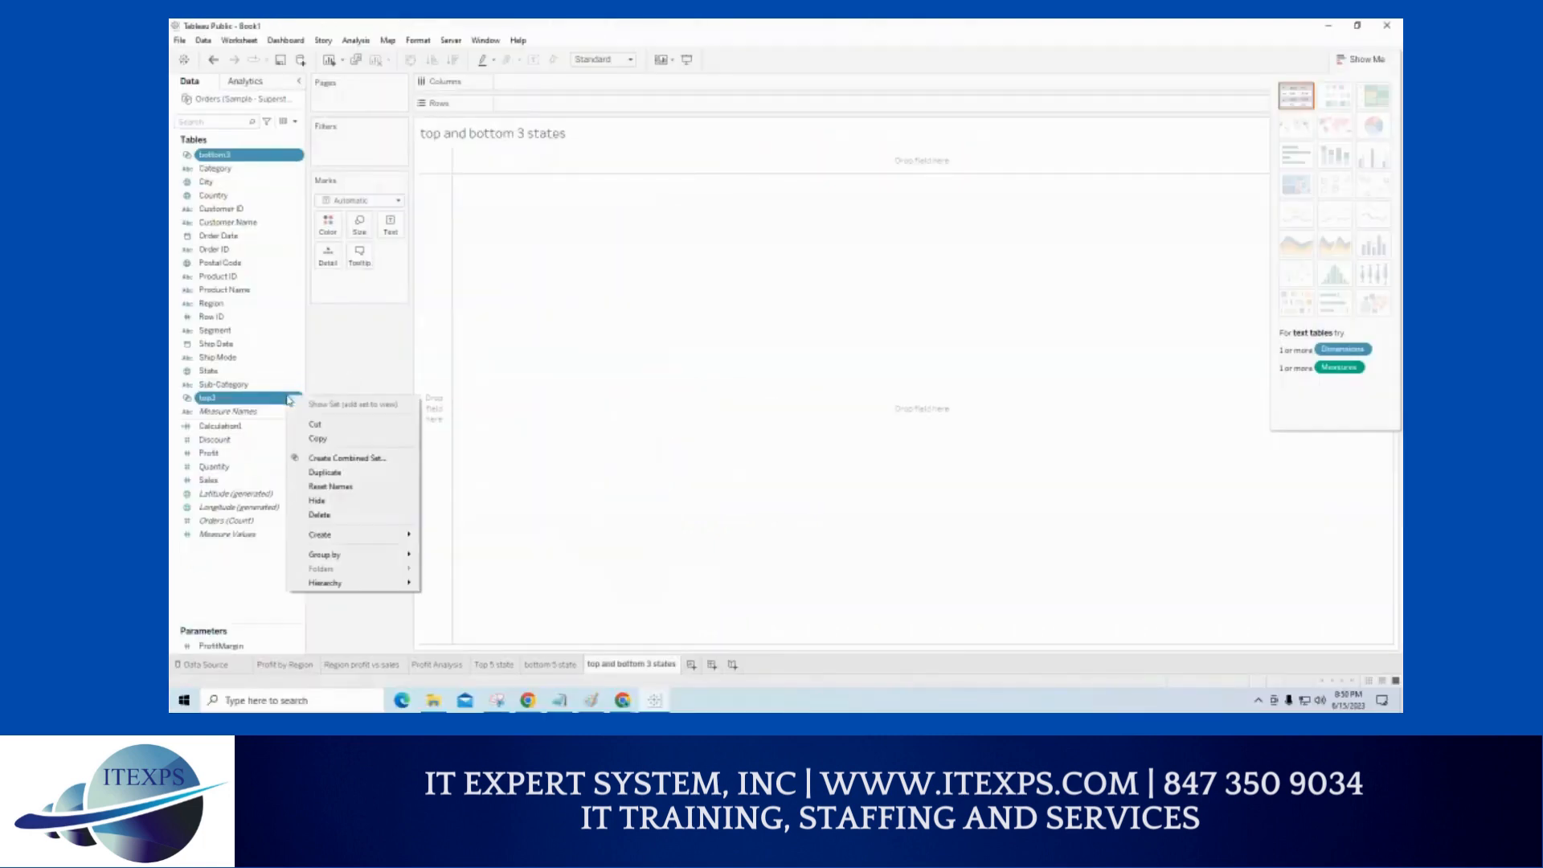
{"action": "left_click", "coordinate": [316, 458]}
{"action": "type", "text": "combine"}
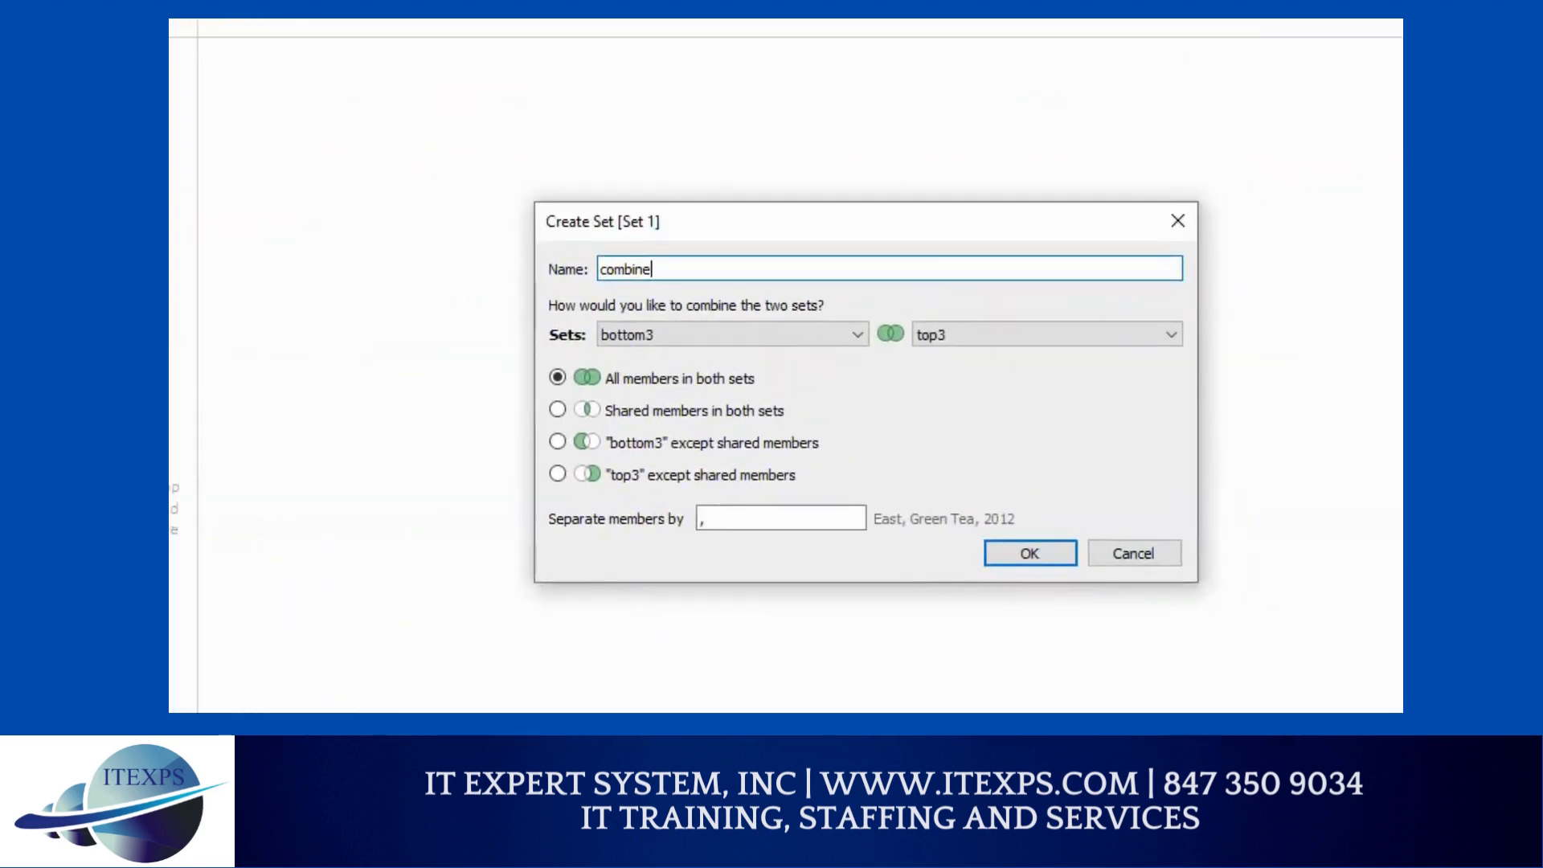
{"action": "left_click_drag", "start_coordinate": [537, 368], "coordinate": [595, 368]}
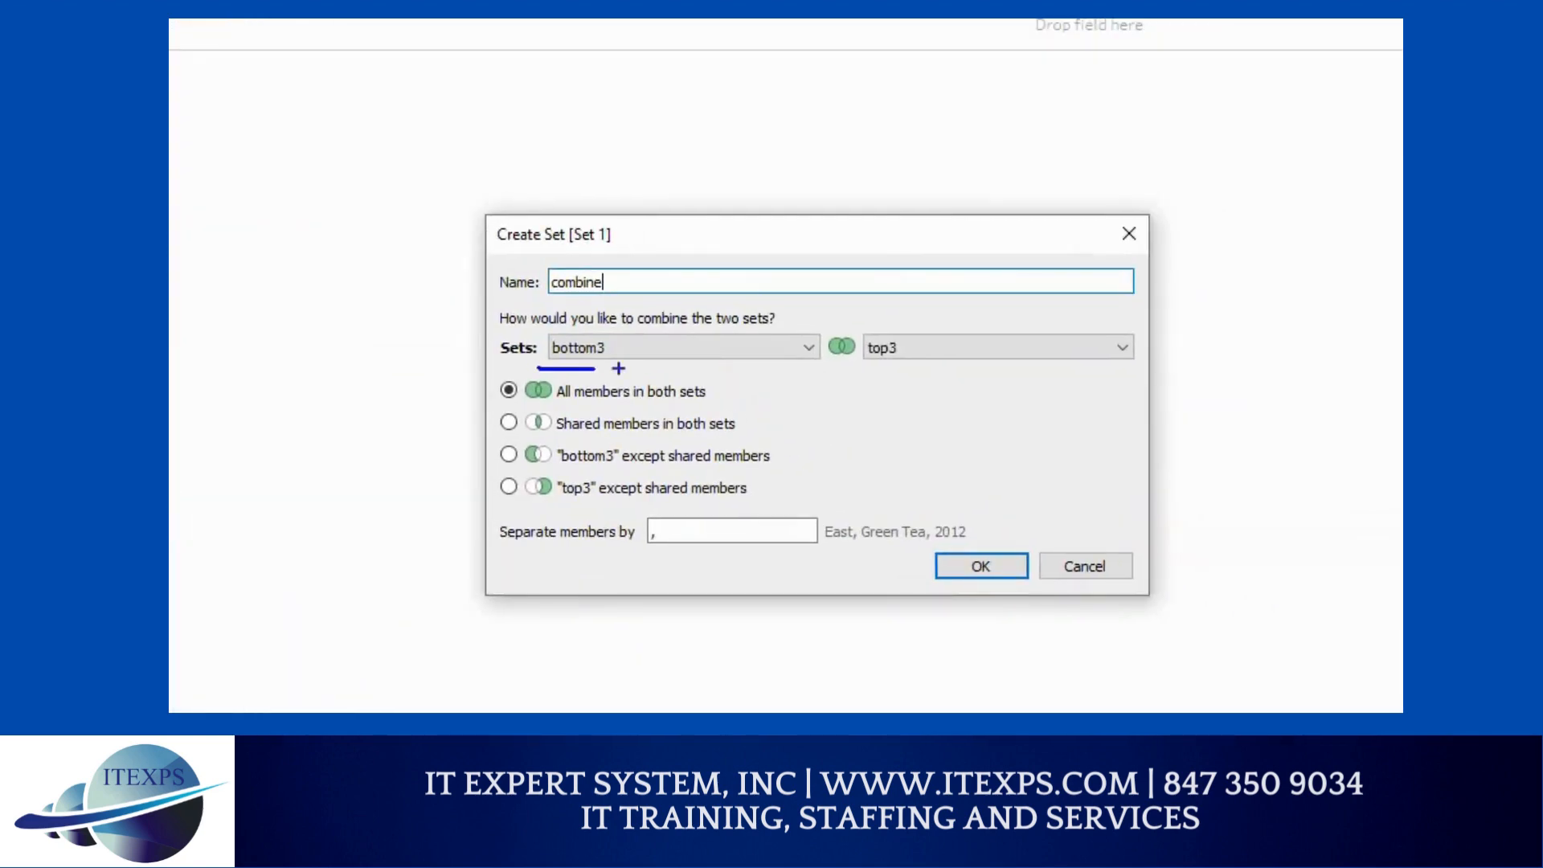
{"action": "left_click_drag", "start_coordinate": [860, 361], "coordinate": [936, 362]}
{"action": "mouse_move", "coordinate": [632, 403]}
{"action": "left_mouse_down"}
{"action": "mouse_move", "coordinate": [686, 402]}
{"action": "mouse_move", "coordinate": [719, 370]}
{"action": "mouse_move", "coordinate": [701, 402]}
{"action": "left_mouse_up"}
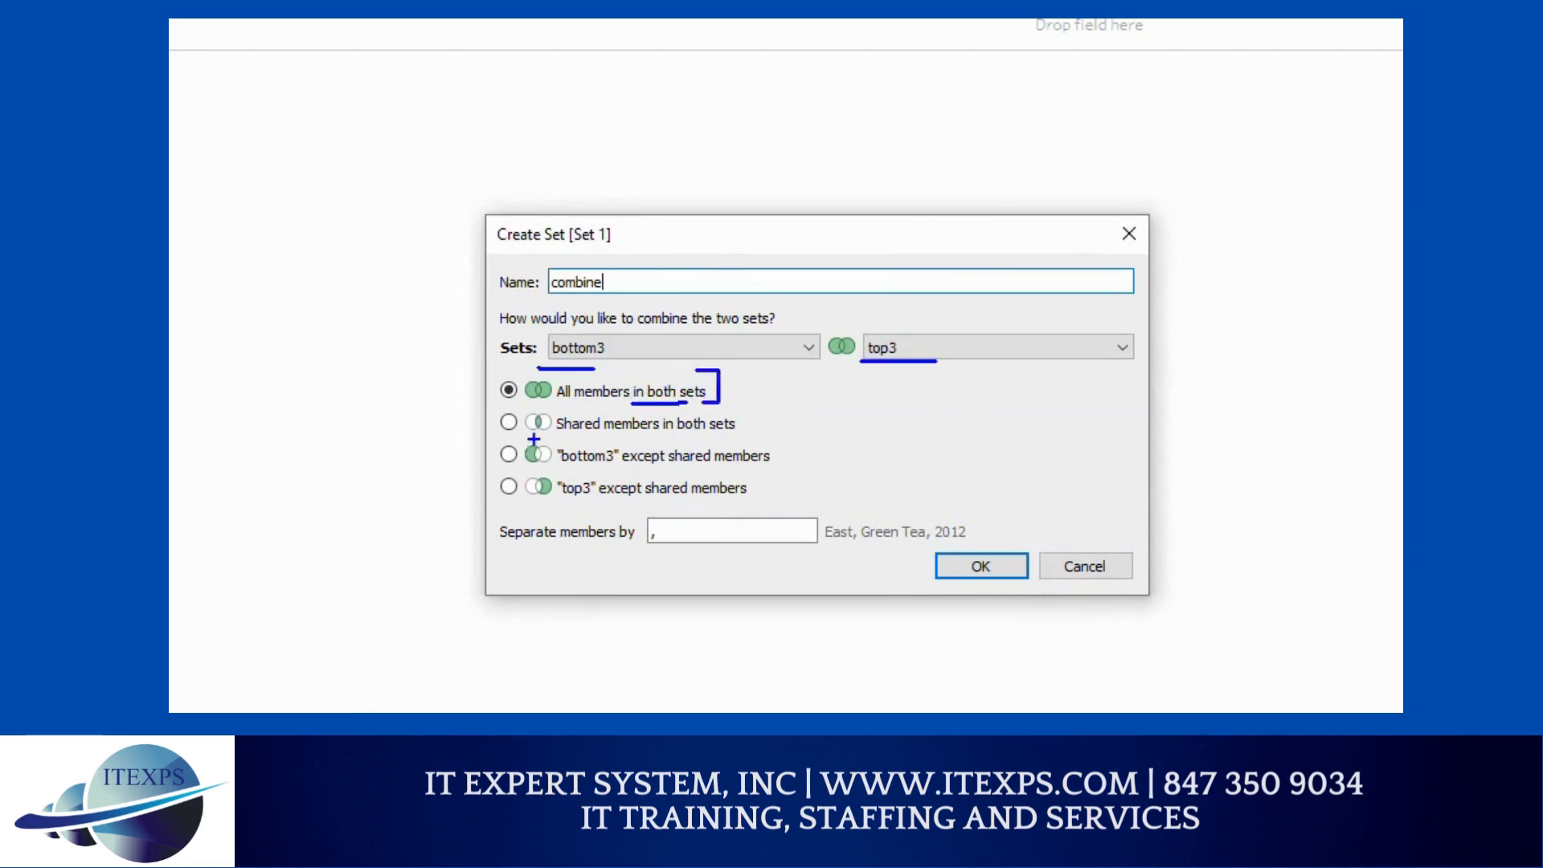
{"action": "mouse_move", "coordinate": [532, 434]}
{"action": "left_mouse_down"}
{"action": "mouse_move", "coordinate": [557, 433]}
{"action": "mouse_move", "coordinate": [563, 500]}
{"action": "left_mouse_up"}
{"action": "mouse_move", "coordinate": [828, 176]}
{"action": "left_mouse_down"}
{"action": "mouse_move", "coordinate": [828, 233]}
{"action": "mouse_move", "coordinate": [882, 231]}
{"action": "mouse_move", "coordinate": [871, 166]}
{"action": "mouse_move", "coordinate": [828, 169]}
{"action": "left_mouse_up"}
{"action": "mouse_move", "coordinate": [838, 274]}
{"action": "left_mouse_down"}
{"action": "mouse_move", "coordinate": [845, 319]}
{"action": "mouse_move", "coordinate": [892, 312]}
{"action": "mouse_move", "coordinate": [857, 324]}
{"action": "left_mouse_up"}
{"action": "mouse_move", "coordinate": [888, 191]}
{"action": "left_mouse_down"}
{"action": "mouse_move", "coordinate": [916, 234]}
{"action": "mouse_move", "coordinate": [911, 279]}
{"action": "left_mouse_up"}
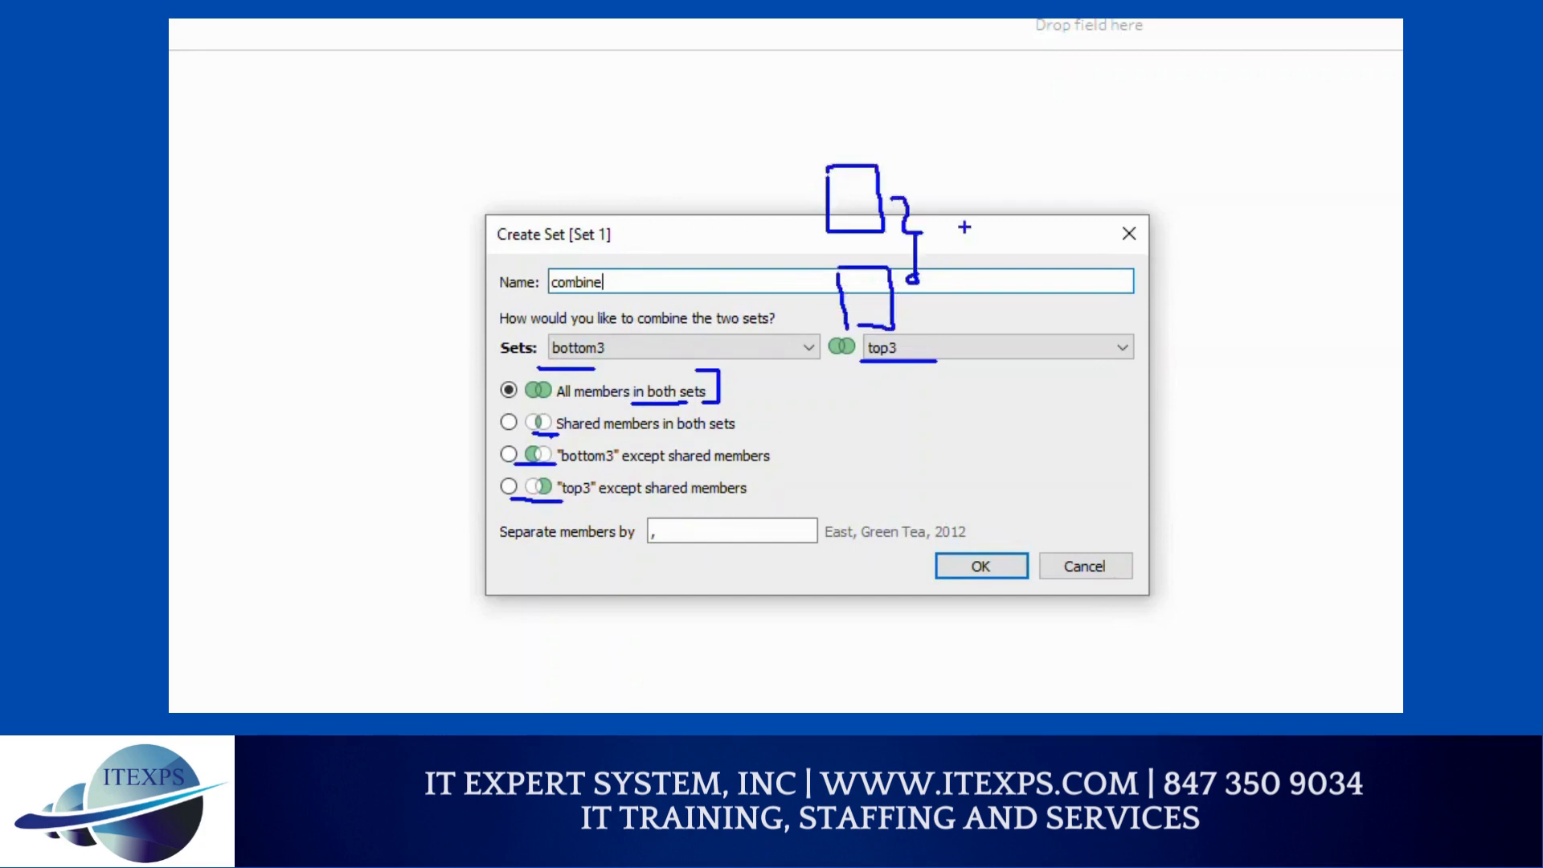
{"action": "mouse_move", "coordinate": [962, 172]}
{"action": "left_mouse_down"}
{"action": "mouse_move", "coordinate": [1017, 259]}
{"action": "mouse_move", "coordinate": [975, 166]}
{"action": "left_mouse_up"}
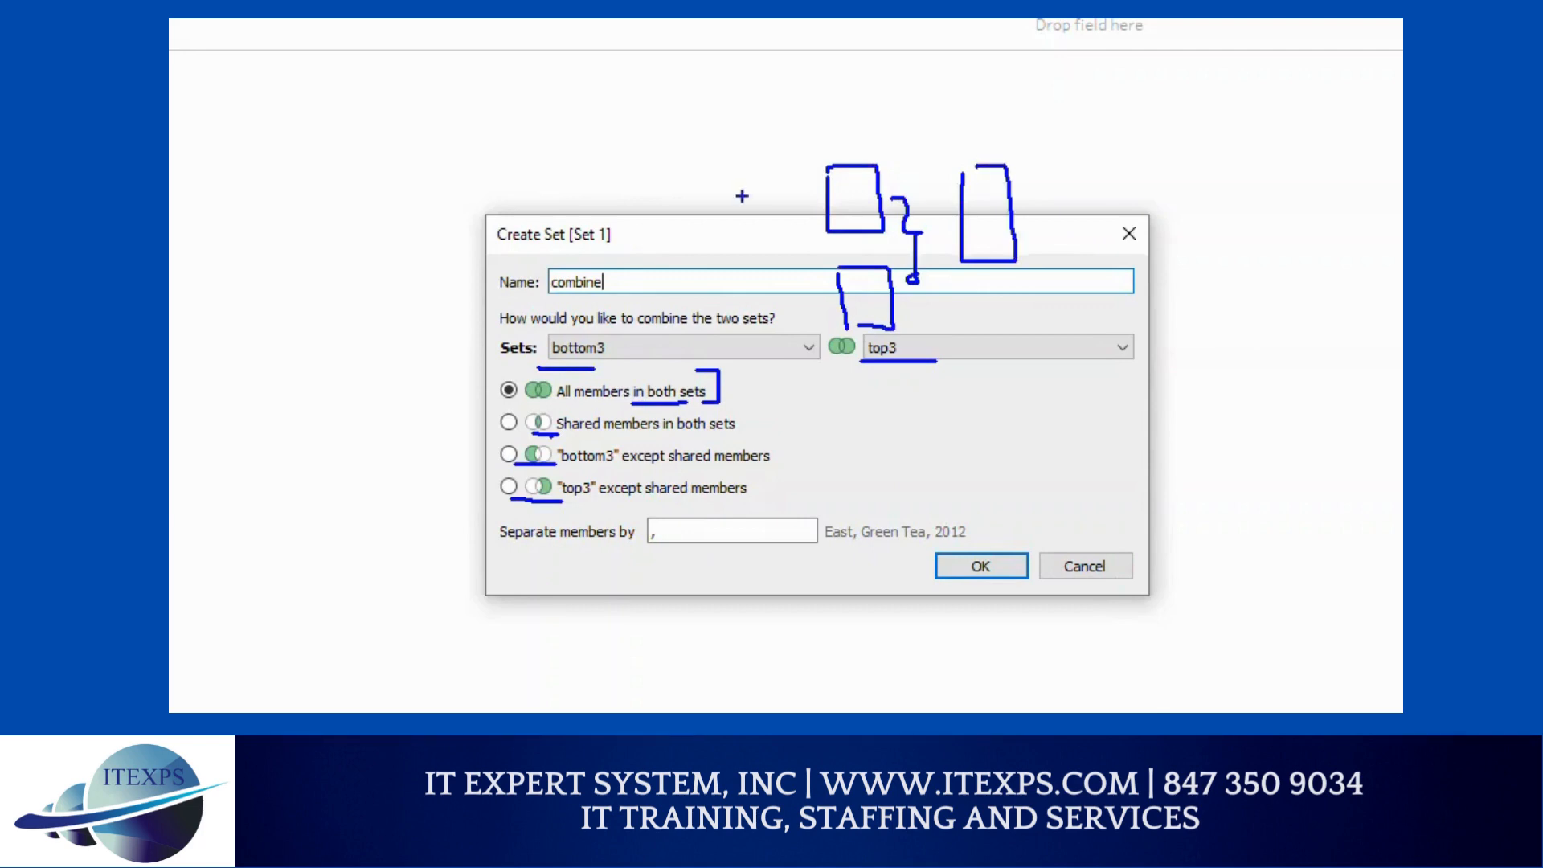
{"action": "mouse_move", "coordinate": [670, 121]}
{"action": "left_mouse_down"}
{"action": "mouse_move", "coordinate": [749, 173]}
{"action": "mouse_move", "coordinate": [711, 105]}
{"action": "mouse_move", "coordinate": [681, 111]}
{"action": "left_mouse_up"}
{"action": "mouse_move", "coordinate": [671, 281]}
{"action": "left_mouse_down"}
{"action": "mouse_move", "coordinate": [719, 380]}
{"action": "mouse_move", "coordinate": [706, 286]}
{"action": "mouse_move", "coordinate": [735, 319]}
{"action": "left_mouse_up"}
{"action": "left_click_drag", "start_coordinate": [689, 344], "coordinate": [752, 350]}
{"action": "mouse_move", "coordinate": [684, 175]}
{"action": "left_mouse_down"}
{"action": "mouse_move", "coordinate": [728, 175]}
{"action": "mouse_move", "coordinate": [732, 189]}
{"action": "left_mouse_up"}
{"action": "left_click_drag", "start_coordinate": [701, 200], "coordinate": [738, 201]}
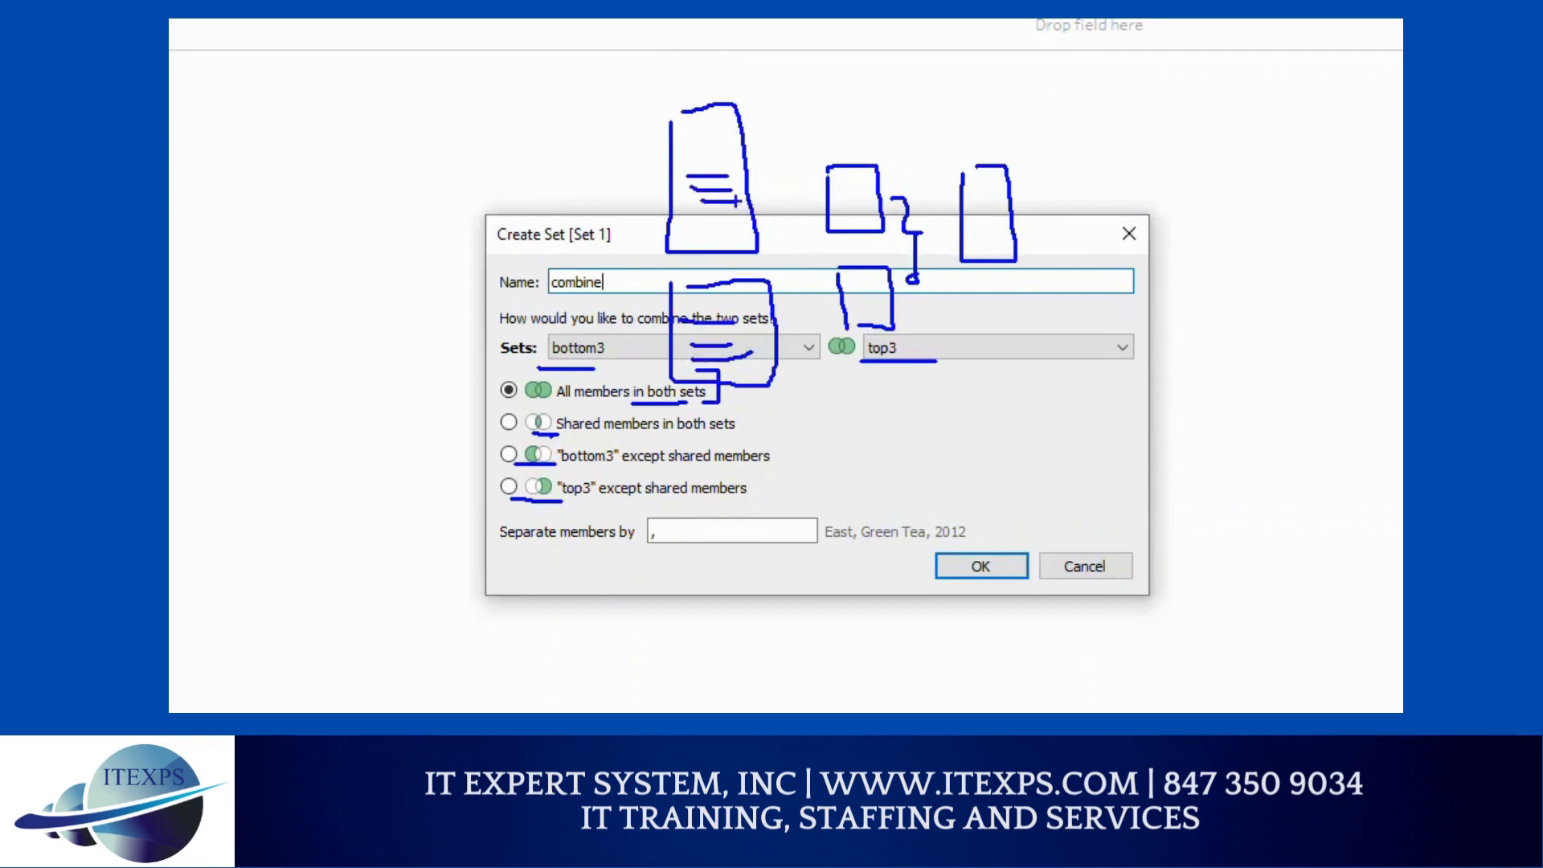
{"action": "left_click_drag", "start_coordinate": [548, 400], "coordinate": [553, 409]}
{"action": "mouse_move", "coordinate": [653, 143]}
{"action": "left_mouse_down"}
{"action": "mouse_move", "coordinate": [596, 143]}
{"action": "mouse_move", "coordinate": [615, 159]}
{"action": "left_mouse_up"}
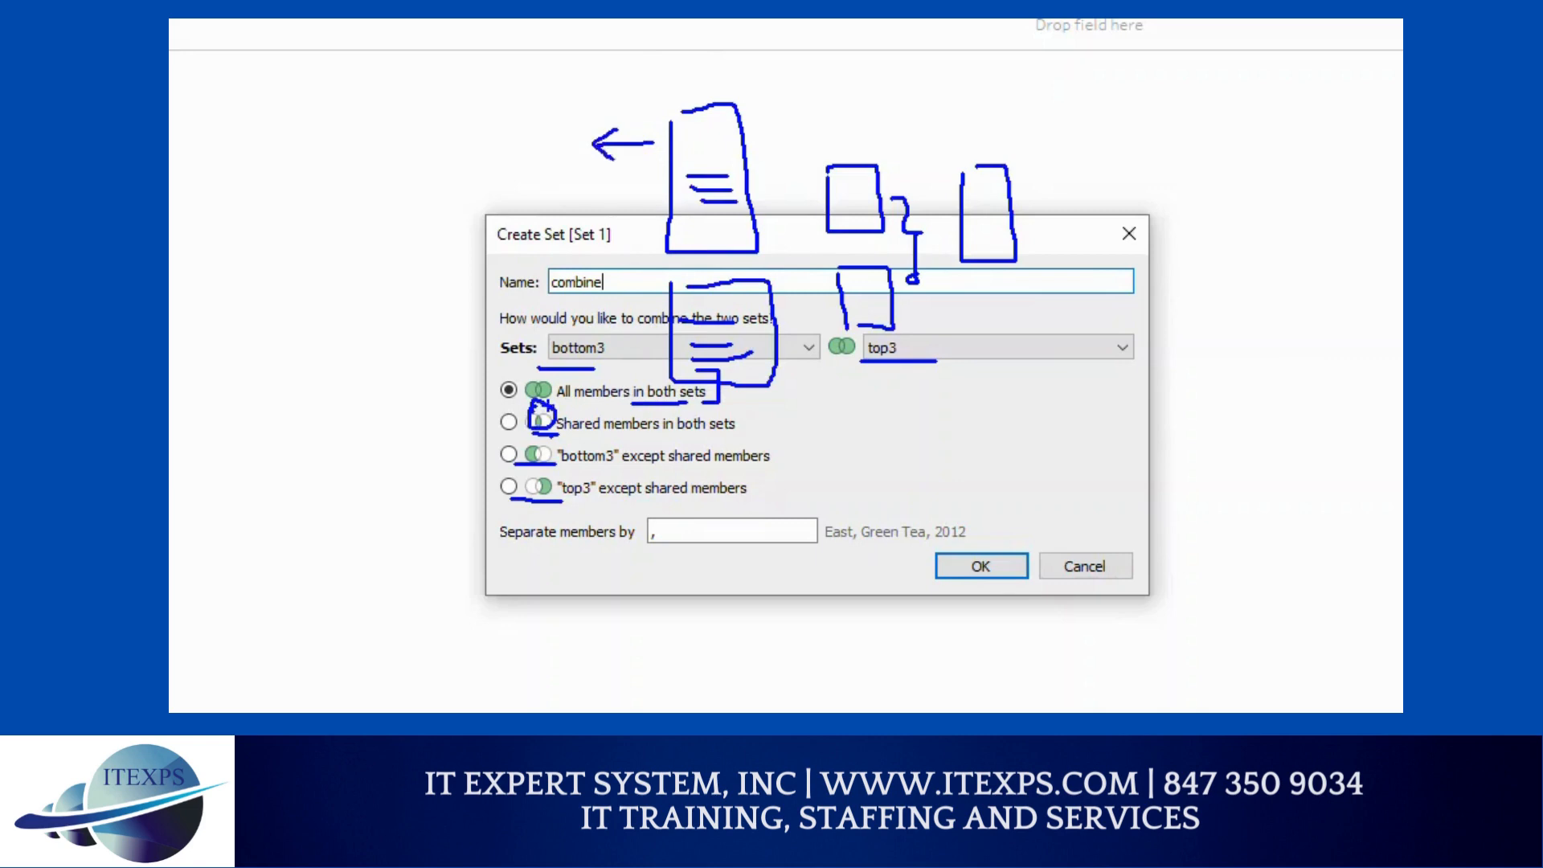
{"action": "left_click_drag", "start_coordinate": [653, 338], "coordinate": [619, 340]}
{"action": "left_click_drag", "start_coordinate": [491, 401], "coordinate": [483, 505]}
{"action": "left_click_drag", "start_coordinate": [489, 402], "coordinate": [489, 511]}
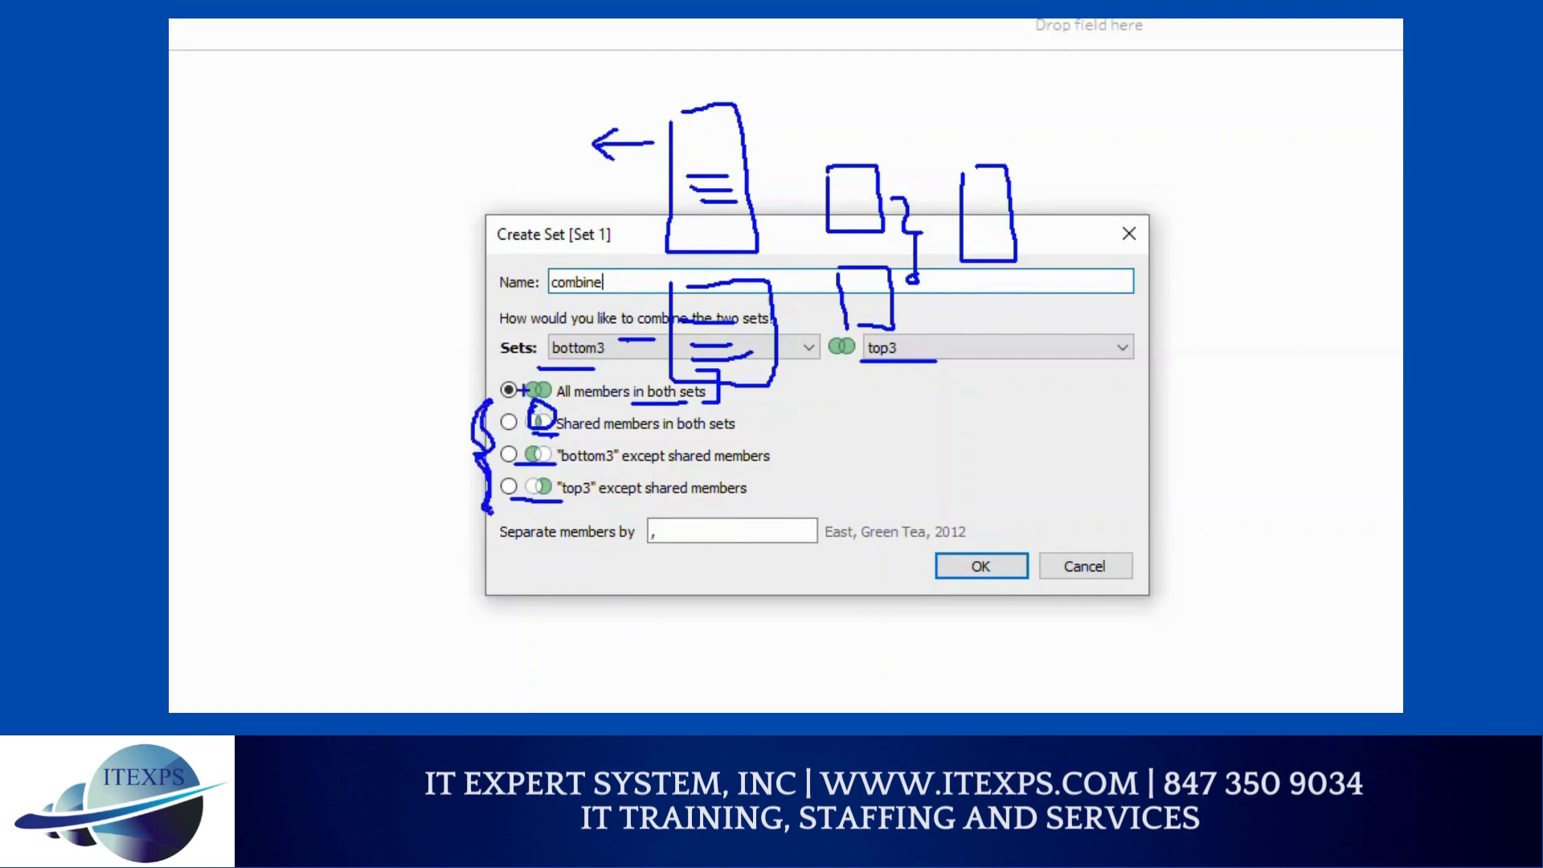
{"action": "left_click_drag", "start_coordinate": [597, 403], "coordinate": [672, 403]}
- Create the combined set with the All members in both sets option
{"action": "left_click", "coordinate": [993, 566]}
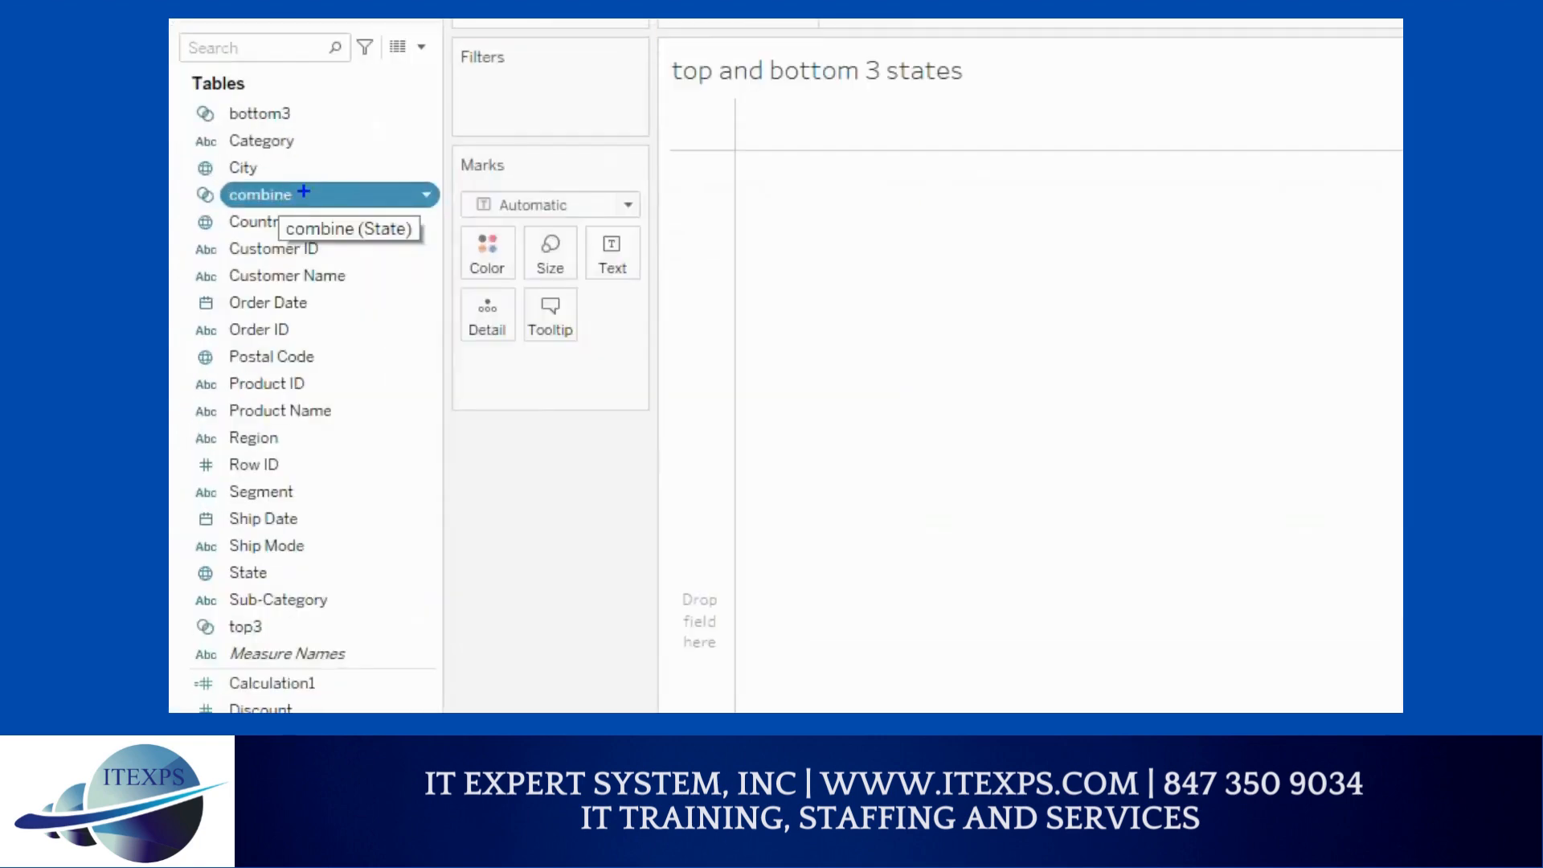
- Add the combine set to the rows and show the summed Profit for its In and Out groups
{"action": "mouse_move", "coordinate": [237, 192]}
{"action": "left_mouse_down"}
{"action": "mouse_move", "coordinate": [277, 211]}
{"action": "mouse_move", "coordinate": [283, 178]}
{"action": "mouse_move", "coordinate": [330, 207]}
{"action": "mouse_move", "coordinate": [300, 183]}
{"action": "left_mouse_up"}
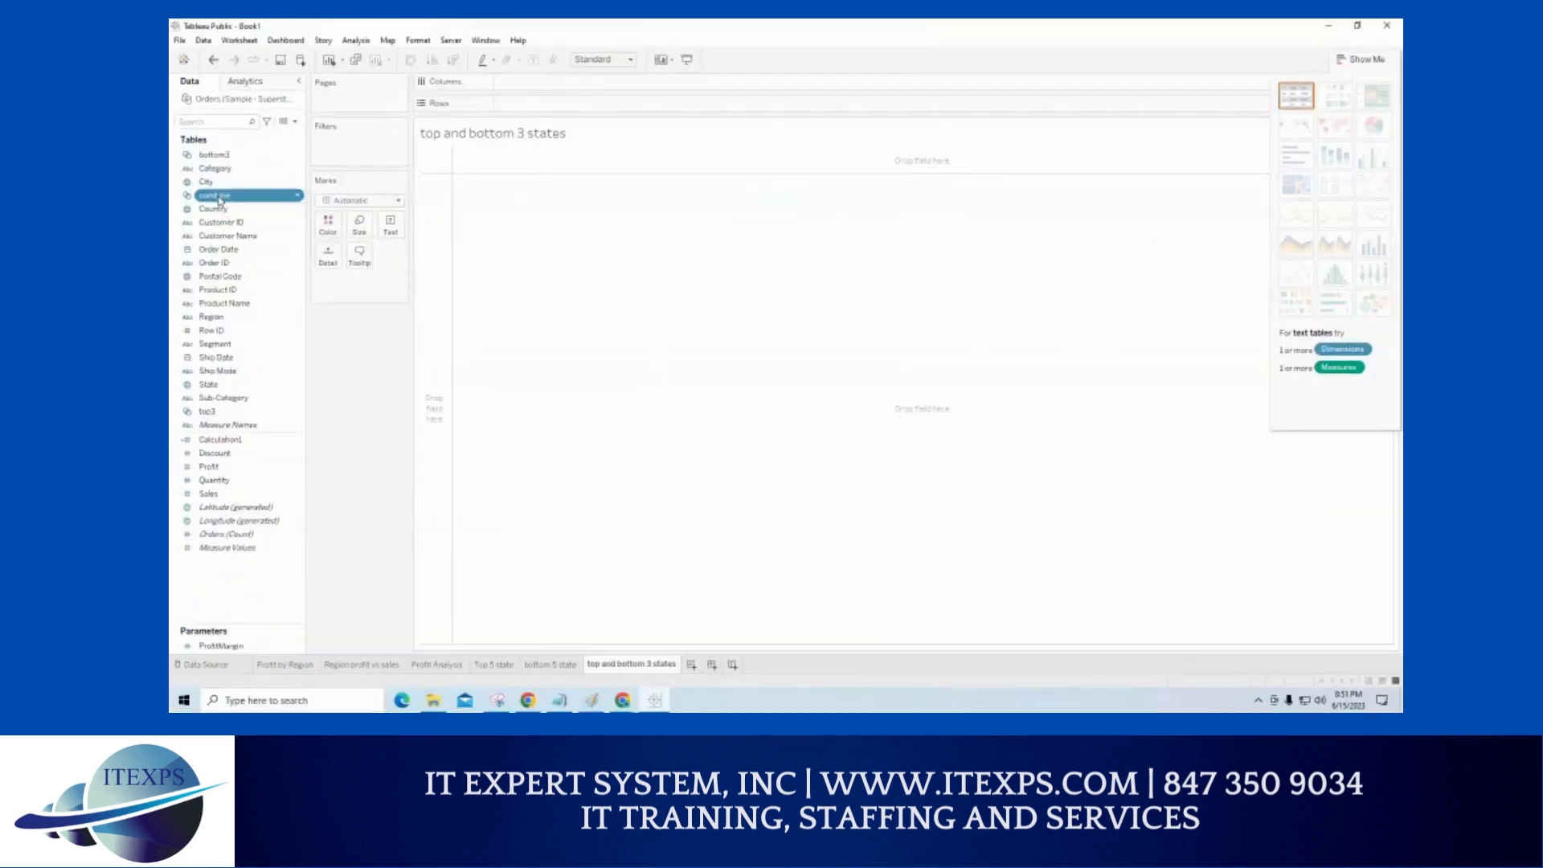
{"action": "double_click", "coordinate": [221, 196]}
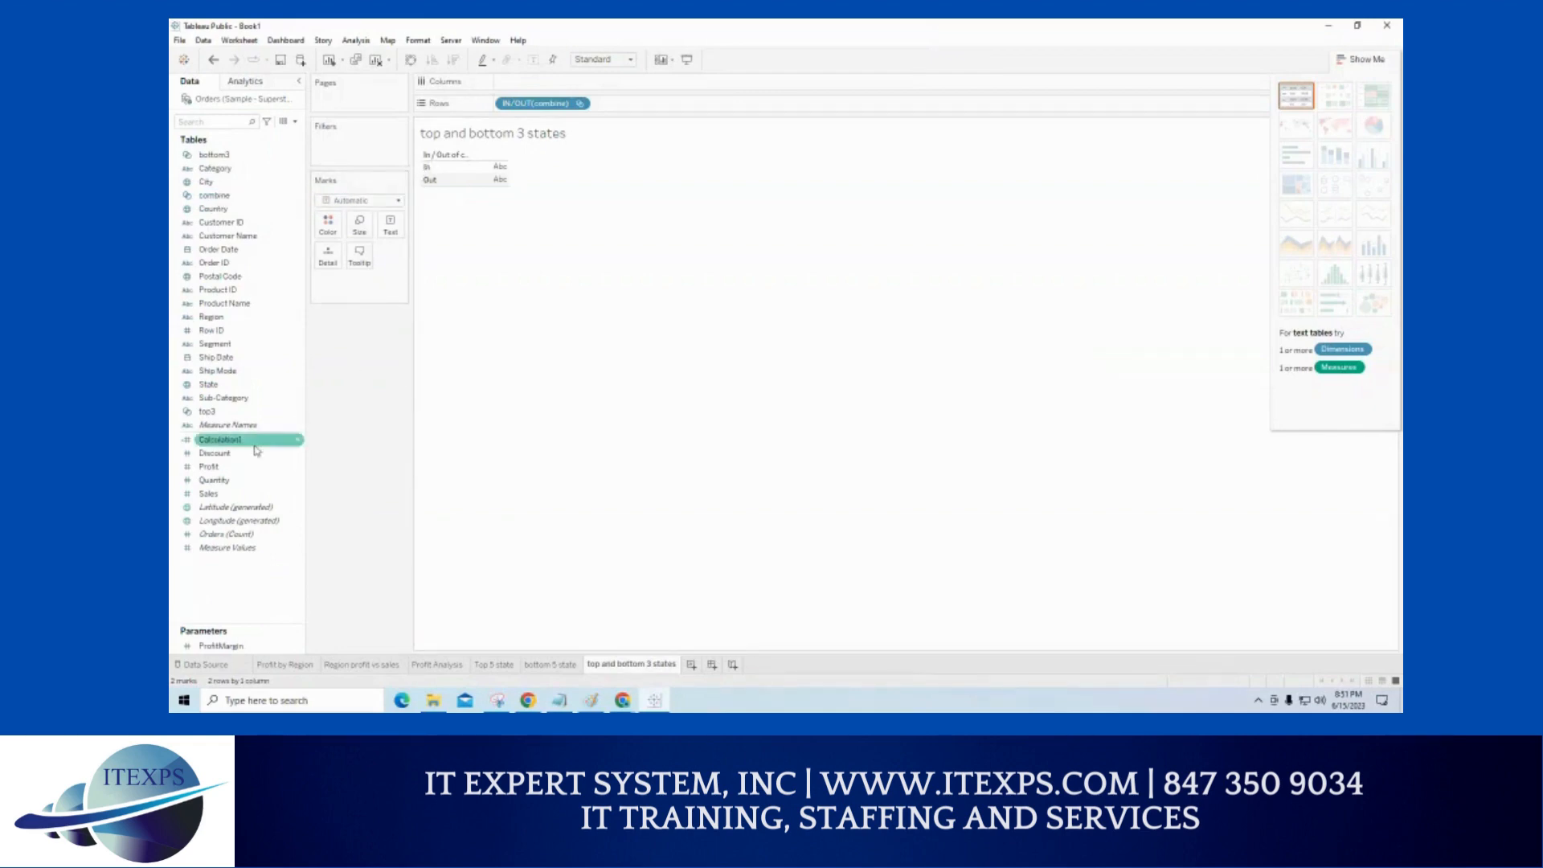
{"action": "double_click", "coordinate": [218, 467]}
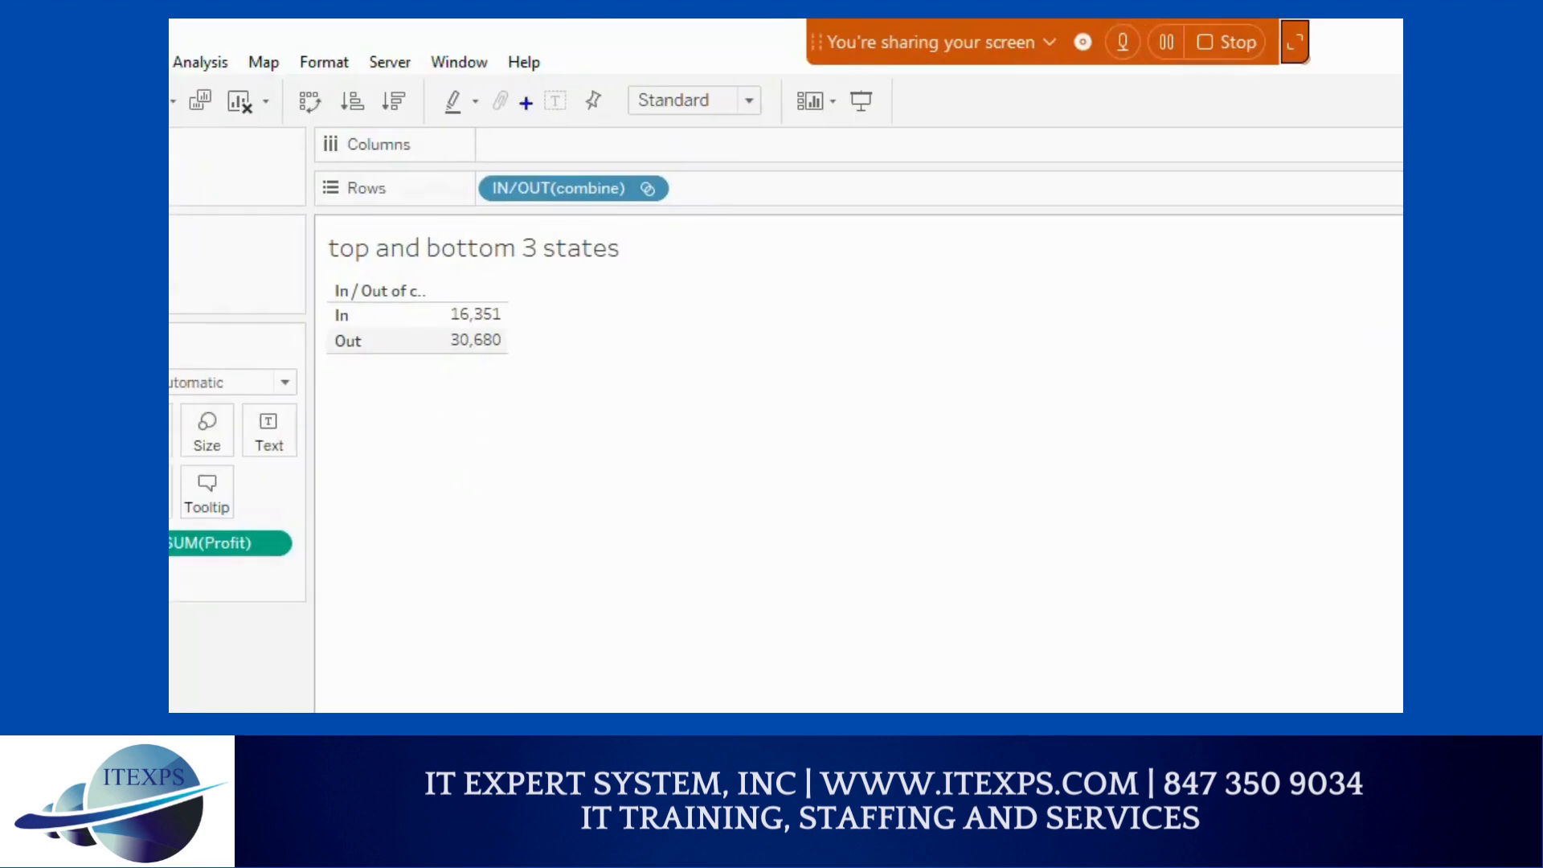
{"action": "mouse_move", "coordinate": [663, 171]}
{"action": "left_mouse_down"}
{"action": "mouse_move", "coordinate": [633, 181]}
{"action": "mouse_move", "coordinate": [667, 208]}
{"action": "mouse_move", "coordinate": [663, 171]}
{"action": "mouse_move", "coordinate": [655, 228]}
{"action": "mouse_move", "coordinate": [628, 170]}
{"action": "mouse_move", "coordinate": [675, 178]}
{"action": "left_mouse_up"}
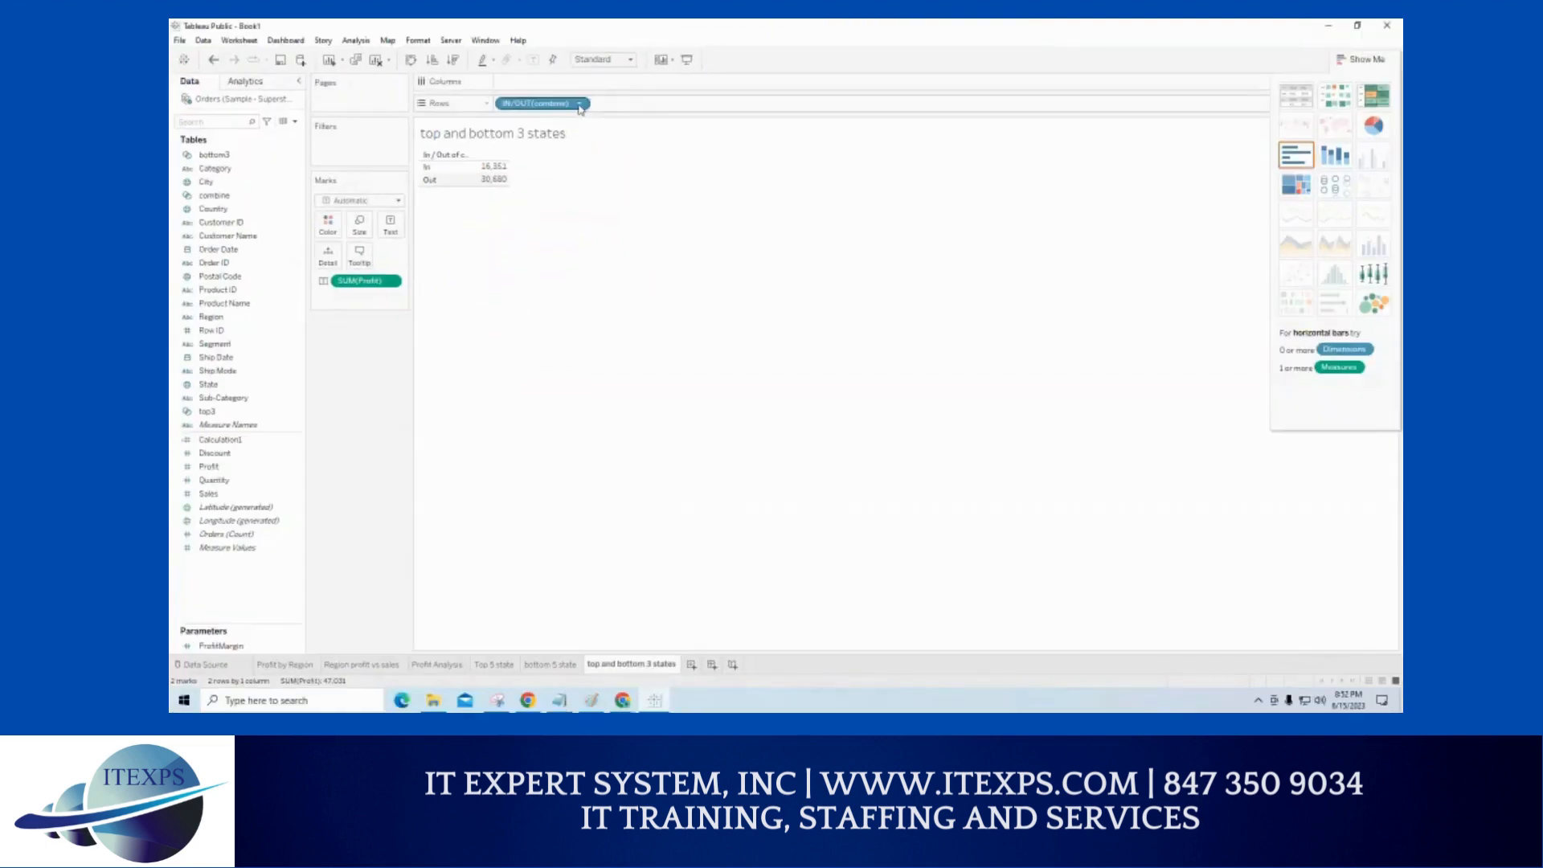
- Switch the combine field in the rows from In/Out to showing the members in the set
{"action": "left_click", "coordinate": [579, 104]}
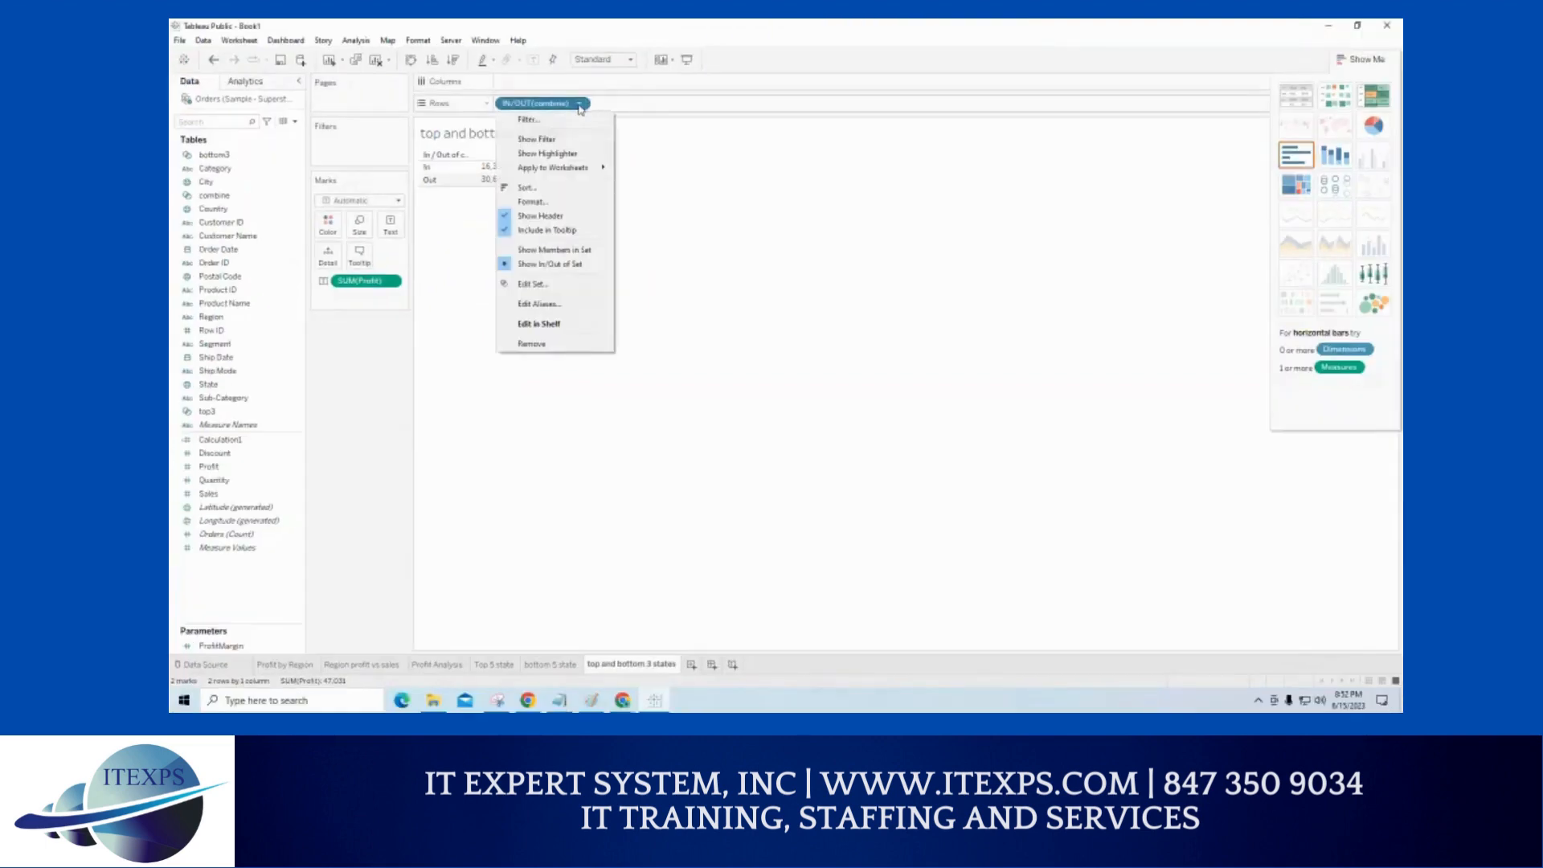
{"action": "left_click", "coordinate": [549, 250]}
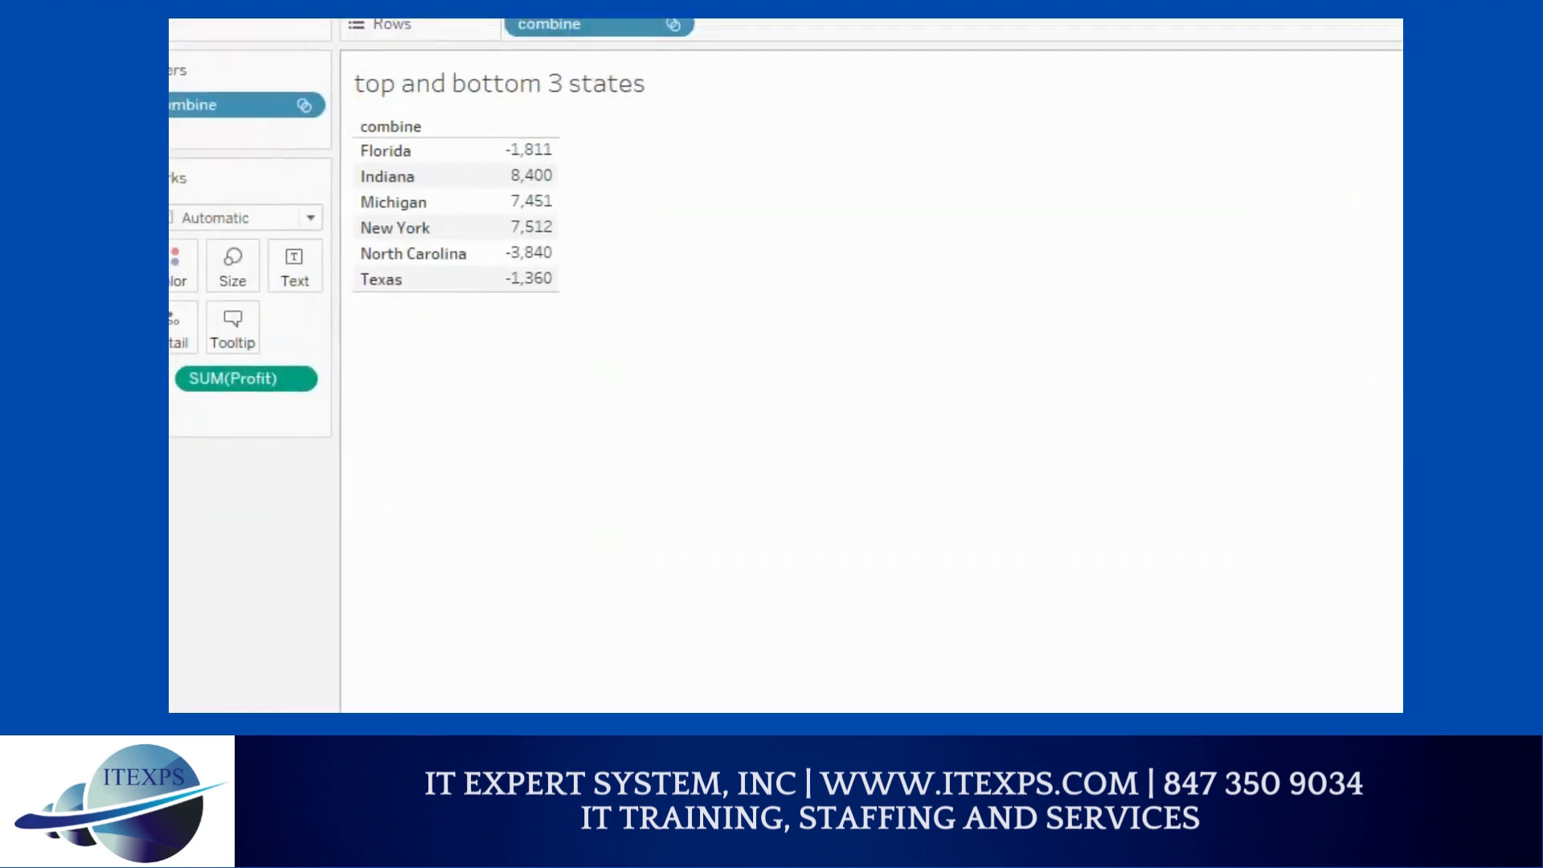
{"action": "left_click_drag", "start_coordinate": [576, 130], "coordinate": [580, 281]}
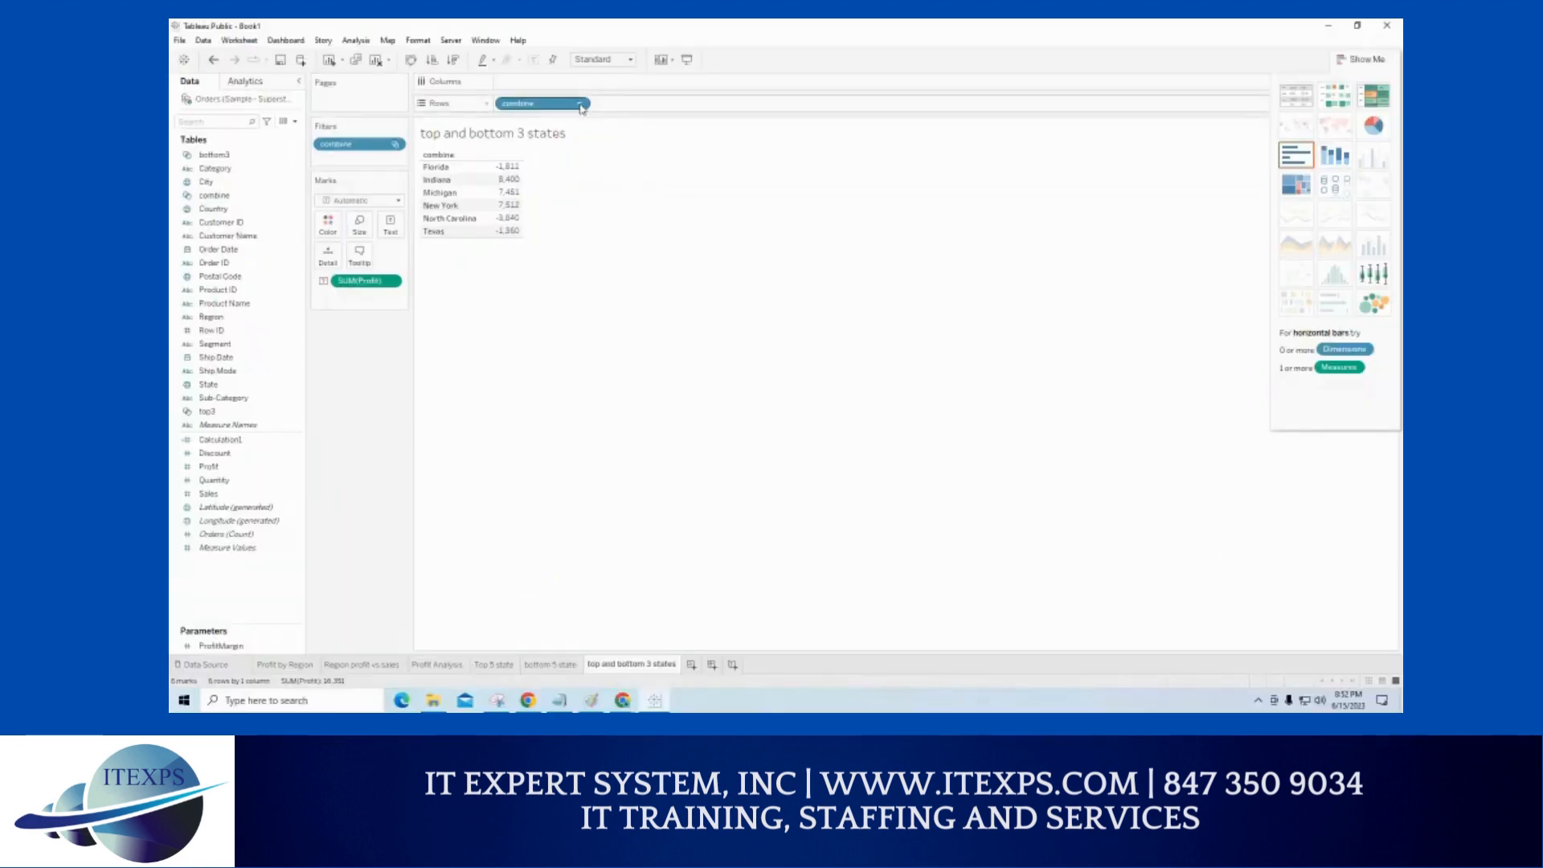
{"action": "left_click", "coordinate": [580, 105]}
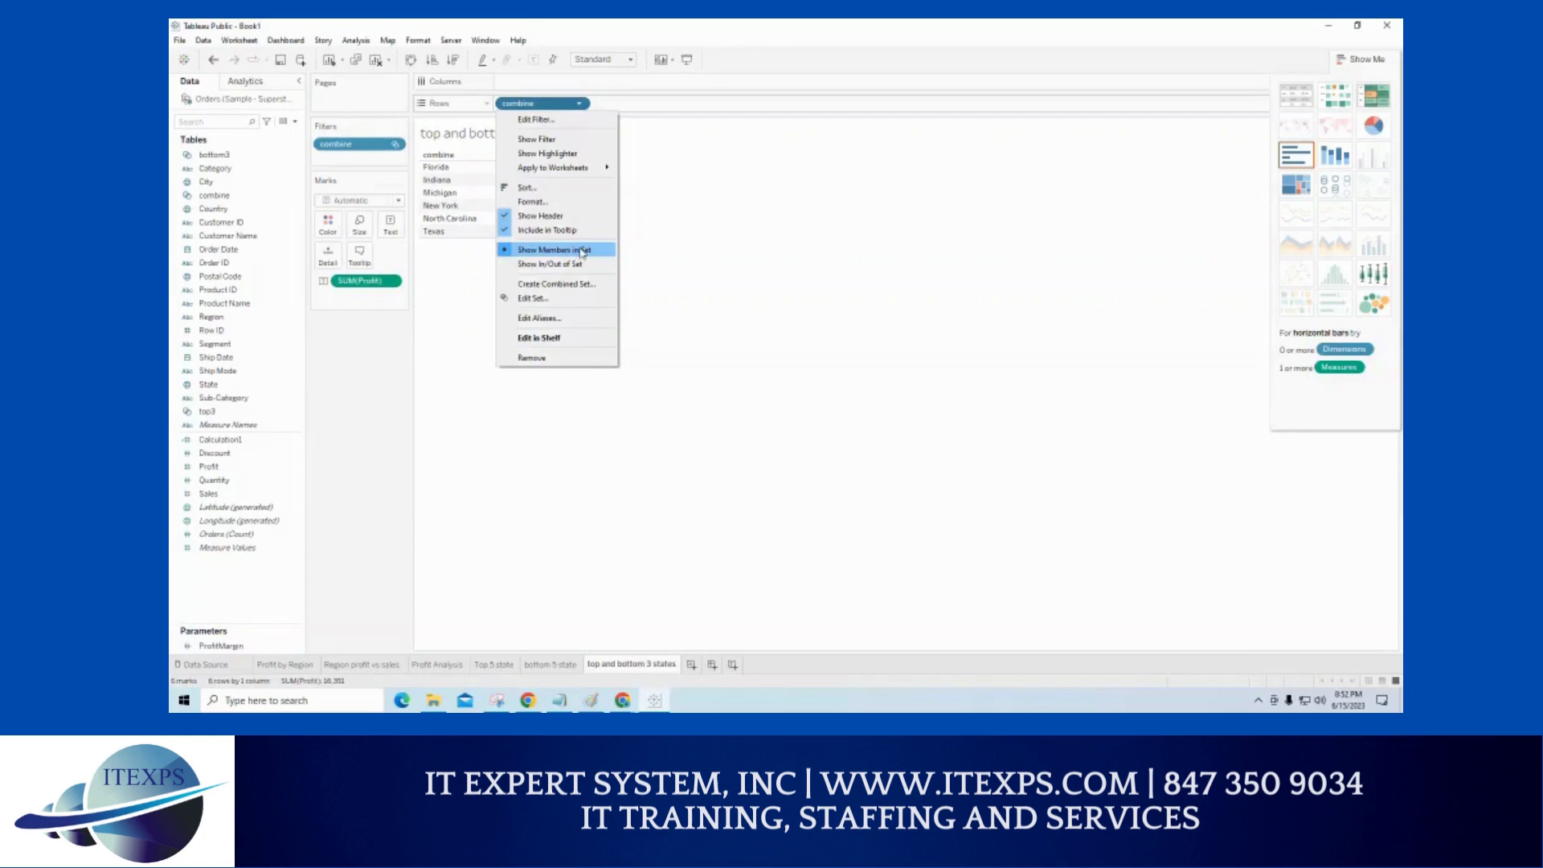
{"action": "left_click", "coordinate": [721, 265]}
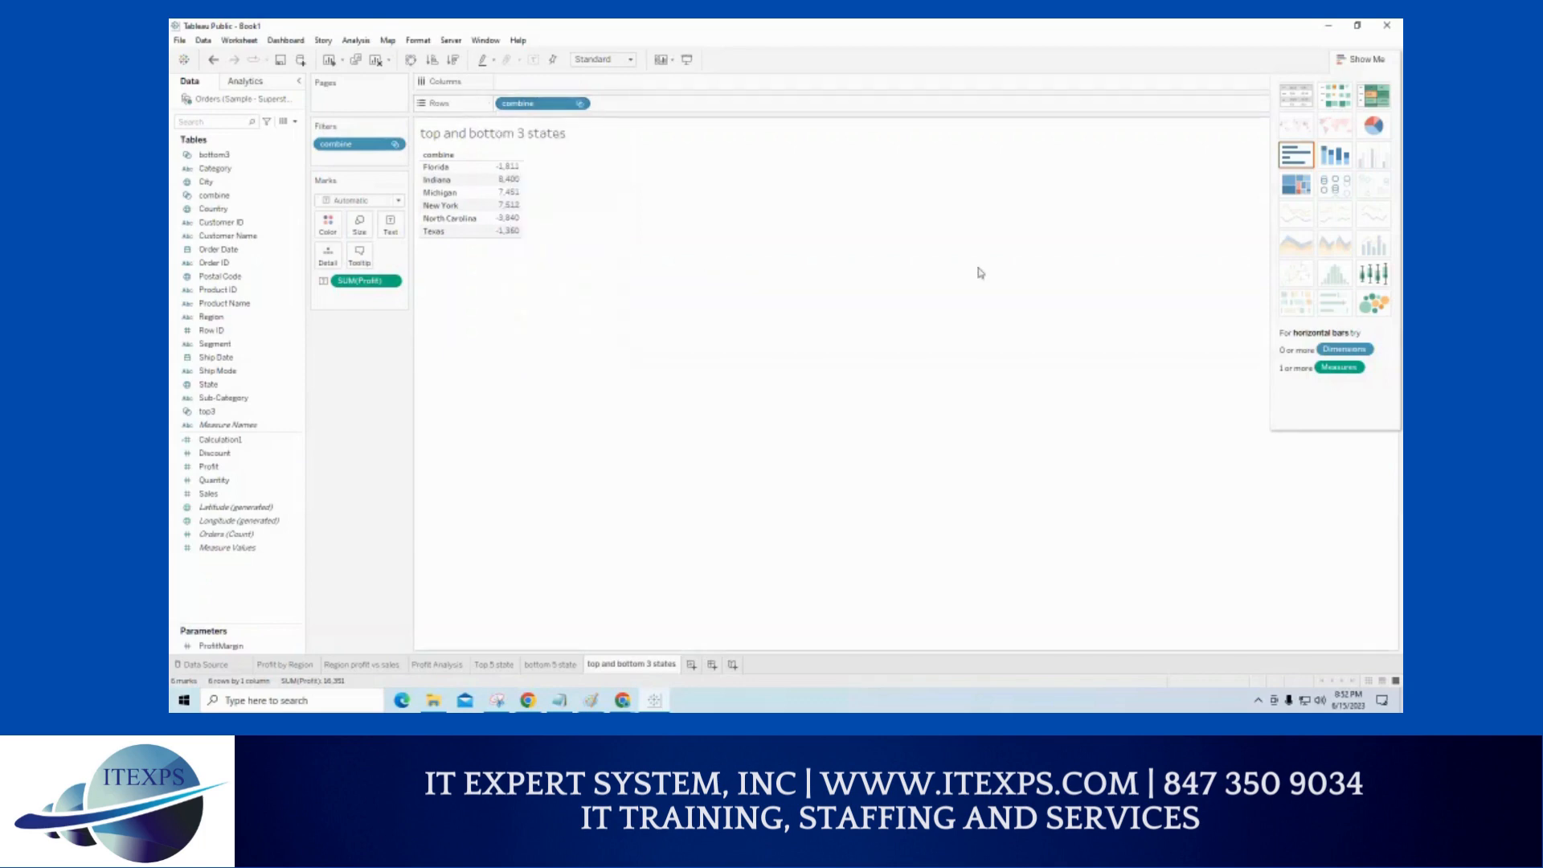
- Convert the table to a horizontal bar chart and set the combine row field to show the members in the set
{"action": "left_click", "coordinate": [1296, 155]}
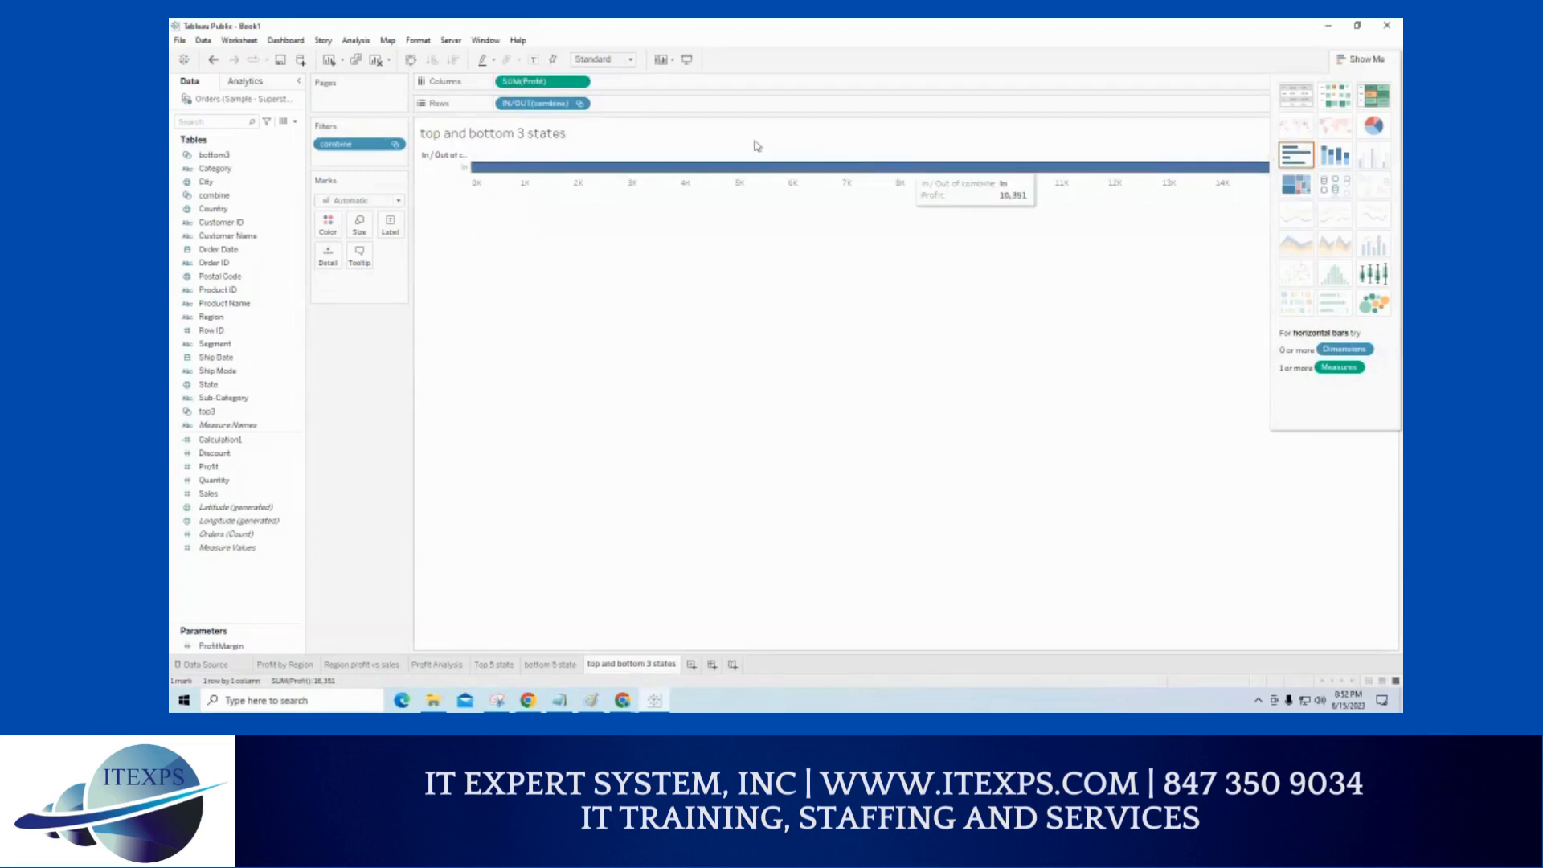
{"action": "left_click", "coordinate": [579, 104]}
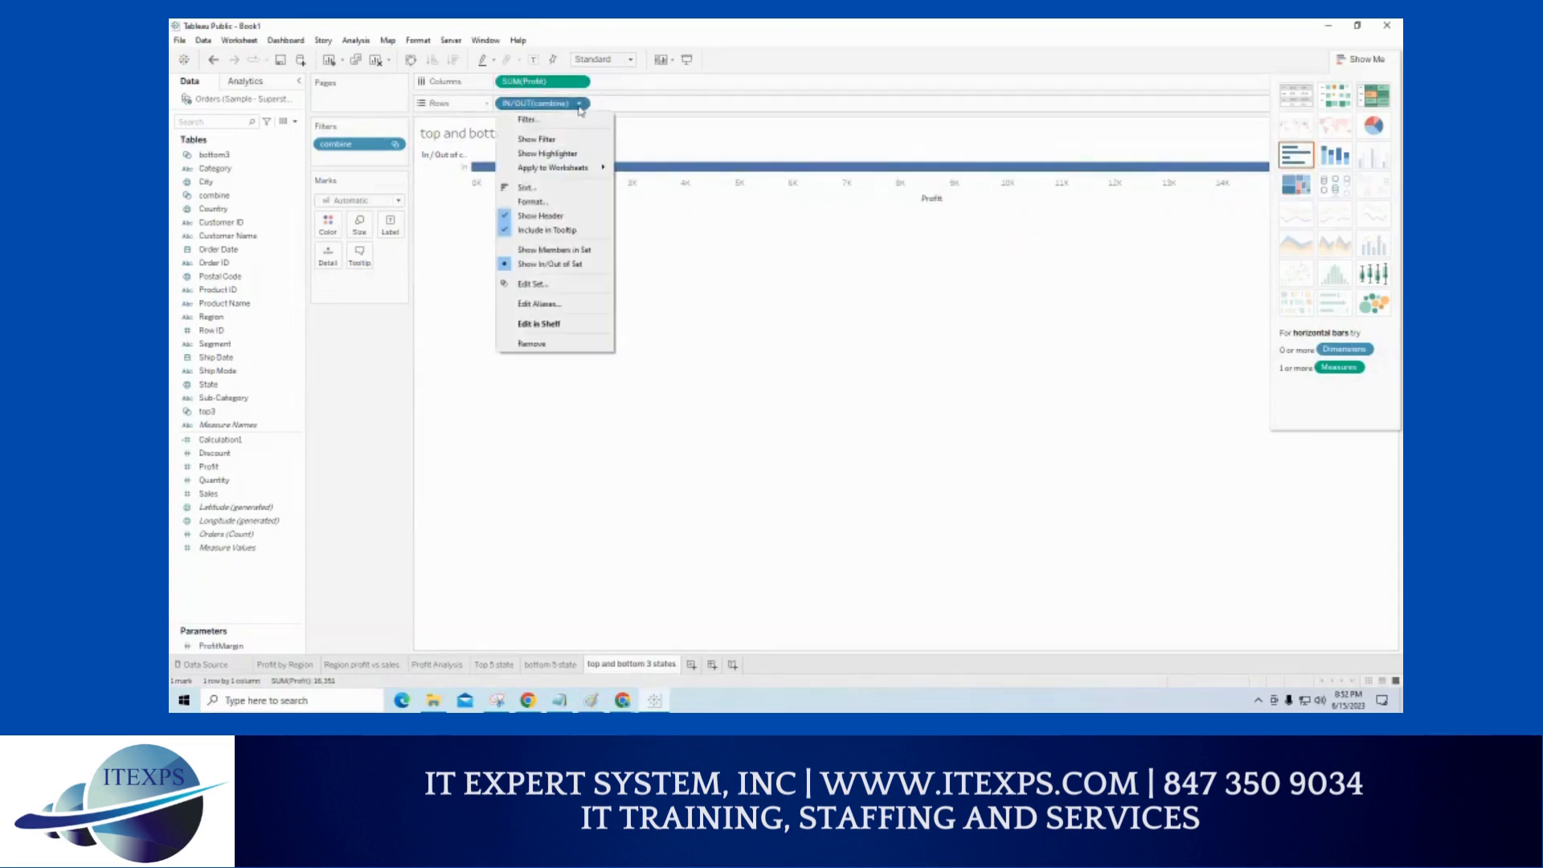
{"action": "left_click", "coordinate": [559, 251]}
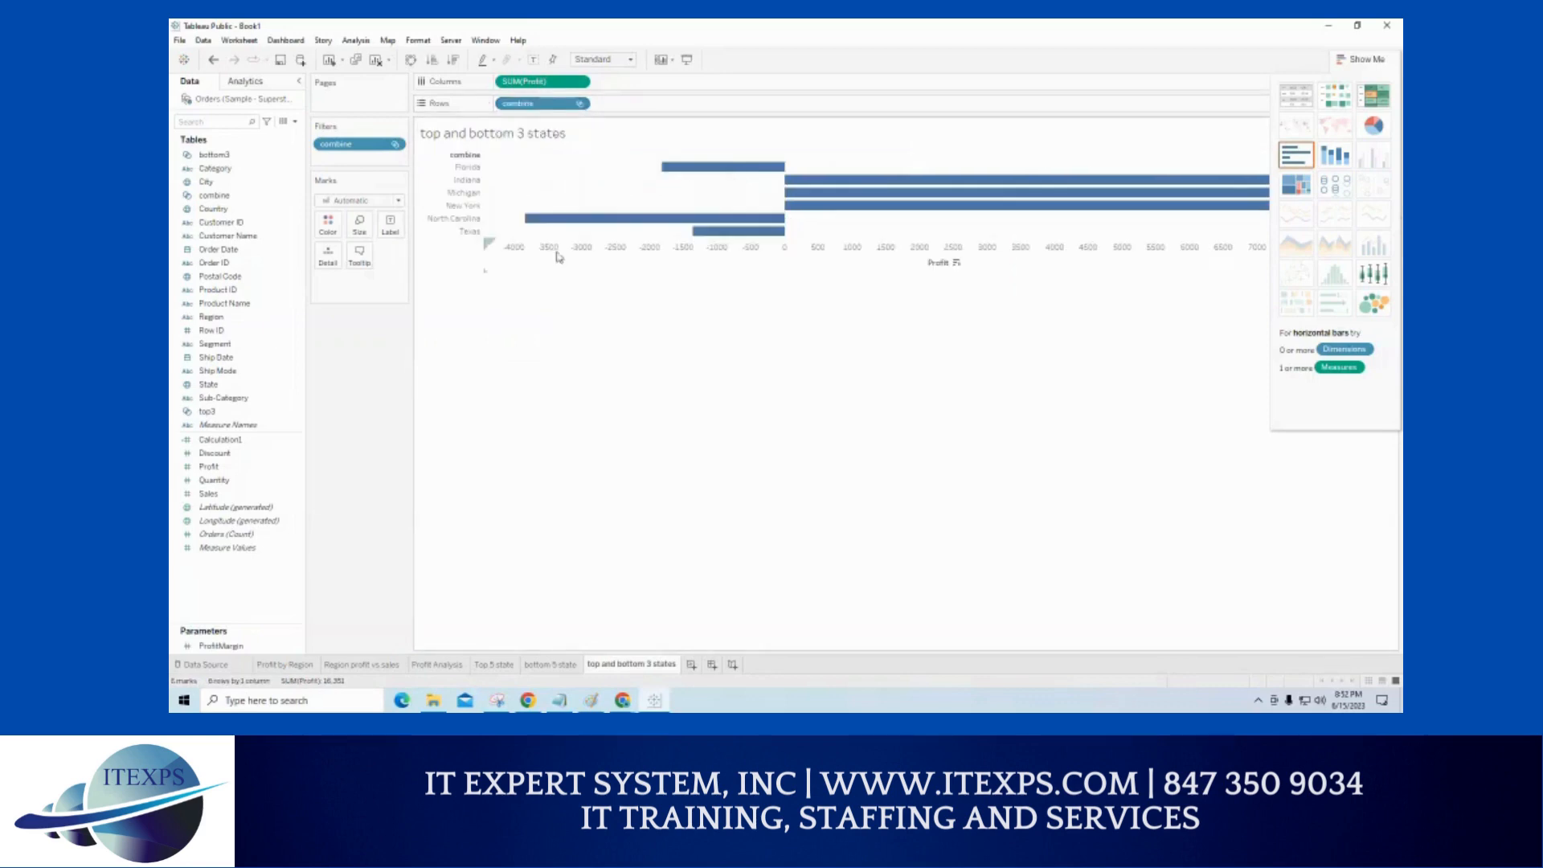
- Sort the states in ascending order of profit and swap the chart's rows and columns
{"action": "left_click", "coordinate": [432, 60]}
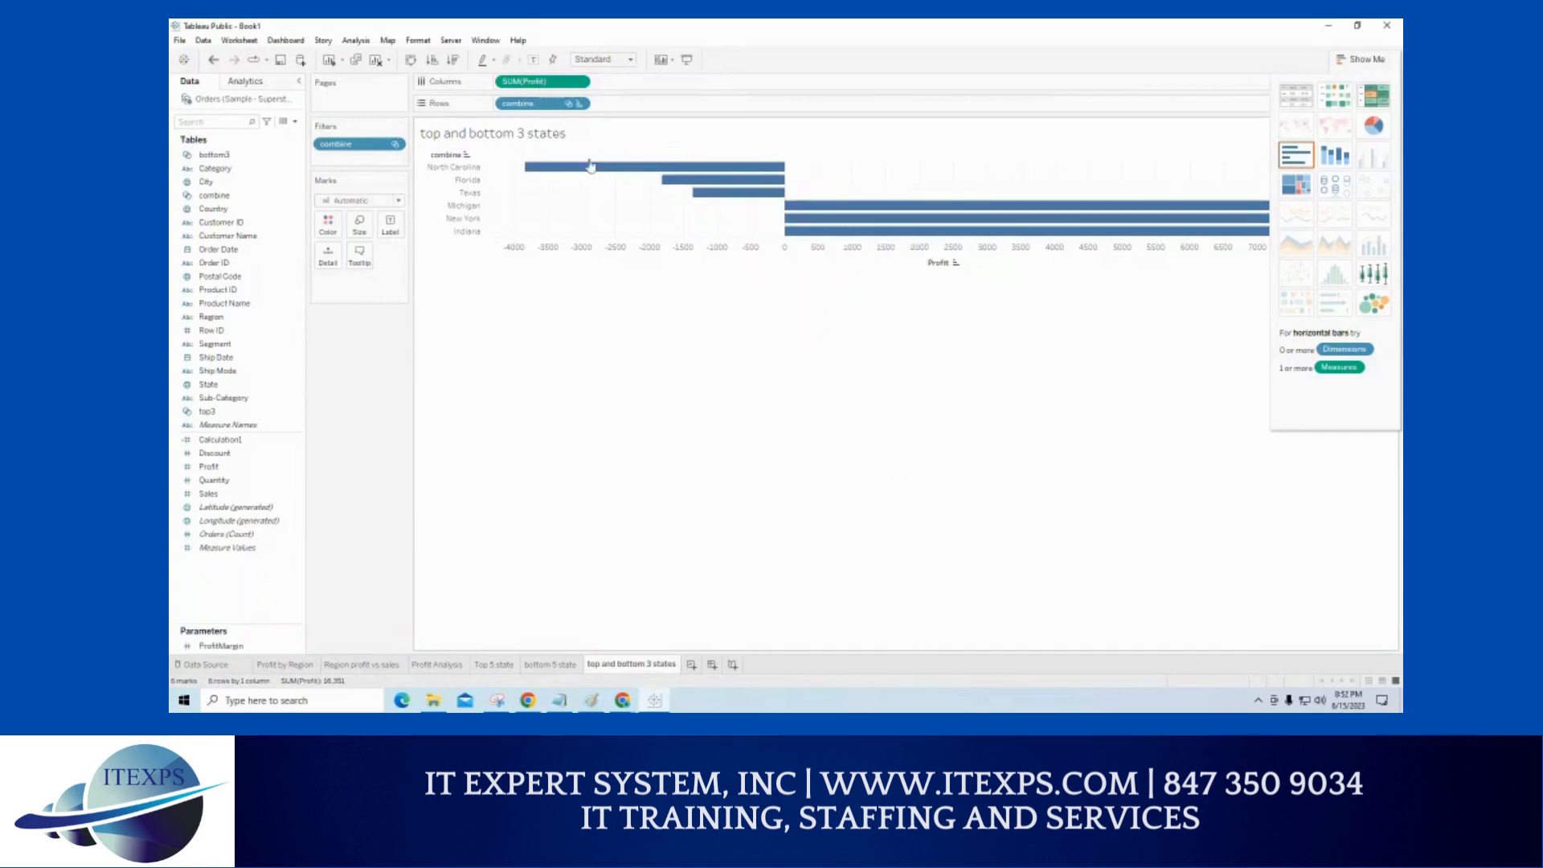
{"action": "left_click", "coordinate": [411, 61]}
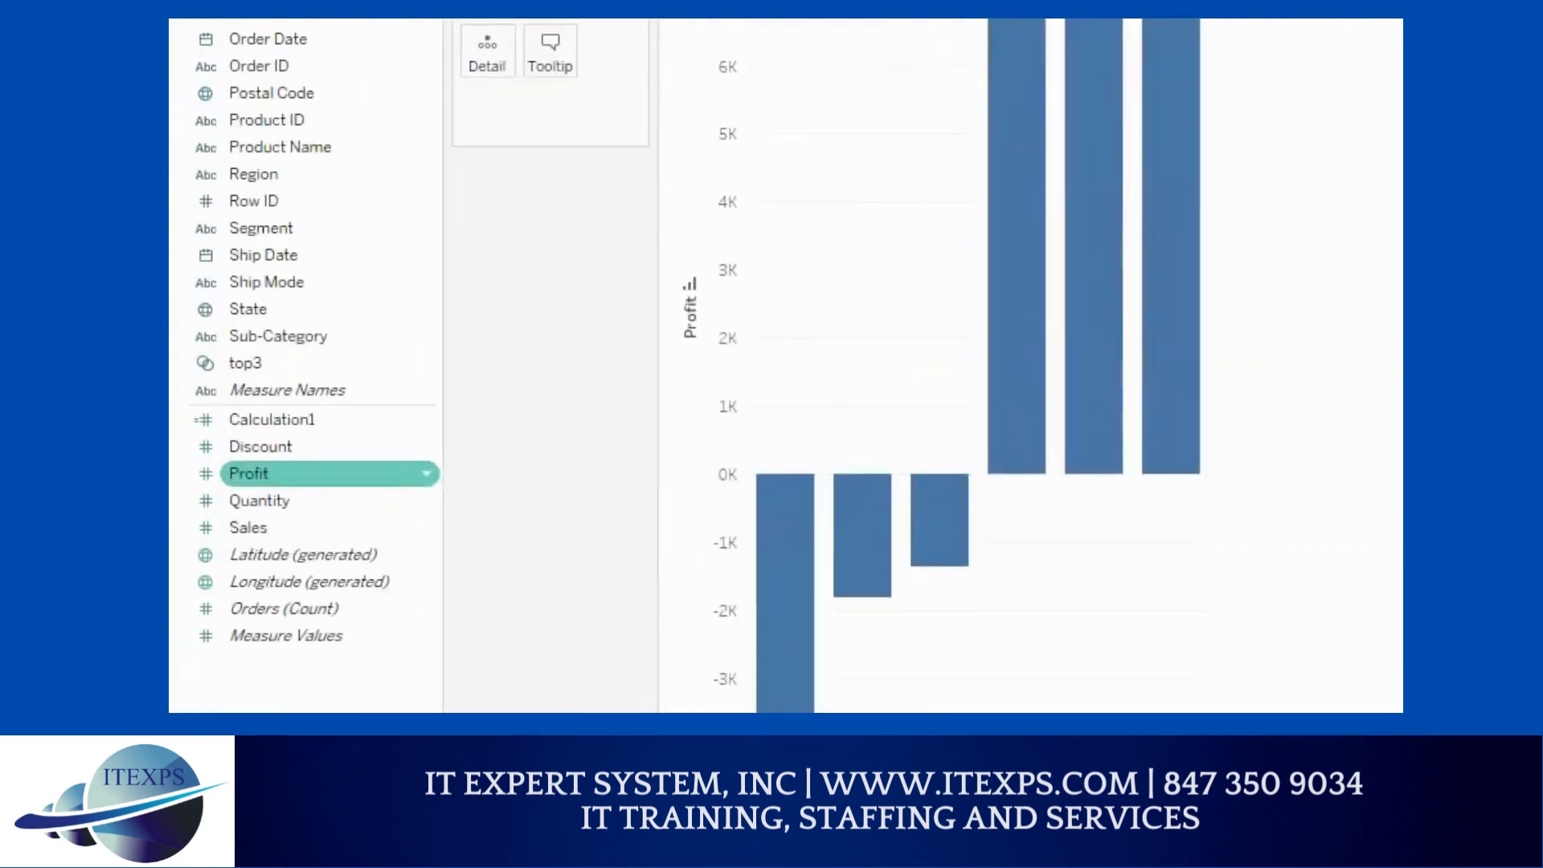
- Label the bars with the summed Profit
{"action": "mouse_move", "coordinate": [241, 477]}
{"action": "left_mouse_down"}
{"action": "mouse_move", "coordinate": [412, 117]}
{"action": "mouse_move", "coordinate": [506, 95]}
{"action": "left_mouse_up"}
{"action": "mouse_move", "coordinate": [241, 450]}
{"action": "left_mouse_down"}
{"action": "mouse_move", "coordinate": [253, 382]}
{"action": "mouse_move", "coordinate": [234, 347]}
{"action": "left_mouse_up"}
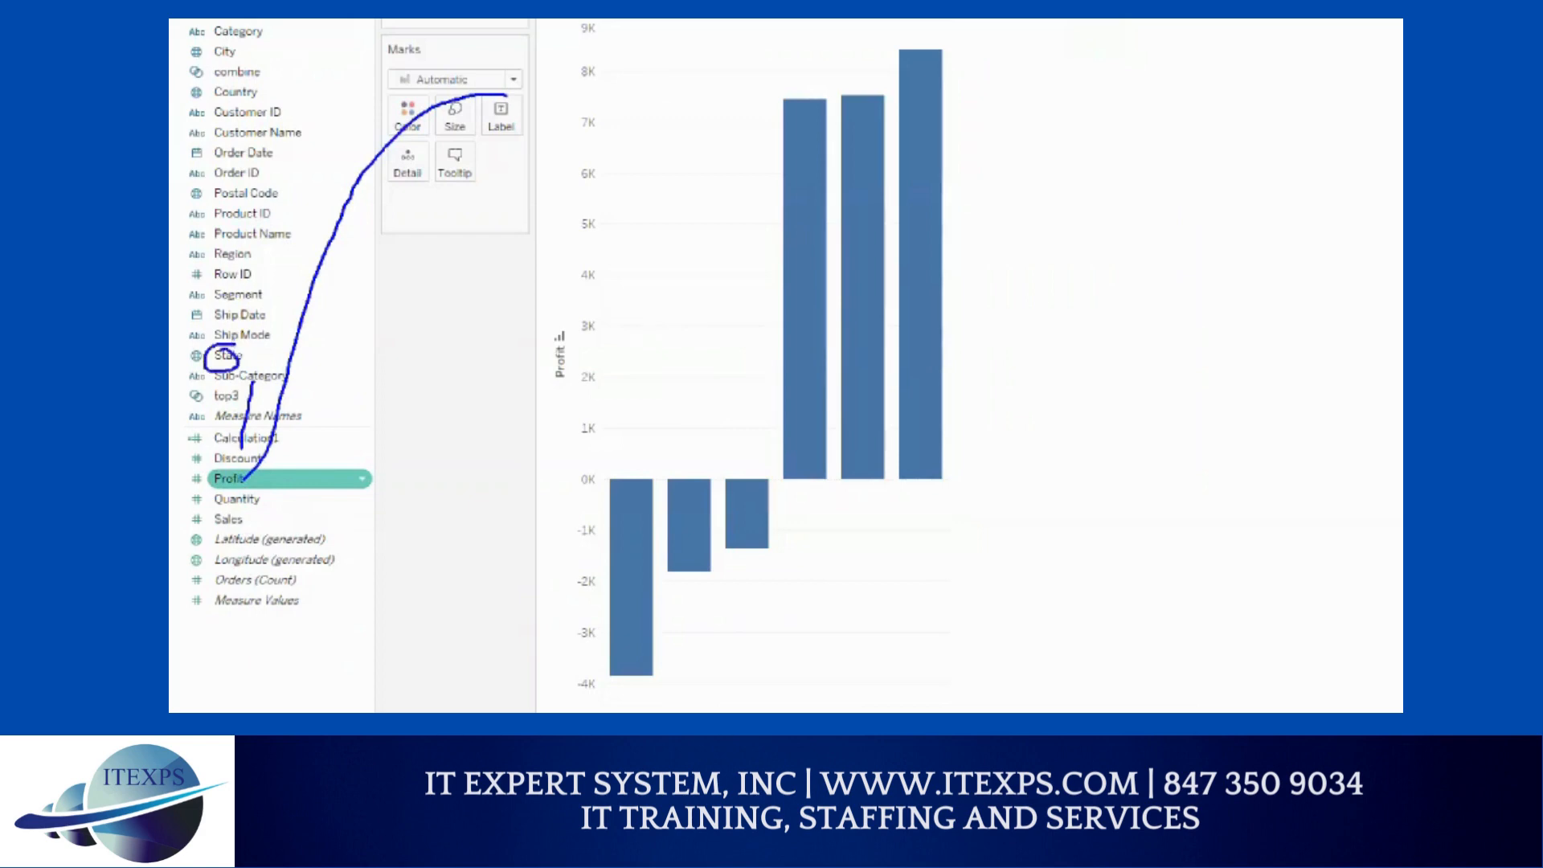
{"action": "key", "text": "Escape"}
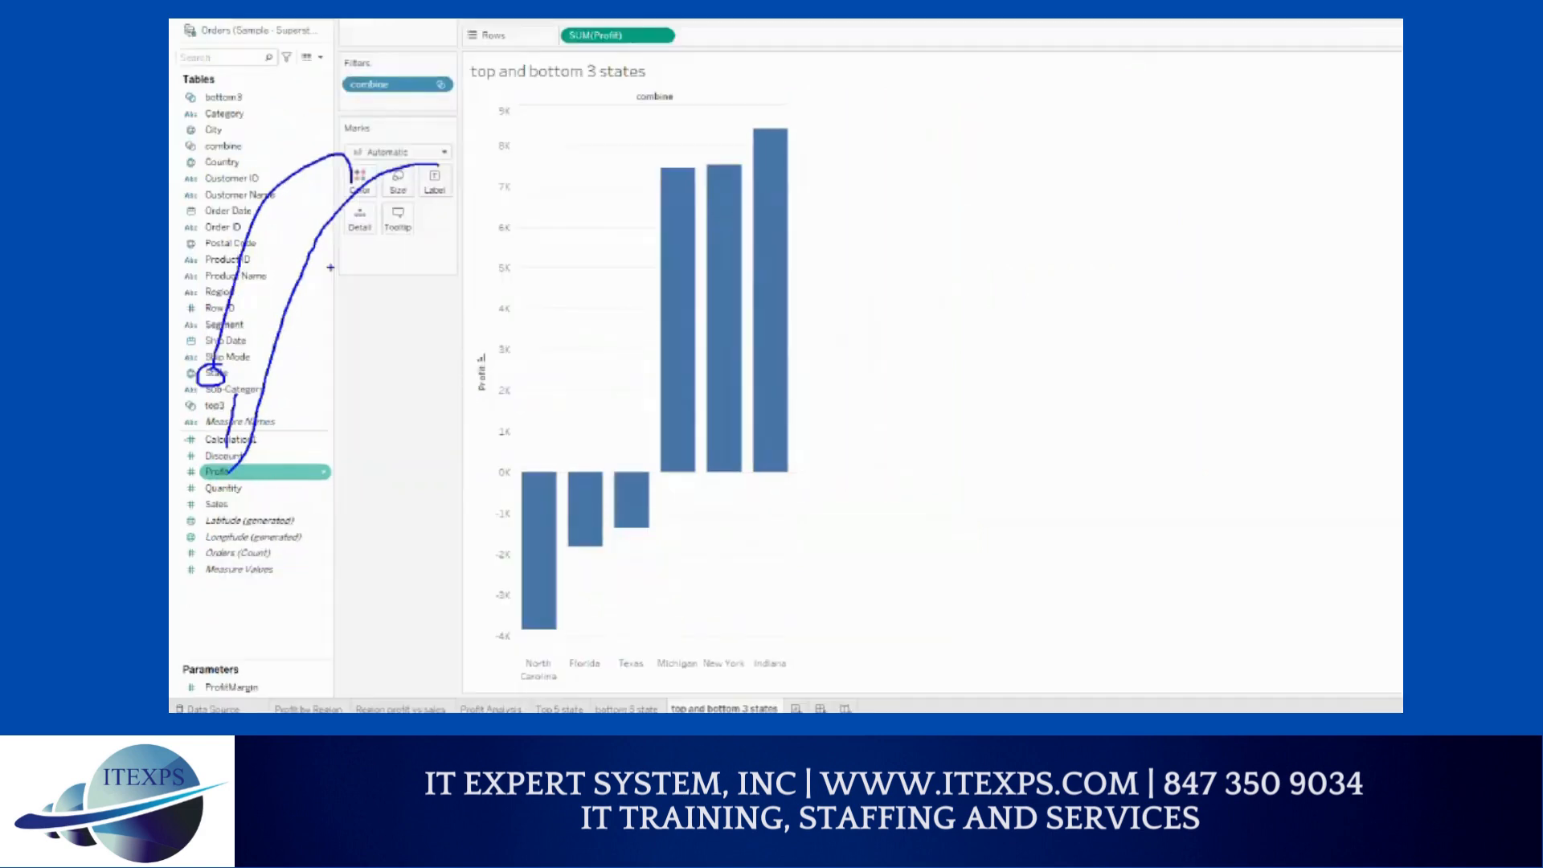
{"action": "left_click", "coordinate": [240, 466]}
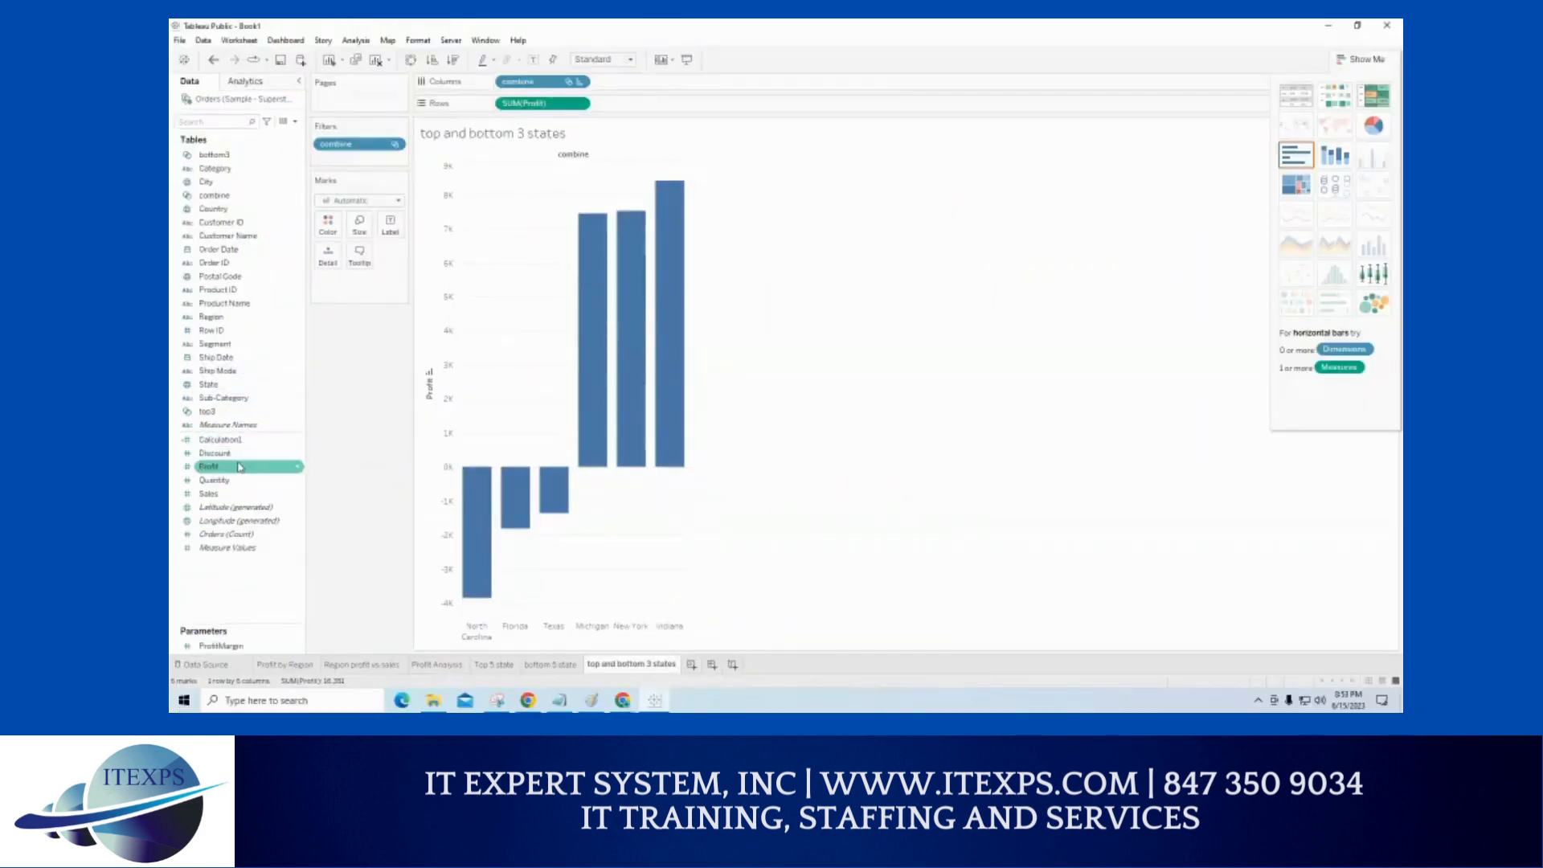
{"action": "left_click_drag", "start_coordinate": [239, 466], "coordinate": [390, 225]}
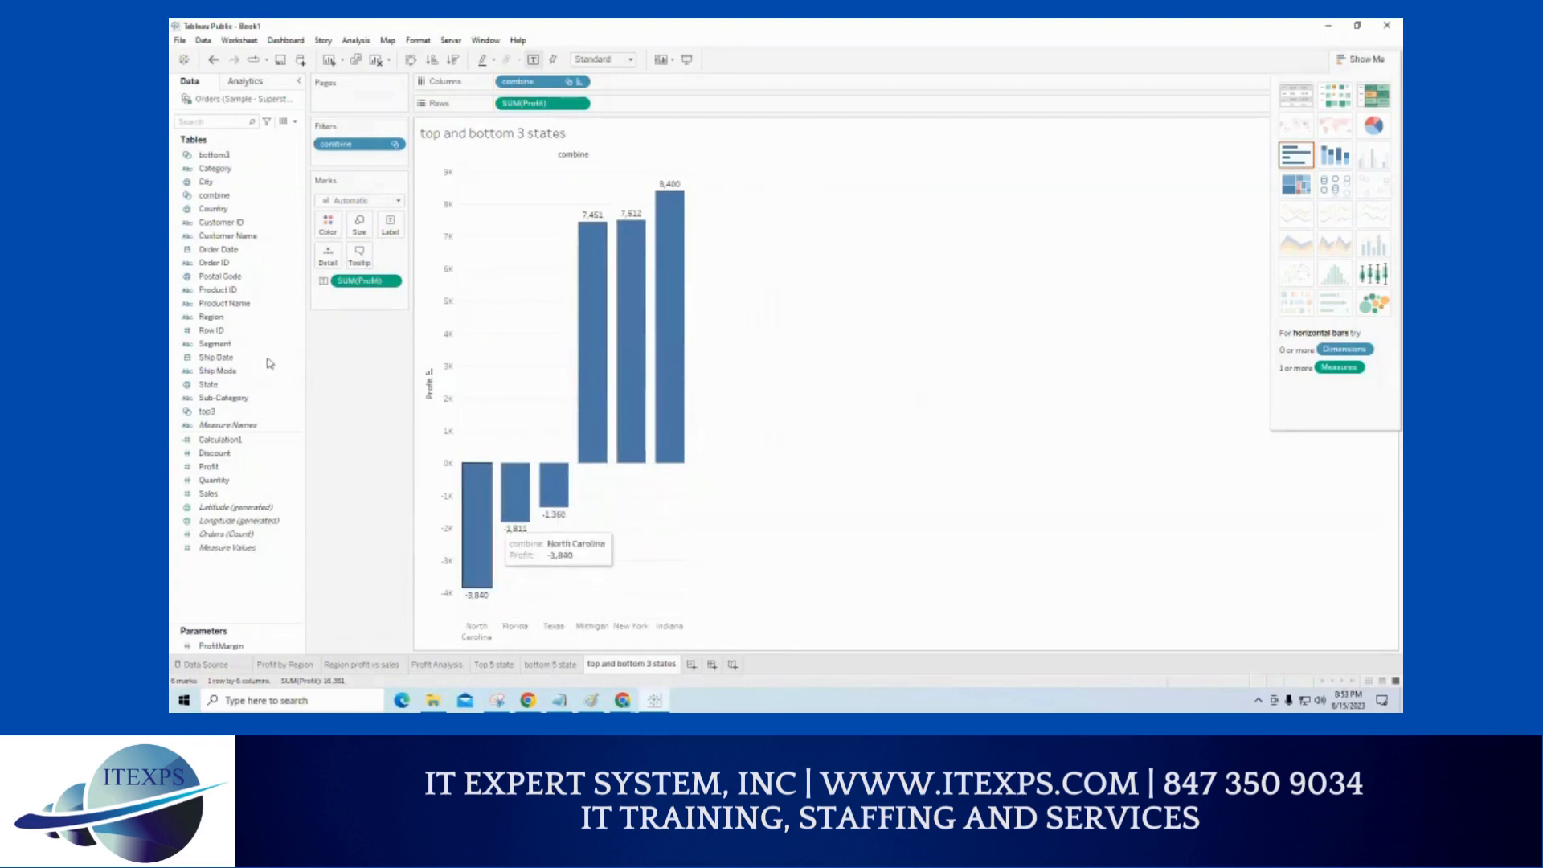
- Color the bars by the combine set, showing the members in the set so each state has its own color
{"action": "left_click", "coordinate": [221, 196]}
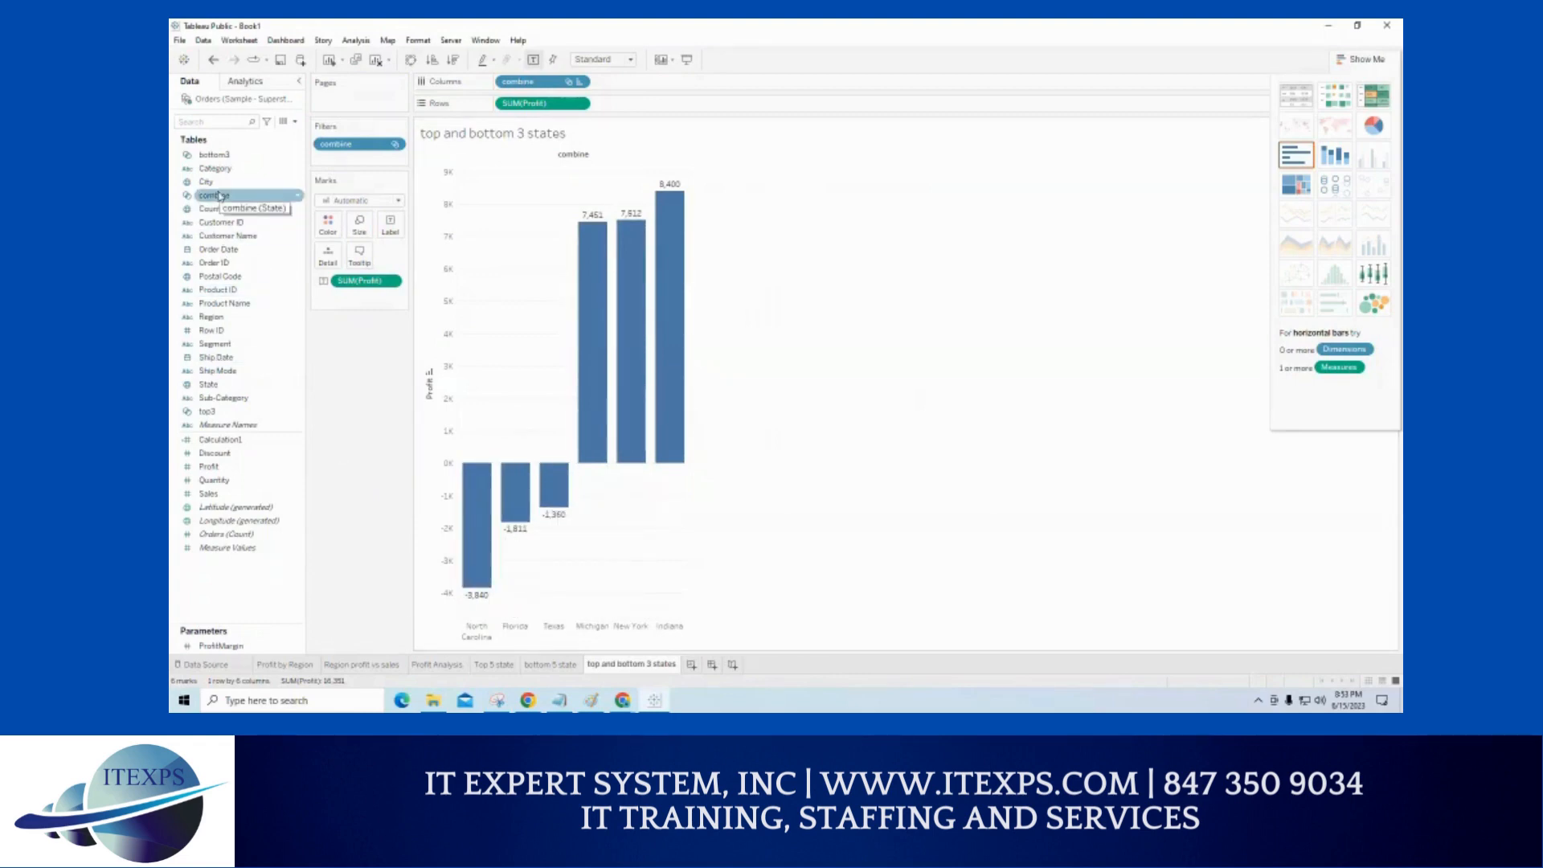
{"action": "mouse_move", "coordinate": [221, 194]}
{"action": "left_mouse_down"}
{"action": "mouse_move", "coordinate": [248, 180]}
{"action": "mouse_move", "coordinate": [492, 252]}
{"action": "left_mouse_up"}
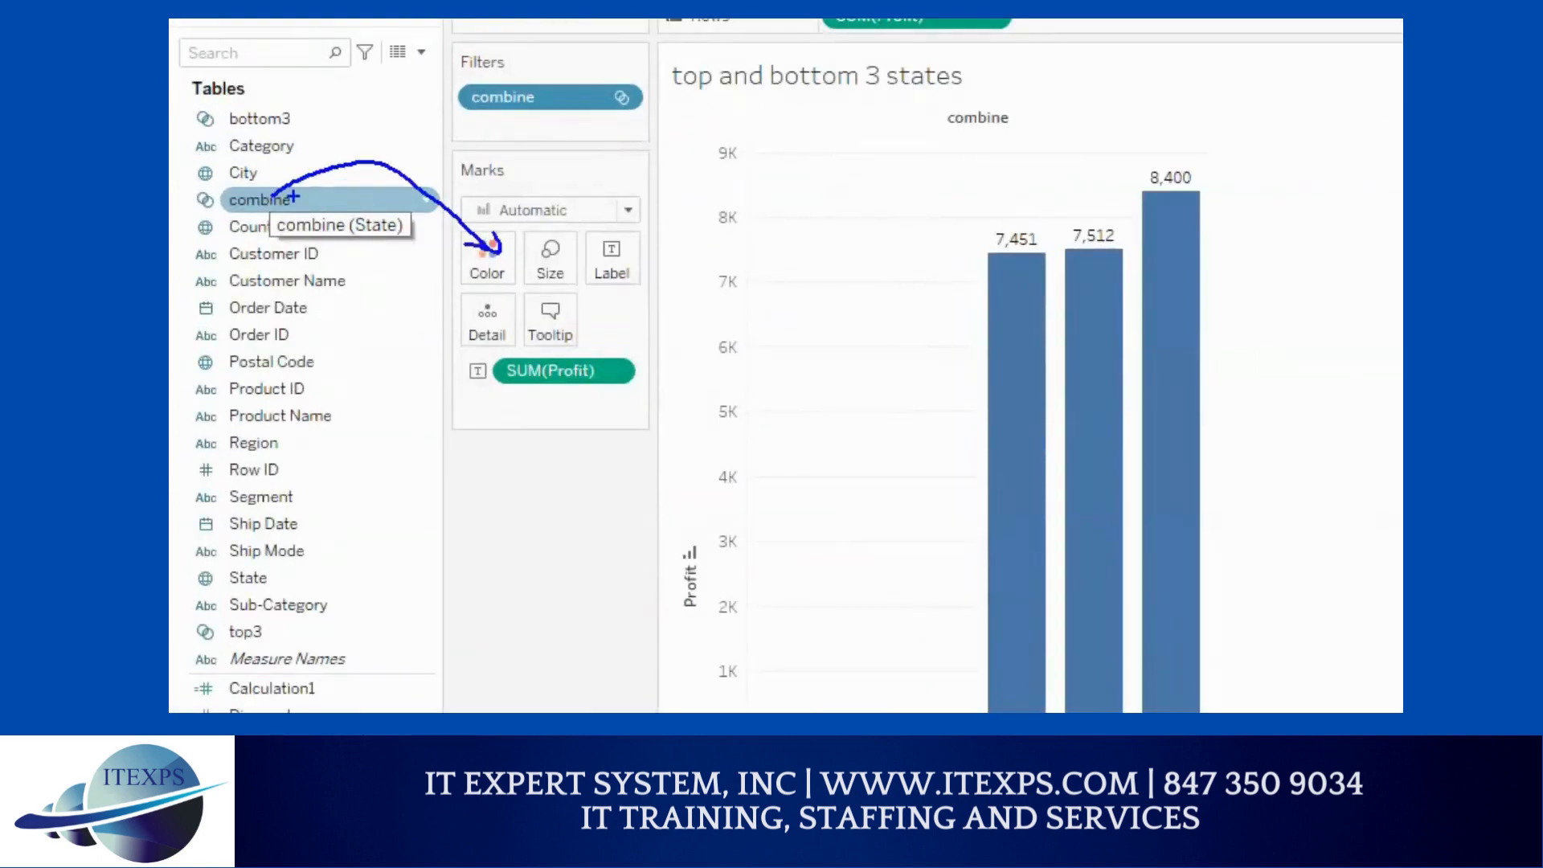
{"action": "mouse_move", "coordinate": [282, 190]}
{"action": "left_mouse_down"}
{"action": "mouse_move", "coordinate": [405, 161]}
{"action": "mouse_move", "coordinate": [458, 241]}
{"action": "mouse_move", "coordinate": [491, 259]}
{"action": "left_mouse_up"}
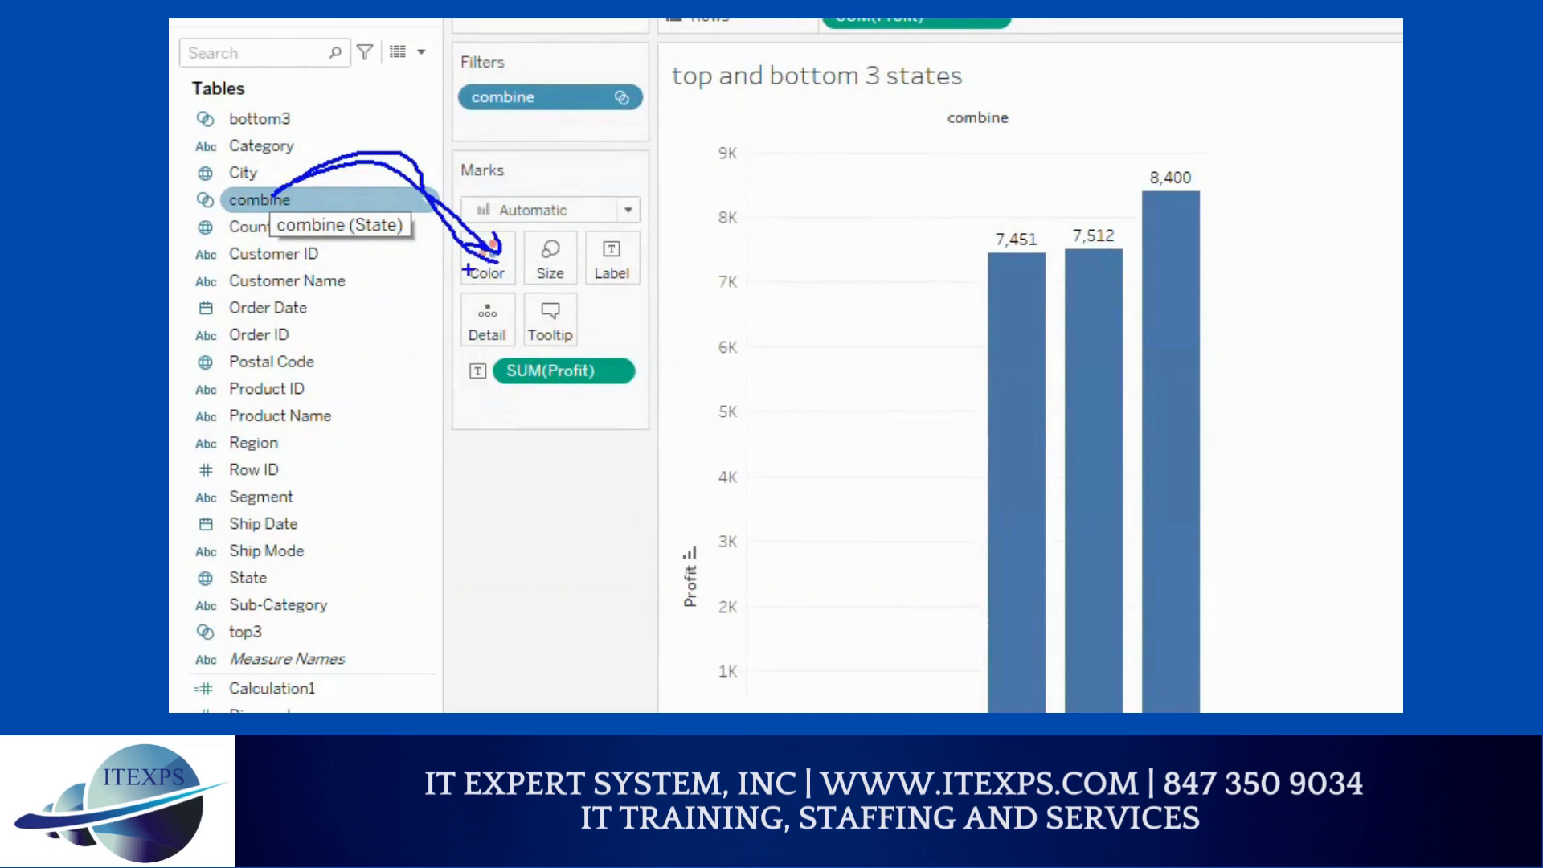
{"action": "key", "text": "Escape"}
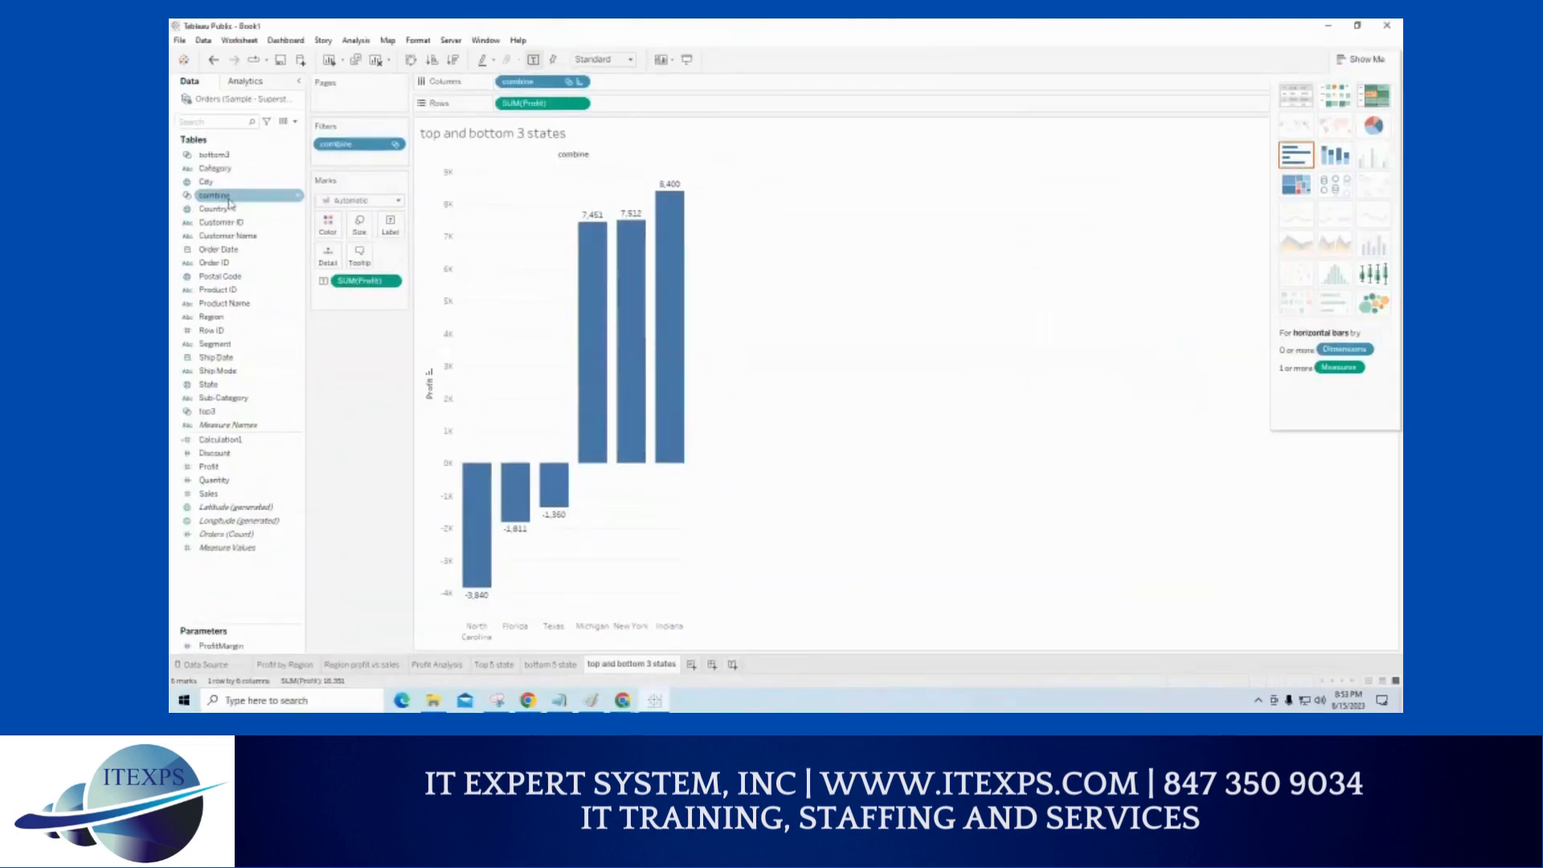
{"action": "left_click_drag", "start_coordinate": [229, 203], "coordinate": [326, 227]}
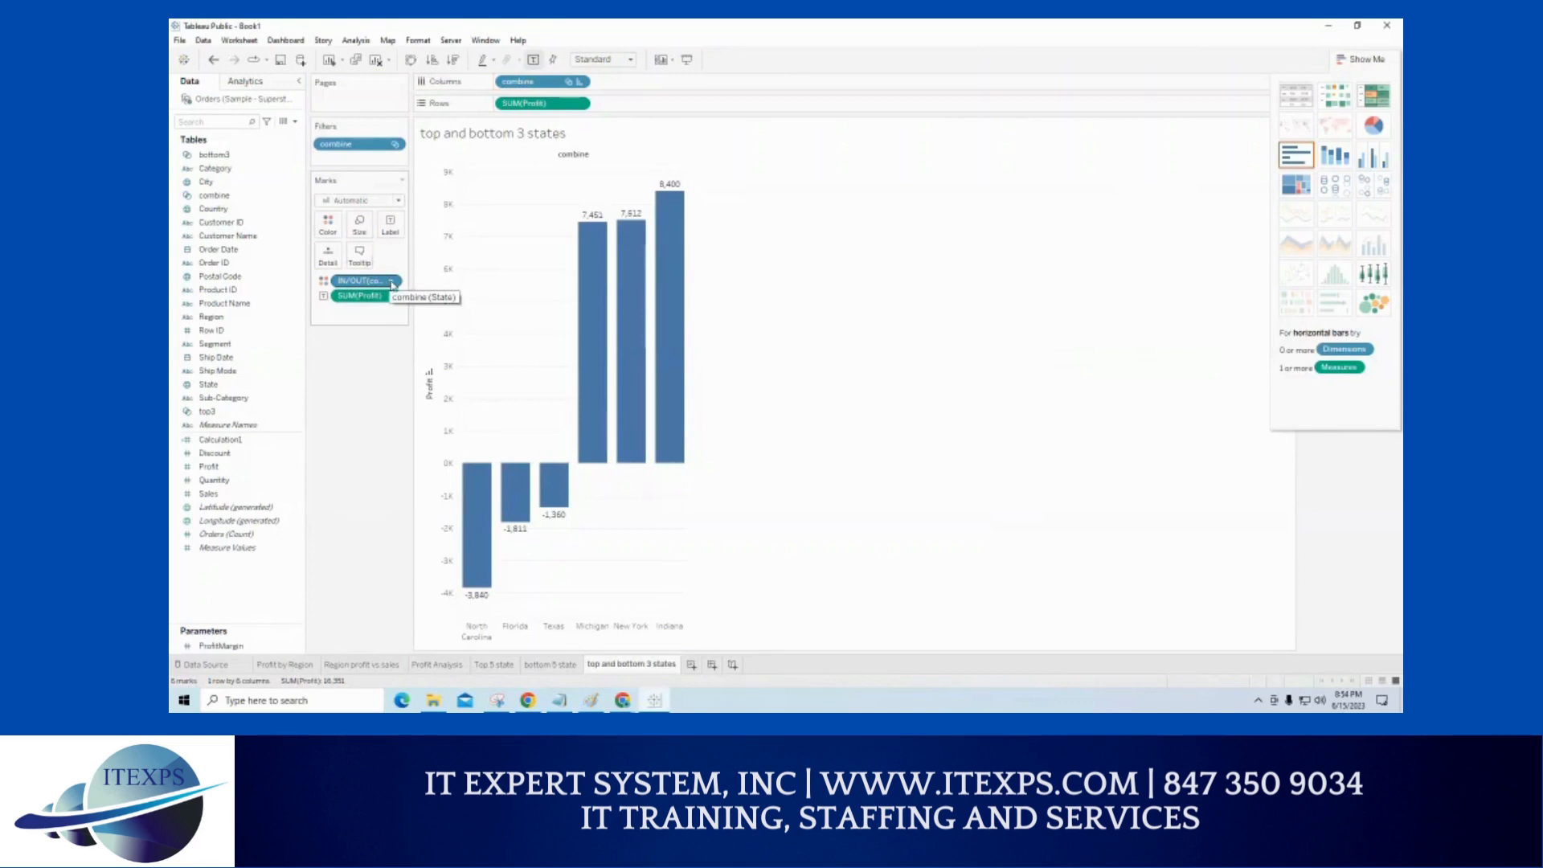
{"action": "left_click", "coordinate": [392, 283]}
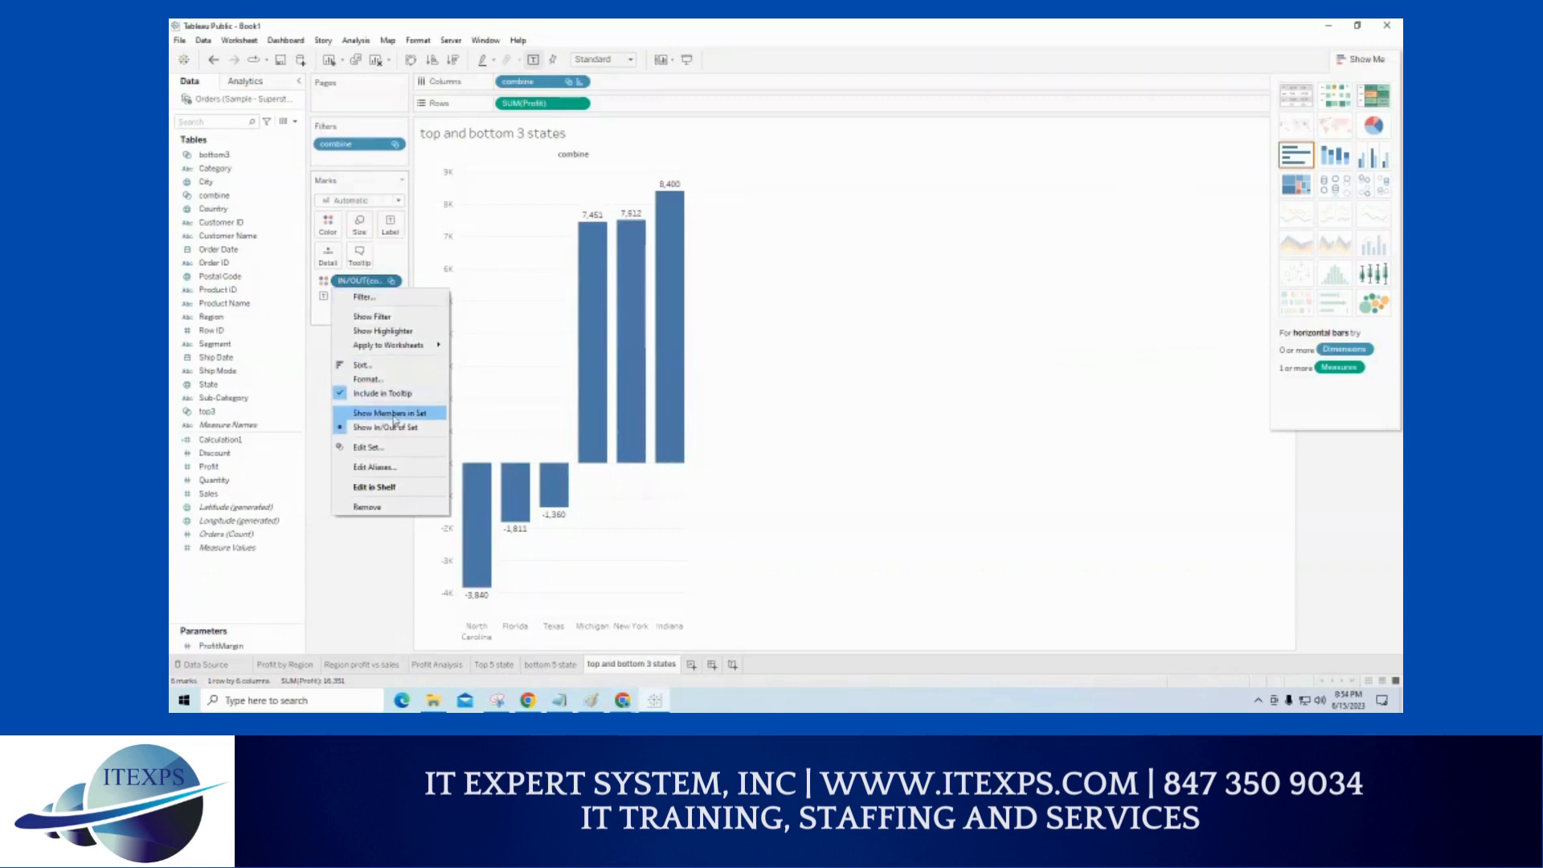
{"action": "left_click", "coordinate": [390, 413]}
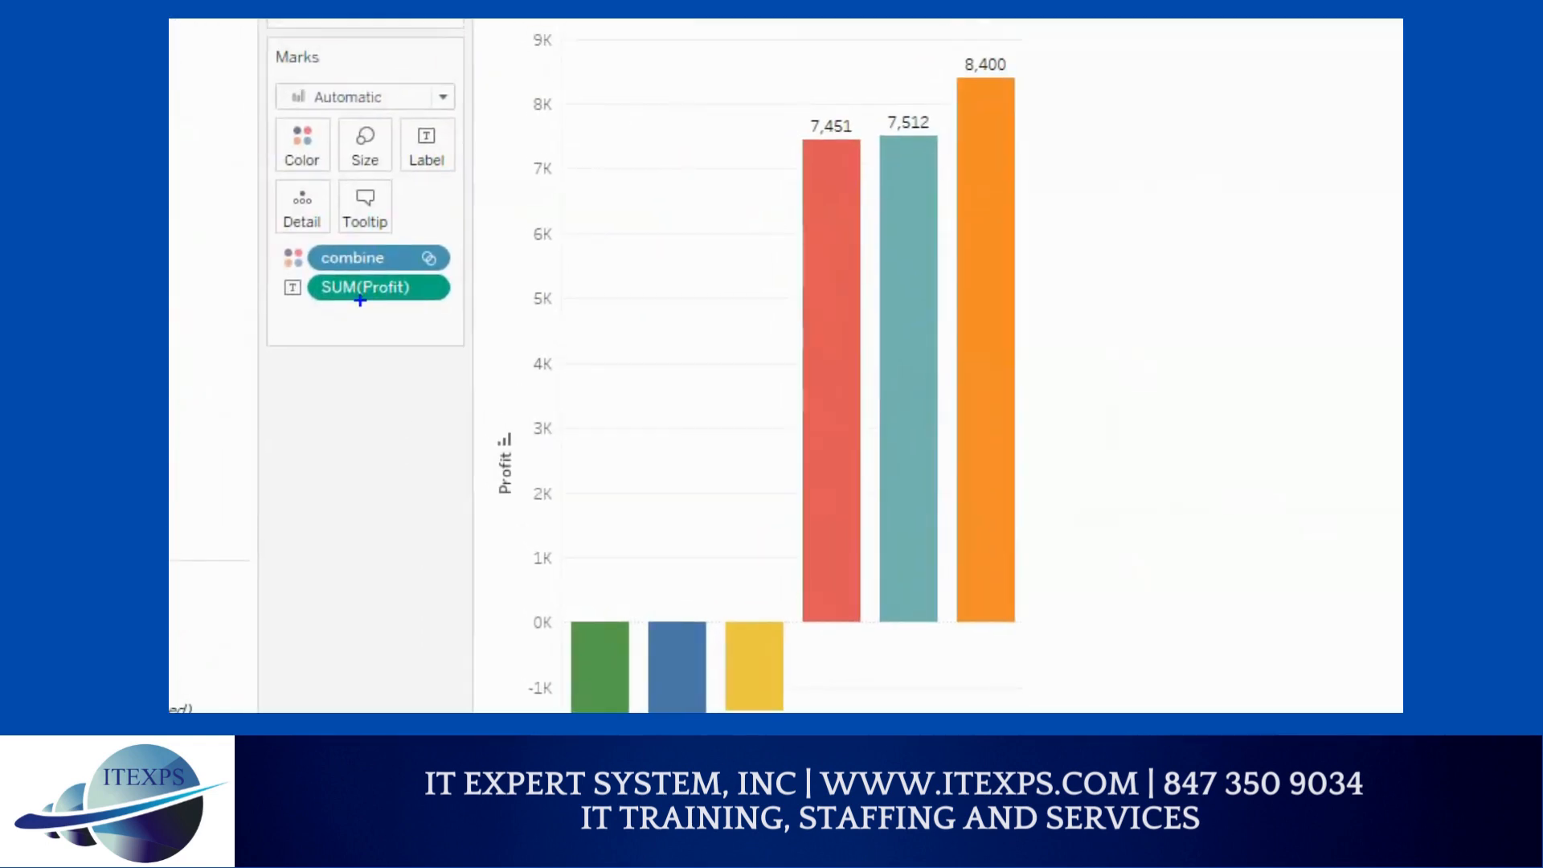
{"action": "mouse_move", "coordinate": [418, 250]}
{"action": "left_mouse_down"}
{"action": "mouse_move", "coordinate": [455, 269]}
{"action": "mouse_move", "coordinate": [418, 269]}
{"action": "mouse_move", "coordinate": [434, 236]}
{"action": "left_mouse_up"}
{"action": "key", "text": "Escape"}
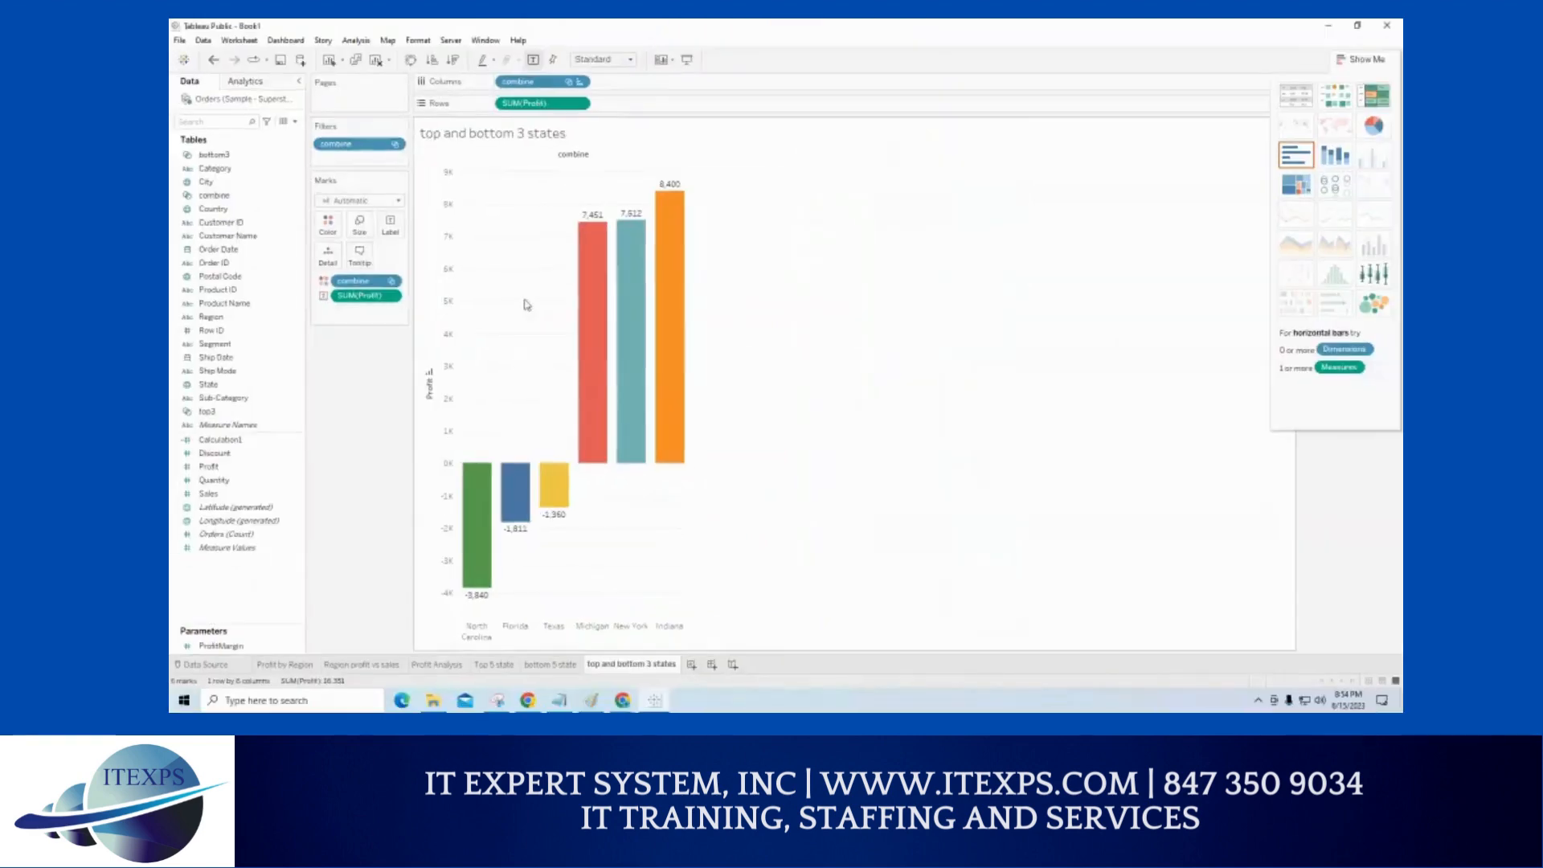
{"action": "left_click", "coordinate": [267, 211]}
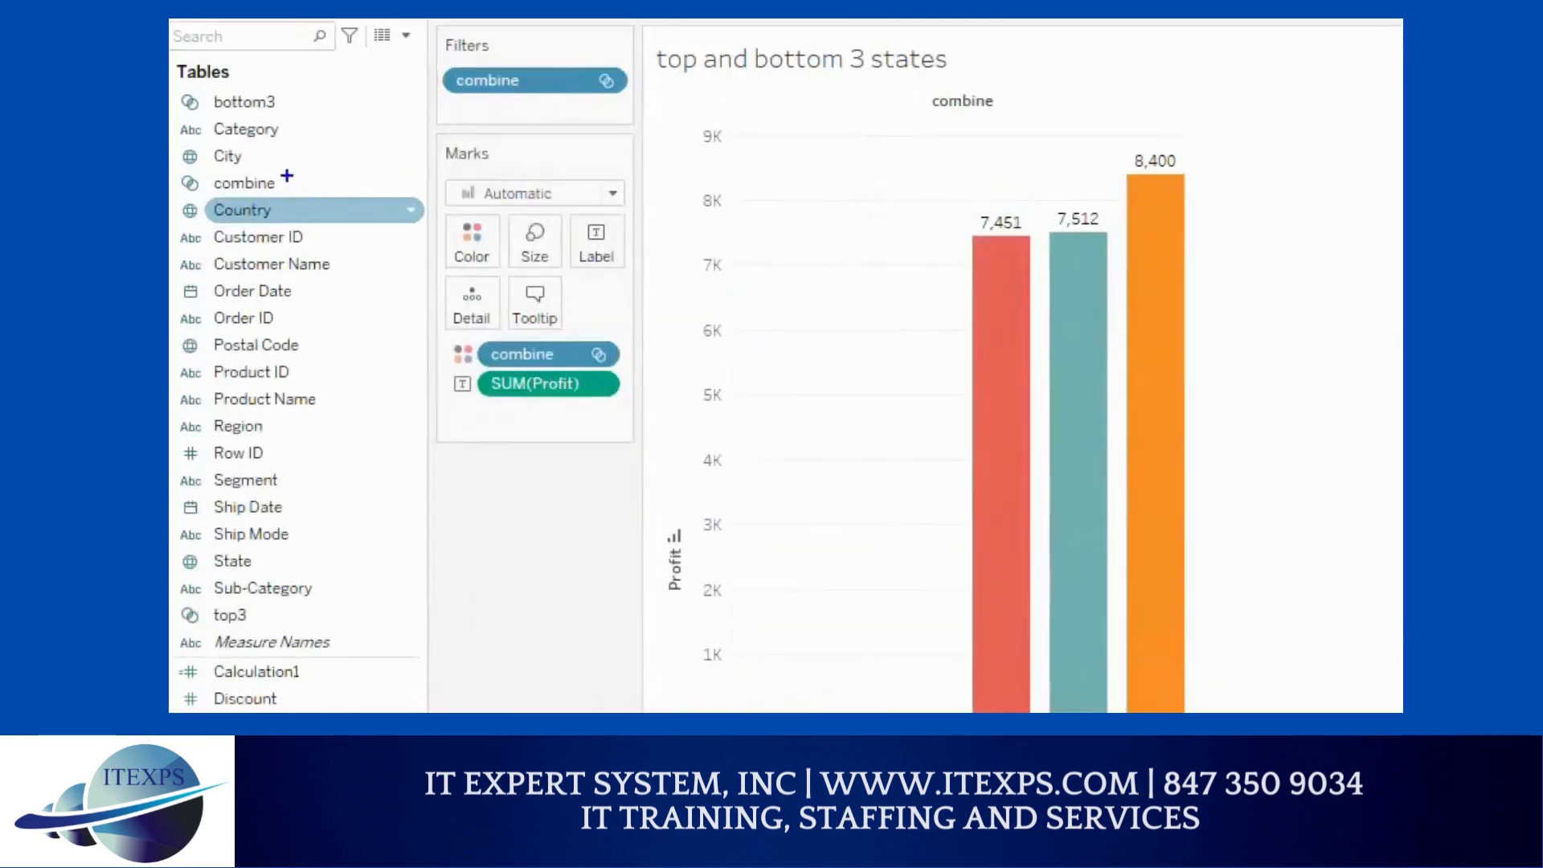
{"action": "mouse_move", "coordinate": [286, 175]}
{"action": "left_mouse_down"}
{"action": "mouse_move", "coordinate": [253, 164]}
{"action": "mouse_move", "coordinate": [277, 201]}
{"action": "mouse_move", "coordinate": [221, 171]}
{"action": "mouse_move", "coordinate": [478, 237]}
{"action": "left_mouse_up"}
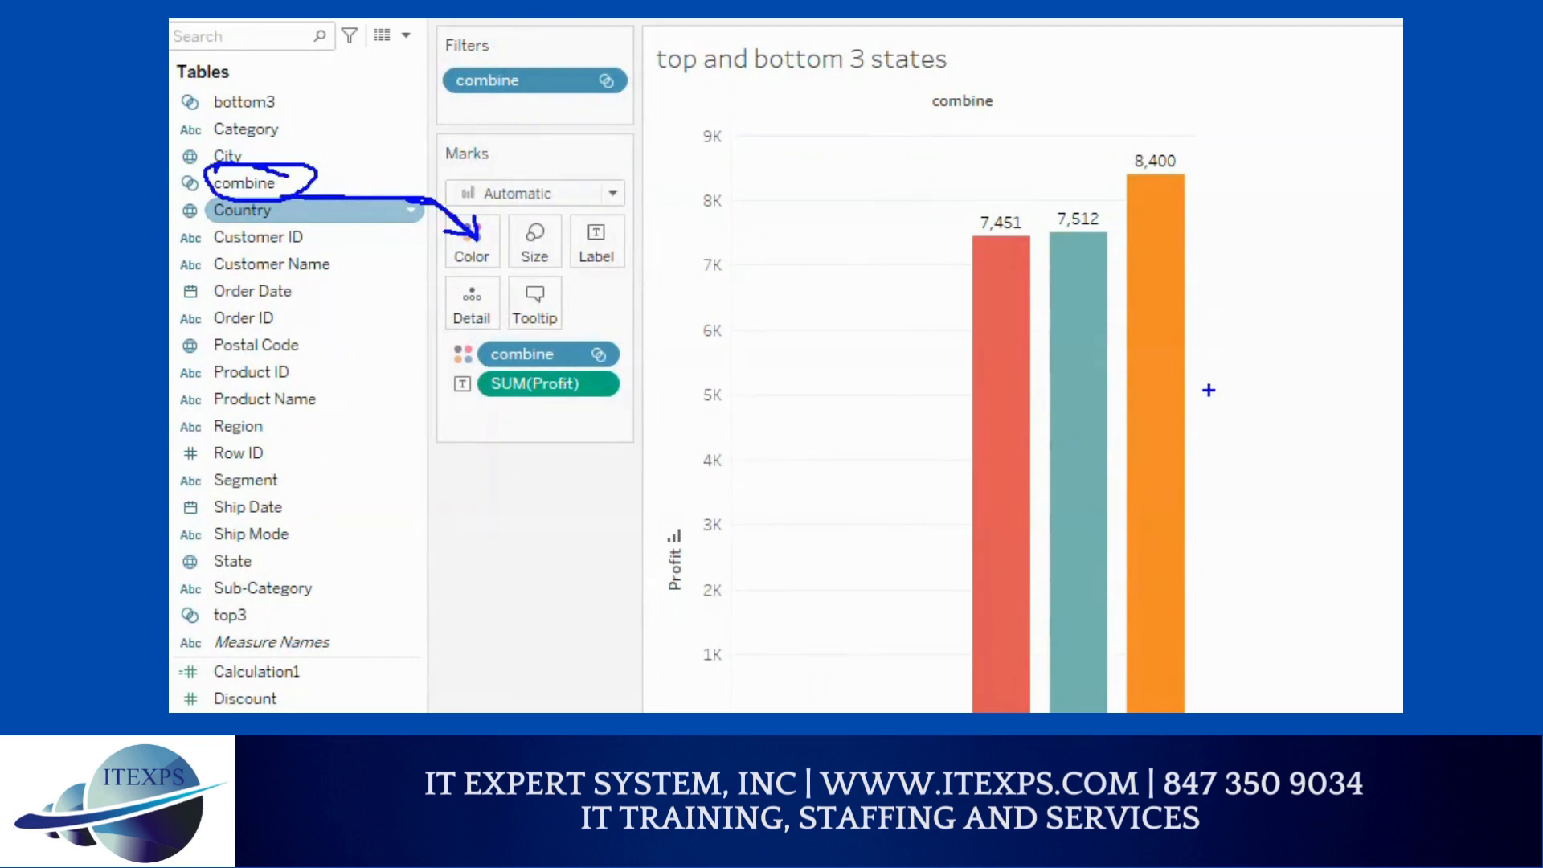
{"action": "key", "text": "Escape"}
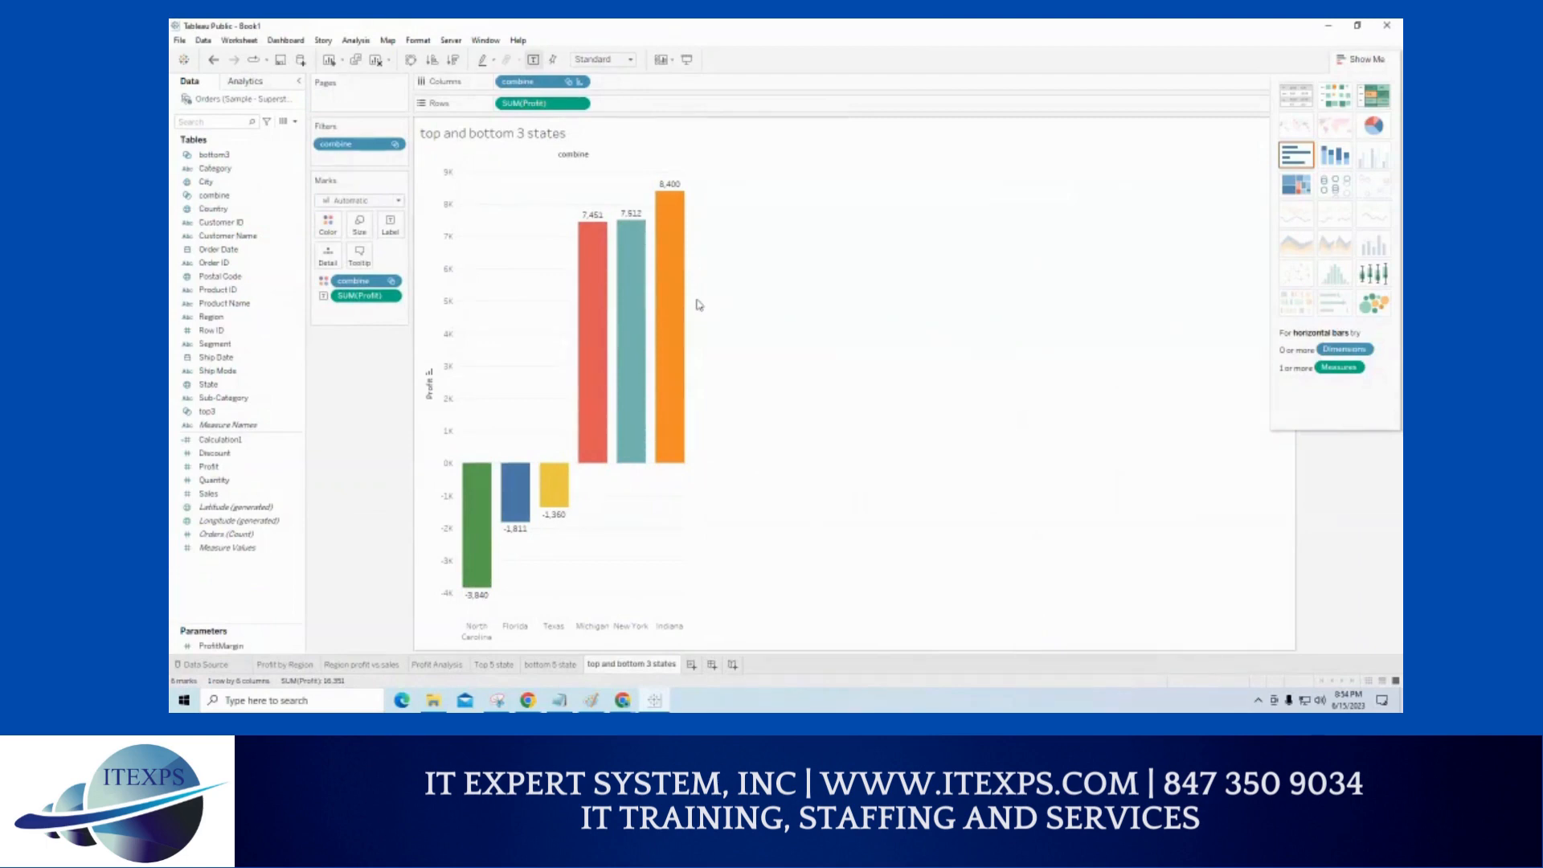
{"action": "mouse_move", "coordinate": [677, 292]}
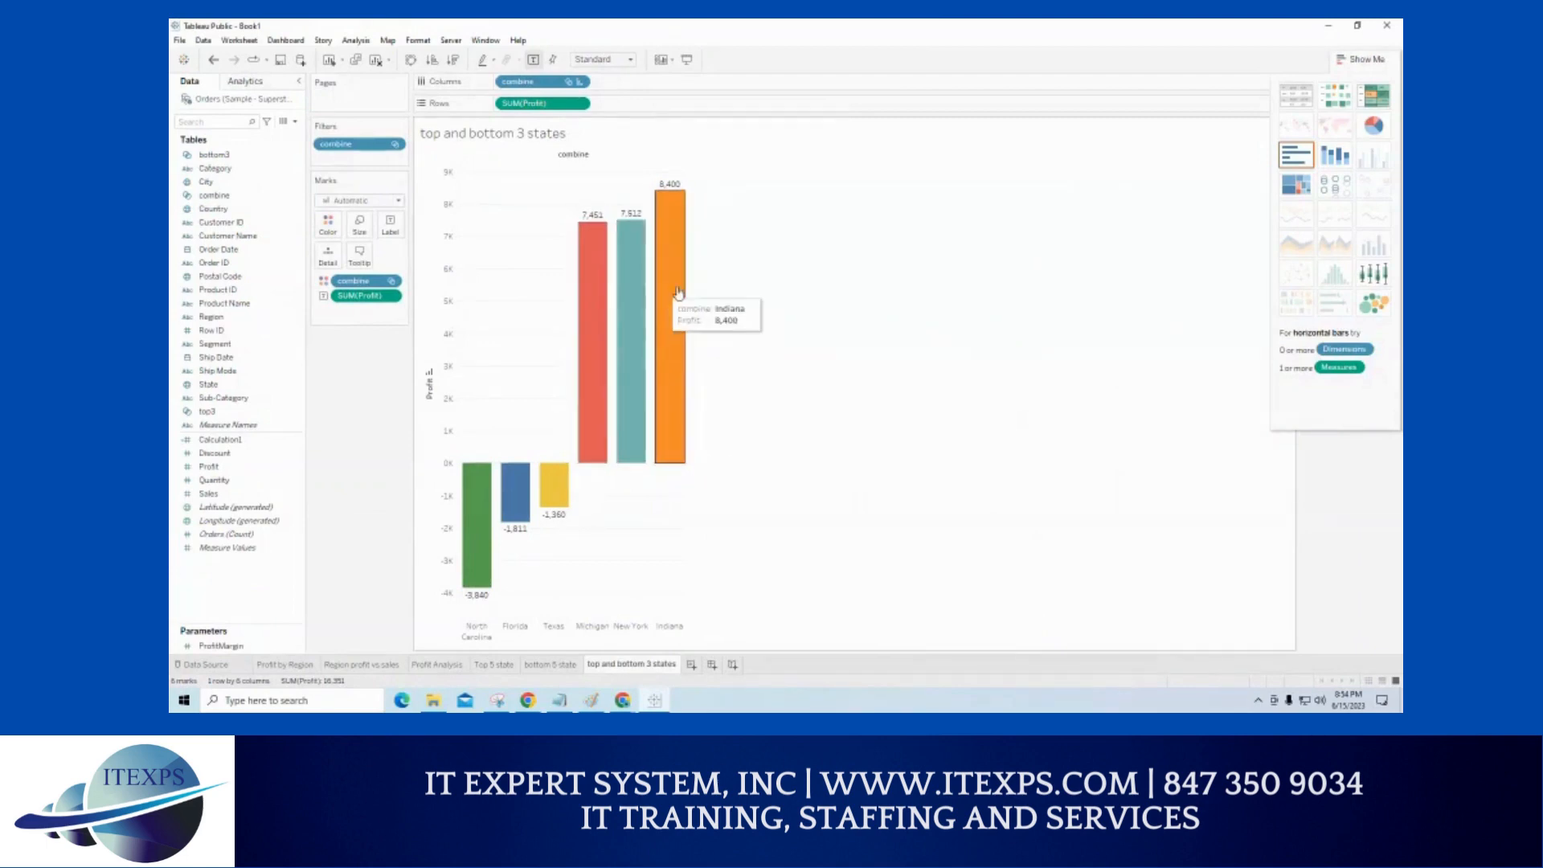
{"action": "mouse_move", "coordinate": [503, 491]}
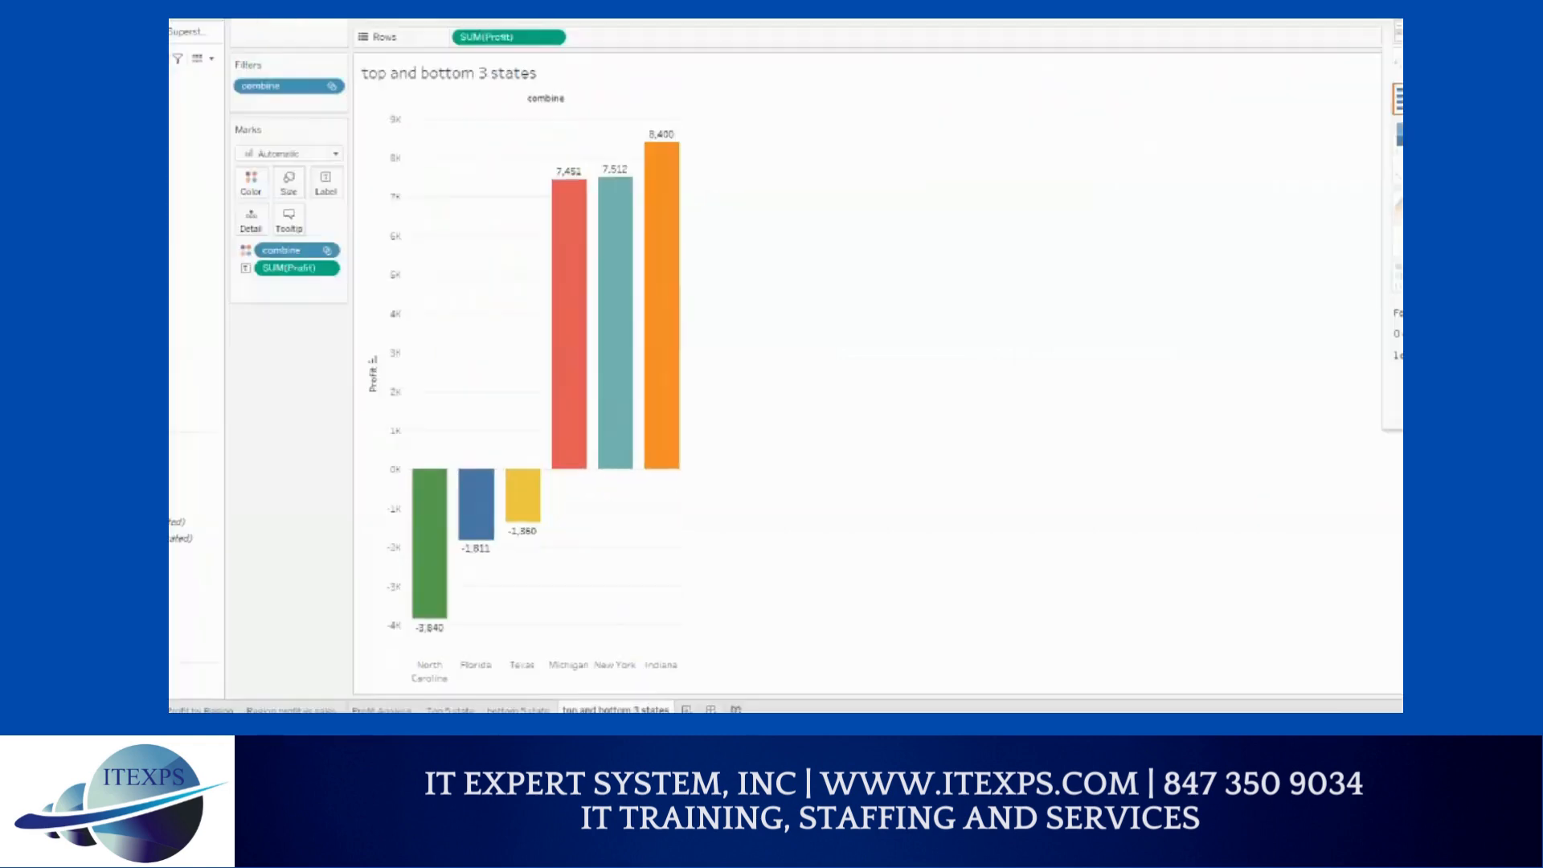
{"action": "mouse_move", "coordinate": [554, 418]}
{"action": "left_mouse_down"}
{"action": "mouse_move", "coordinate": [687, 419]}
{"action": "mouse_move", "coordinate": [682, 315]}
{"action": "mouse_move", "coordinate": [721, 319]}
{"action": "left_mouse_up"}
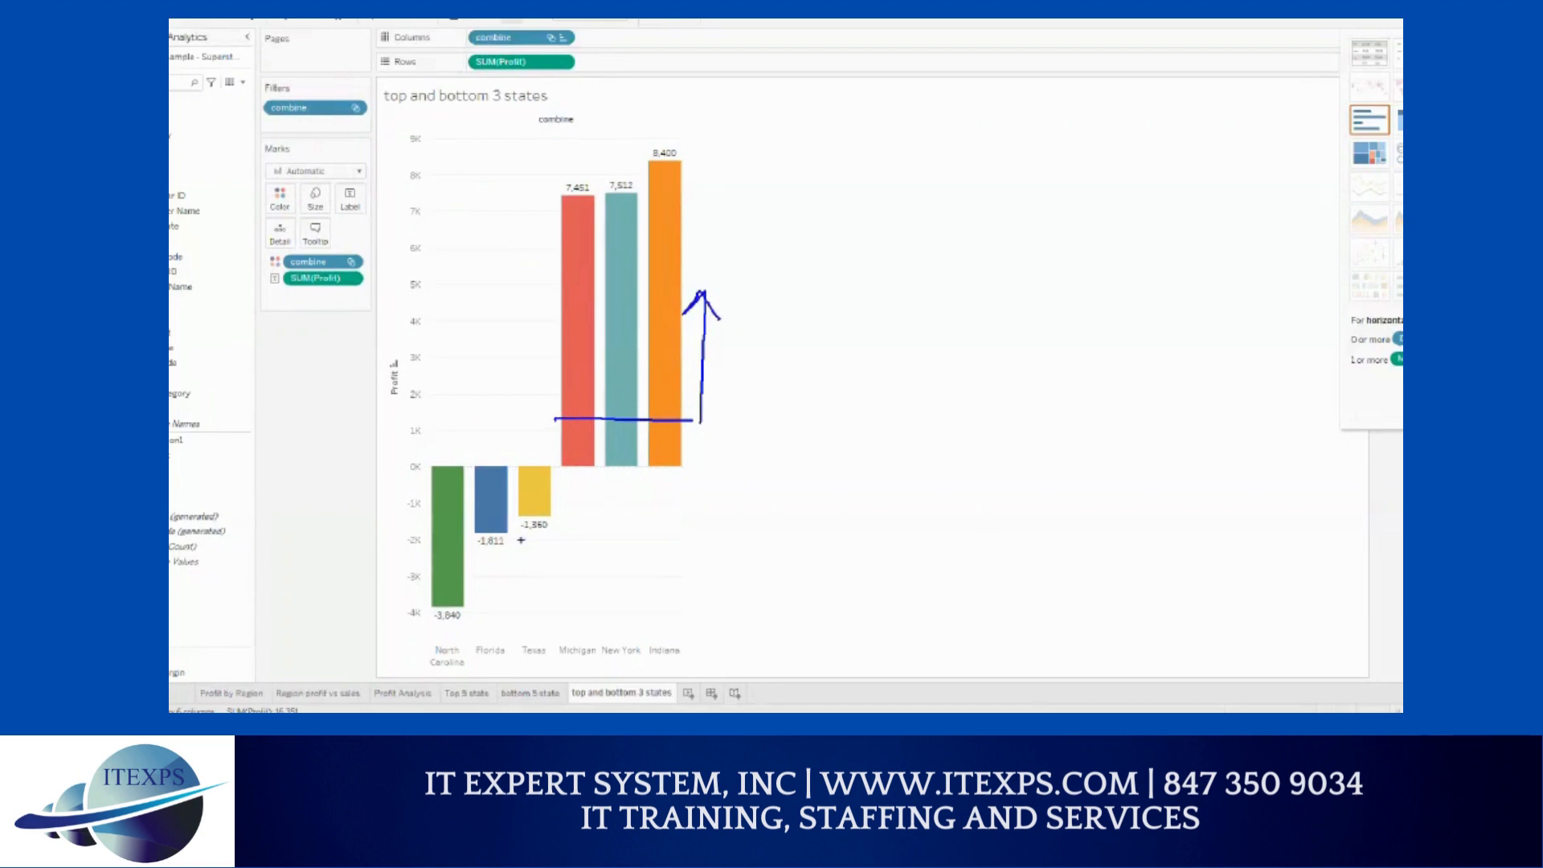
{"action": "mouse_move", "coordinate": [570, 506]}
{"action": "left_mouse_down"}
{"action": "mouse_move", "coordinate": [571, 580]}
{"action": "mouse_move", "coordinate": [578, 568]}
{"action": "left_mouse_up"}
{"action": "left_click_drag", "start_coordinate": [867, 316], "coordinate": [949, 325]}
{"action": "left_click_drag", "start_coordinate": [974, 281], "coordinate": [974, 309]}
{"action": "mouse_move", "coordinate": [1014, 254]}
{"action": "left_mouse_down"}
{"action": "mouse_move", "coordinate": [996, 276]}
{"action": "mouse_move", "coordinate": [1061, 263]}
{"action": "mouse_move", "coordinate": [1072, 281]}
{"action": "mouse_move", "coordinate": [1074, 257]}
{"action": "left_mouse_up"}
{"action": "mouse_move", "coordinate": [1088, 253]}
{"action": "left_mouse_down"}
{"action": "mouse_move", "coordinate": [1090, 283]}
{"action": "mouse_move", "coordinate": [1145, 277]}
{"action": "mouse_move", "coordinate": [1195, 238]}
{"action": "mouse_move", "coordinate": [967, 216]}
{"action": "mouse_move", "coordinate": [1158, 302]}
{"action": "mouse_move", "coordinate": [1212, 237]}
{"action": "mouse_move", "coordinate": [1202, 211]}
{"action": "left_mouse_up"}
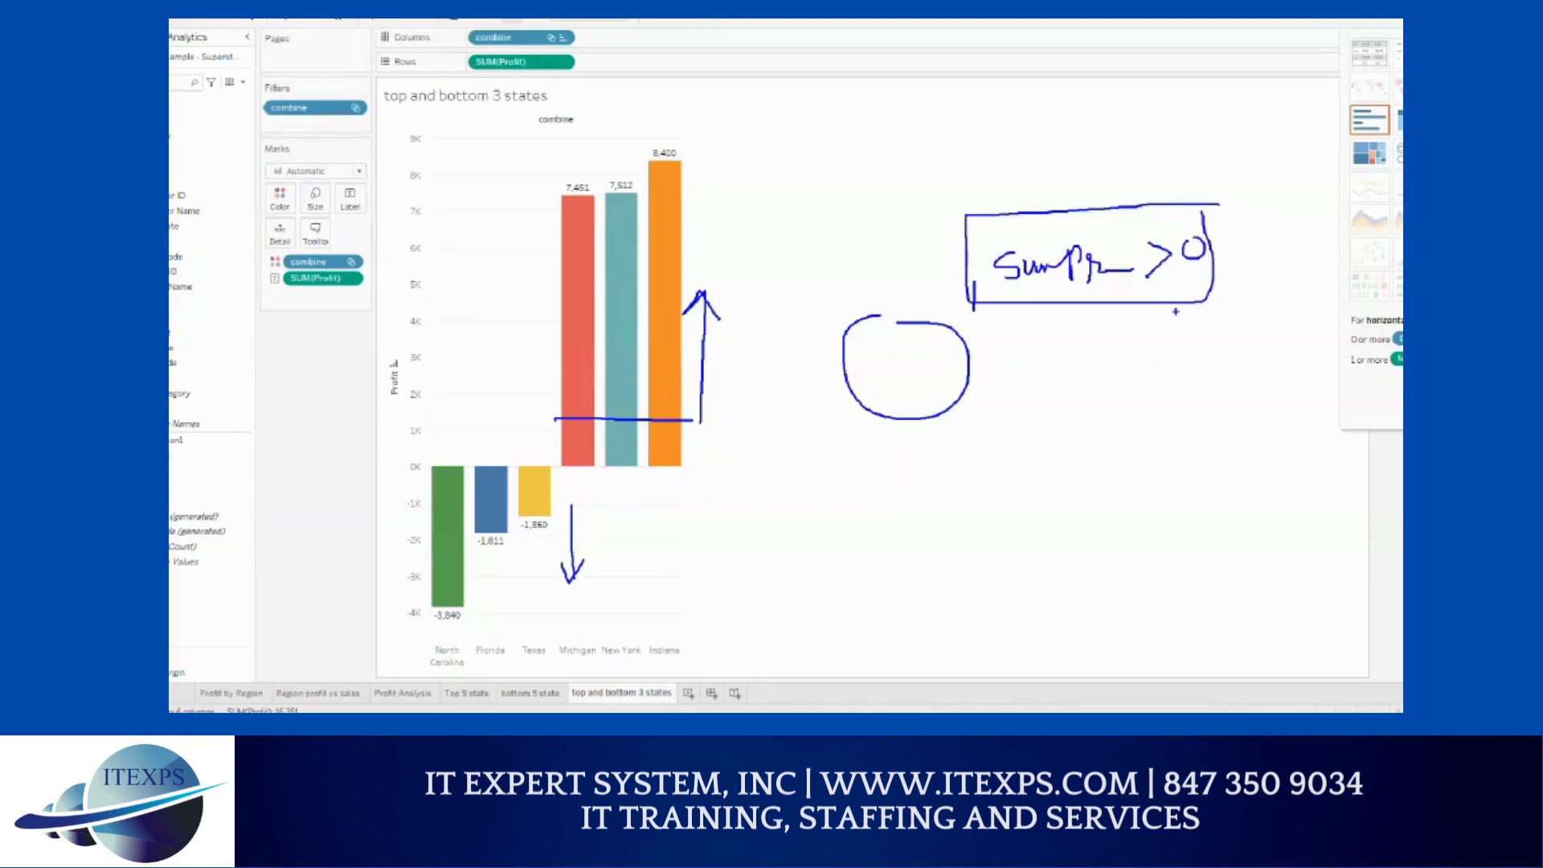
{"action": "left_click_drag", "start_coordinate": [1179, 347], "coordinate": [1205, 362]}
{"action": "left_click_drag", "start_coordinate": [1181, 422], "coordinate": [1186, 424]}
{"action": "mouse_move", "coordinate": [1208, 315]}
{"action": "left_mouse_down"}
{"action": "mouse_move", "coordinate": [1161, 322]}
{"action": "mouse_move", "coordinate": [1190, 379]}
{"action": "mouse_move", "coordinate": [1211, 315]}
{"action": "left_mouse_up"}
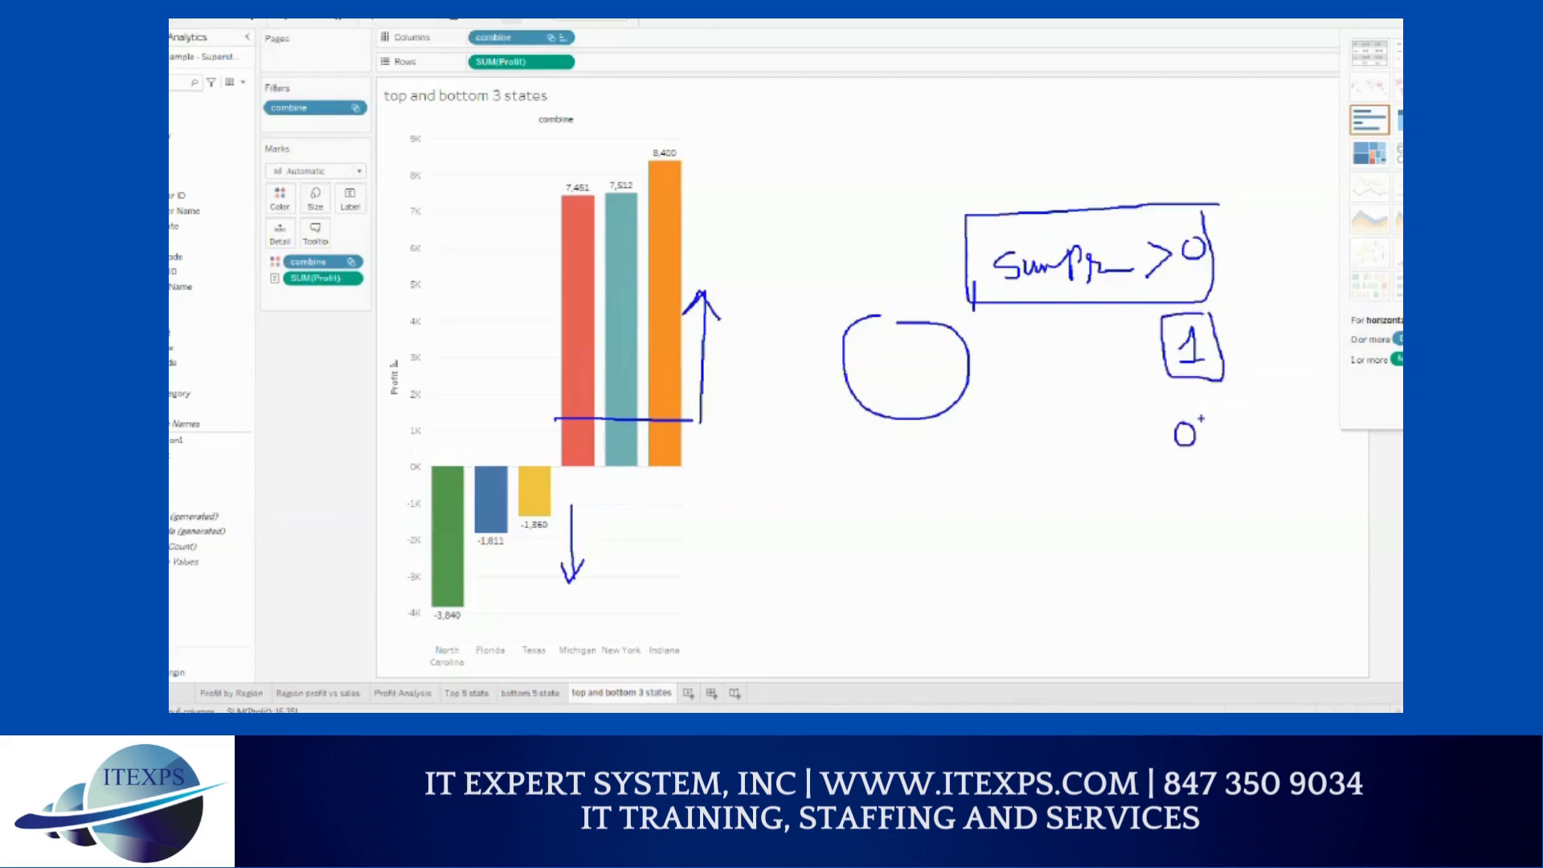
{"action": "mouse_move", "coordinate": [1195, 409]}
{"action": "left_mouse_down"}
{"action": "mouse_move", "coordinate": [1157, 412]}
{"action": "mouse_move", "coordinate": [1157, 460]}
{"action": "mouse_move", "coordinate": [1202, 411]}
{"action": "left_mouse_up"}
{"action": "key", "text": "Escape"}
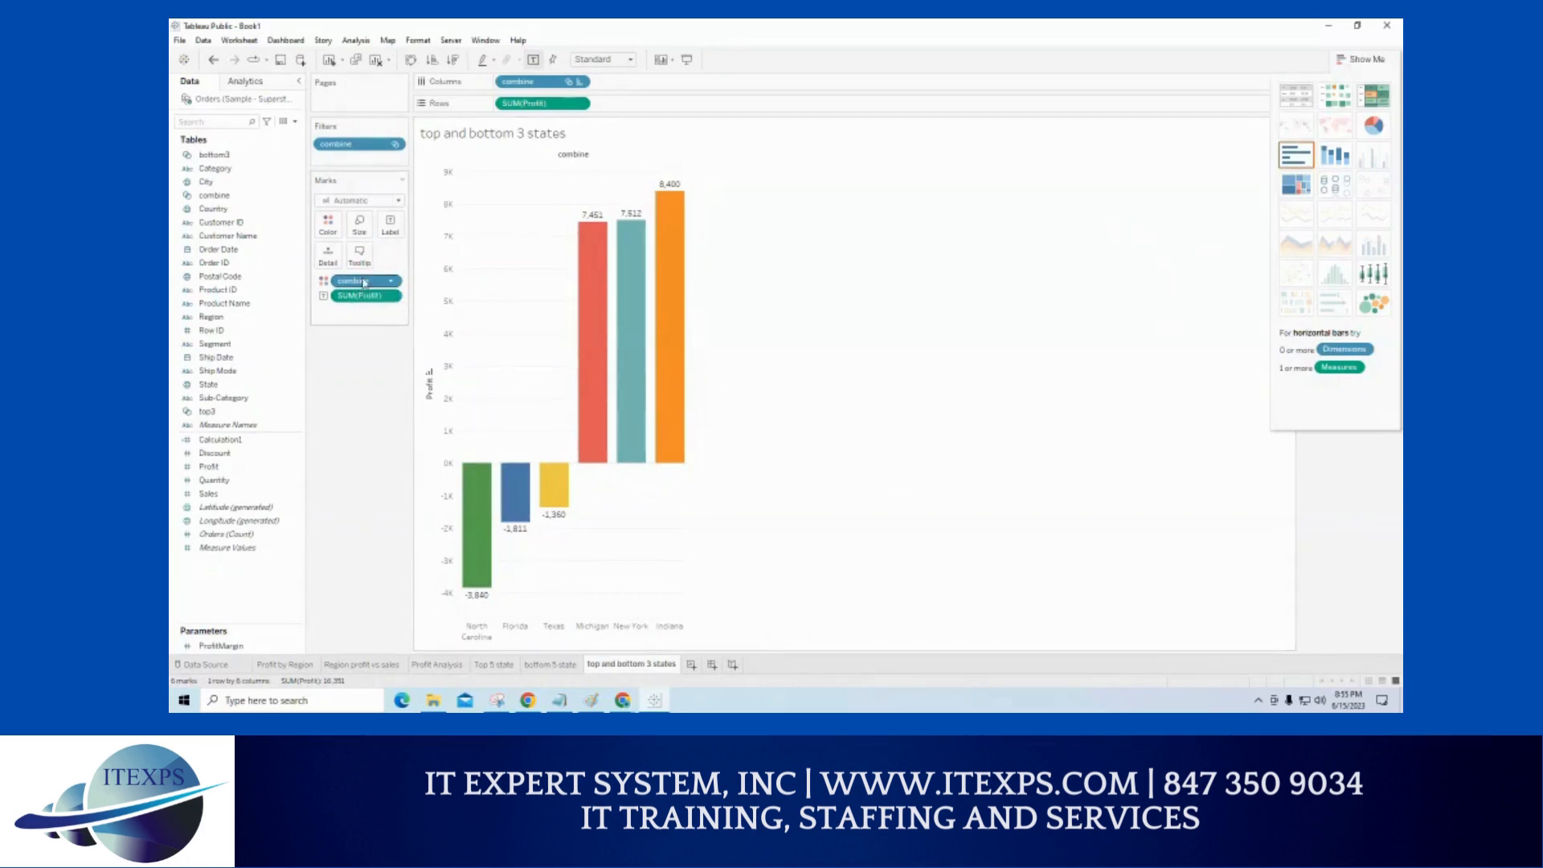
- Remove the combine set from the bar colors and start a calculated field named "profit or loss"
{"action": "left_click_drag", "start_coordinate": [363, 282], "coordinate": [213, 247]}
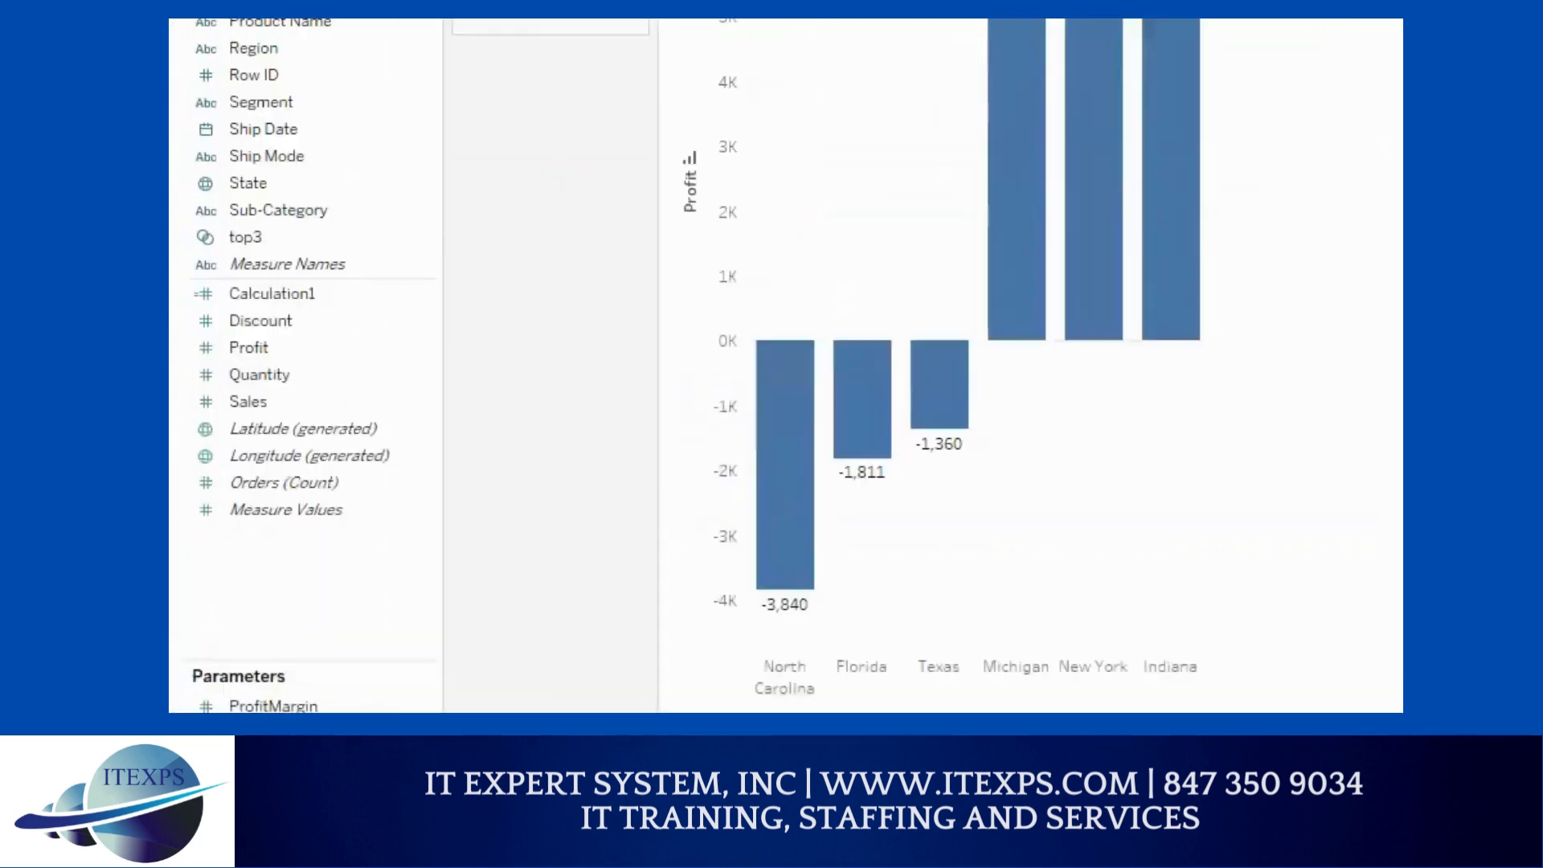
{"action": "mouse_move", "coordinate": [241, 578]}
{"action": "left_mouse_down"}
{"action": "mouse_move", "coordinate": [315, 615]}
{"action": "mouse_move", "coordinate": [233, 555]}
{"action": "mouse_move", "coordinate": [317, 620]}
{"action": "mouse_move", "coordinate": [243, 578]}
{"action": "mouse_move", "coordinate": [298, 585]}
{"action": "left_mouse_up"}
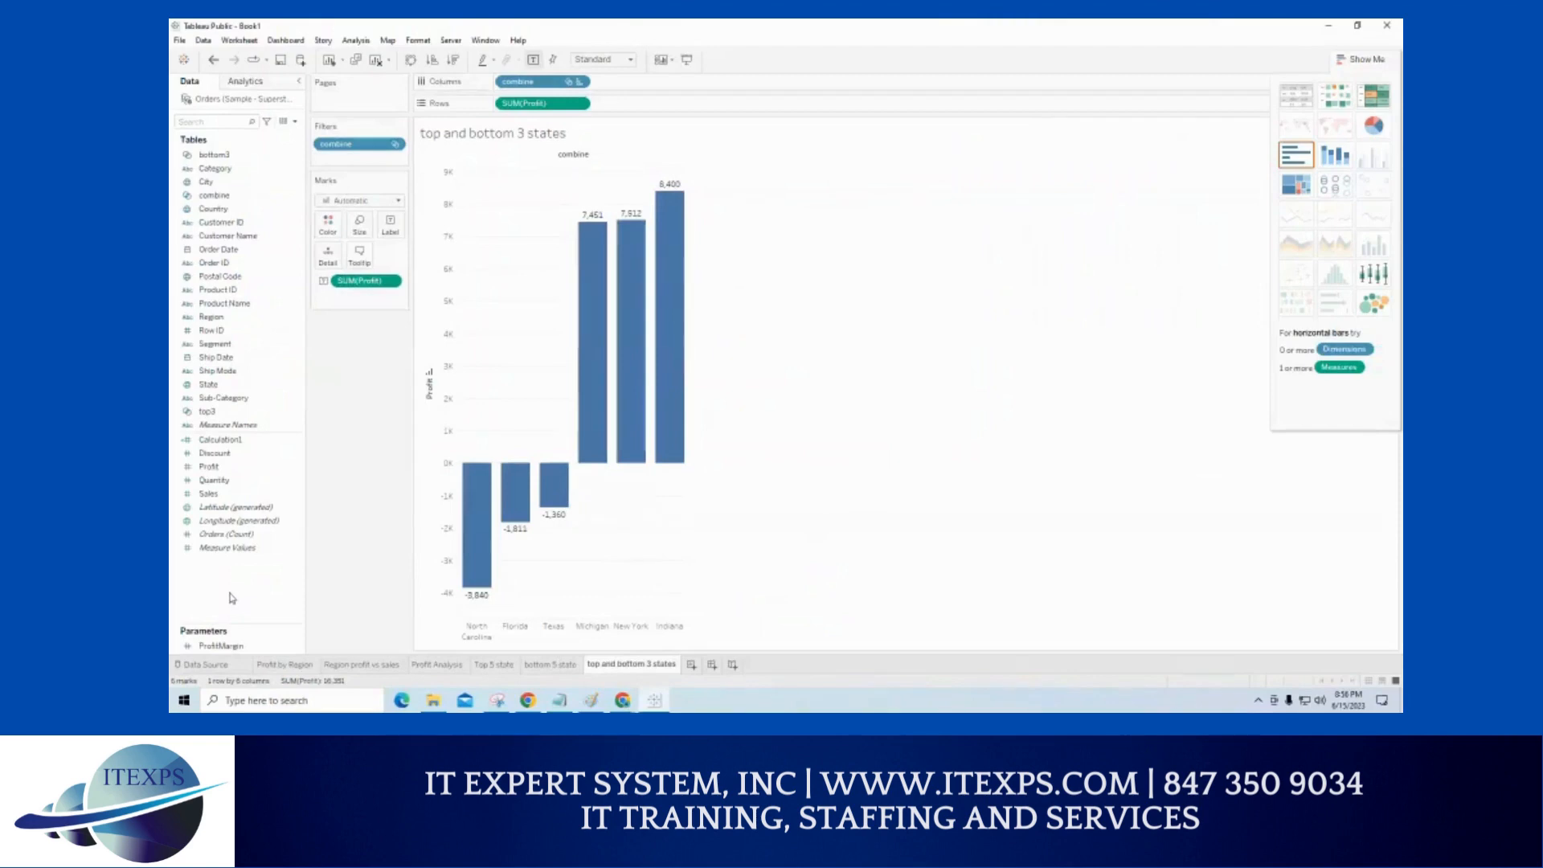
{"action": "right_click", "coordinate": [292, 600]}
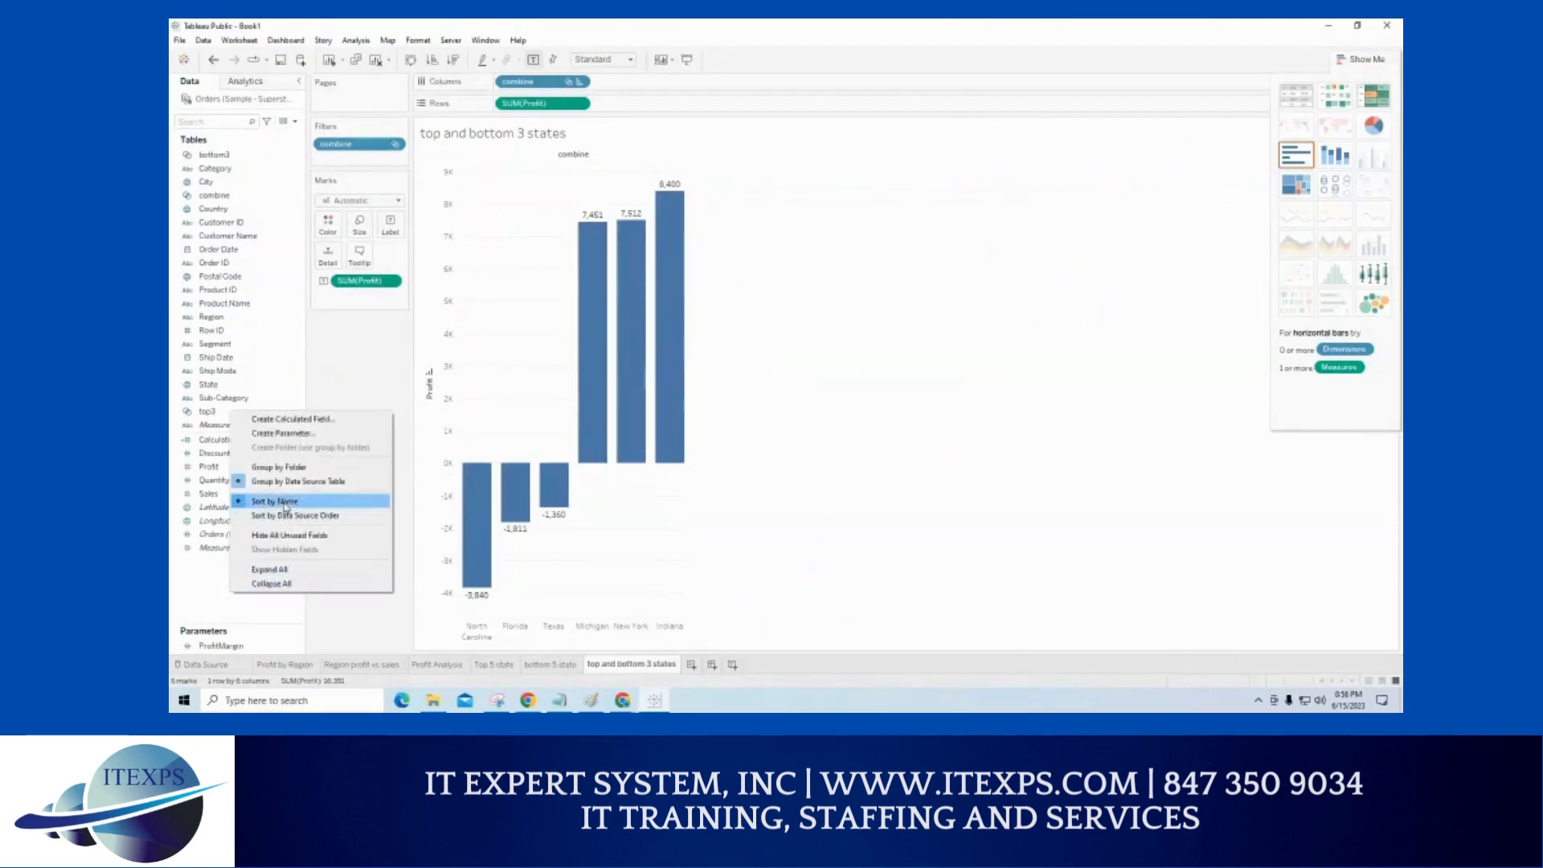
{"action": "left_click", "coordinate": [293, 425]}
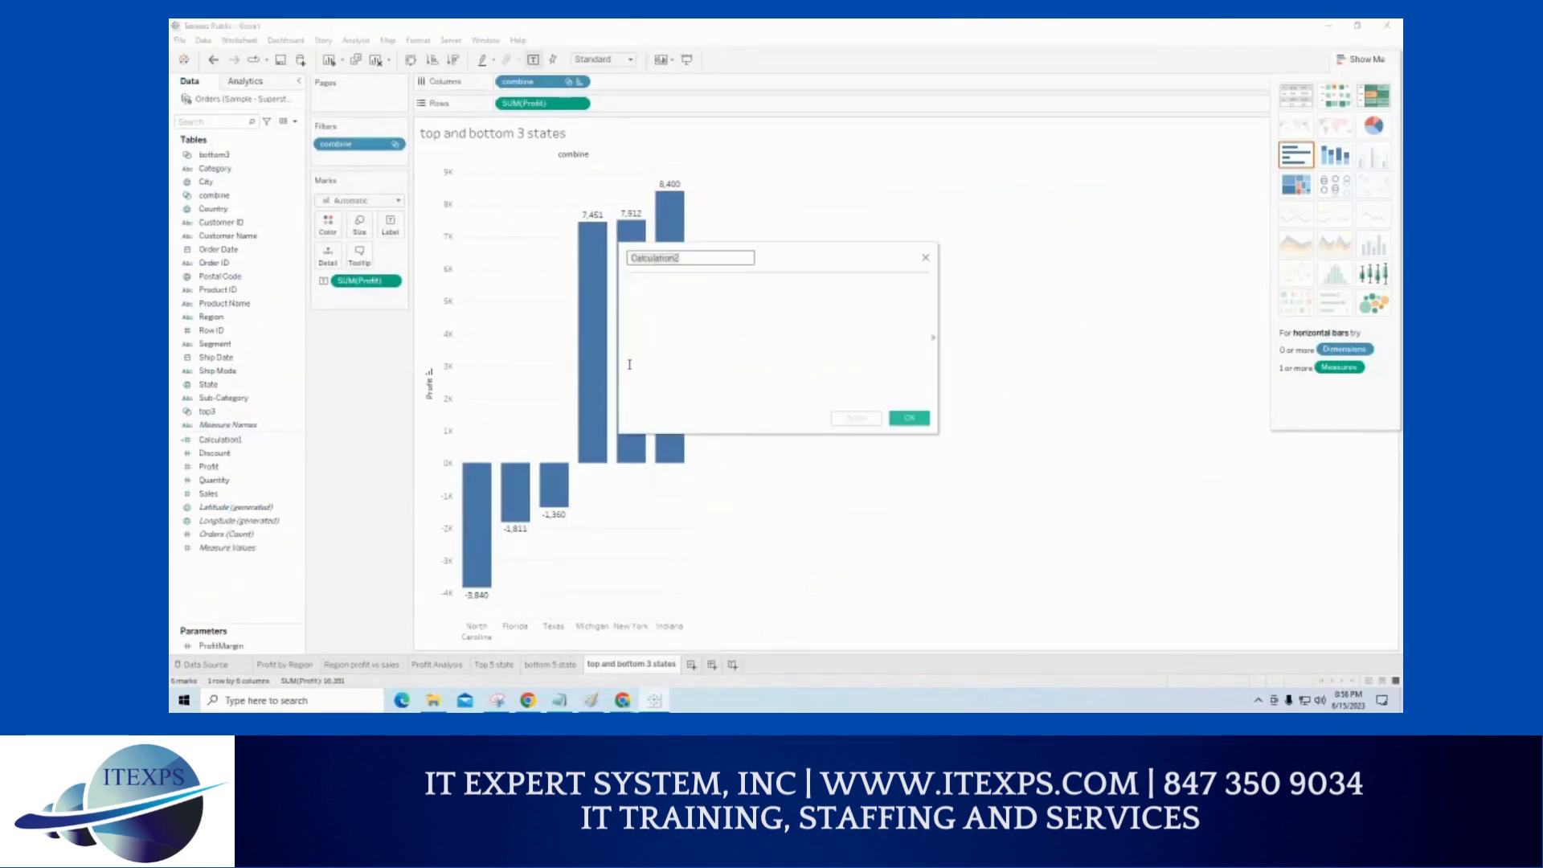
{"action": "type", "text": "profit or loss"}
{"action": "left_click", "coordinate": [716, 315]}
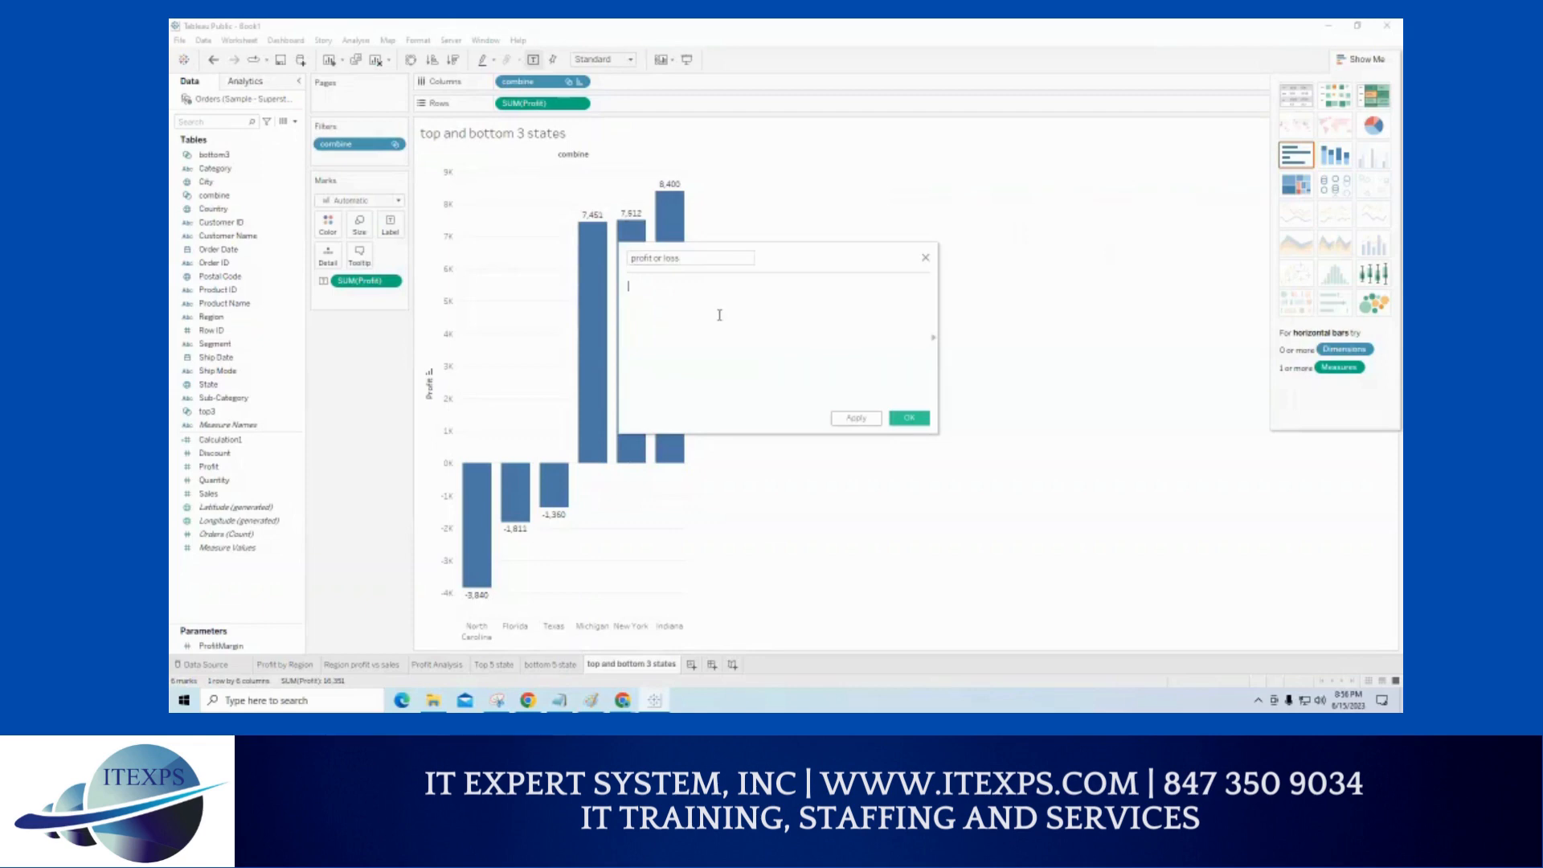
- Enter the formula SUM([Profit]) >0 for the profit or loss calculated field
{"action": "type", "text": "sum([Product ID])"}
{"action": "key", "text": "BackSpace"}
{"action": "key", "text": "BackSpace"}
{"action": "key", "text": "BackSpace"}
{"action": "key", "text": "BackSpace"}
{"action": "key", "text": "BackSpace"}
{"action": "key", "text": "BackSpace"}
{"action": "key", "text": "BackSpace"}
{"action": "key", "text": "BackSpace"}
{"action": "key", "text": "BackSpace"}
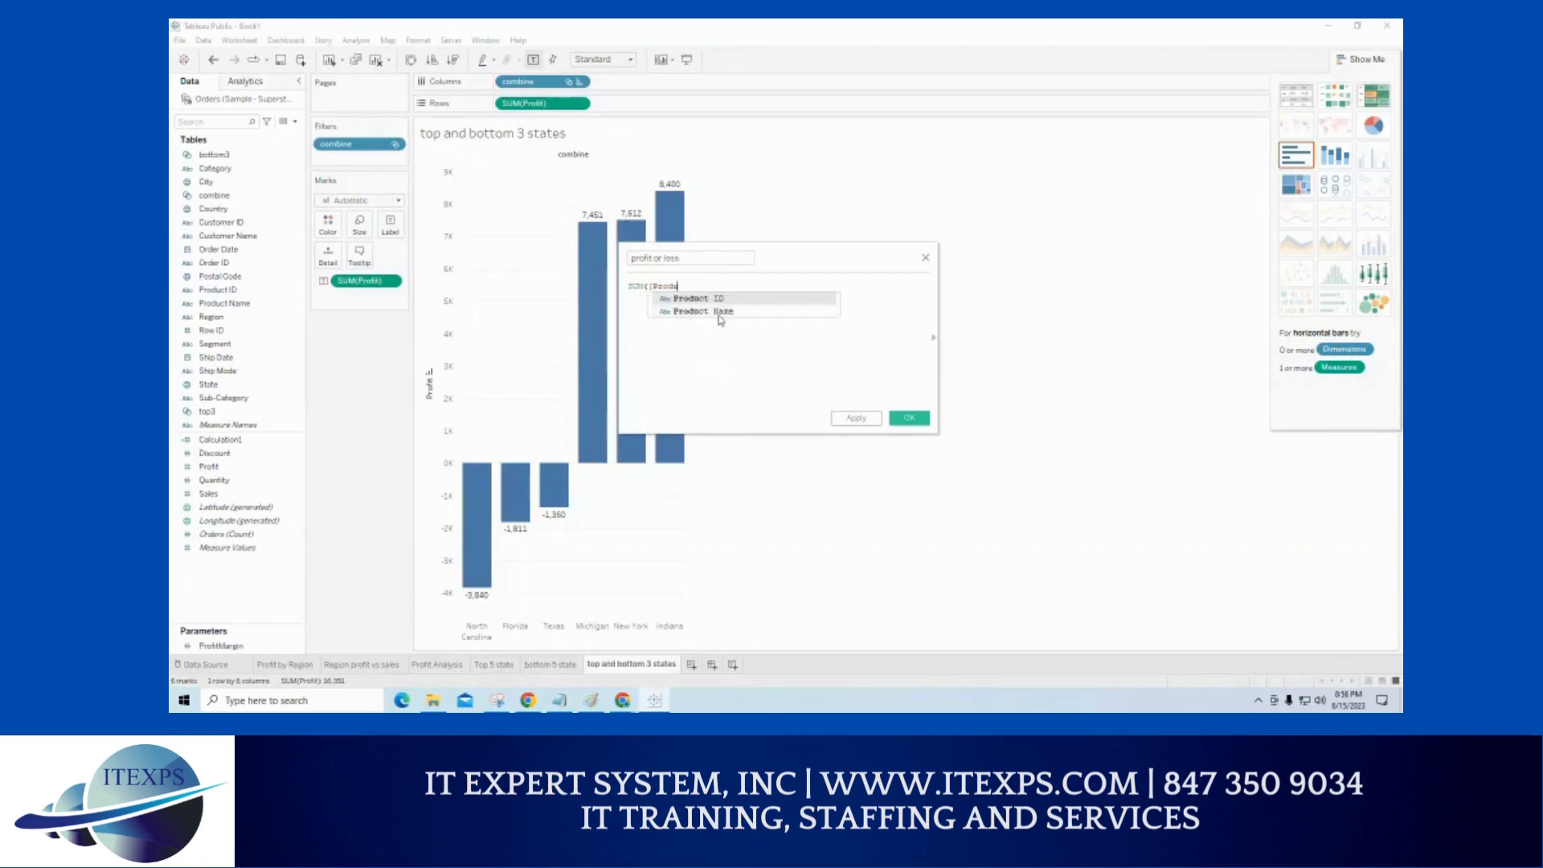
{"action": "key", "text": "BackSpace"}
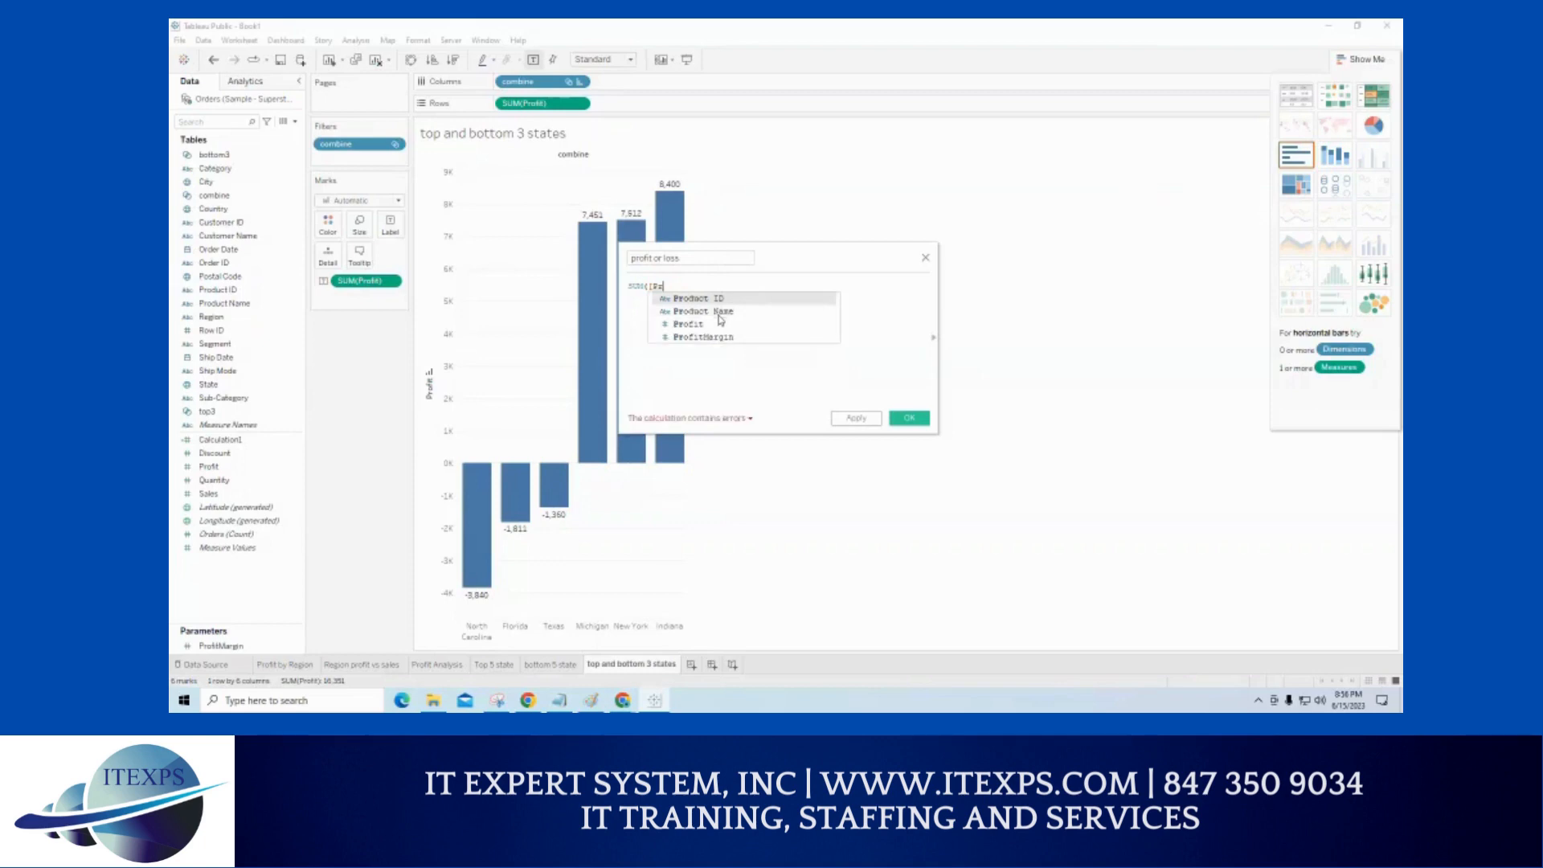
{"action": "double_click", "coordinate": [692, 324]}
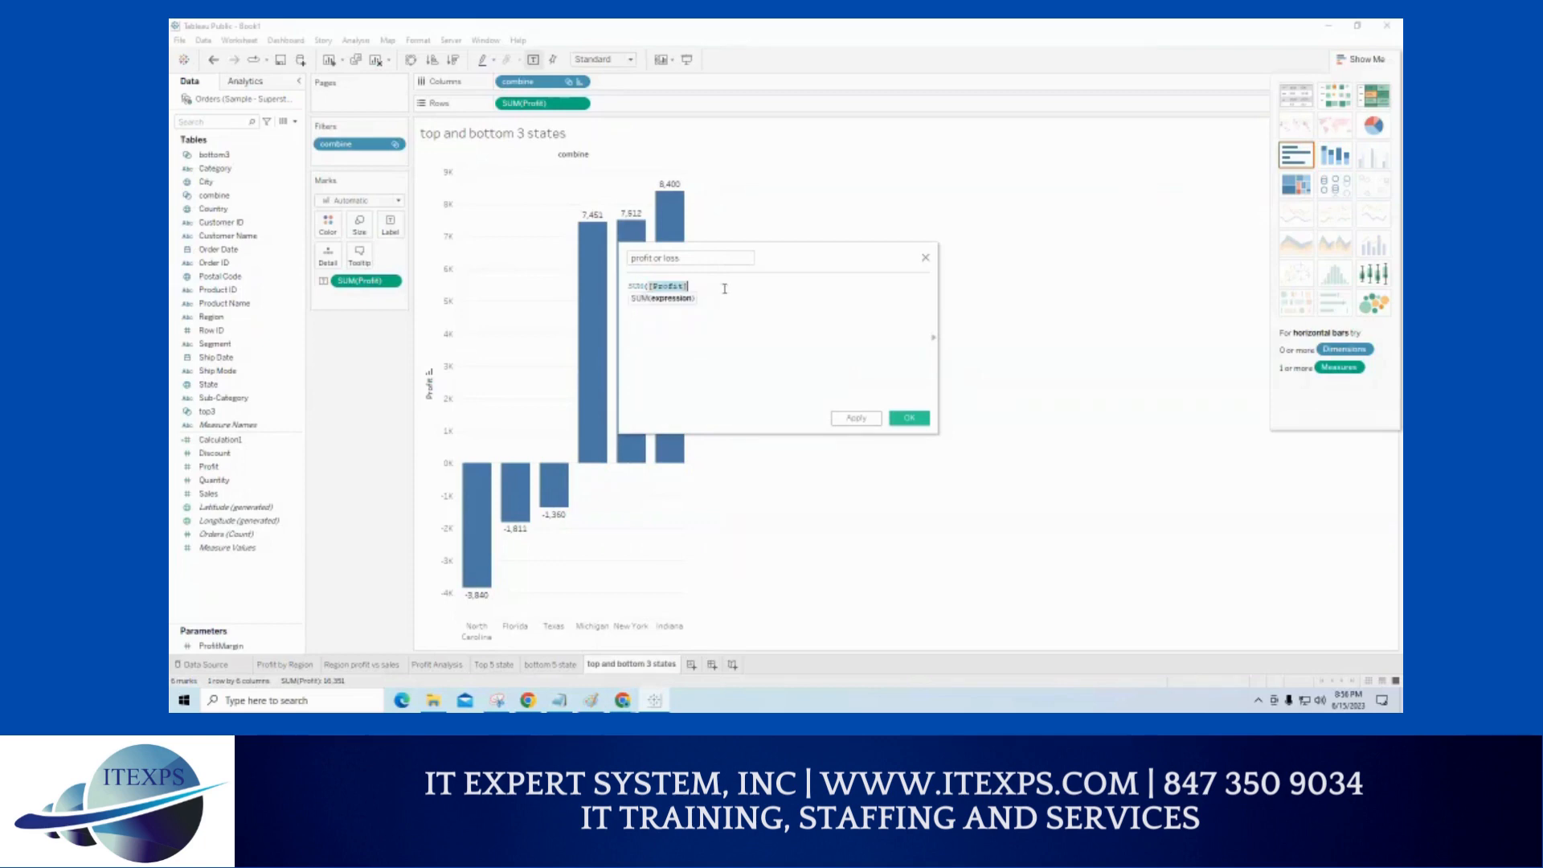
{"action": "type", "text": ") >0"}
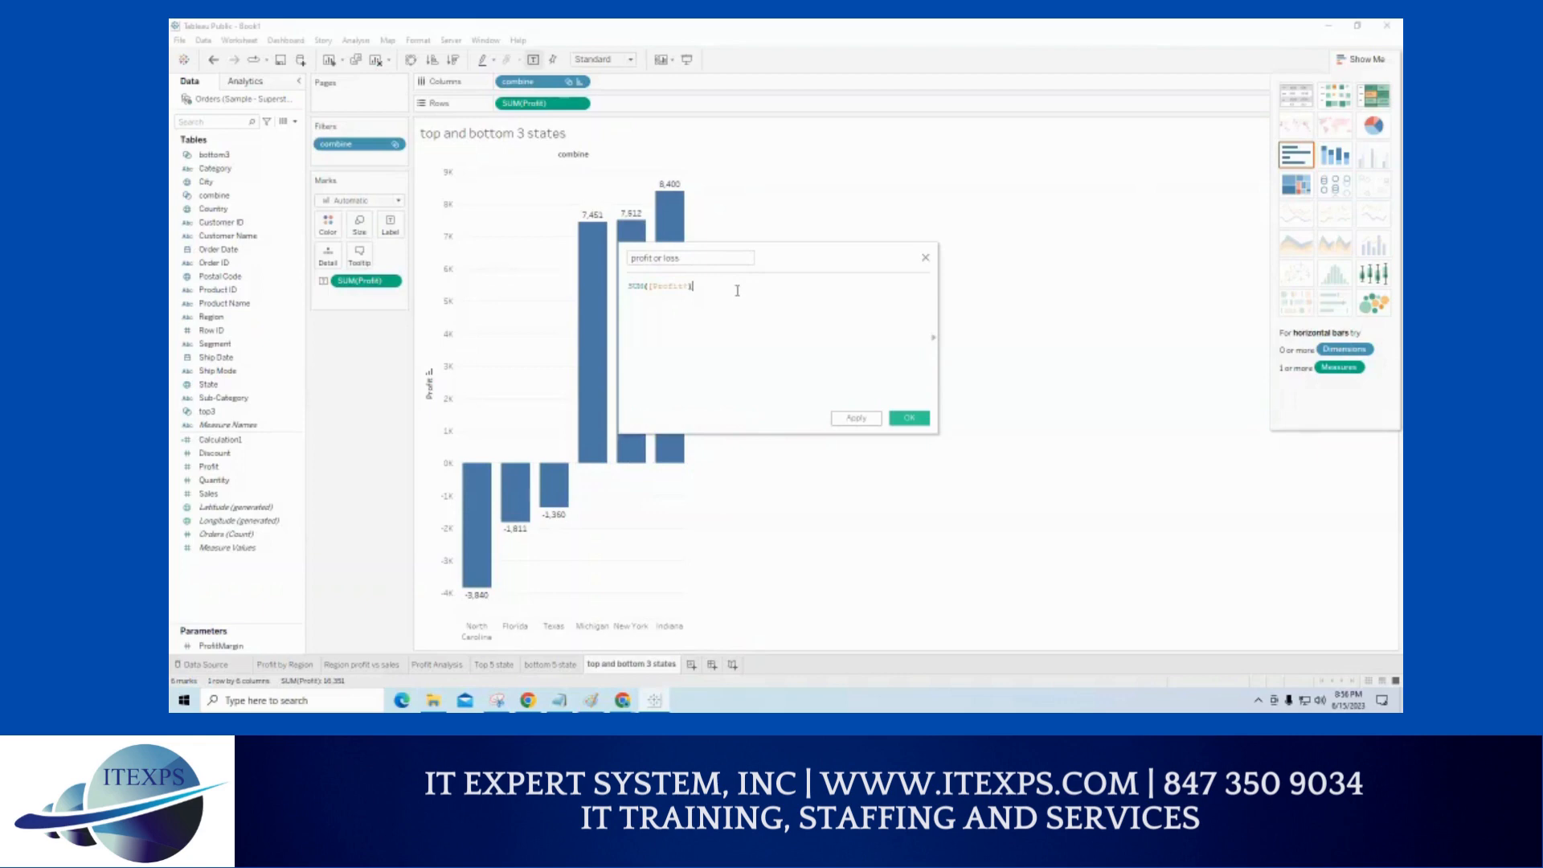
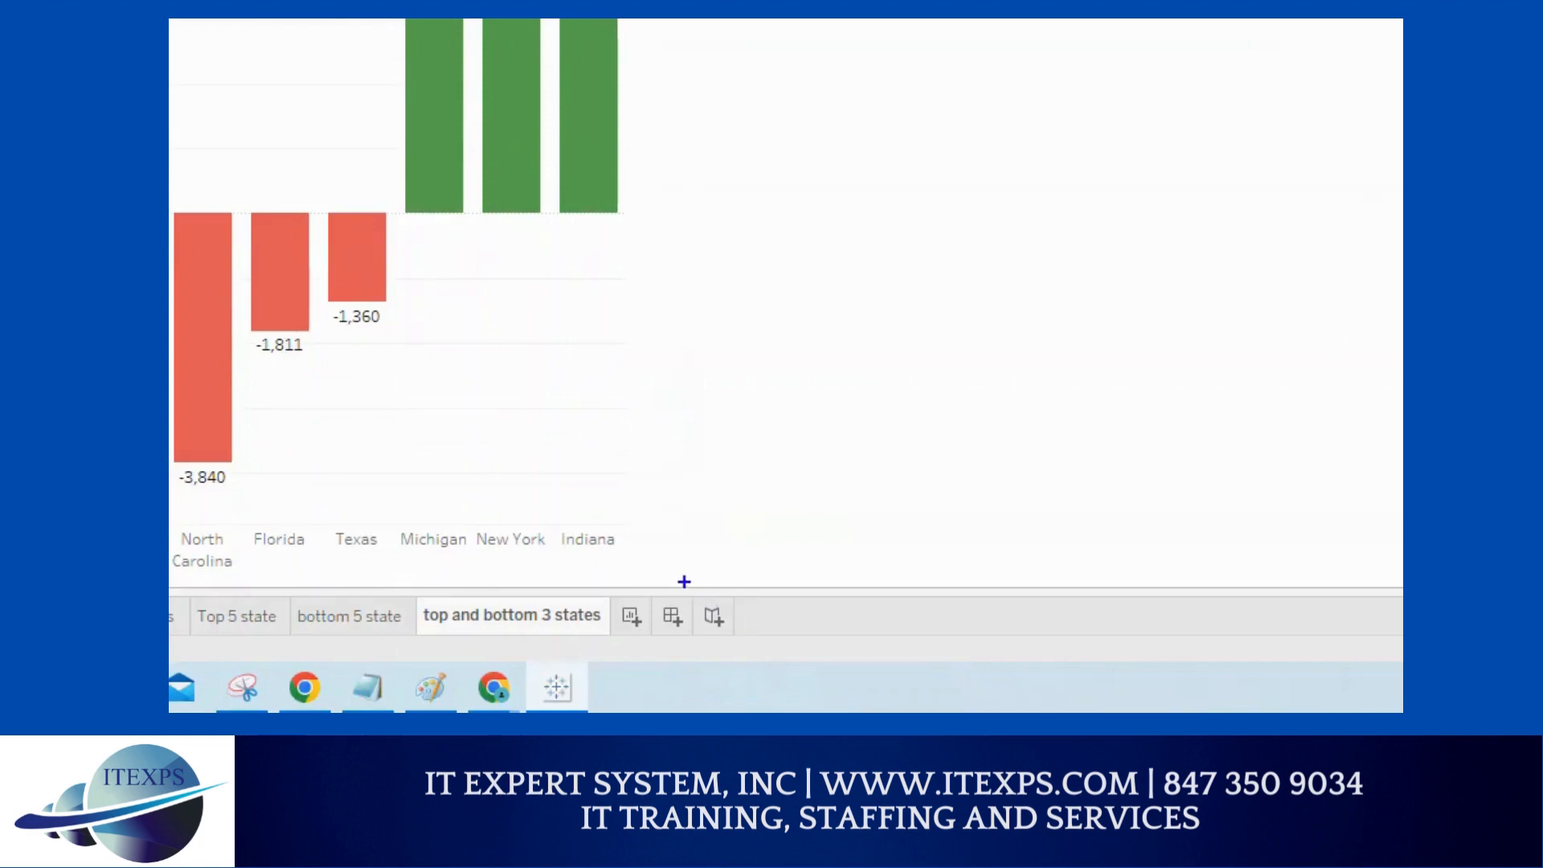
- Add a new dashboard to the workbook and rename it "Profit Anaysis Dashboard"
{"action": "mouse_move", "coordinate": [685, 580]}
{"action": "left_mouse_down"}
{"action": "mouse_move", "coordinate": [667, 580]}
{"action": "mouse_move", "coordinate": [664, 643]}
{"action": "mouse_move", "coordinate": [688, 631]}
{"action": "mouse_move", "coordinate": [683, 583]}
{"action": "mouse_move", "coordinate": [648, 632]}
{"action": "mouse_move", "coordinate": [695, 655]}
{"action": "mouse_move", "coordinate": [692, 575]}
{"action": "left_mouse_up"}
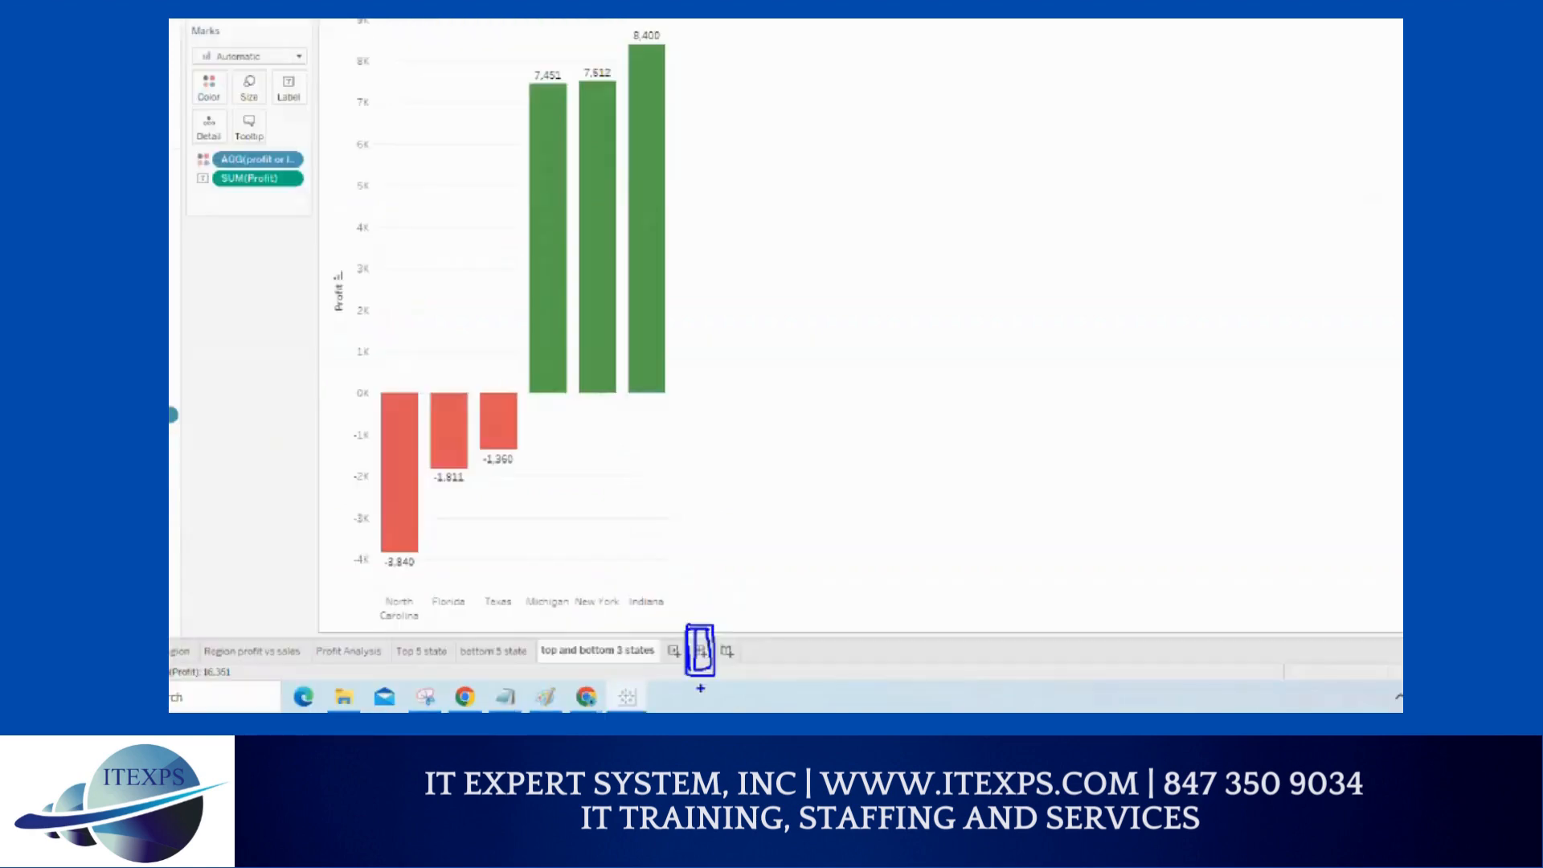
{"action": "left_click", "coordinate": [699, 651]}
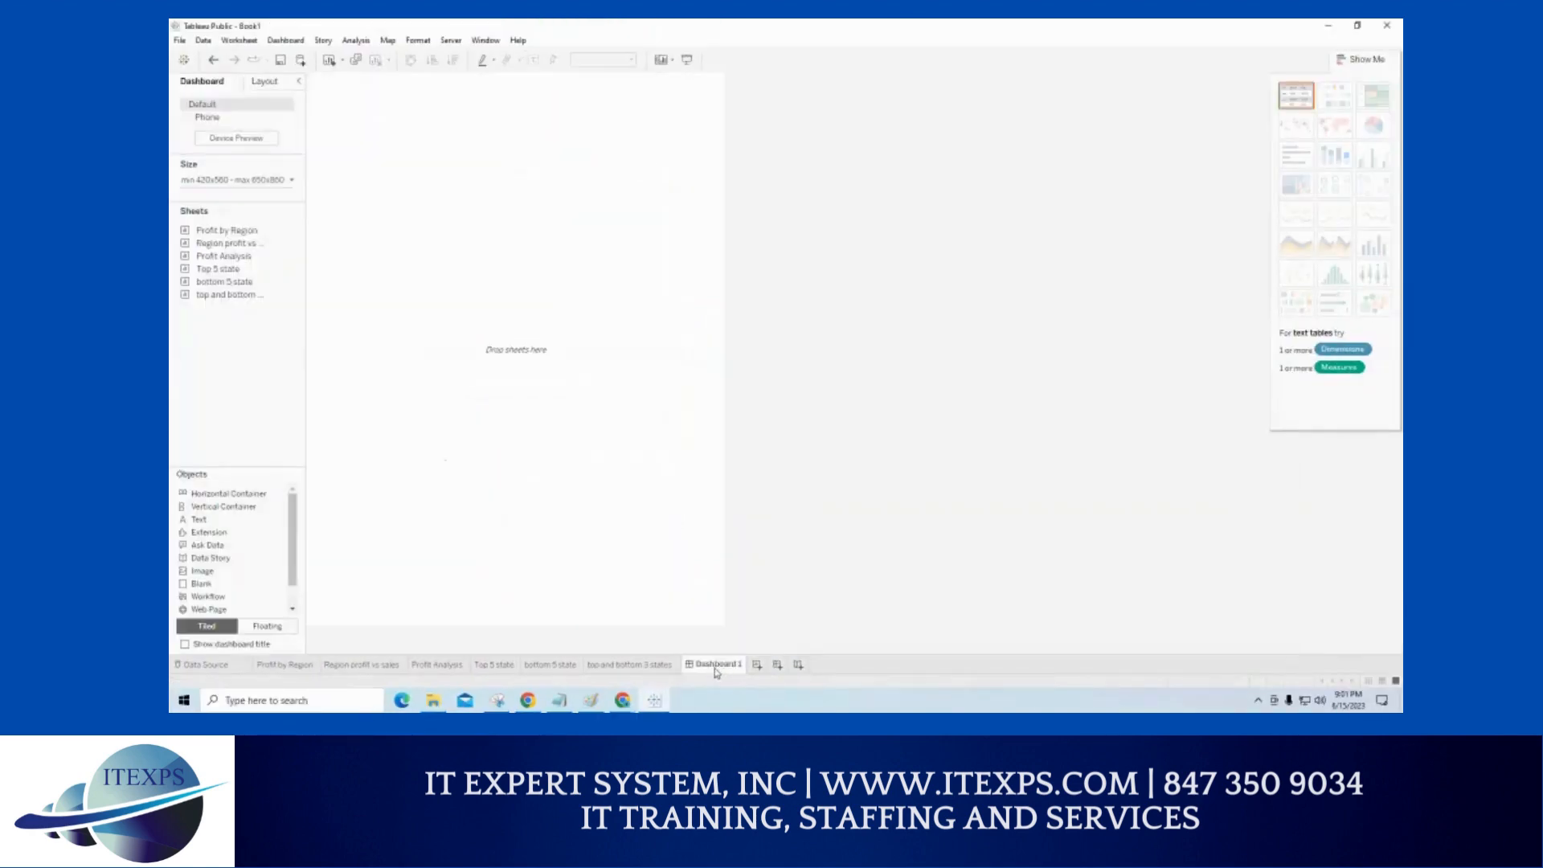
{"action": "double_click", "coordinate": [714, 665]}
{"action": "type", "text": "Profit Analysis Dashboard"}
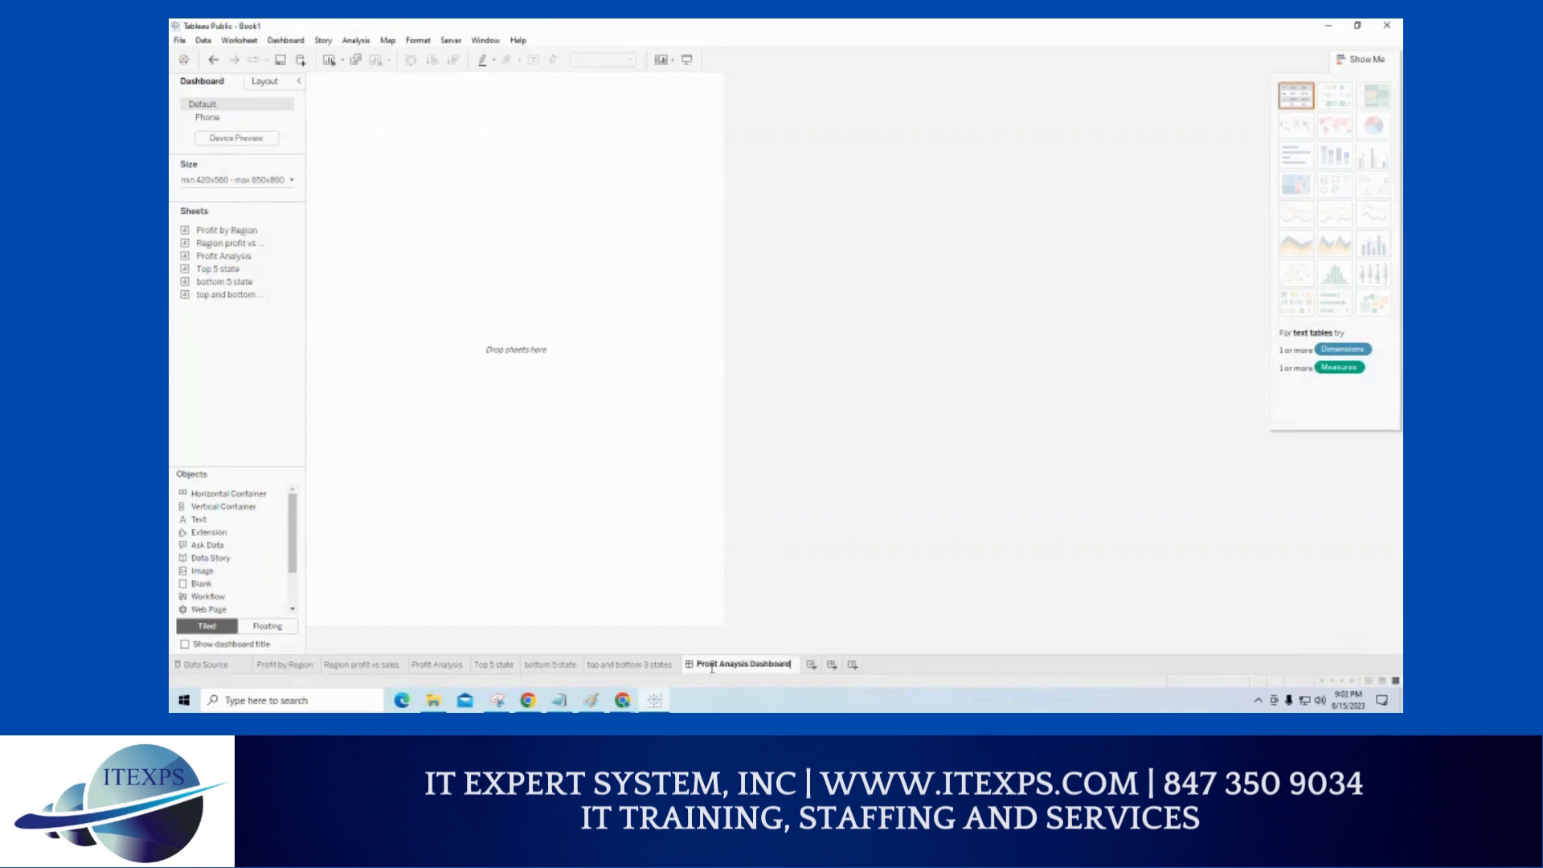
{"action": "key", "text": "Return"}
{"action": "key", "text": "ctrl+1"}
{"action": "left_click", "coordinate": [706, 623]}
{"action": "mouse_move", "coordinate": [661, 615]}
{"action": "left_mouse_down"}
{"action": "mouse_move", "coordinate": [704, 592]}
{"action": "mouse_move", "coordinate": [873, 599]}
{"action": "mouse_move", "coordinate": [696, 656]}
{"action": "mouse_move", "coordinate": [651, 617]}
{"action": "mouse_move", "coordinate": [803, 586]}
{"action": "left_mouse_up"}
{"action": "mouse_move", "coordinate": [896, 614]}
{"action": "left_mouse_down"}
{"action": "mouse_move", "coordinate": [897, 527]}
{"action": "mouse_move", "coordinate": [924, 456]}
{"action": "left_mouse_up"}
{"action": "mouse_move", "coordinate": [944, 643]}
{"action": "left_mouse_down"}
{"action": "mouse_move", "coordinate": [943, 679]}
{"action": "mouse_move", "coordinate": [884, 710]}
{"action": "left_mouse_up"}
{"action": "mouse_move", "coordinate": [972, 609]}
{"action": "left_mouse_down"}
{"action": "mouse_move", "coordinate": [1026, 530]}
{"action": "mouse_move", "coordinate": [1065, 536]}
{"action": "mouse_move", "coordinate": [1065, 559]}
{"action": "left_mouse_up"}
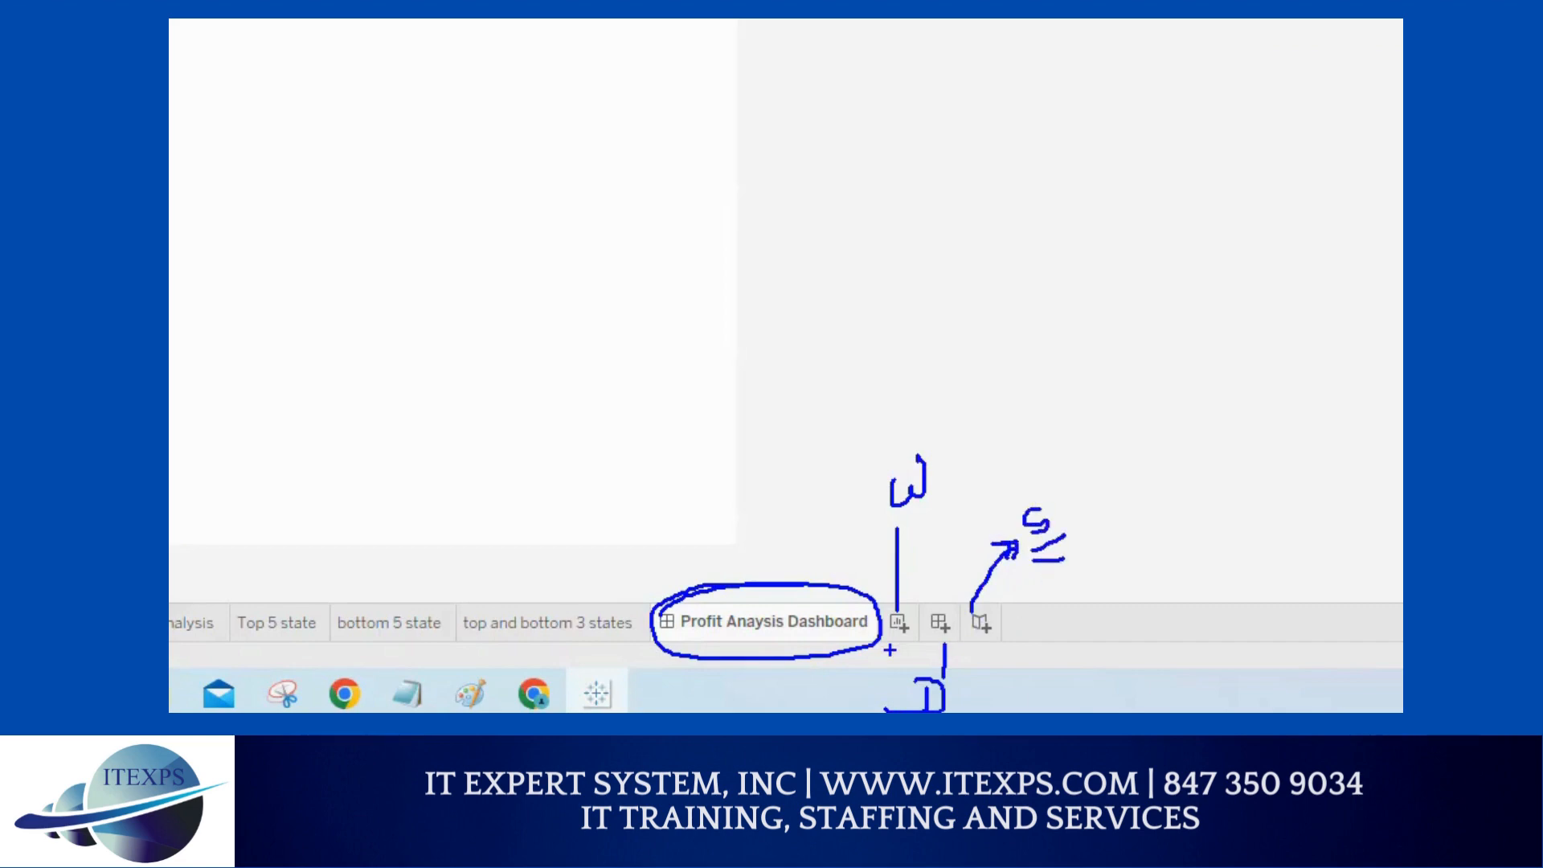
{"action": "key", "text": "Escape"}
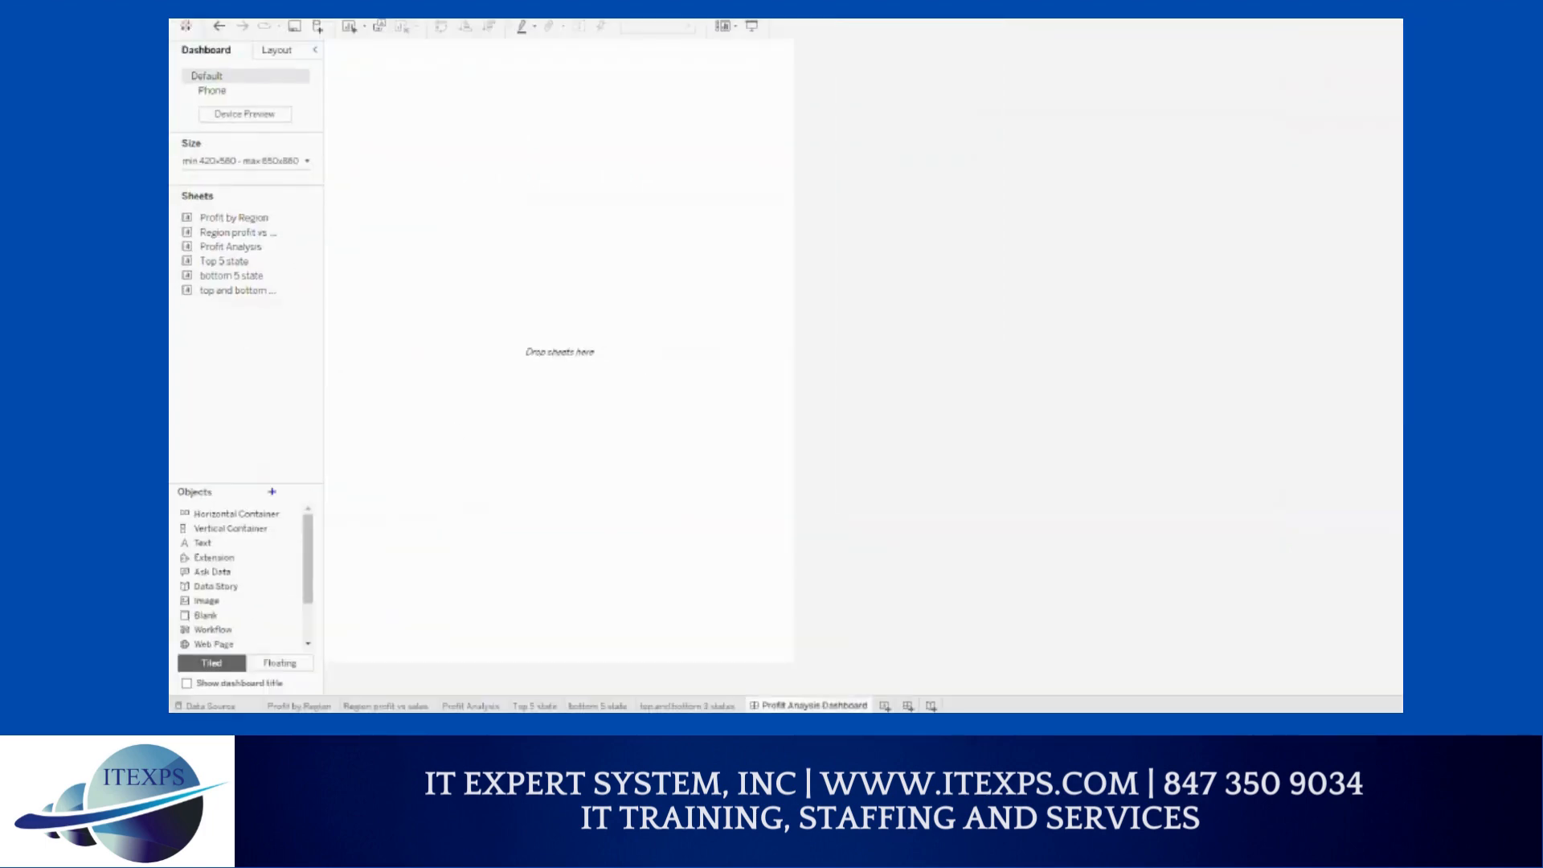
{"action": "mouse_move", "coordinate": [277, 665]}
{"action": "left_mouse_down"}
{"action": "mouse_move", "coordinate": [256, 678]}
{"action": "mouse_move", "coordinate": [393, 654]}
{"action": "mouse_move", "coordinate": [647, 684]}
{"action": "mouse_move", "coordinate": [618, 684]}
{"action": "left_mouse_up"}
{"action": "mouse_move", "coordinate": [421, 591]}
{"action": "left_mouse_down"}
{"action": "mouse_move", "coordinate": [320, 283]}
{"action": "mouse_move", "coordinate": [296, 291]}
{"action": "mouse_move", "coordinate": [305, 309]}
{"action": "left_mouse_up"}
{"action": "mouse_move", "coordinate": [319, 42]}
{"action": "left_mouse_down"}
{"action": "mouse_move", "coordinate": [739, 27]}
{"action": "mouse_move", "coordinate": [792, 242]}
{"action": "mouse_move", "coordinate": [789, 586]}
{"action": "mouse_move", "coordinate": [449, 611]}
{"action": "mouse_move", "coordinate": [343, 580]}
{"action": "mouse_move", "coordinate": [370, 46]}
{"action": "left_mouse_up"}
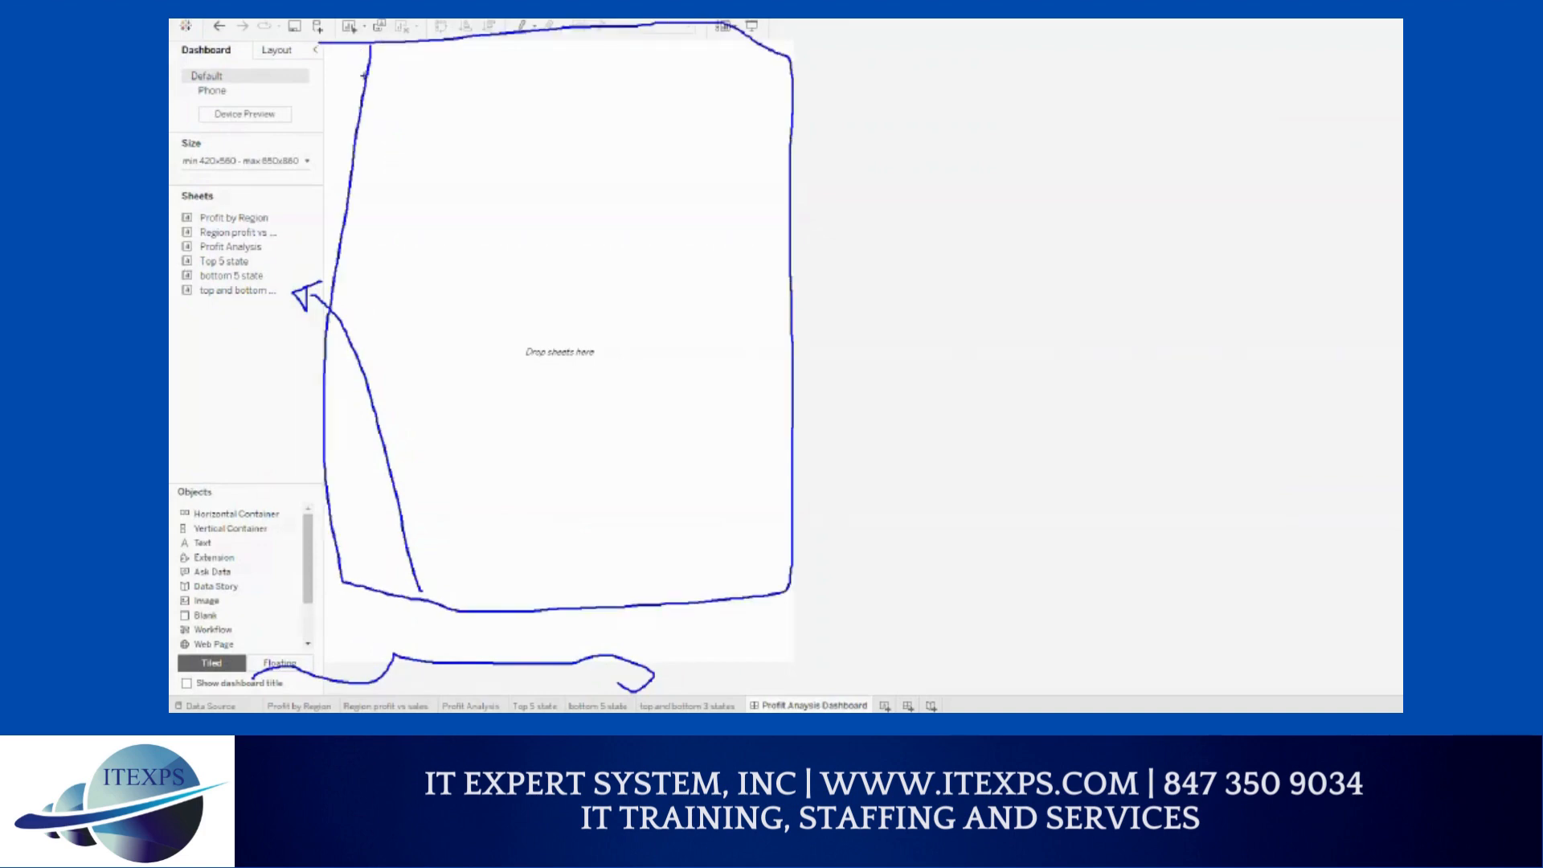
{"action": "key", "text": "Escape"}
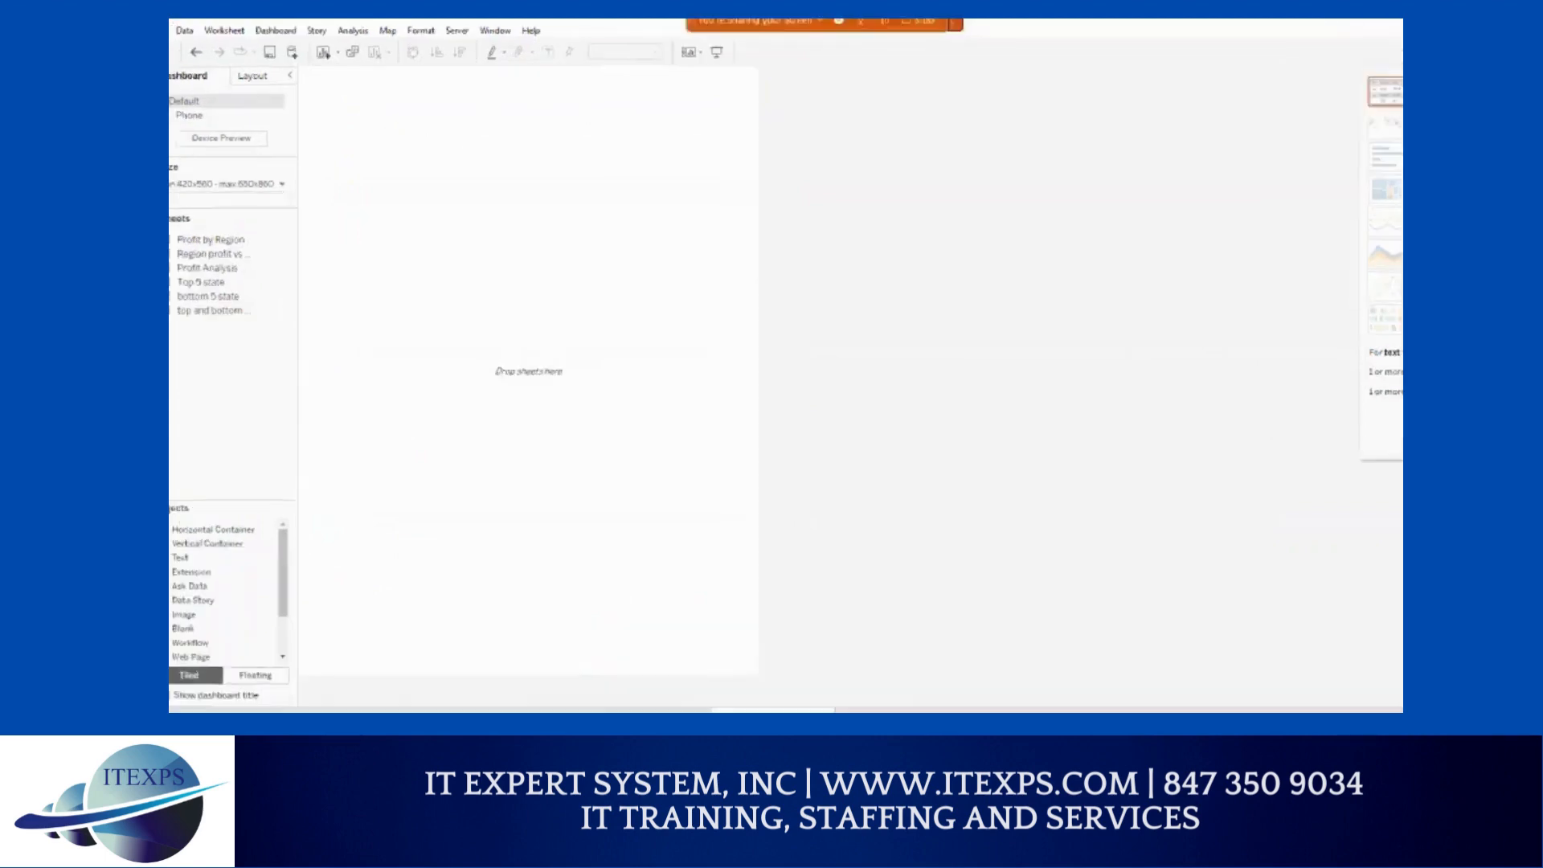
{"action": "mouse_move", "coordinate": [310, 70]}
{"action": "left_mouse_down"}
{"action": "mouse_move", "coordinate": [1336, 62]}
{"action": "mouse_move", "coordinate": [1386, 689]}
{"action": "mouse_move", "coordinate": [1119, 712]}
{"action": "mouse_move", "coordinate": [367, 705]}
{"action": "mouse_move", "coordinate": [283, 638]}
{"action": "mouse_move", "coordinate": [287, 60]}
{"action": "mouse_move", "coordinate": [325, 79]}
{"action": "mouse_move", "coordinate": [732, 84]}
{"action": "mouse_move", "coordinate": [740, 639]}
{"action": "mouse_move", "coordinate": [464, 660]}
{"action": "mouse_move", "coordinate": [315, 427]}
{"action": "mouse_move", "coordinate": [321, 100]}
{"action": "left_mouse_up"}
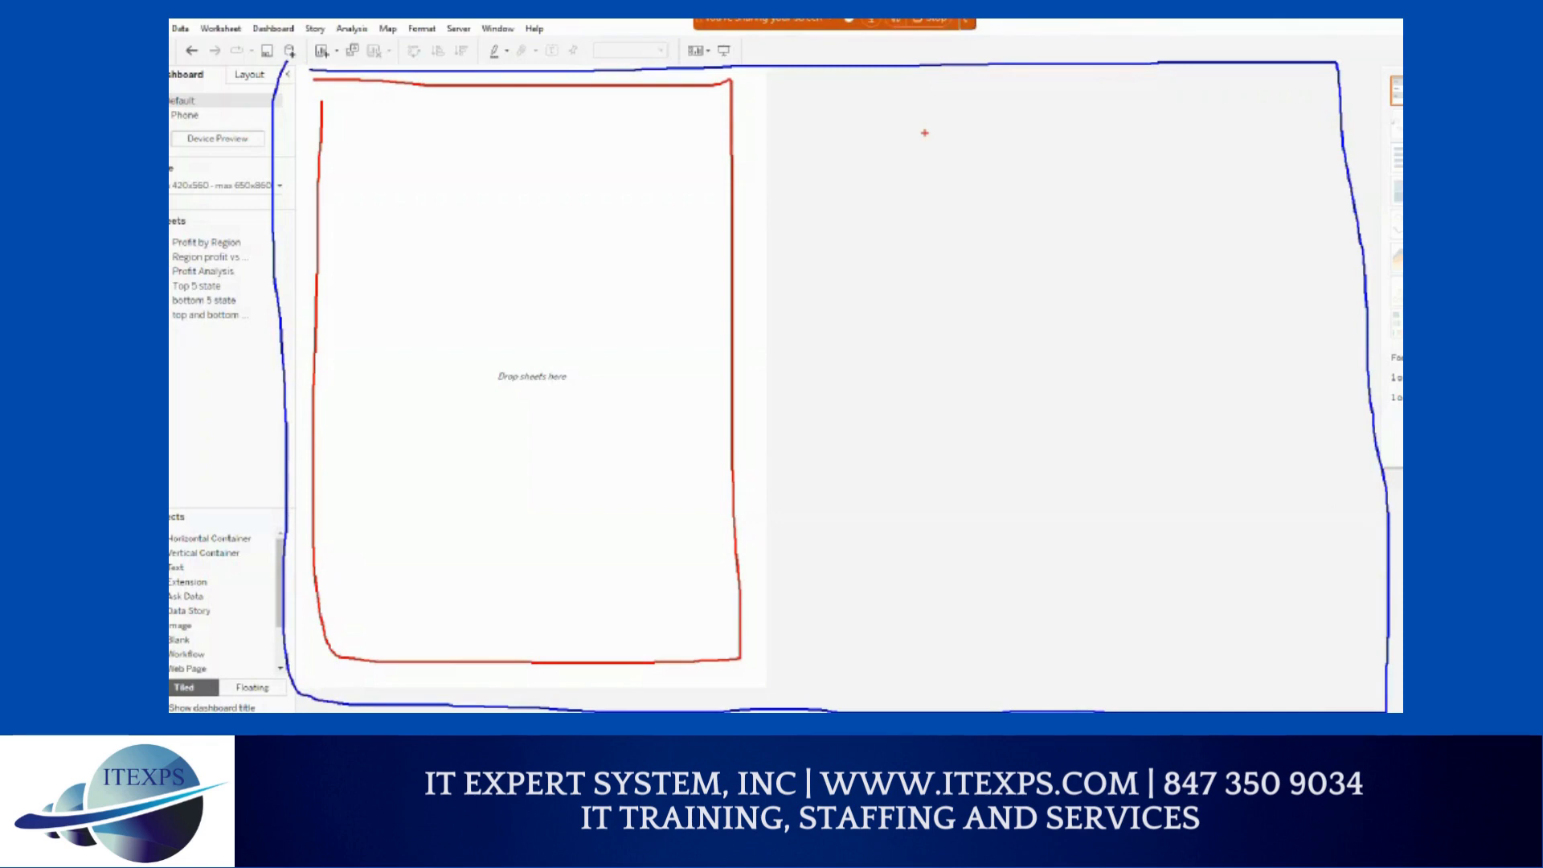
{"action": "mouse_move", "coordinate": [730, 279]}
{"action": "left_mouse_down"}
{"action": "mouse_move", "coordinate": [840, 282]}
{"action": "mouse_move", "coordinate": [840, 295]}
{"action": "mouse_move", "coordinate": [821, 274]}
{"action": "left_mouse_up"}
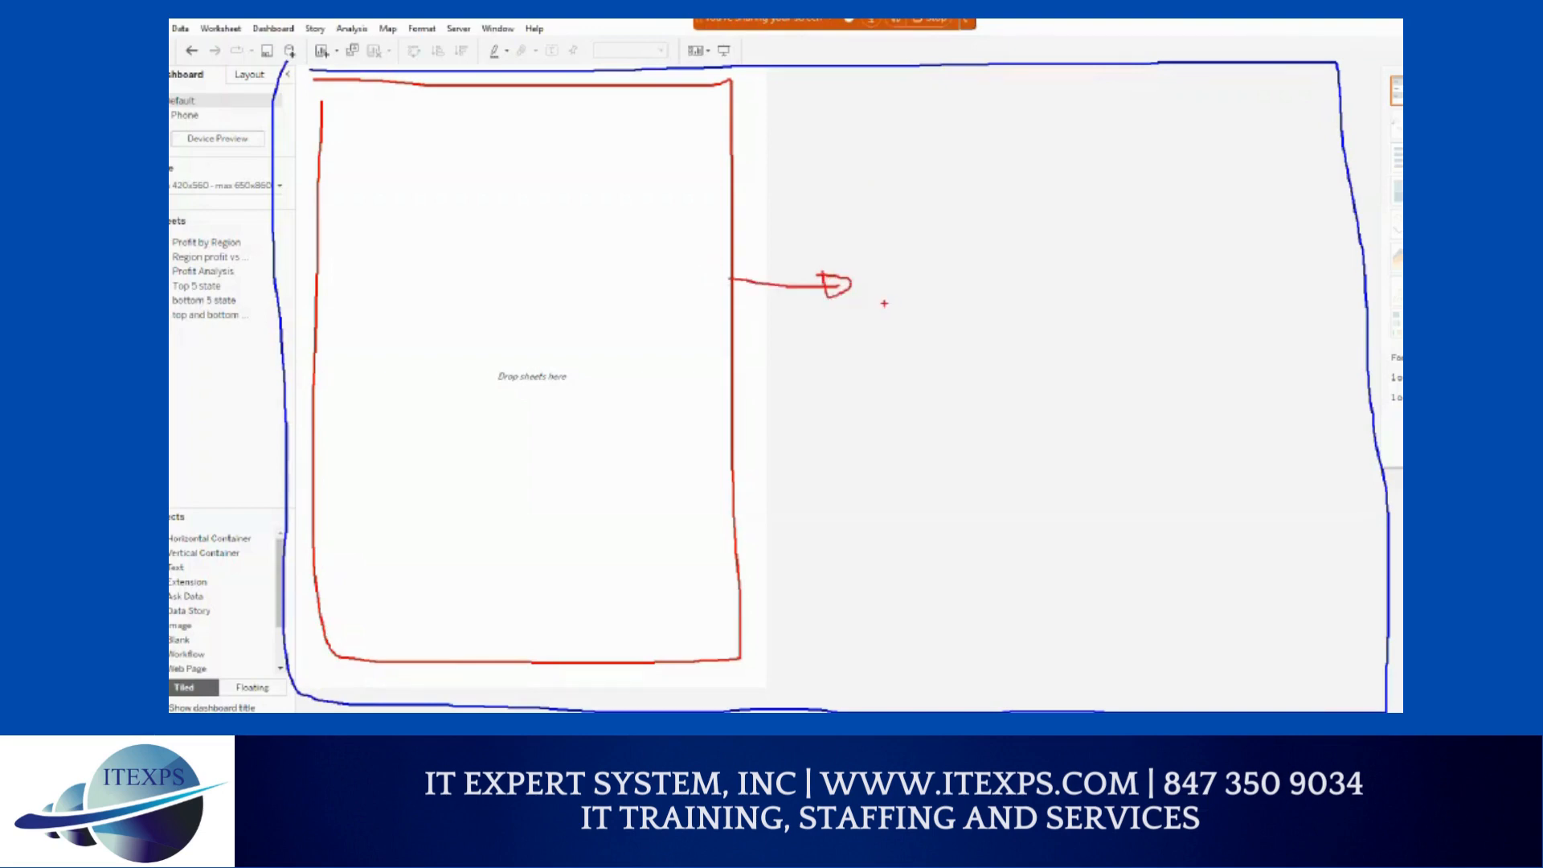
{"action": "key", "text": "Escape"}
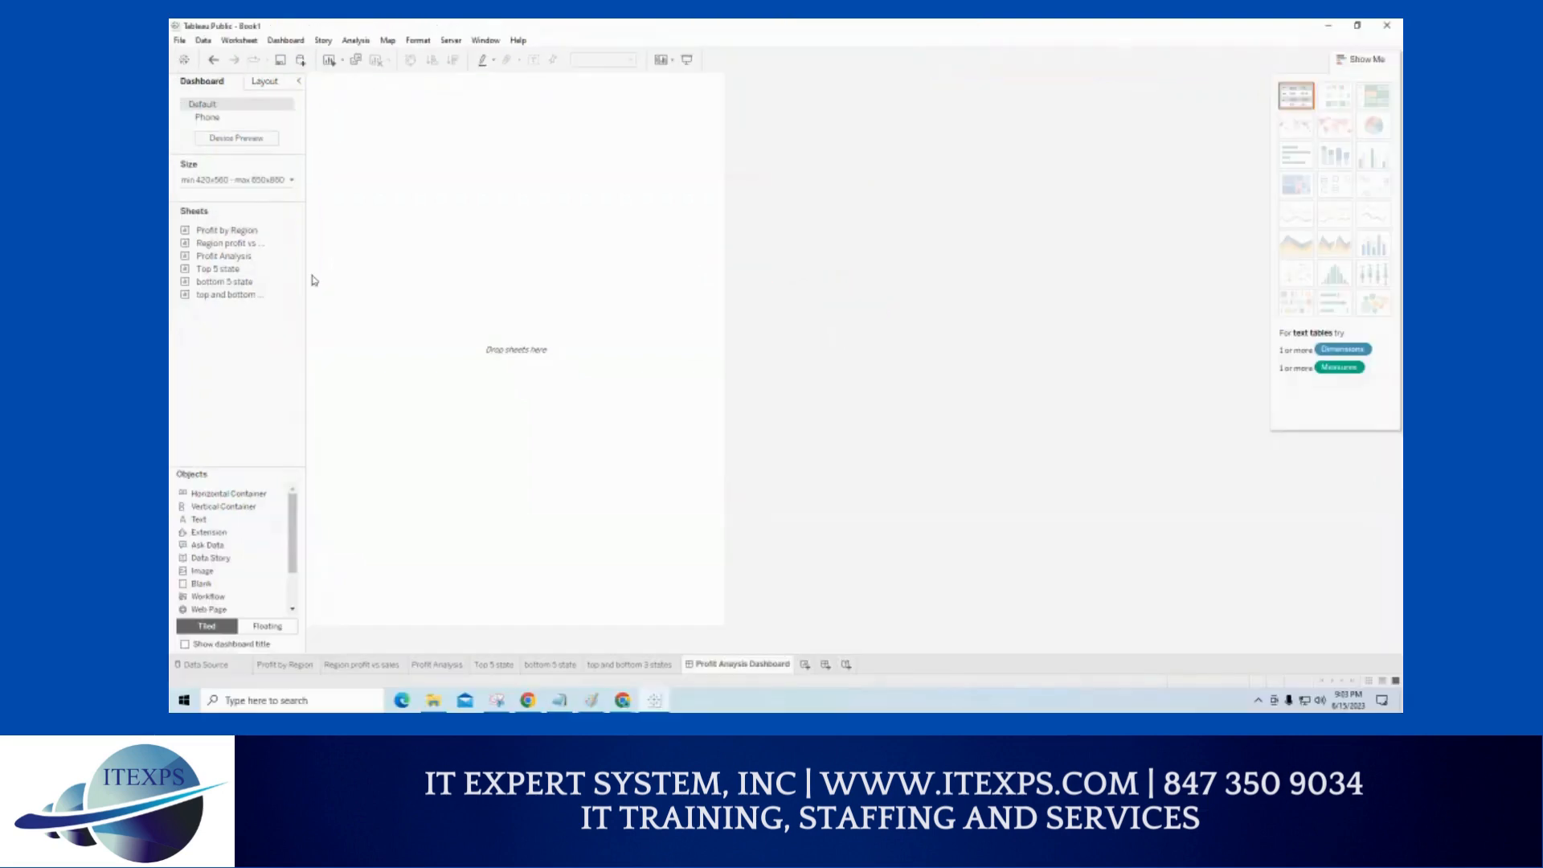
- Examine the dashboard's size setting, including its minimum and maximum range dimensions and the available sizing modes
{"action": "key", "text": "ctrl+1"}
{"action": "left_click", "coordinate": [272, 172]}
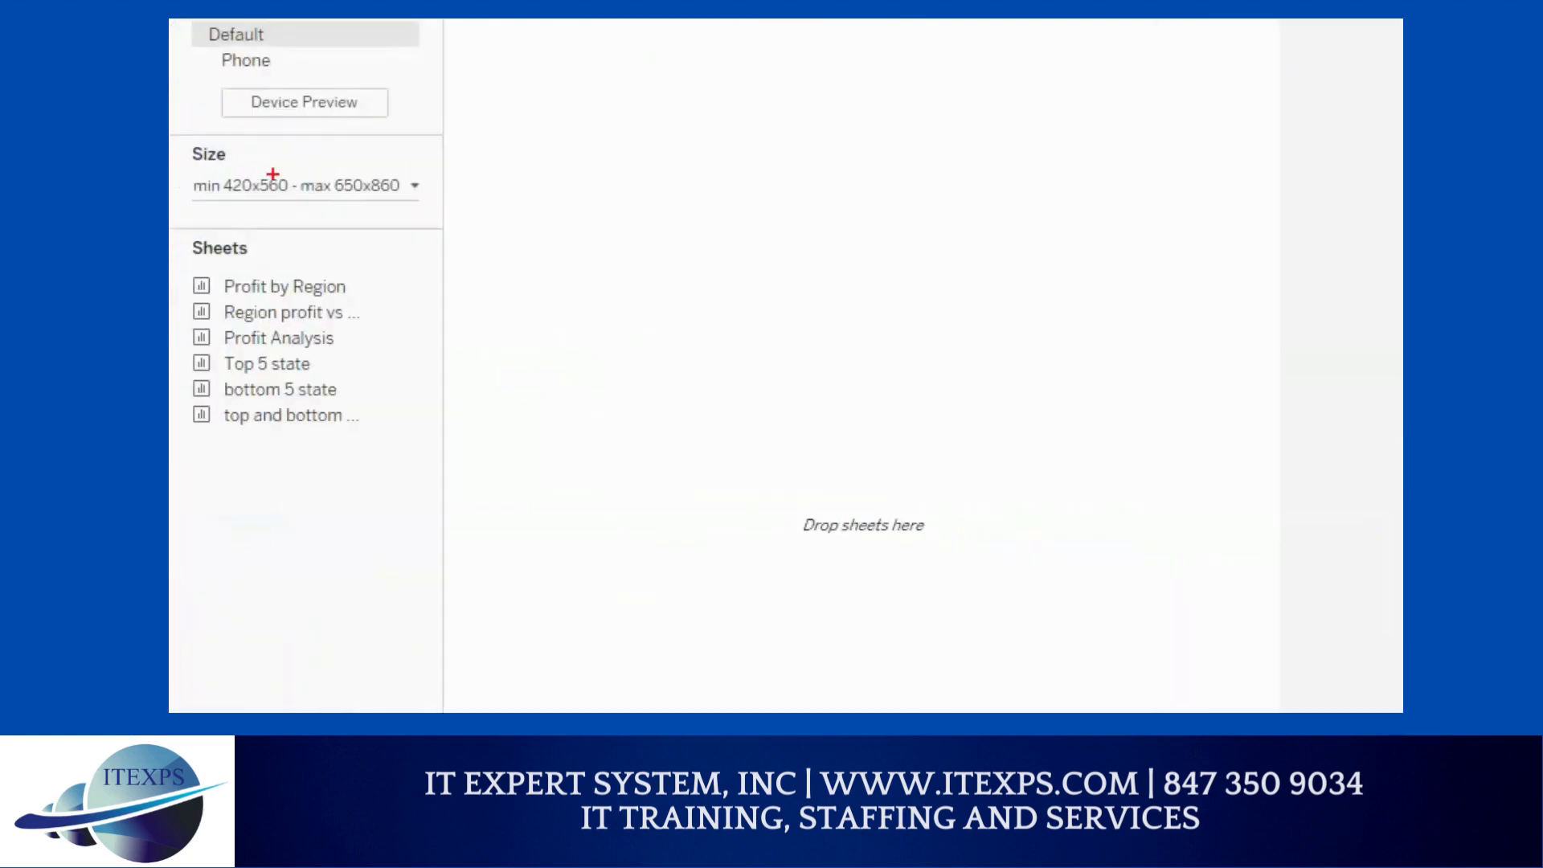
{"action": "mouse_move", "coordinate": [246, 144]}
{"action": "left_mouse_down"}
{"action": "mouse_move", "coordinate": [237, 163]}
{"action": "mouse_move", "coordinate": [201, 138]}
{"action": "left_mouse_up"}
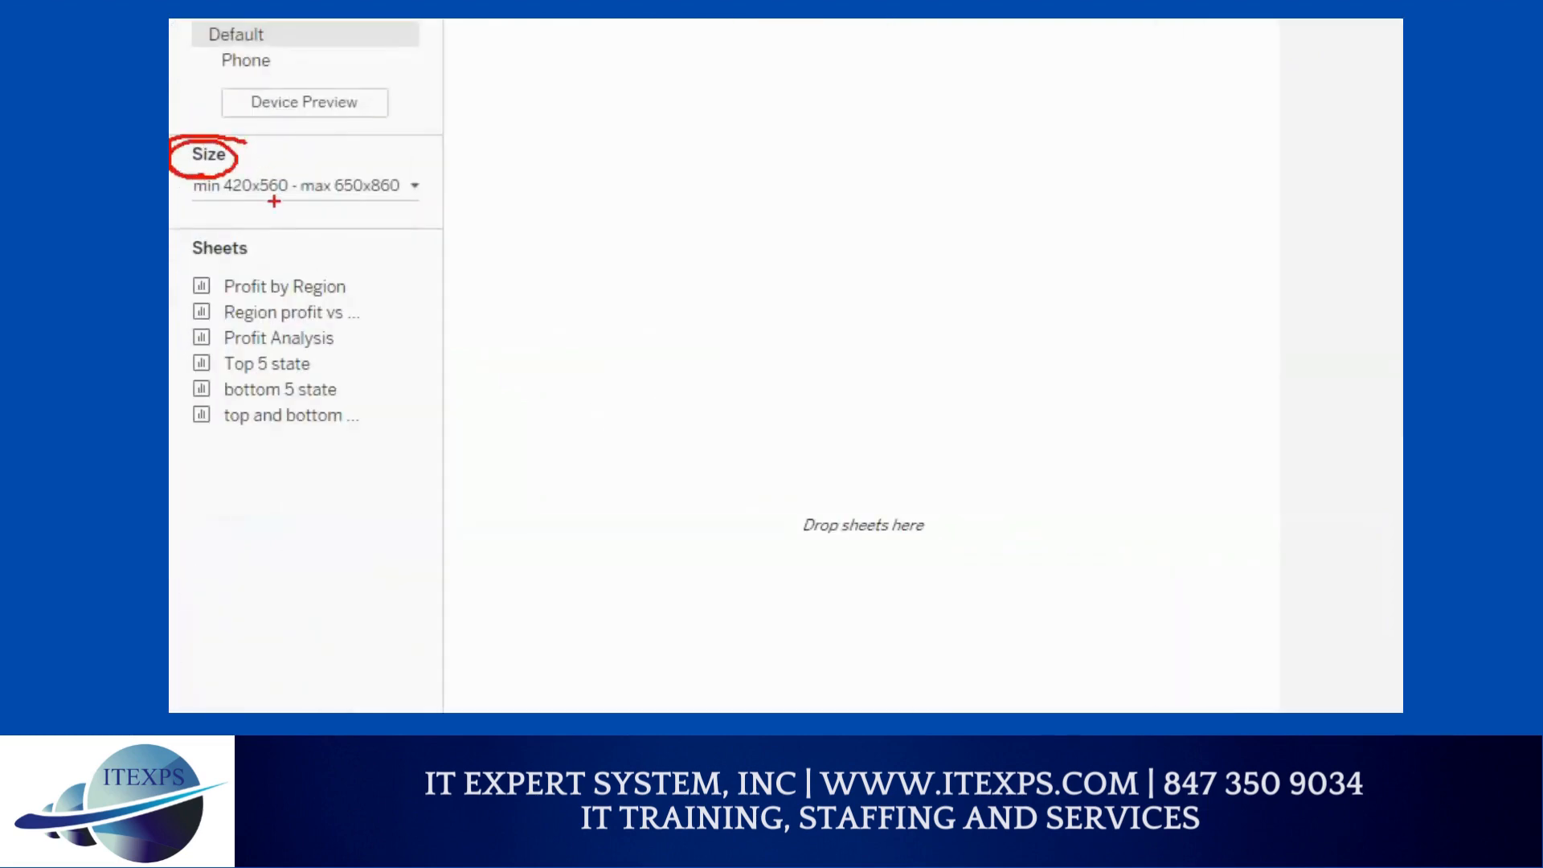
{"action": "mouse_move", "coordinate": [220, 196]}
{"action": "left_mouse_down"}
{"action": "mouse_move", "coordinate": [274, 196]}
{"action": "mouse_move", "coordinate": [263, 207]}
{"action": "left_mouse_up"}
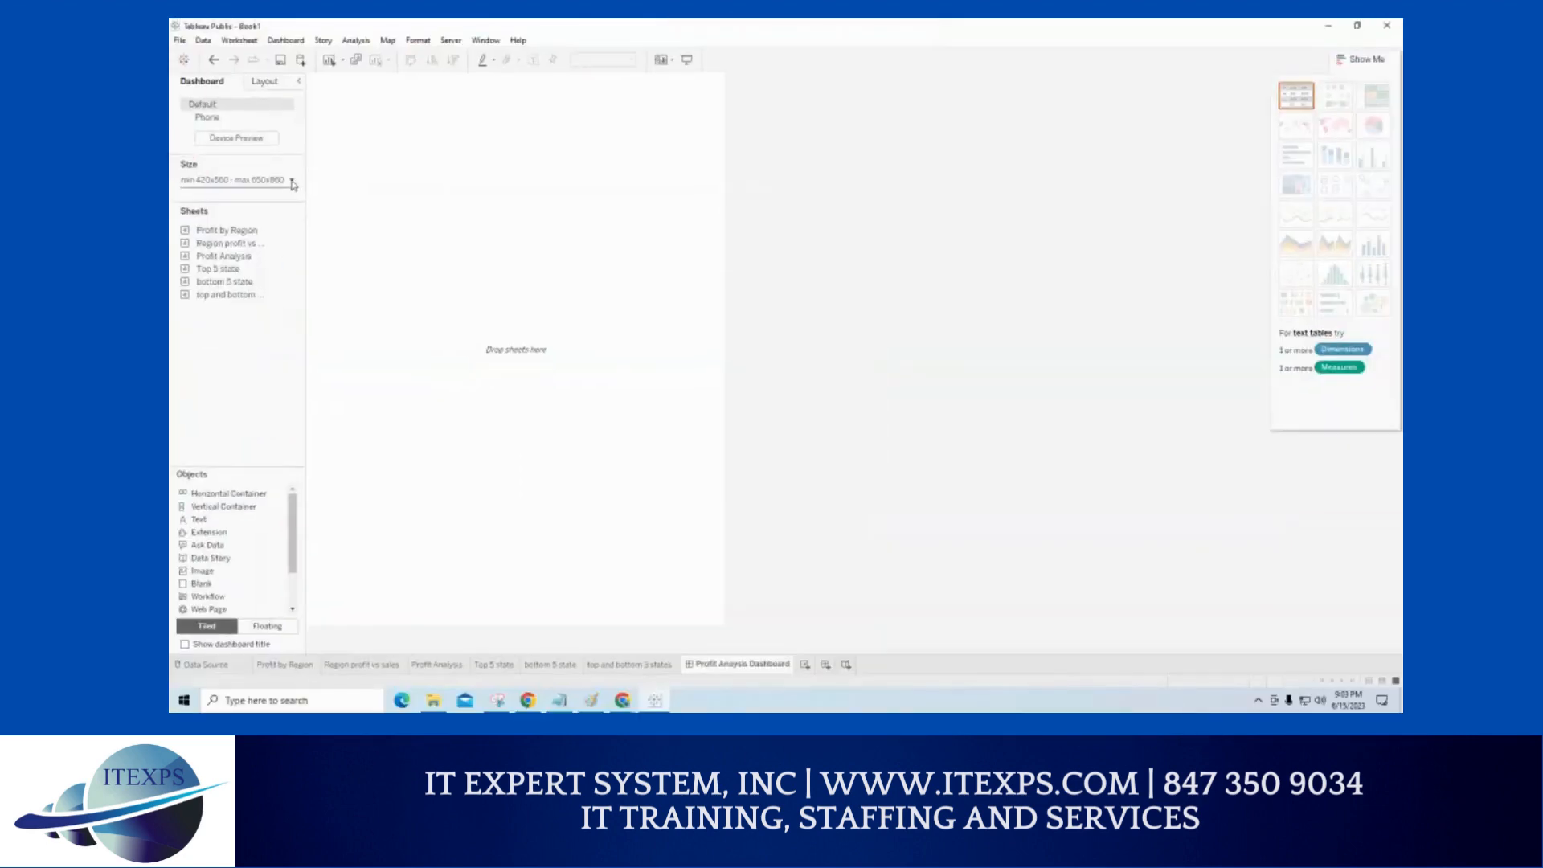
{"action": "left_click", "coordinate": [415, 186]}
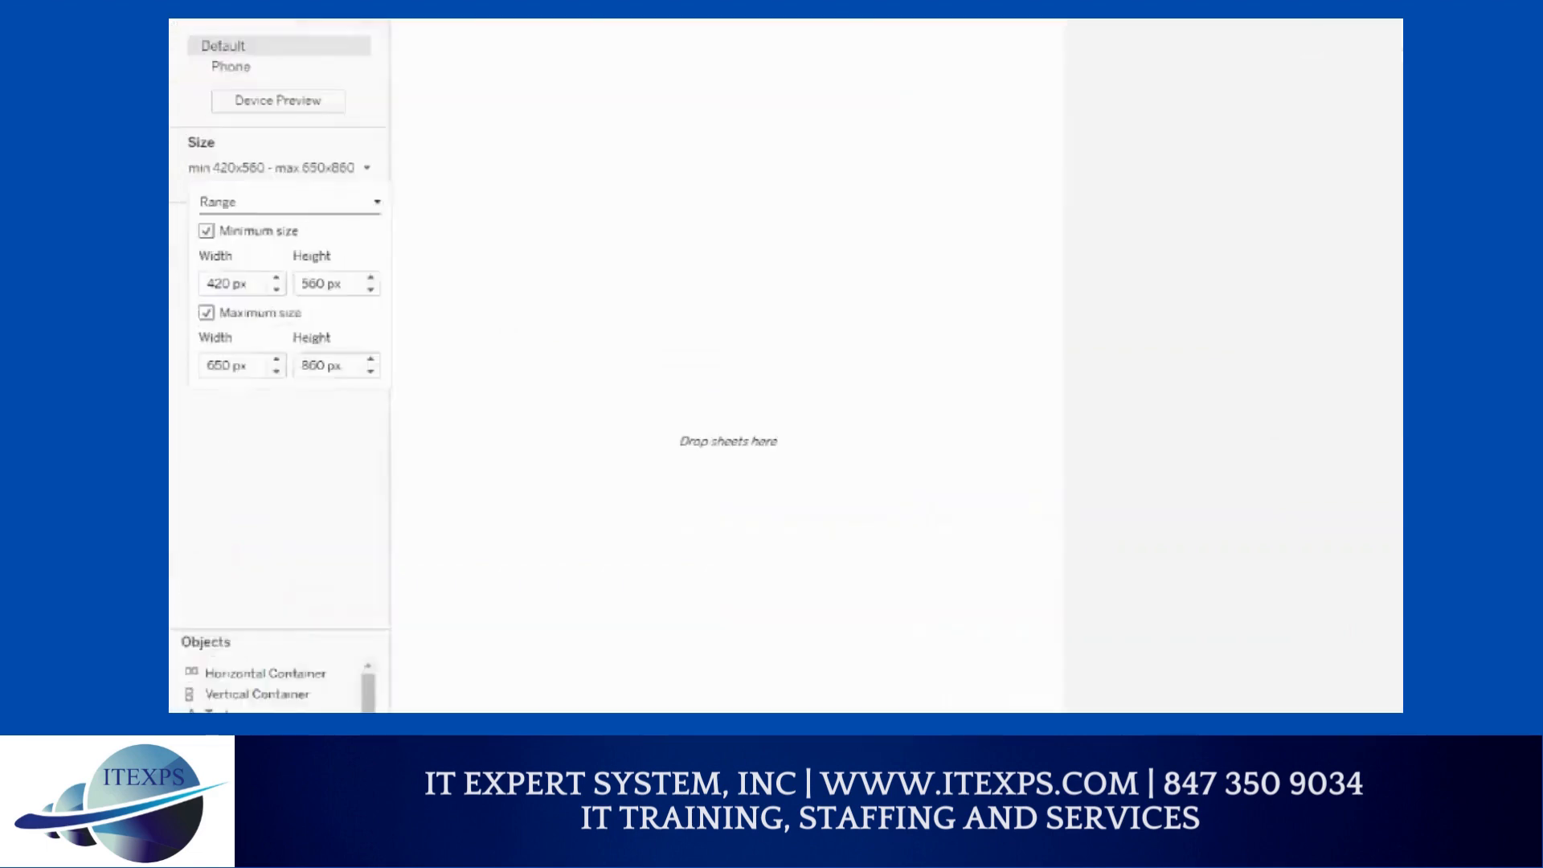
{"action": "mouse_move", "coordinate": [269, 197]}
{"action": "left_mouse_down"}
{"action": "mouse_move", "coordinate": [227, 194]}
{"action": "mouse_move", "coordinate": [254, 211]}
{"action": "mouse_move", "coordinate": [175, 192]}
{"action": "mouse_move", "coordinate": [265, 201]}
{"action": "mouse_move", "coordinate": [198, 204]}
{"action": "left_mouse_up"}
{"action": "left_click_drag", "start_coordinate": [413, 146], "coordinate": [406, 148]}
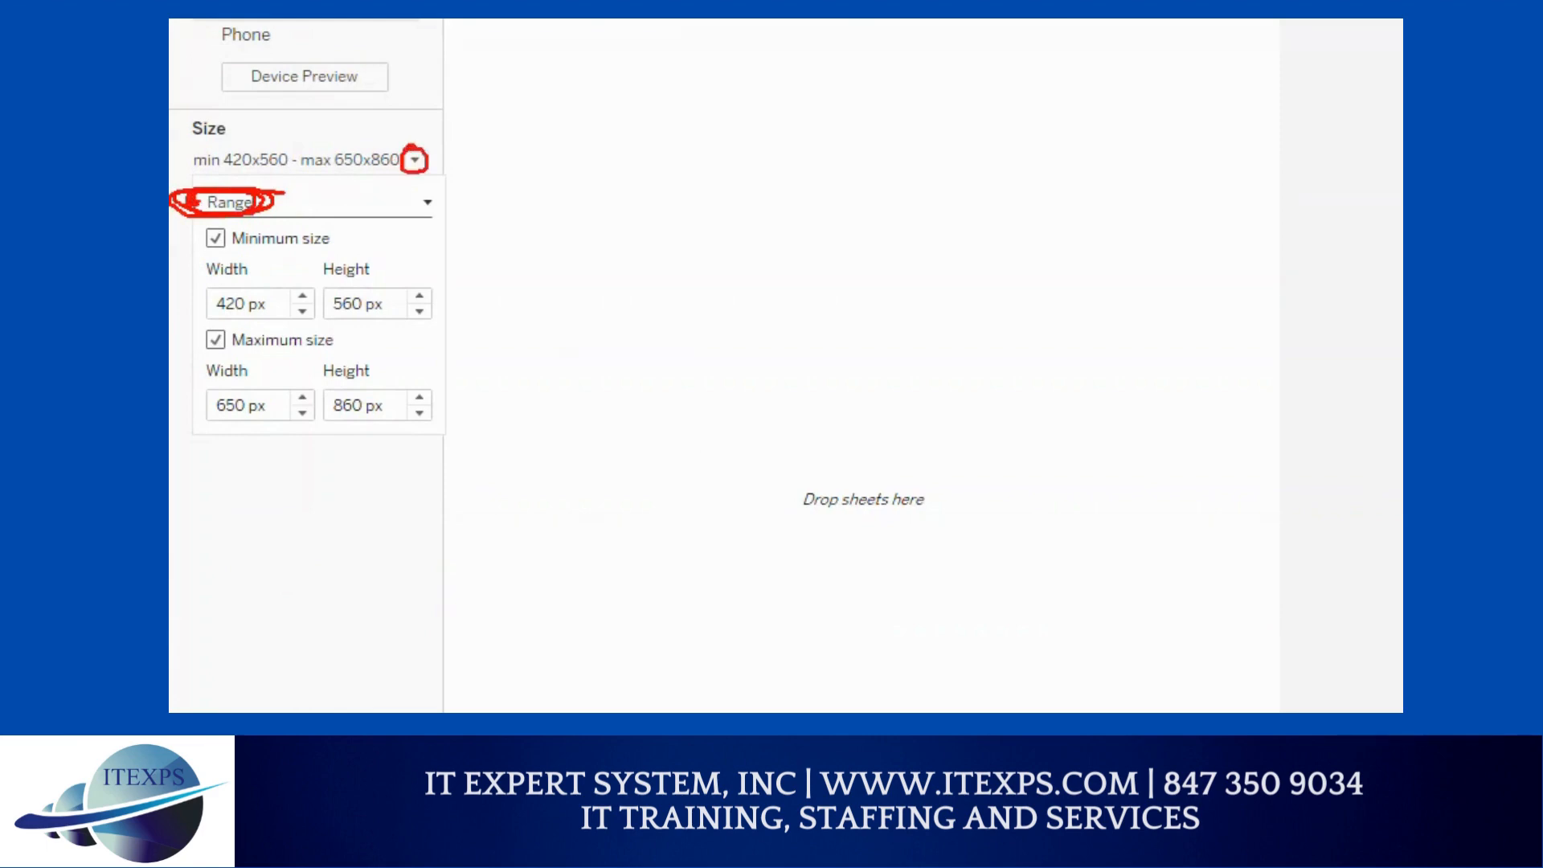
{"action": "left_click_drag", "start_coordinate": [231, 293], "coordinate": [232, 452]}
{"action": "left_click_drag", "start_coordinate": [354, 285], "coordinate": [354, 416]}
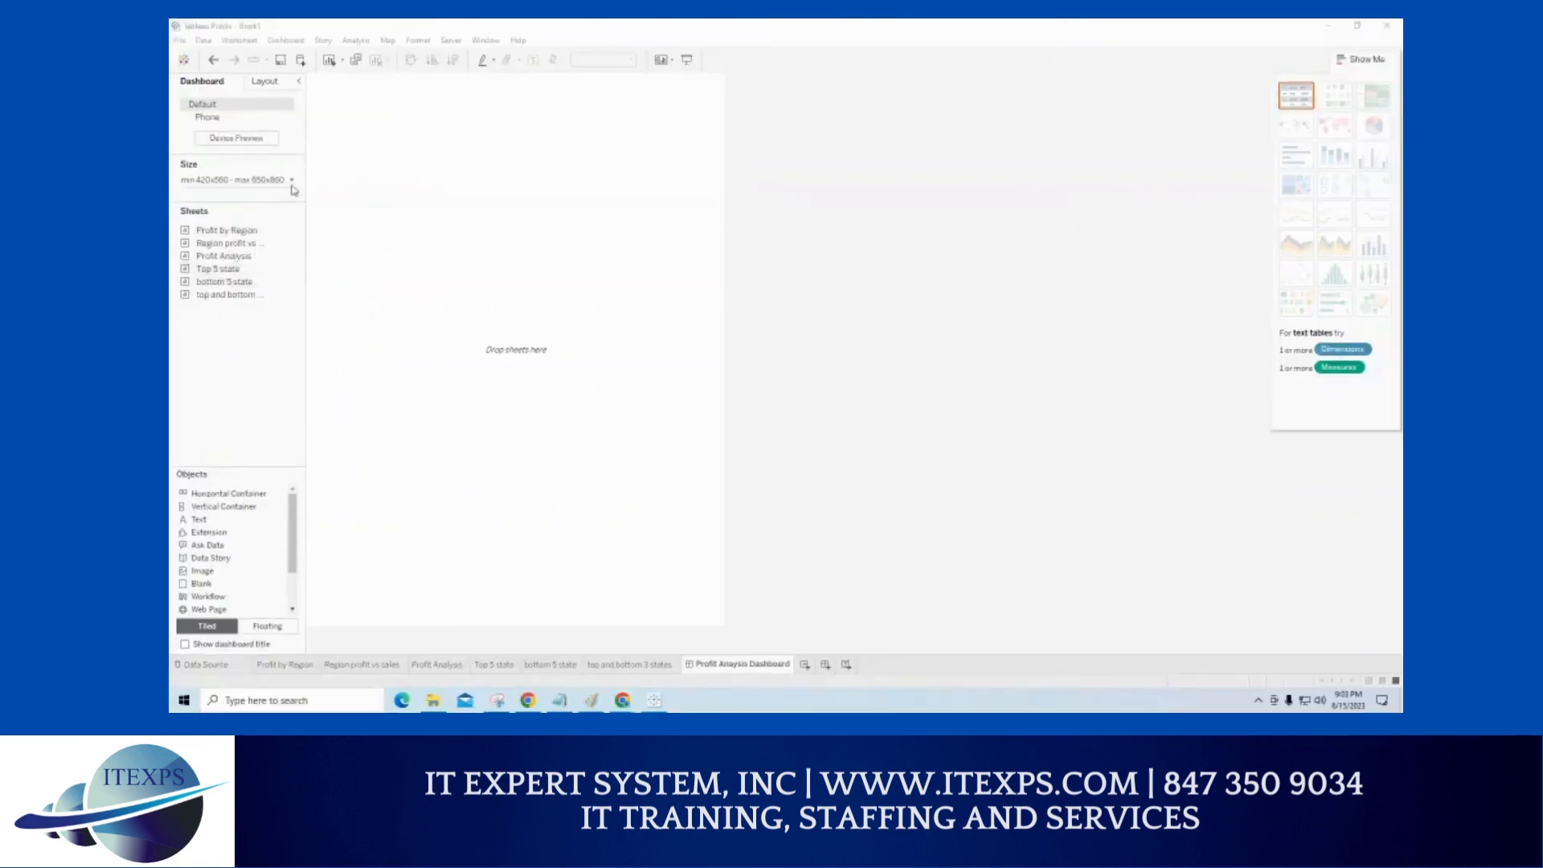
{"action": "left_click", "coordinate": [298, 201]}
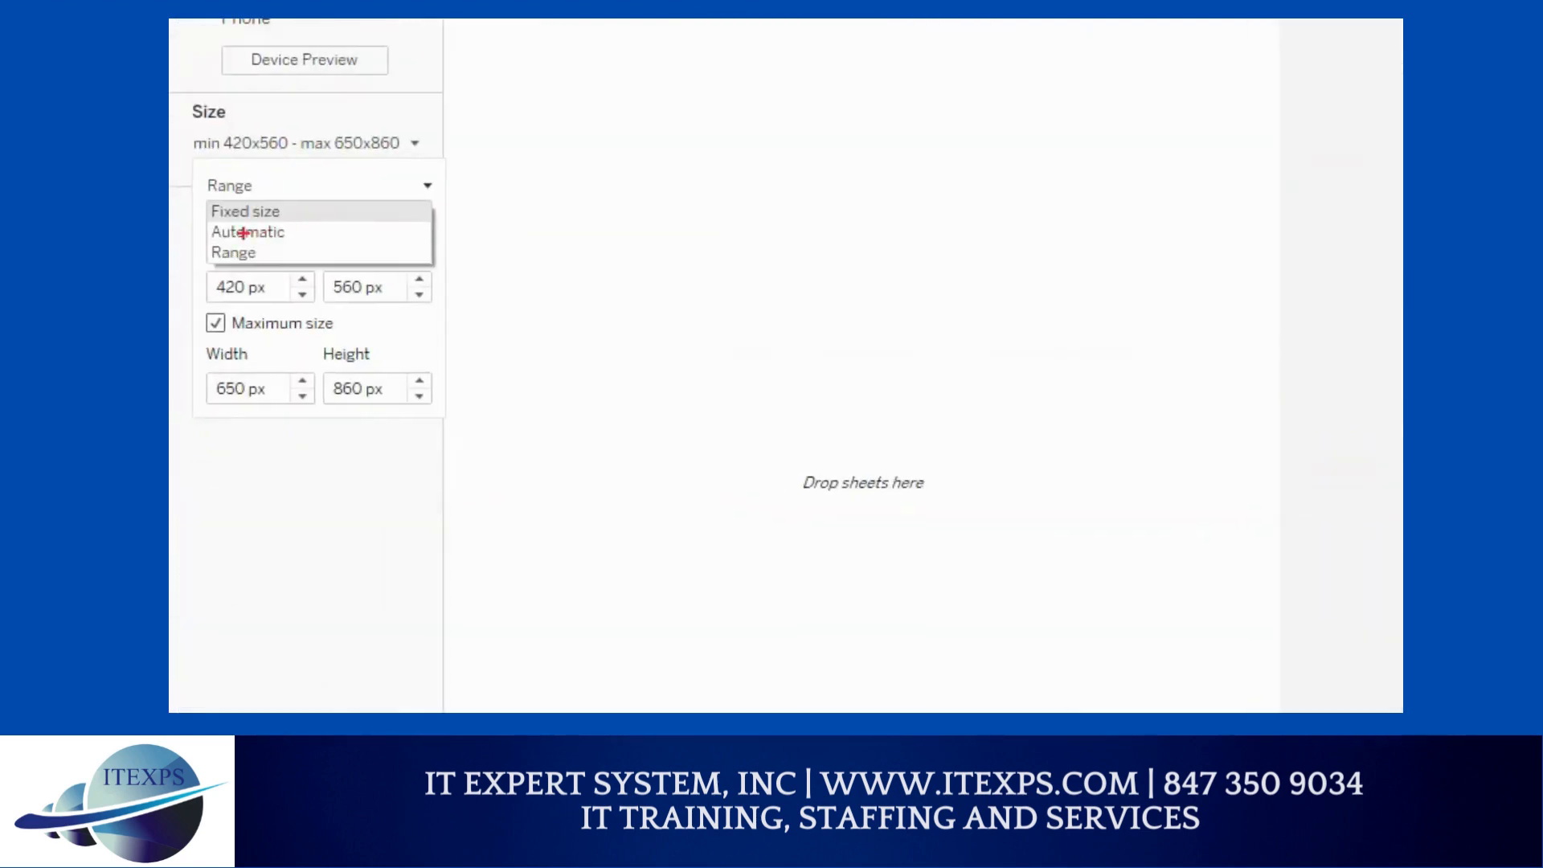
{"action": "mouse_move", "coordinate": [215, 240]}
{"action": "left_mouse_down"}
{"action": "mouse_move", "coordinate": [289, 241]}
{"action": "mouse_move", "coordinate": [299, 221]}
{"action": "mouse_move", "coordinate": [206, 218]}
{"action": "mouse_move", "coordinate": [209, 238]}
{"action": "left_mouse_up"}
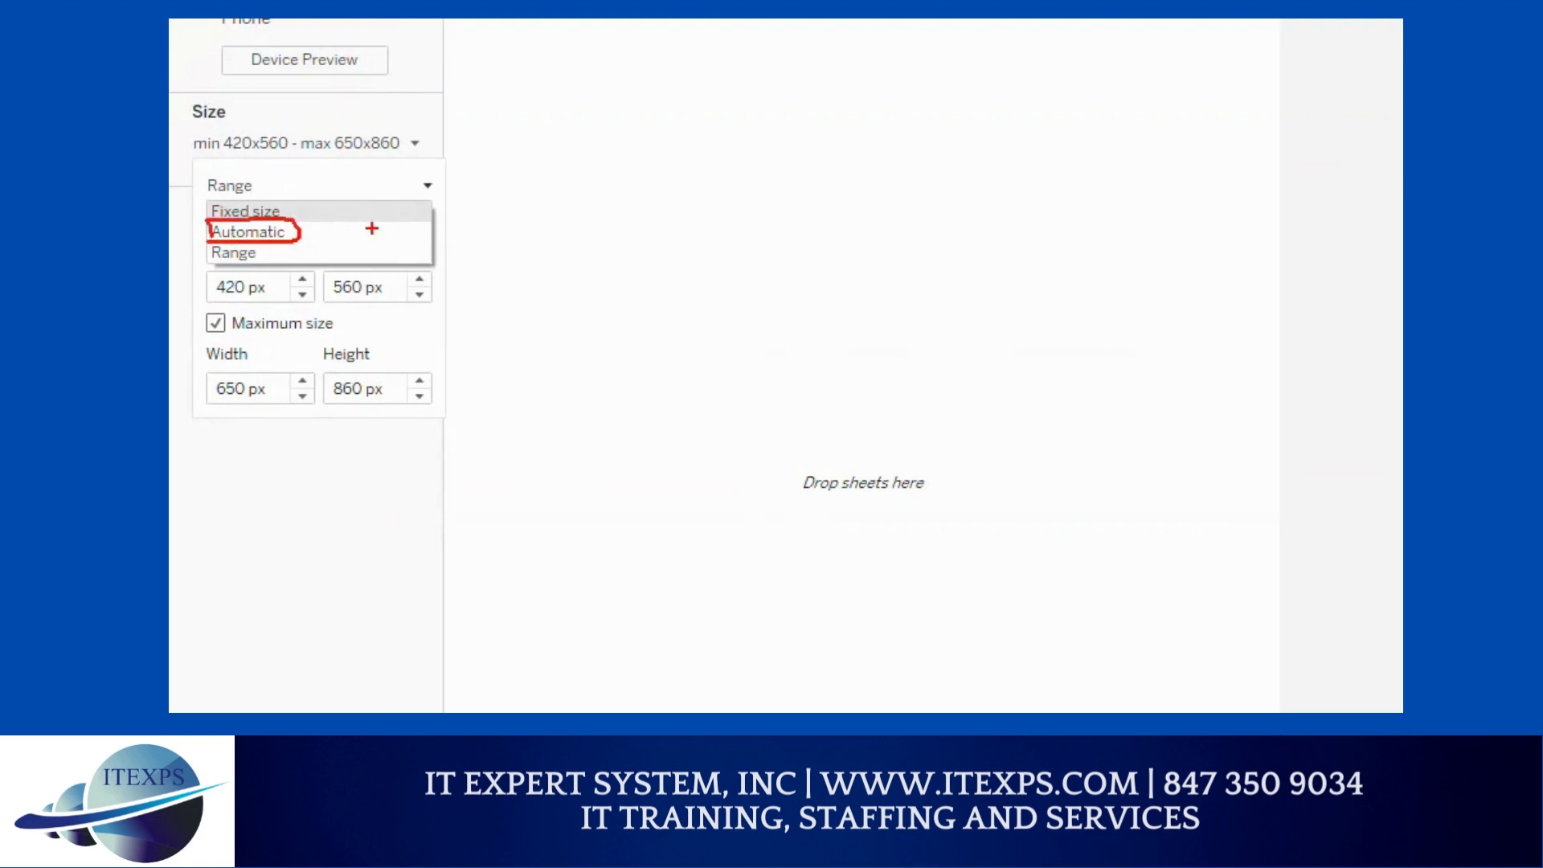
{"action": "left_click_drag", "start_coordinate": [343, 213], "coordinate": [307, 231]}
{"action": "key", "text": "Escape"}
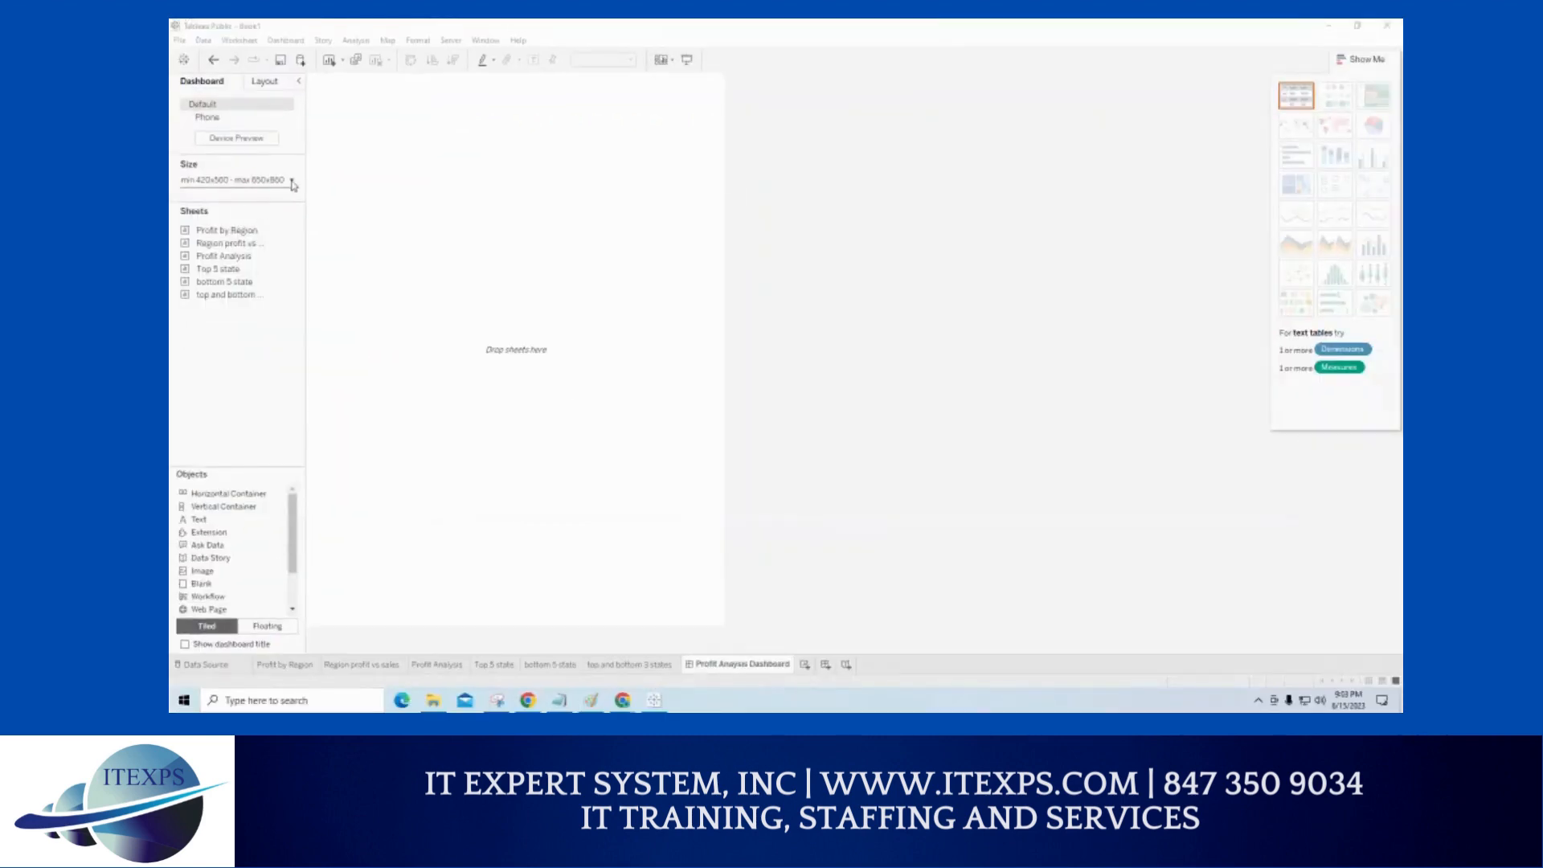
- Set the dashboard size to Automatic and hide the Show Me chart suggestions
{"action": "left_click", "coordinate": [292, 183]}
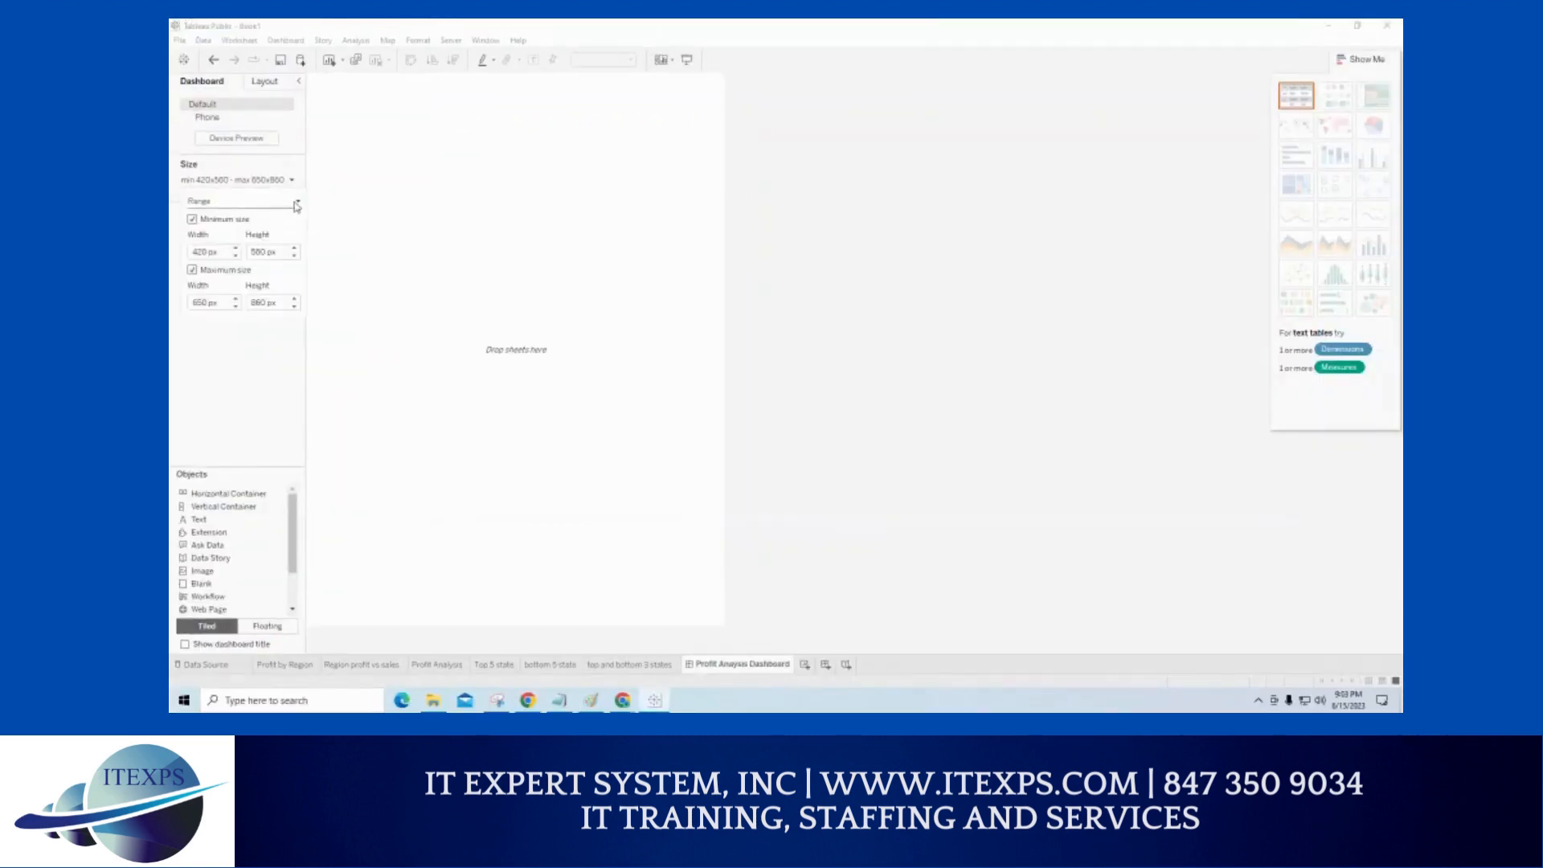
{"action": "left_click", "coordinate": [296, 202]}
{"action": "left_click", "coordinate": [217, 225]}
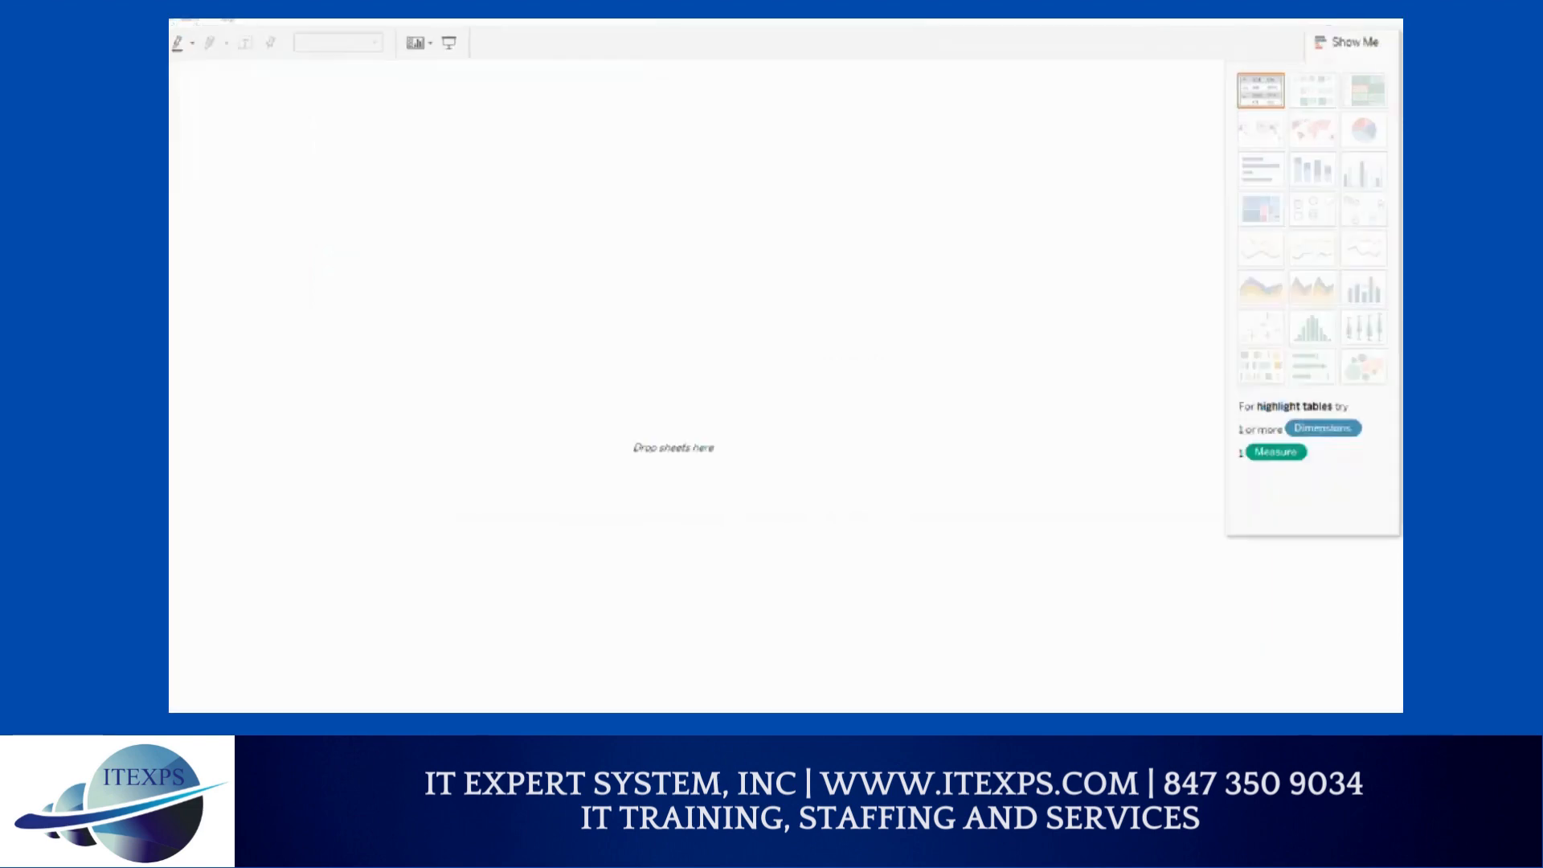
{"action": "left_click", "coordinate": [1350, 37]}
{"action": "mouse_move", "coordinate": [1345, 33]}
{"action": "left_mouse_down"}
{"action": "mouse_move", "coordinate": [1306, 56]}
{"action": "mouse_move", "coordinate": [1373, 33]}
{"action": "left_mouse_up"}
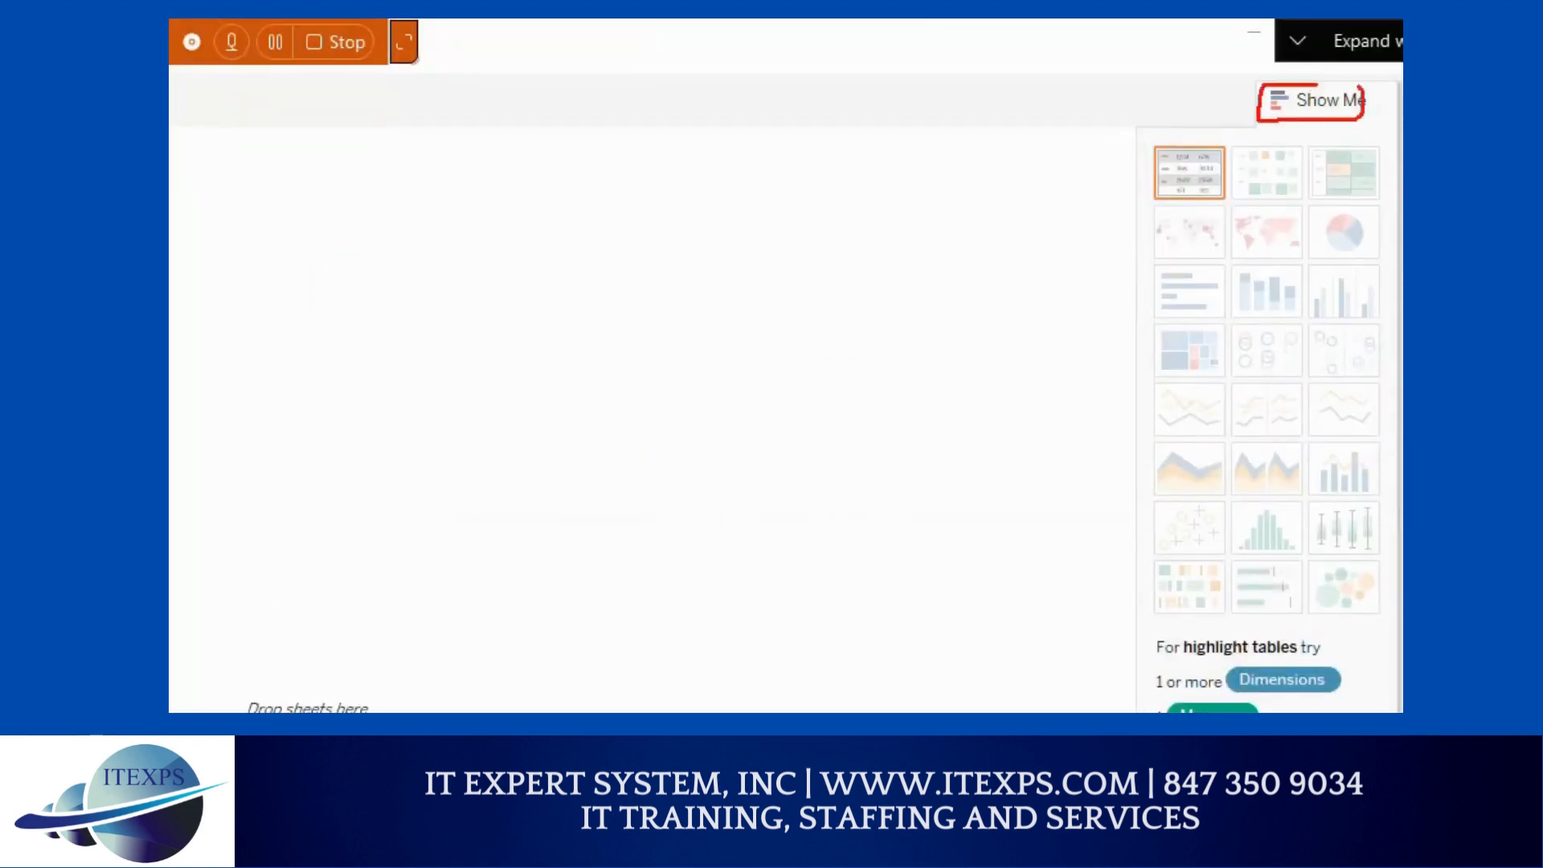
{"action": "mouse_move", "coordinate": [1358, 86]}
{"action": "left_mouse_down"}
{"action": "mouse_move", "coordinate": [1255, 108]}
{"action": "mouse_move", "coordinate": [1364, 104]}
{"action": "mouse_move", "coordinate": [1332, 85]}
{"action": "left_mouse_up"}
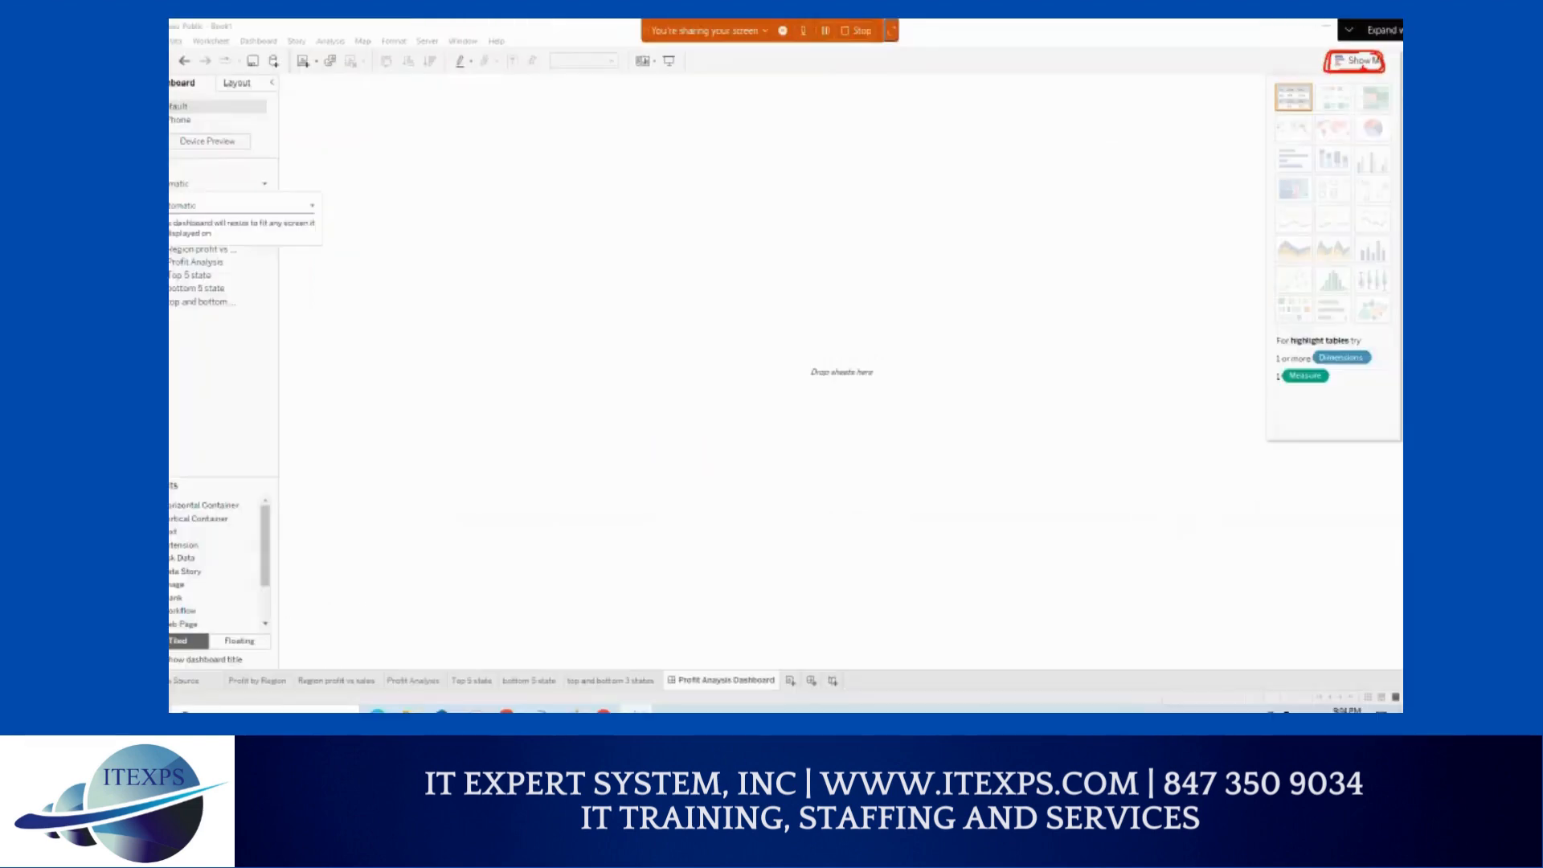
{"action": "left_click", "coordinate": [1360, 60]}
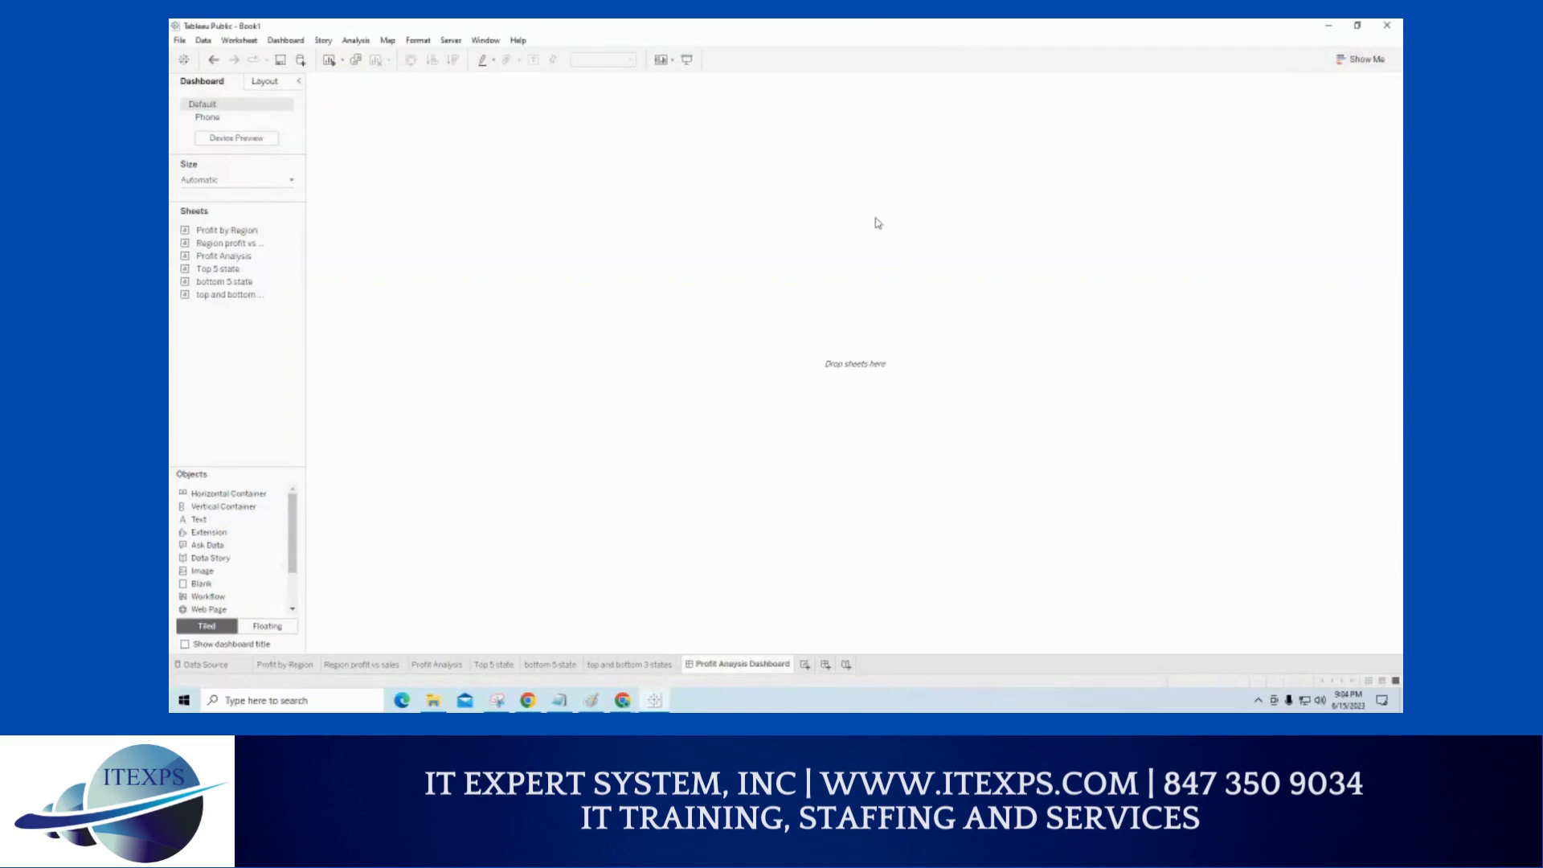
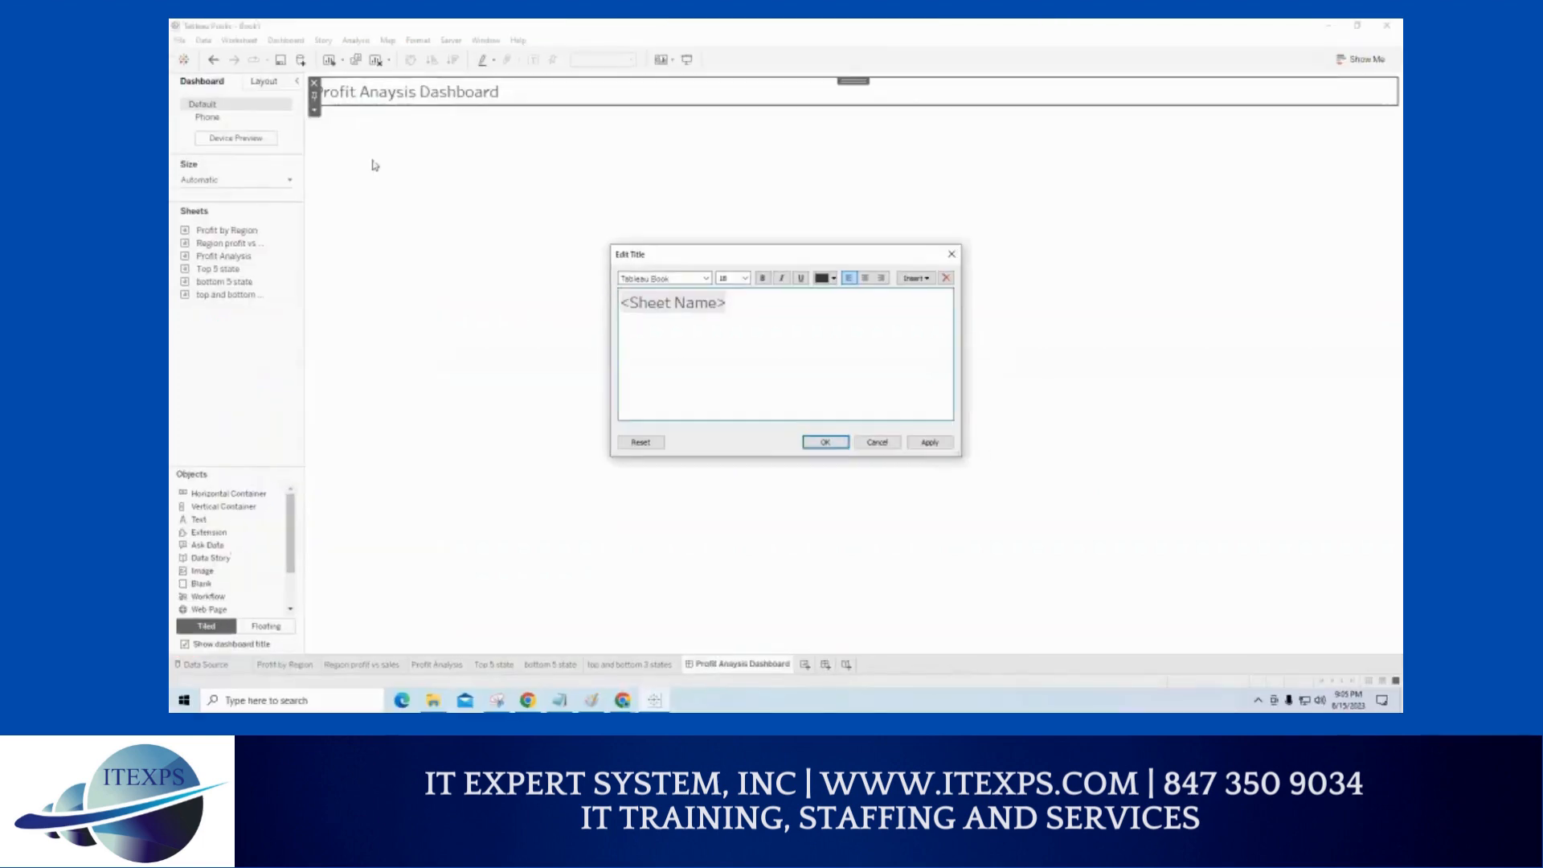
- Close the title editor and examine the dashboard title's options for floating, height, show/hide button and container selection
{"action": "left_click", "coordinate": [951, 254]}
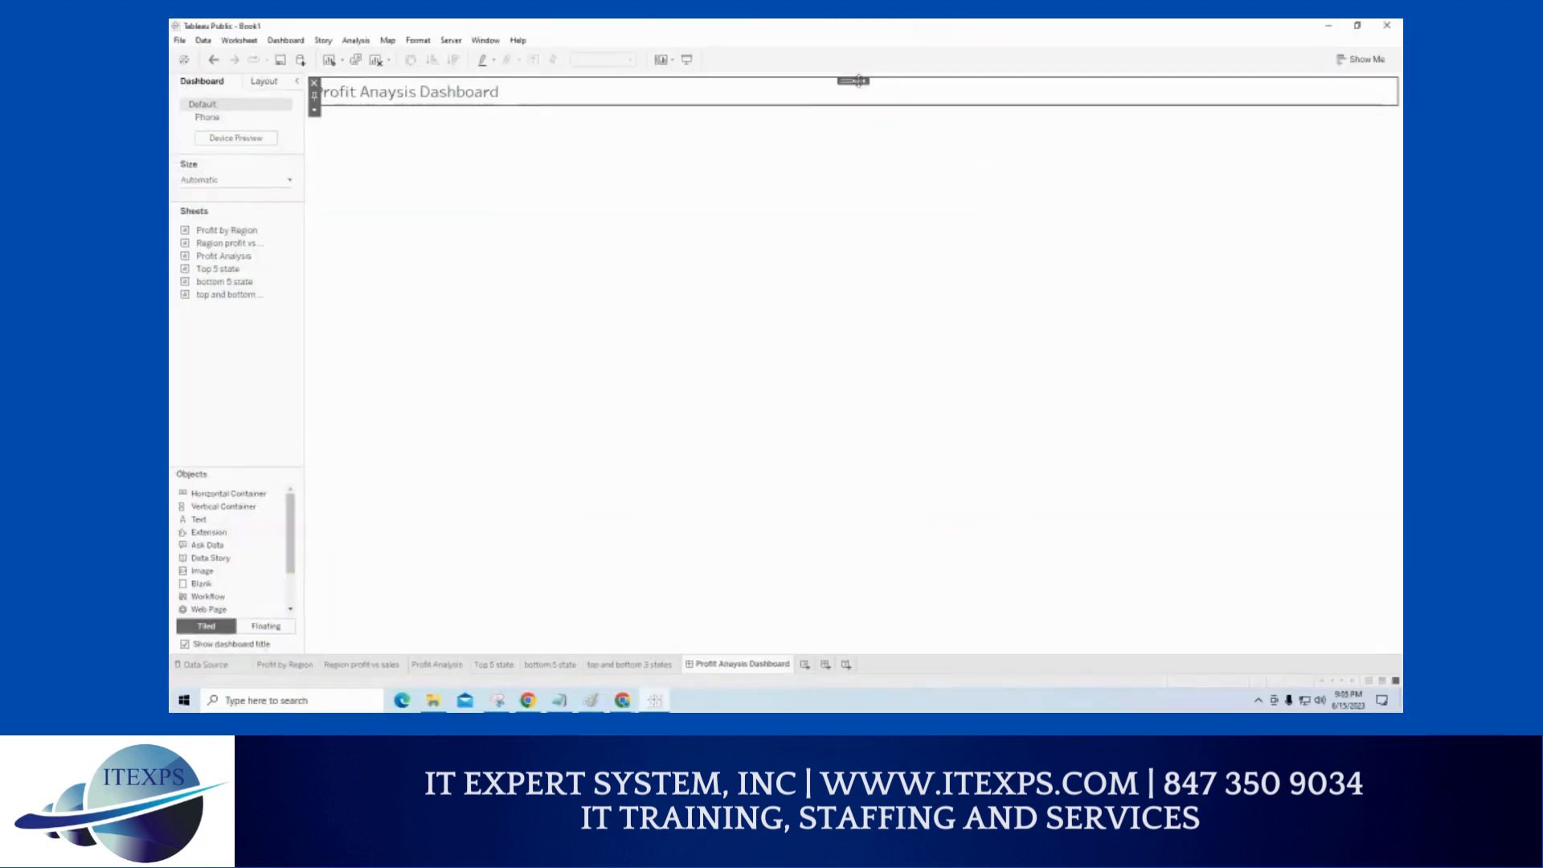
{"action": "mouse_move", "coordinate": [859, 99]}
{"action": "left_mouse_down"}
{"action": "mouse_move", "coordinate": [857, 120]}
{"action": "mouse_move", "coordinate": [857, 87]}
{"action": "left_mouse_up"}
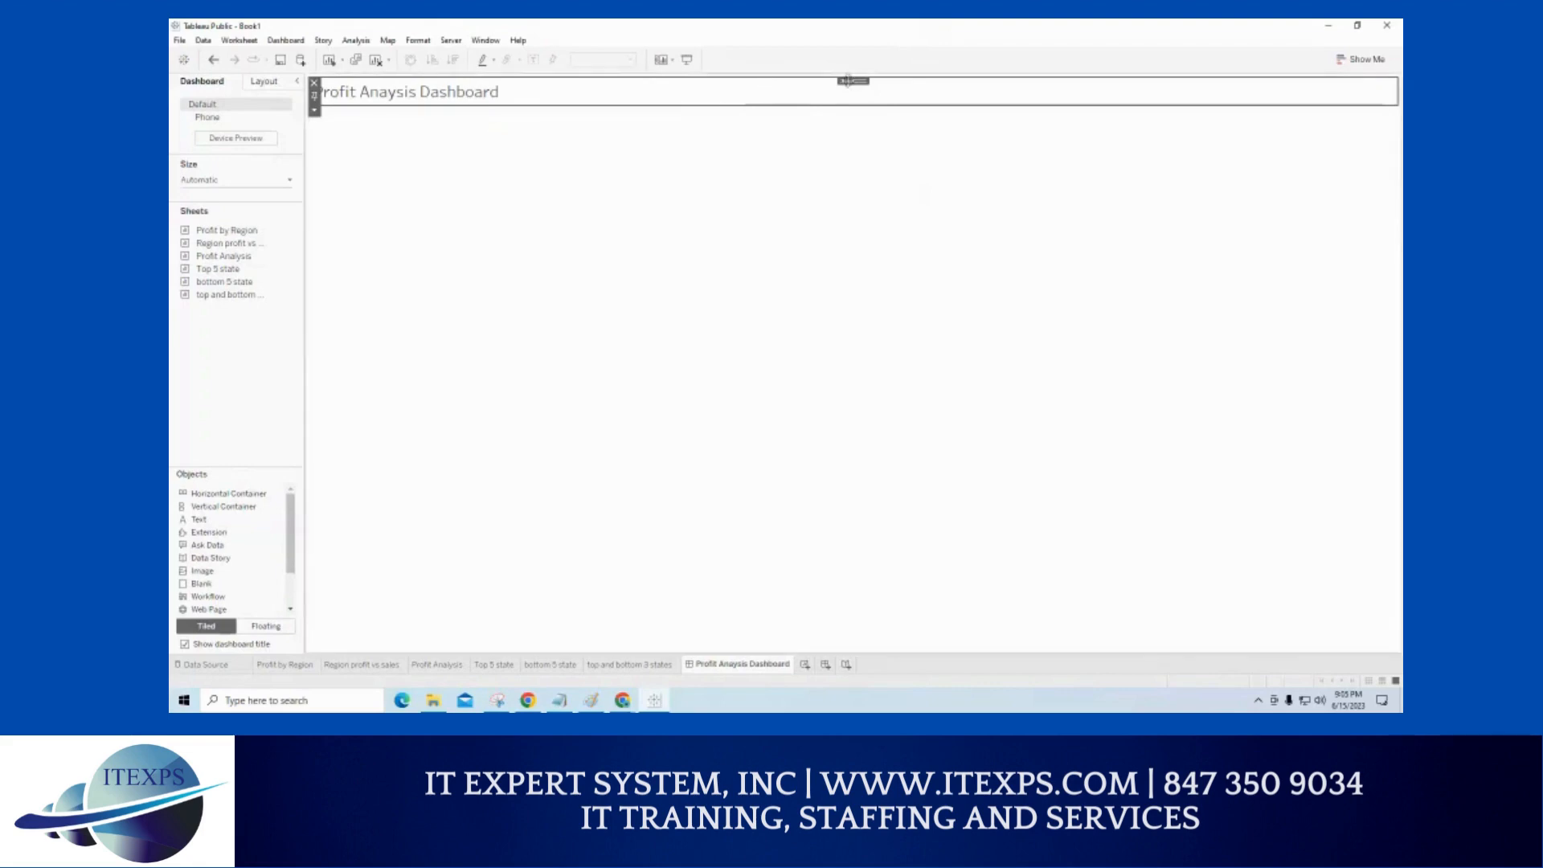
{"action": "left_click", "coordinate": [314, 111]}
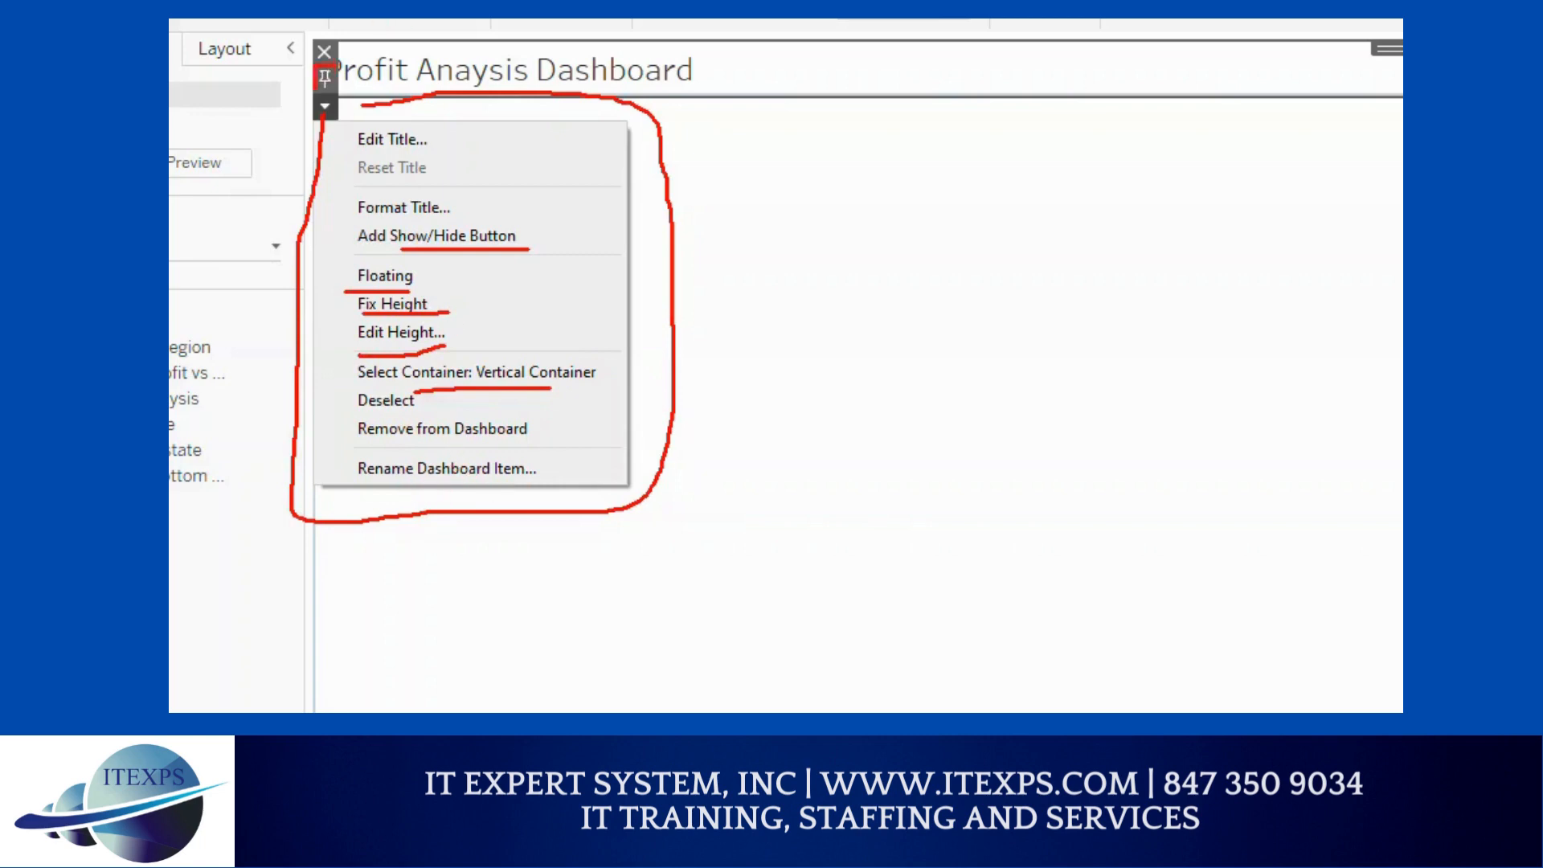
{"action": "left_click_drag", "start_coordinate": [316, 89], "coordinate": [352, 68]}
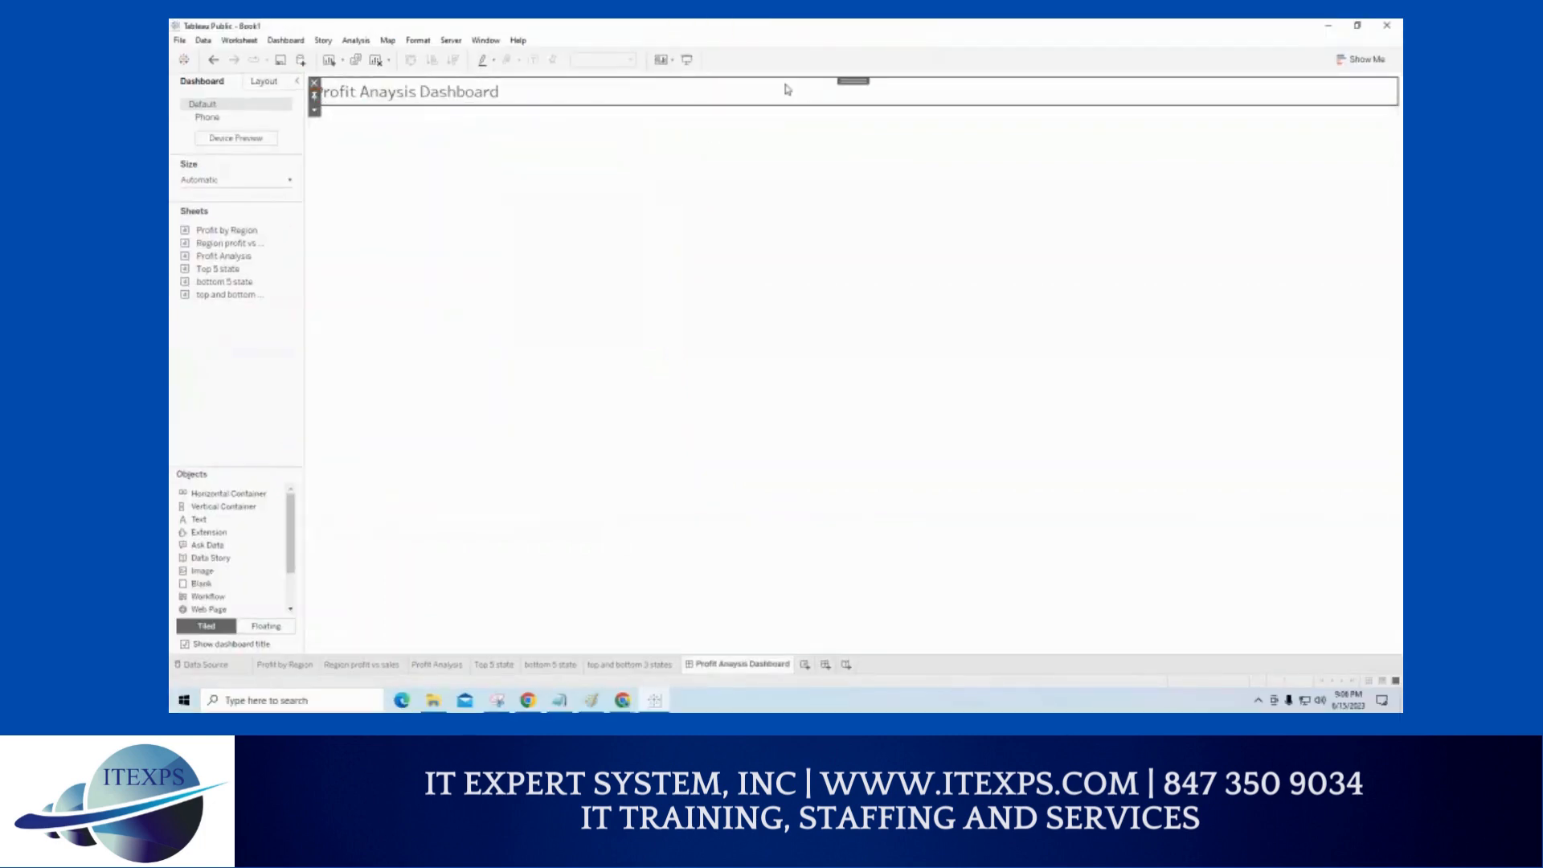
{"action": "mouse_move", "coordinate": [844, 83]}
{"action": "left_mouse_down"}
{"action": "mouse_move", "coordinate": [836, 124]}
{"action": "mouse_move", "coordinate": [835, 102]}
{"action": "left_mouse_up"}
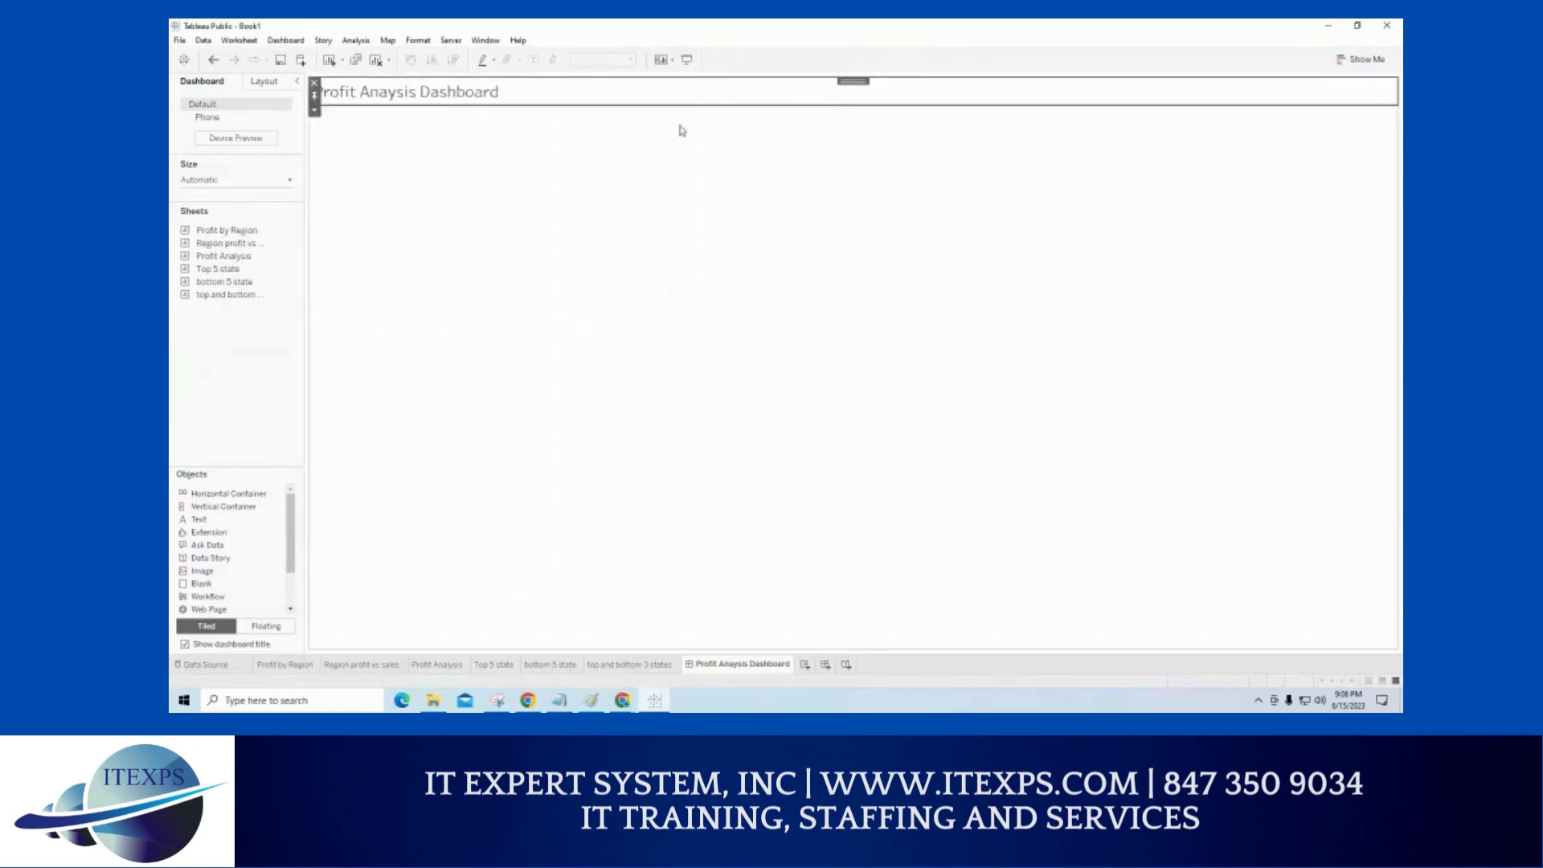
- Add the Profit by Region sheet to the empty dashboard canvas
{"action": "left_click", "coordinate": [626, 172]}
{"action": "mouse_move", "coordinate": [252, 286]}
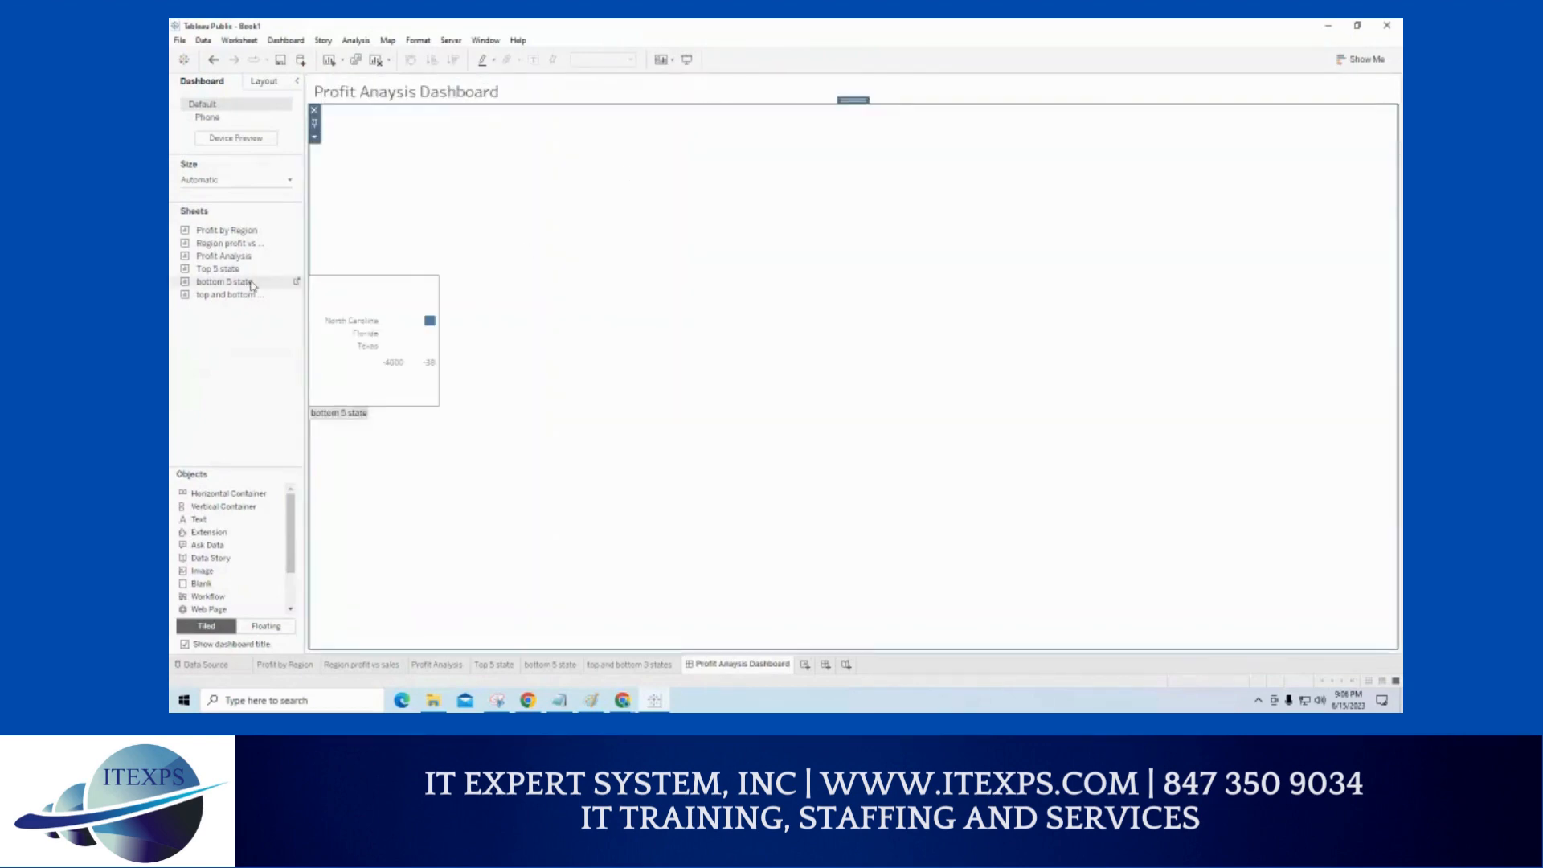
{"action": "double_click", "coordinate": [218, 234]}
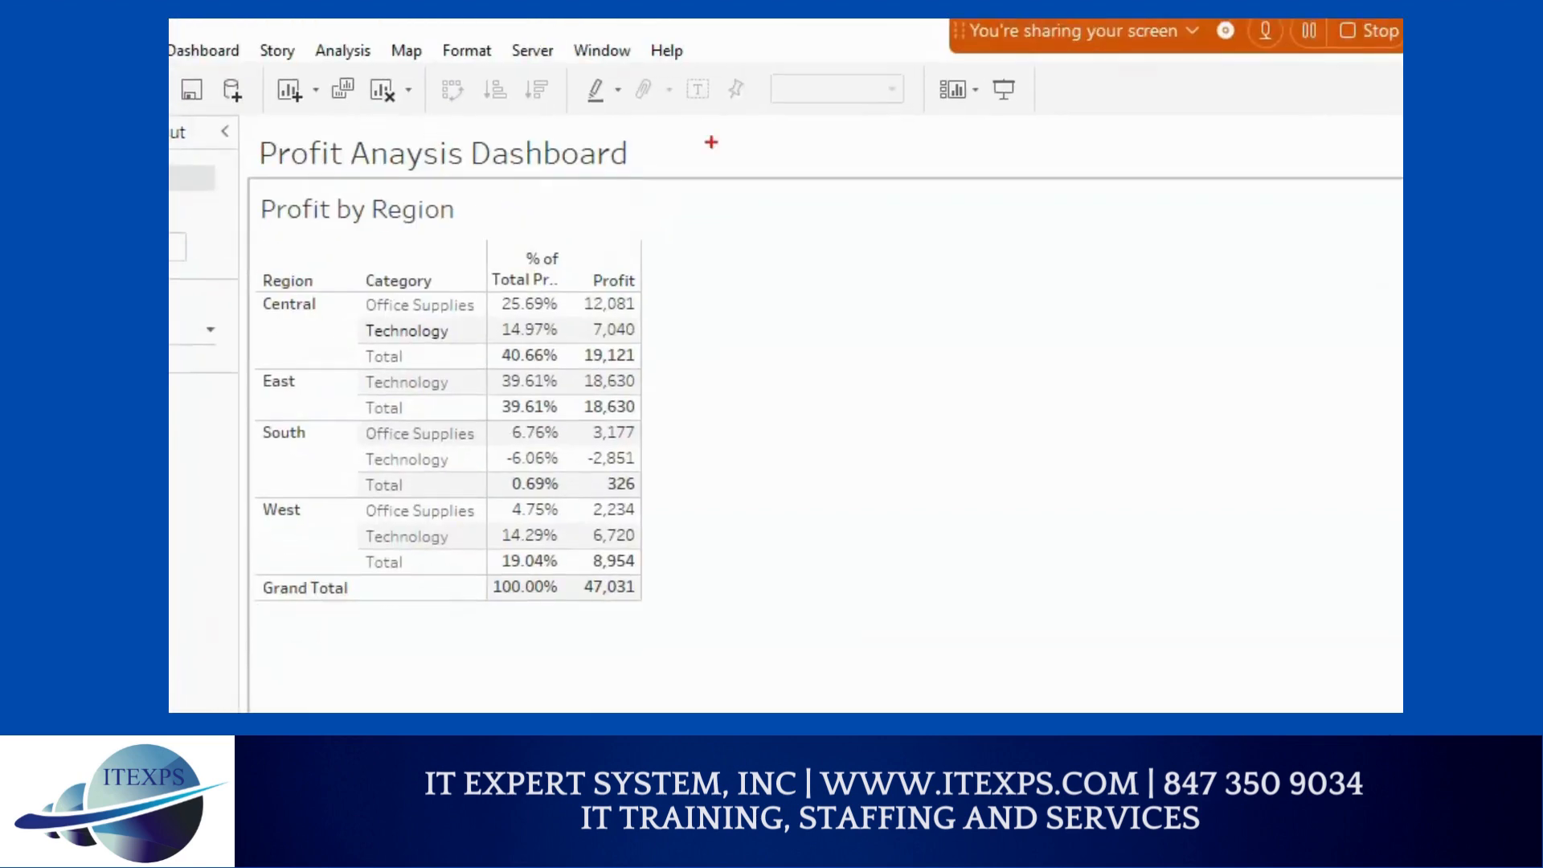
{"action": "left_click_drag", "start_coordinate": [728, 150], "coordinate": [752, 147]}
{"action": "left_click_drag", "start_coordinate": [753, 126], "coordinate": [754, 169]}
{"action": "key", "text": "Escape"}
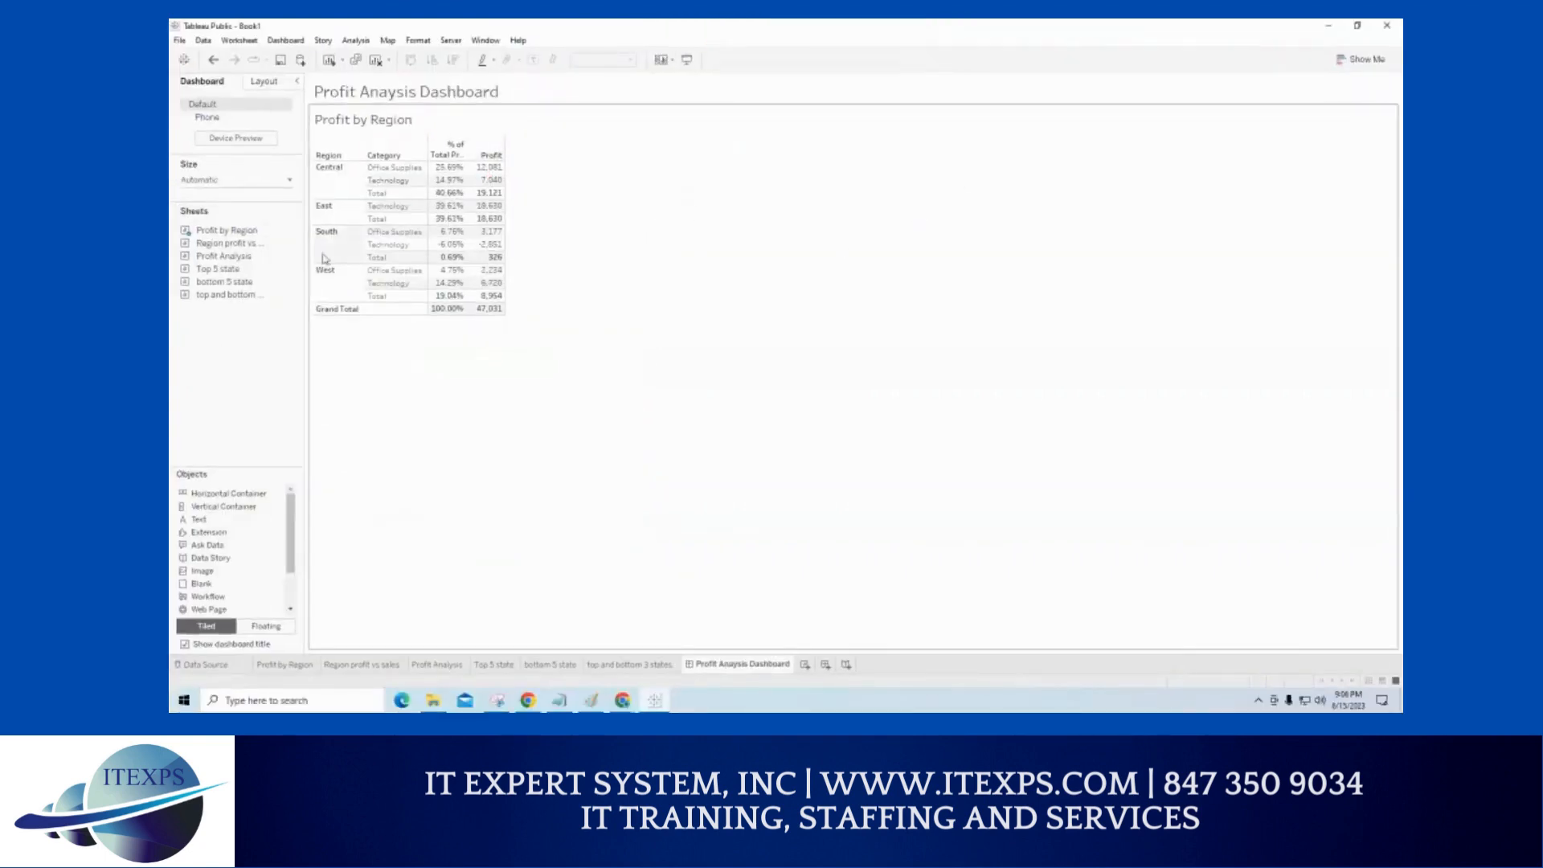
- Add the Region profit vs sales sheet to the dashboard, to the right of the Profit by Region table
{"action": "mouse_move", "coordinate": [273, 264]}
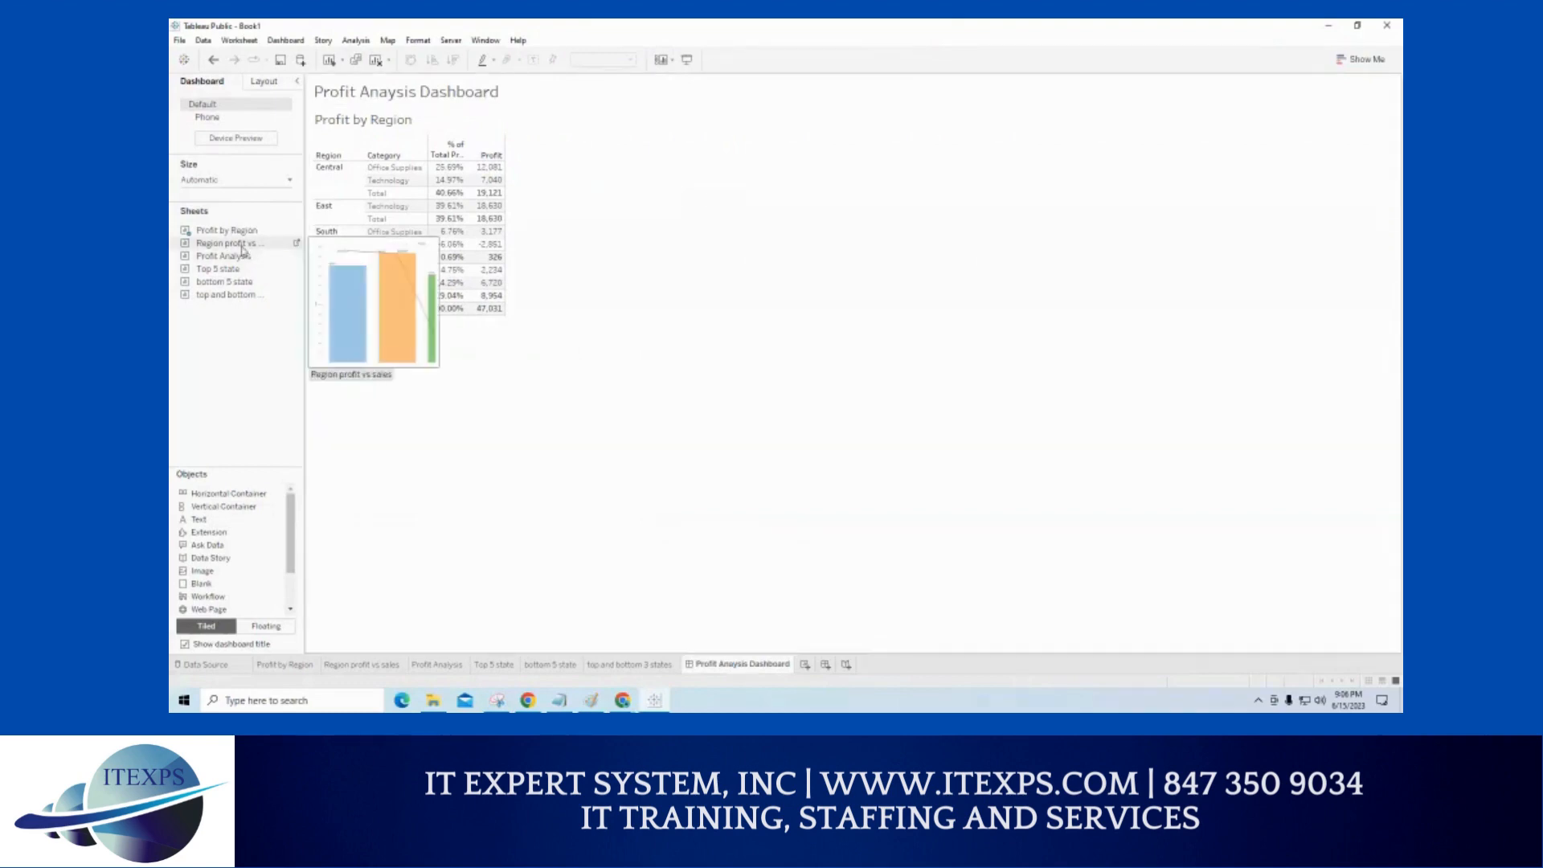
{"action": "left_click_drag", "start_coordinate": [311, 243], "coordinate": [399, 253]}
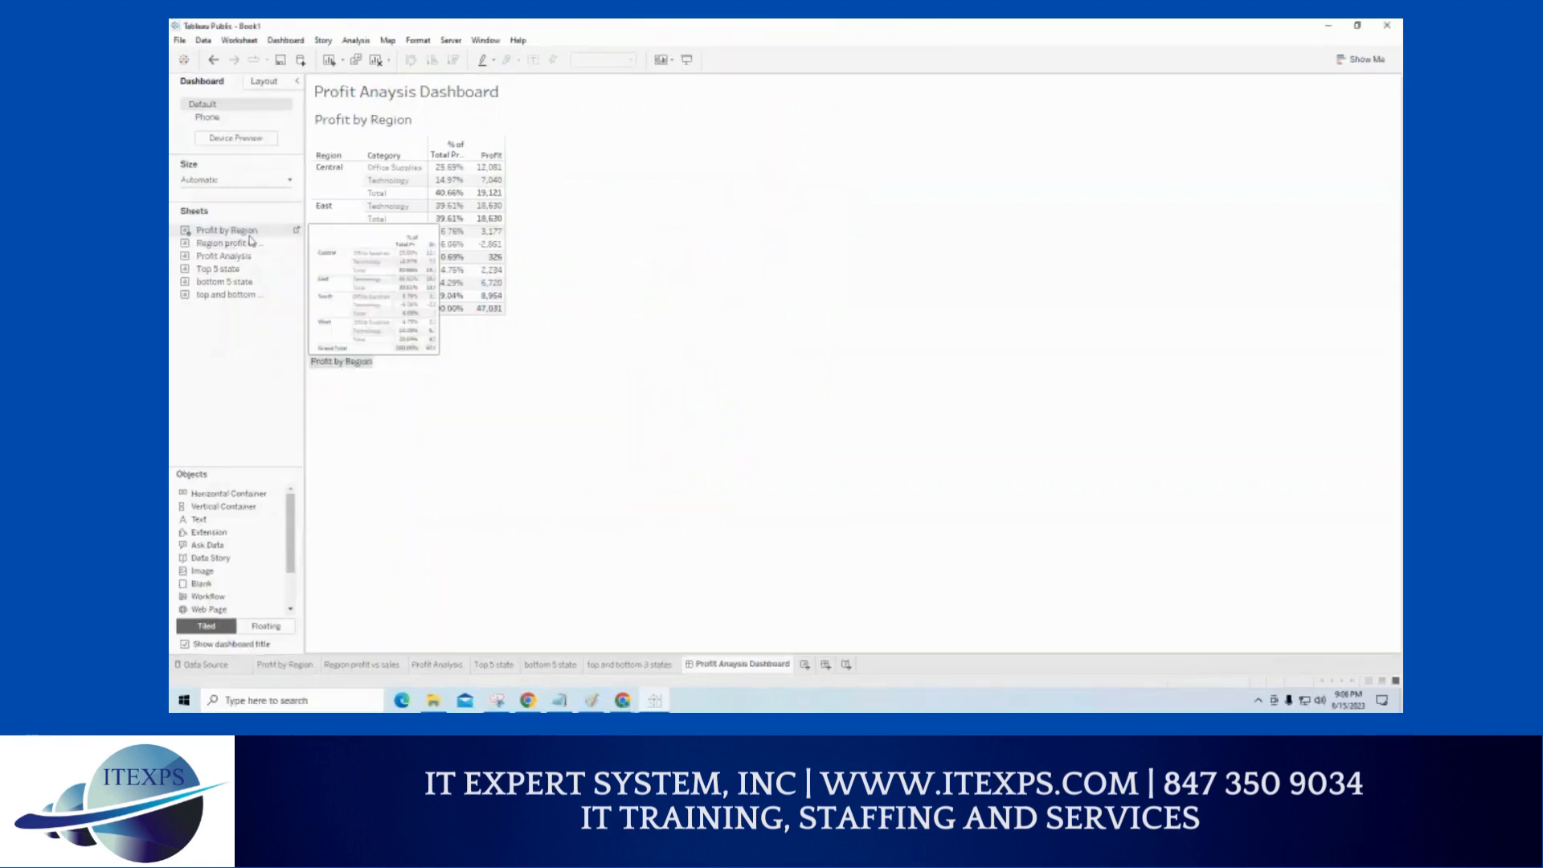
{"action": "left_click_drag", "start_coordinate": [333, 249], "coordinate": [860, 267]}
{"action": "left_click_drag", "start_coordinate": [1004, 297], "coordinate": [957, 354]}
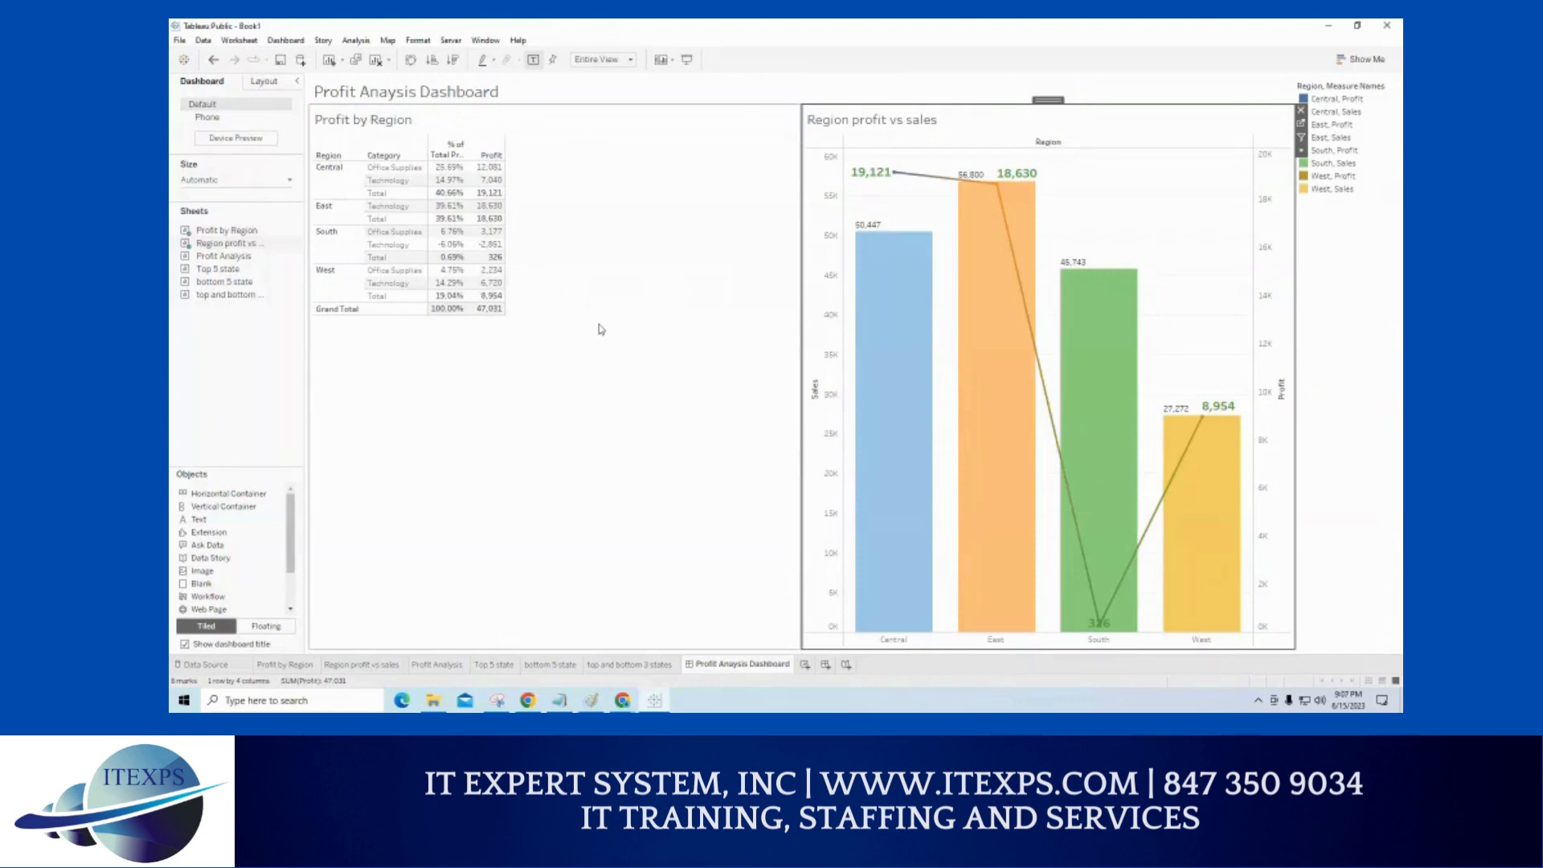
- Place the Profit Analysis map to the left of the Profit by Region table and the top and bottom 3 states chart beneath that table
{"action": "mouse_move", "coordinate": [220, 300]}
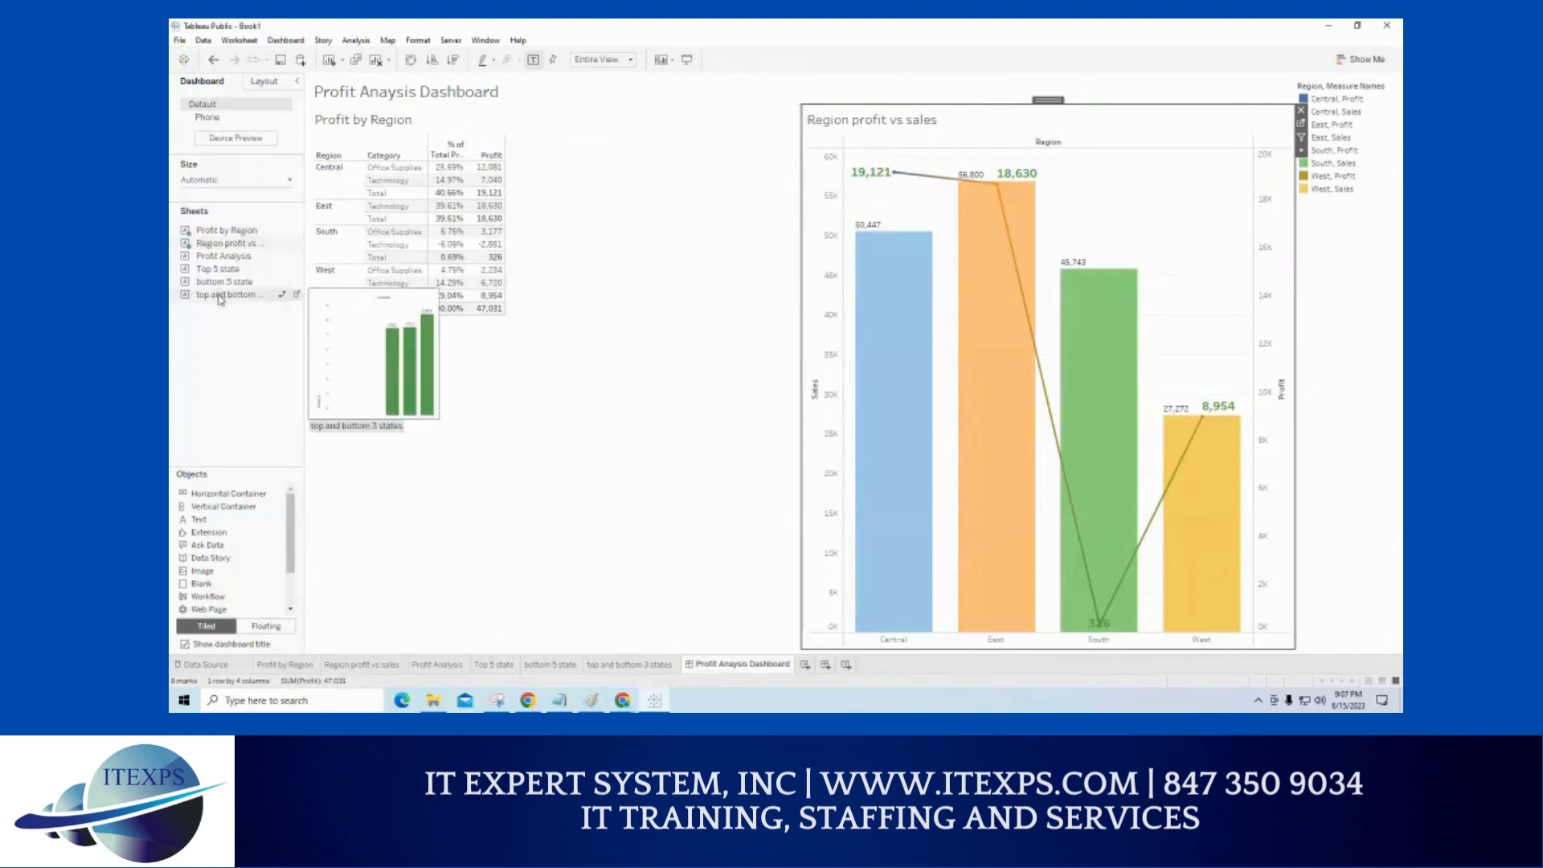
{"action": "mouse_move", "coordinate": [221, 258]}
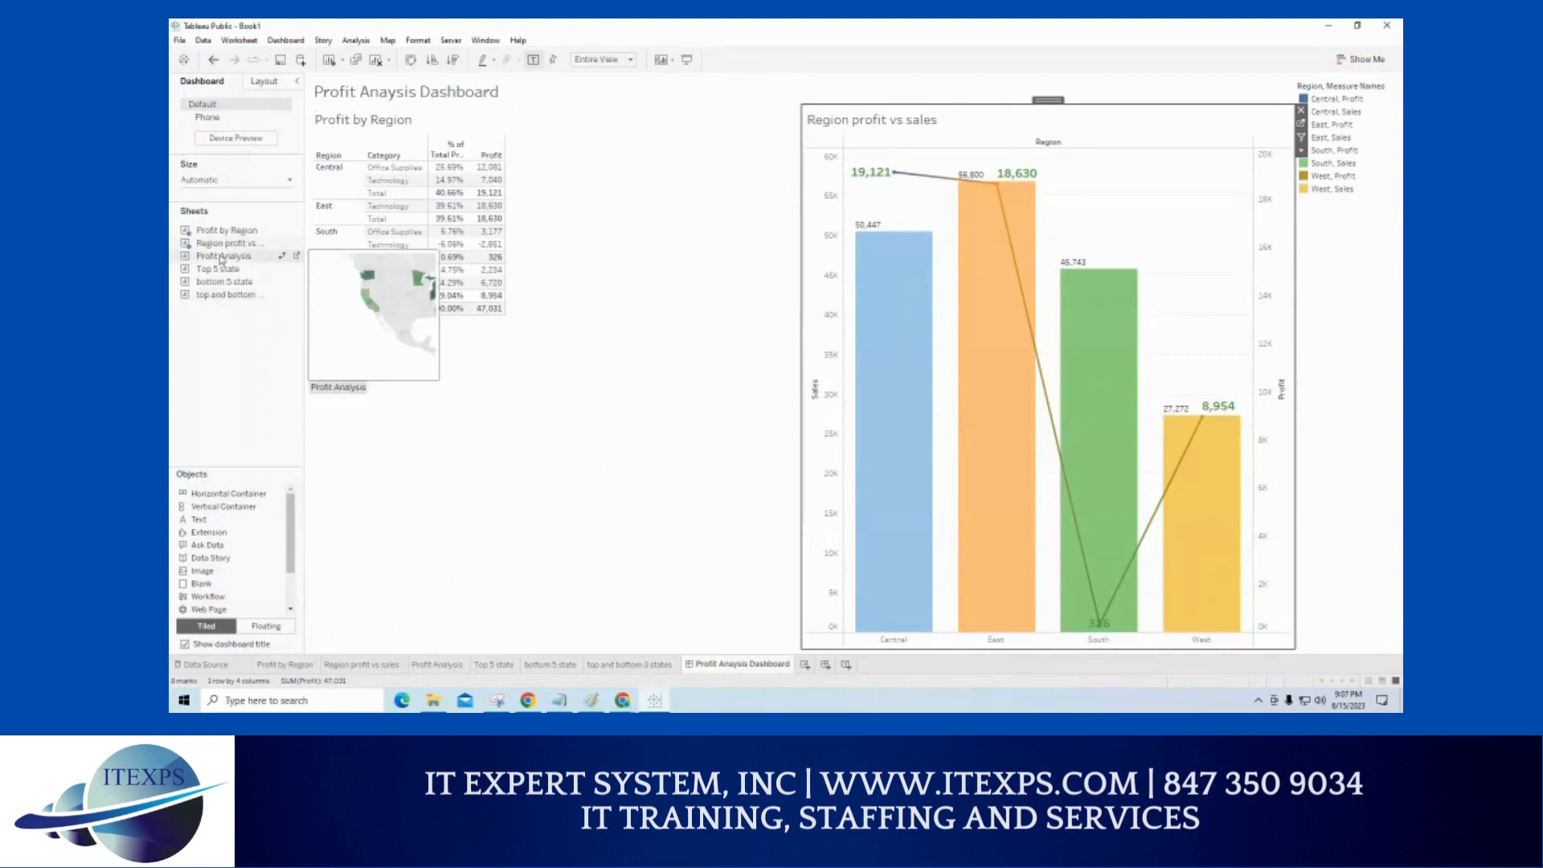
{"action": "left_click_drag", "start_coordinate": [221, 258], "coordinate": [474, 385]}
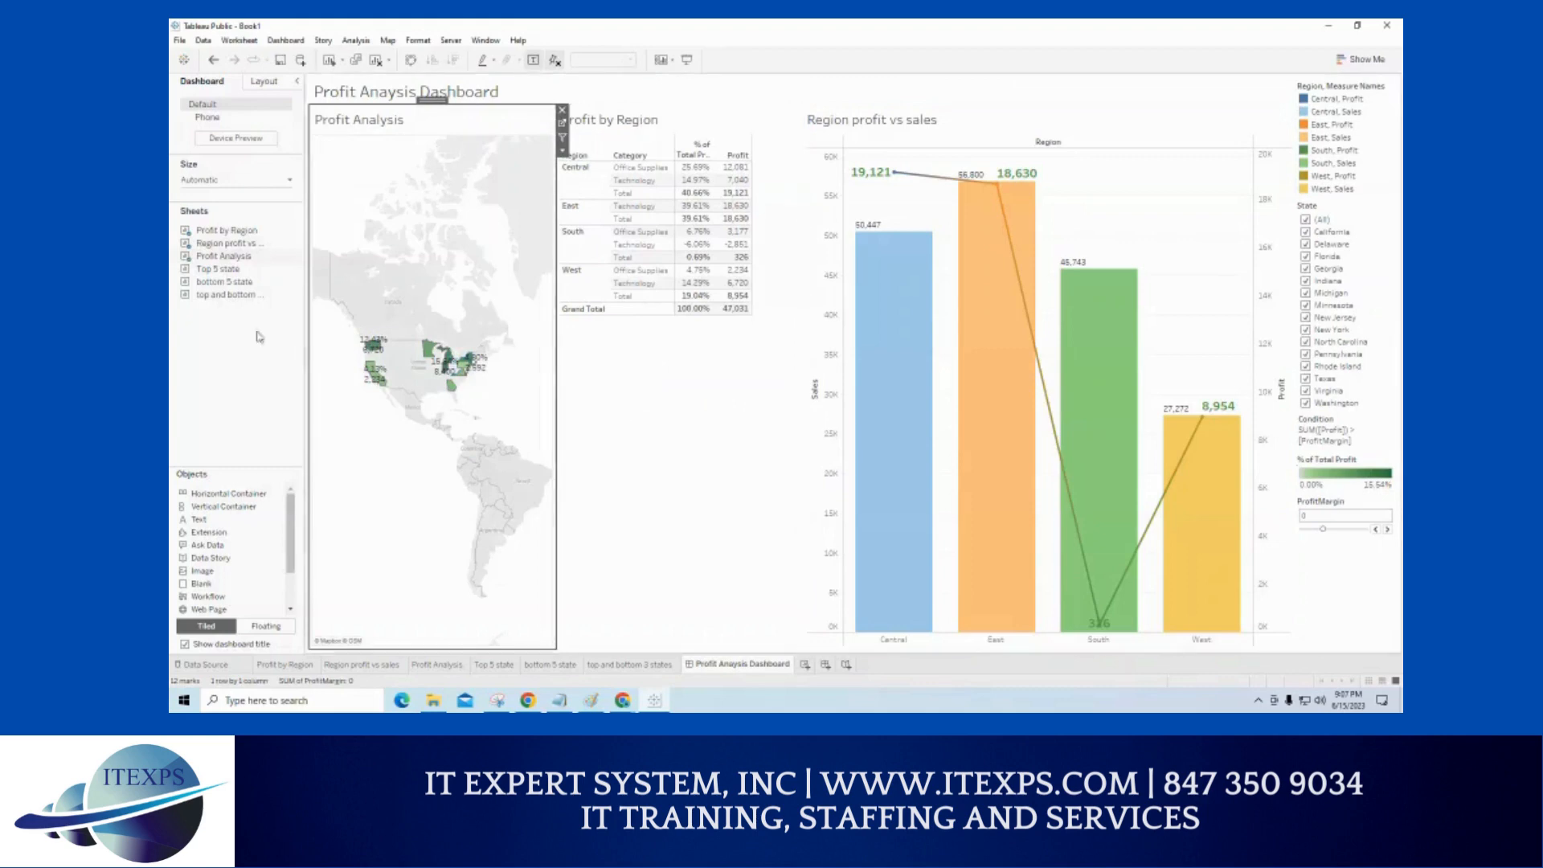
{"action": "mouse_move", "coordinate": [219, 301]}
{"action": "left_click_drag", "start_coordinate": [219, 302], "coordinate": [675, 414]}
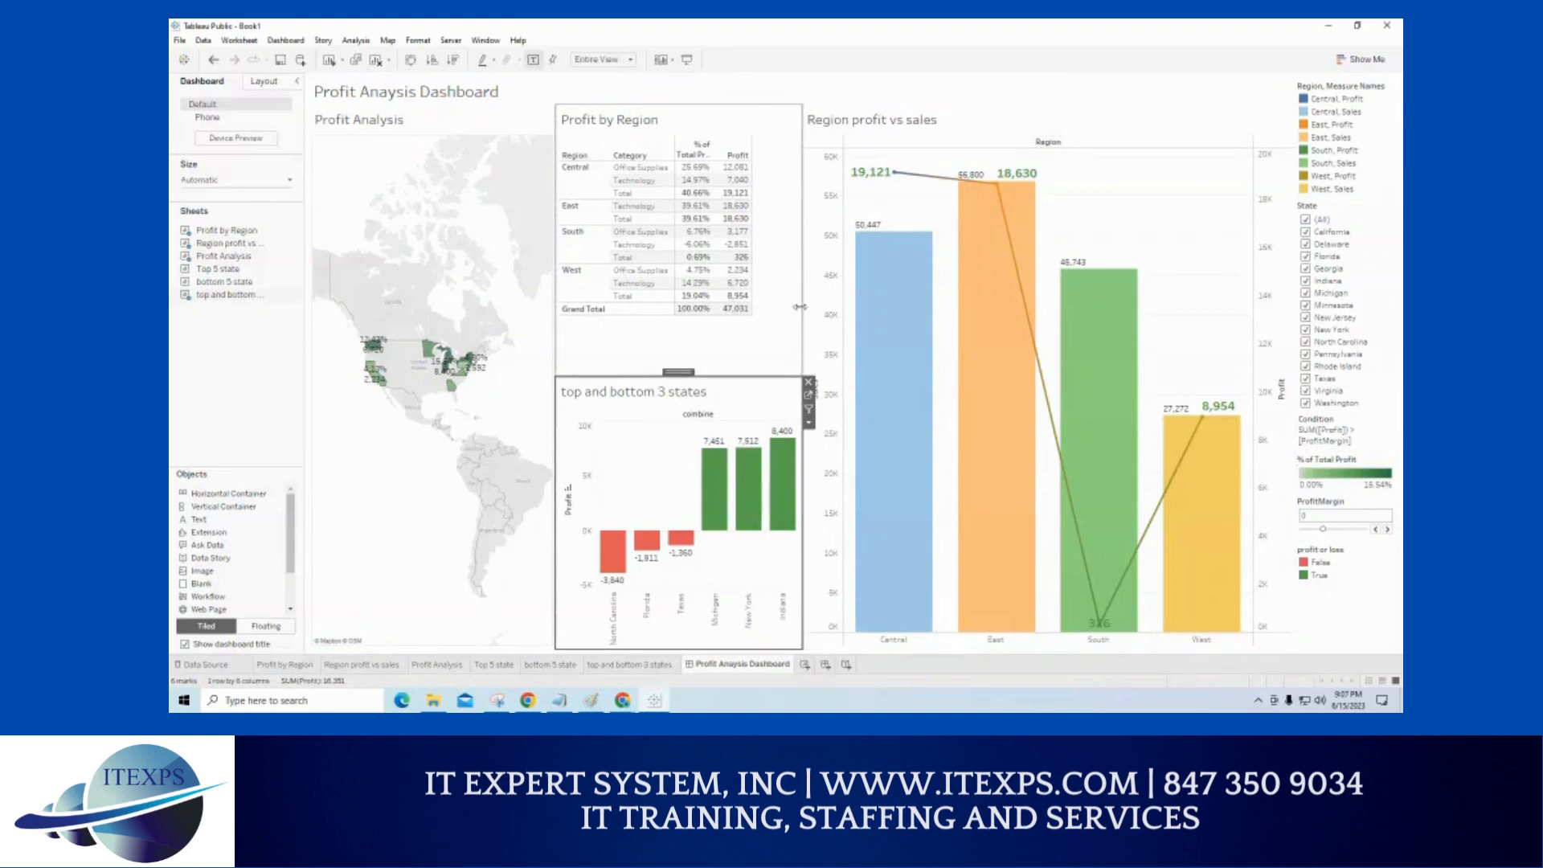
- Slightly widen the Profit Analysis map, narrow the Region profit vs sales chart, and make the dashboard title area taller
{"action": "left_click_drag", "start_coordinate": [799, 306], "coordinate": [826, 307]}
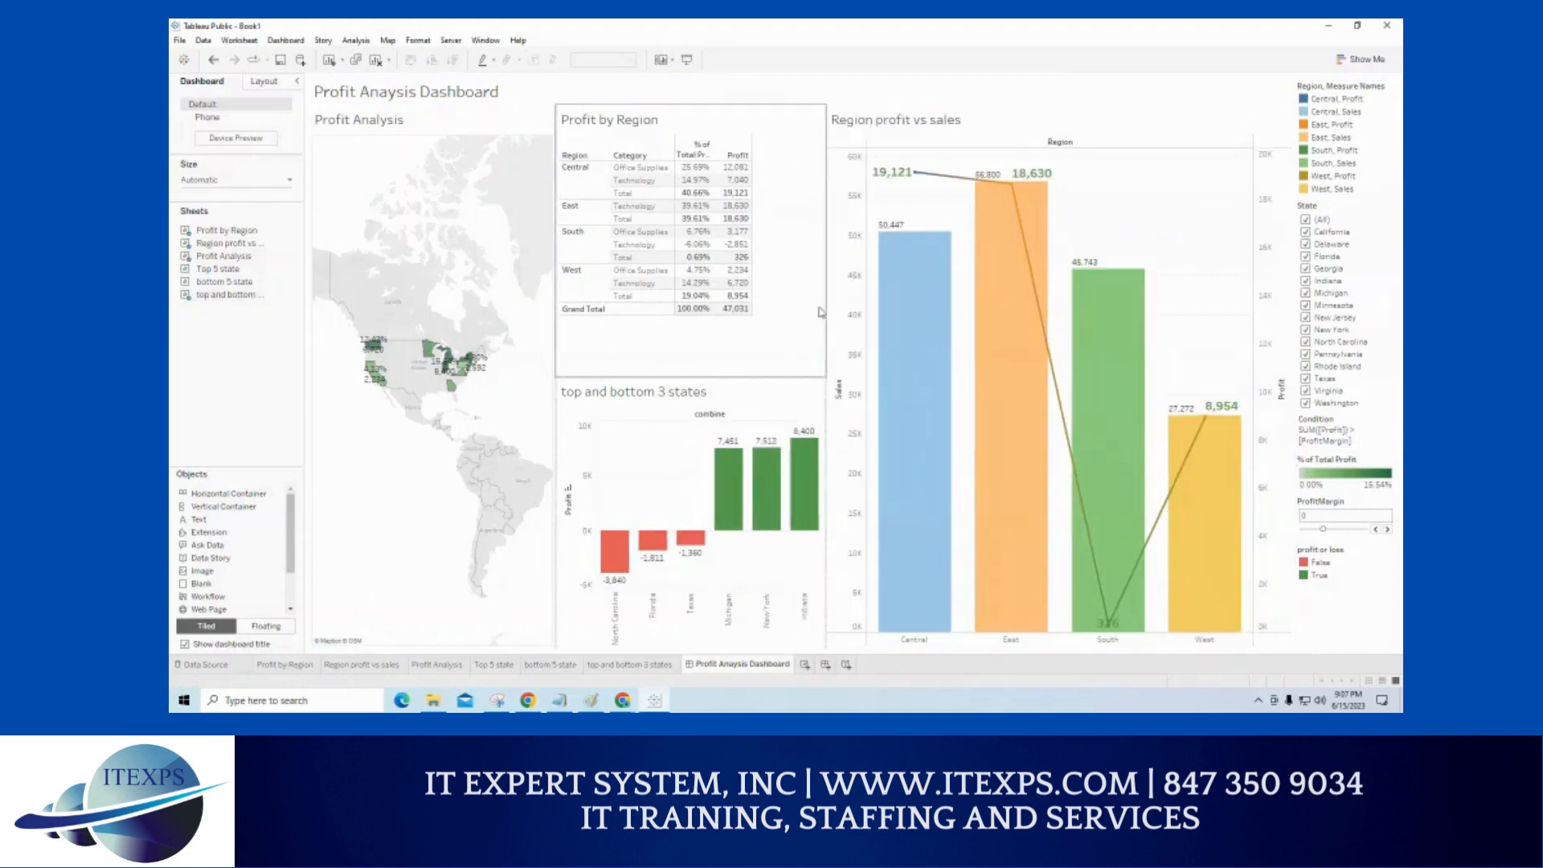
{"action": "left_click_drag", "start_coordinate": [556, 259], "coordinate": [578, 258]}
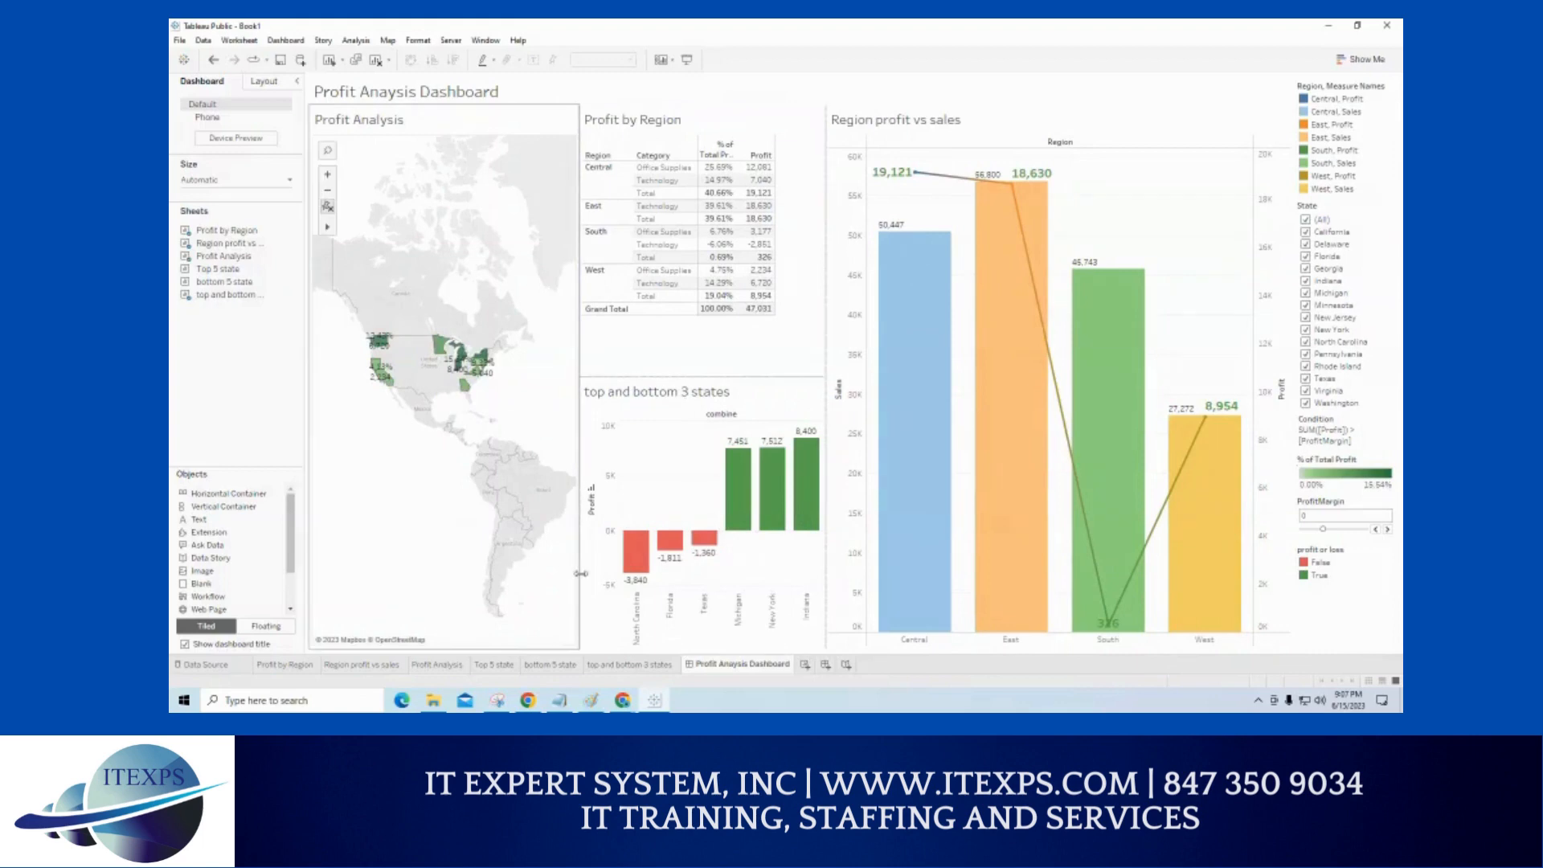
{"action": "left_click_drag", "start_coordinate": [826, 291], "coordinate": [838, 297]}
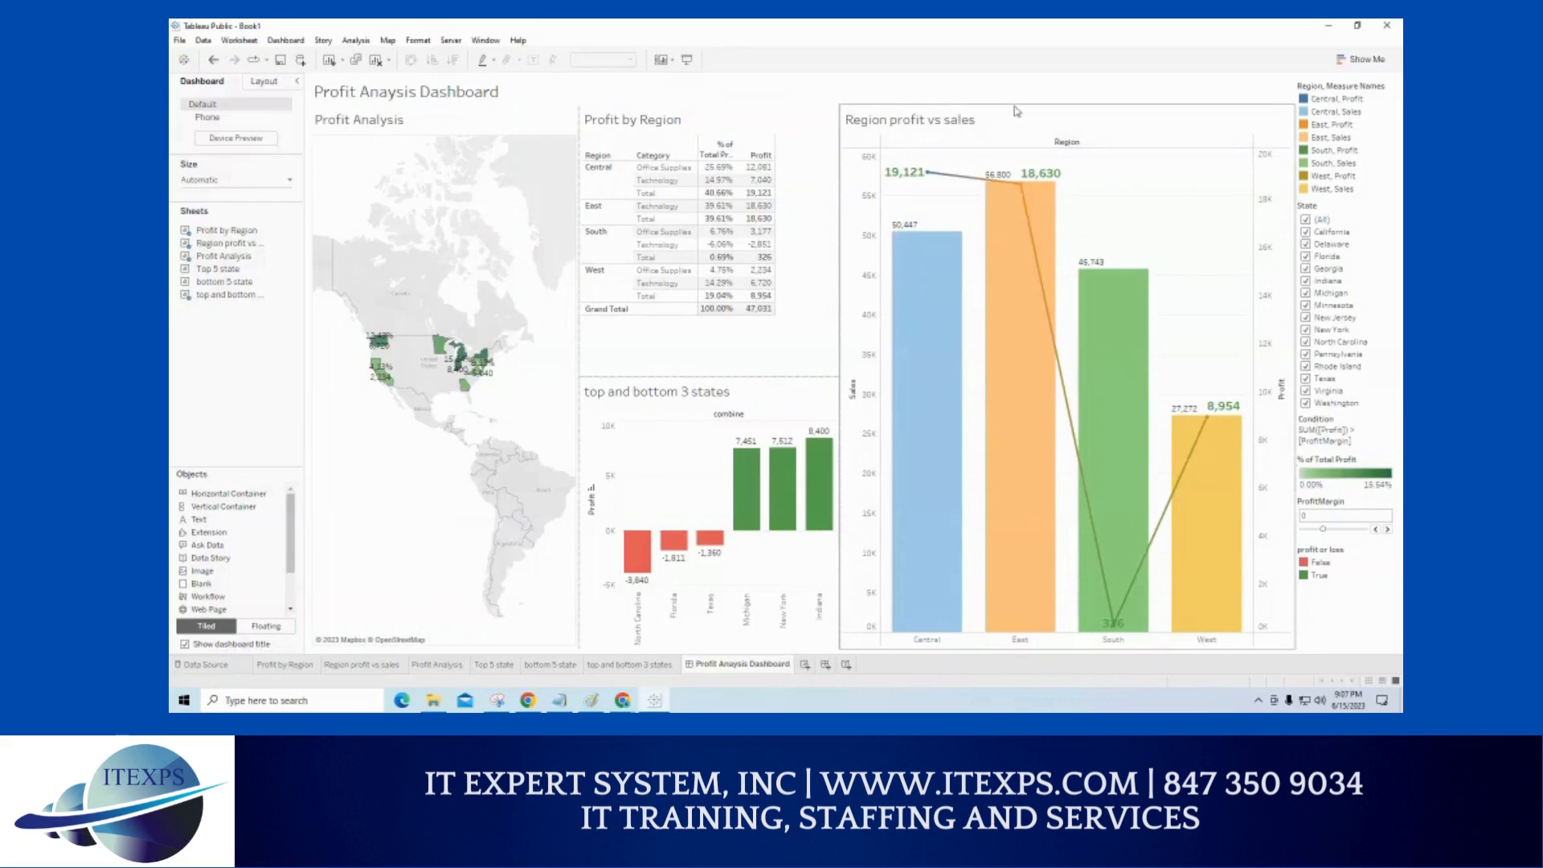
{"action": "left_click_drag", "start_coordinate": [1014, 107], "coordinate": [1014, 131]}
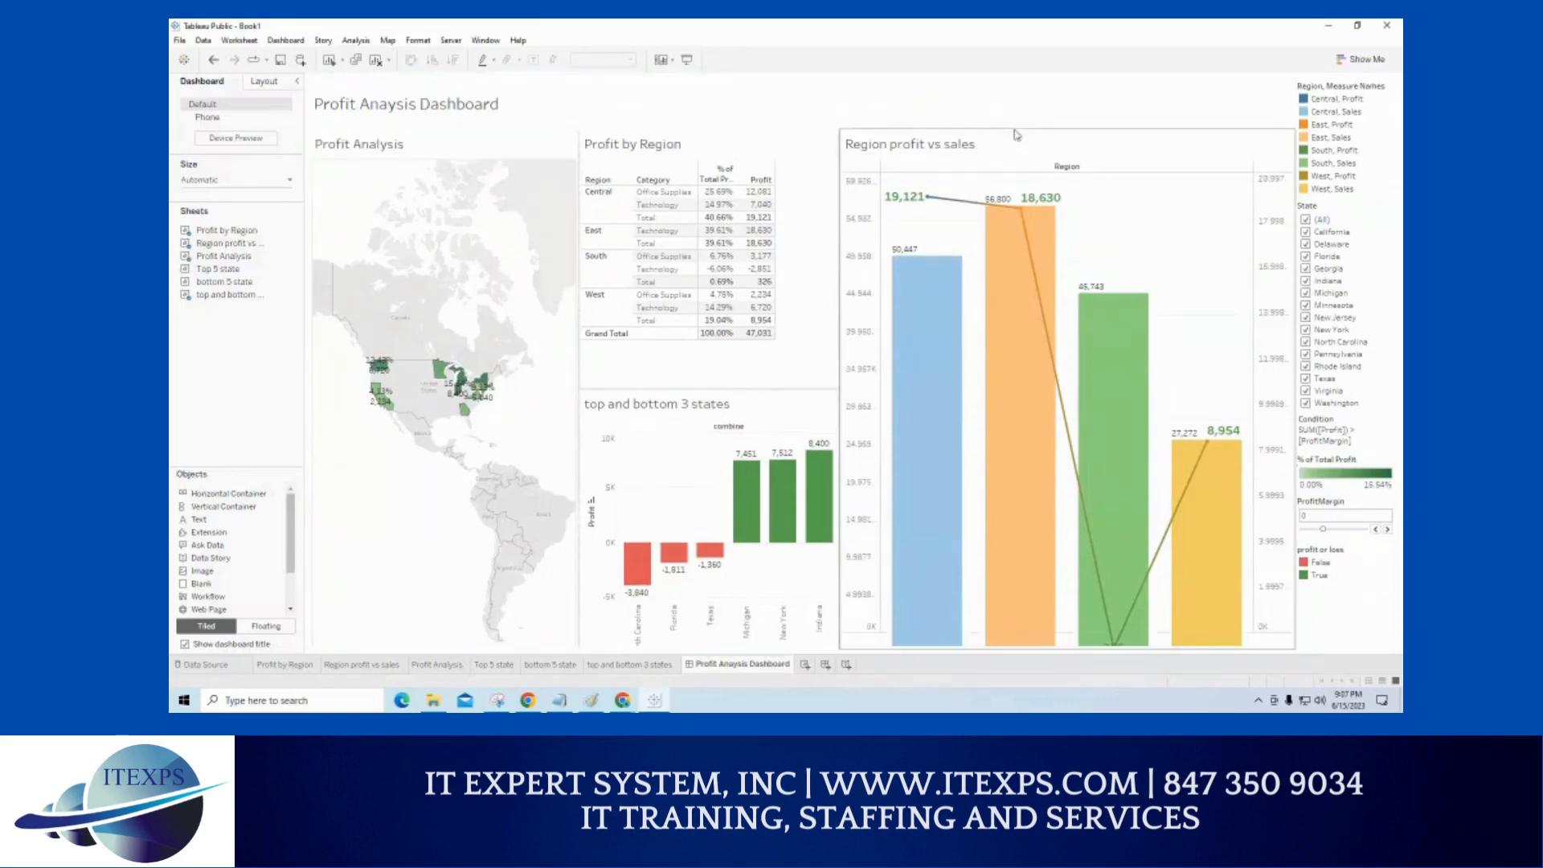
{"action": "left_click", "coordinate": [614, 144]}
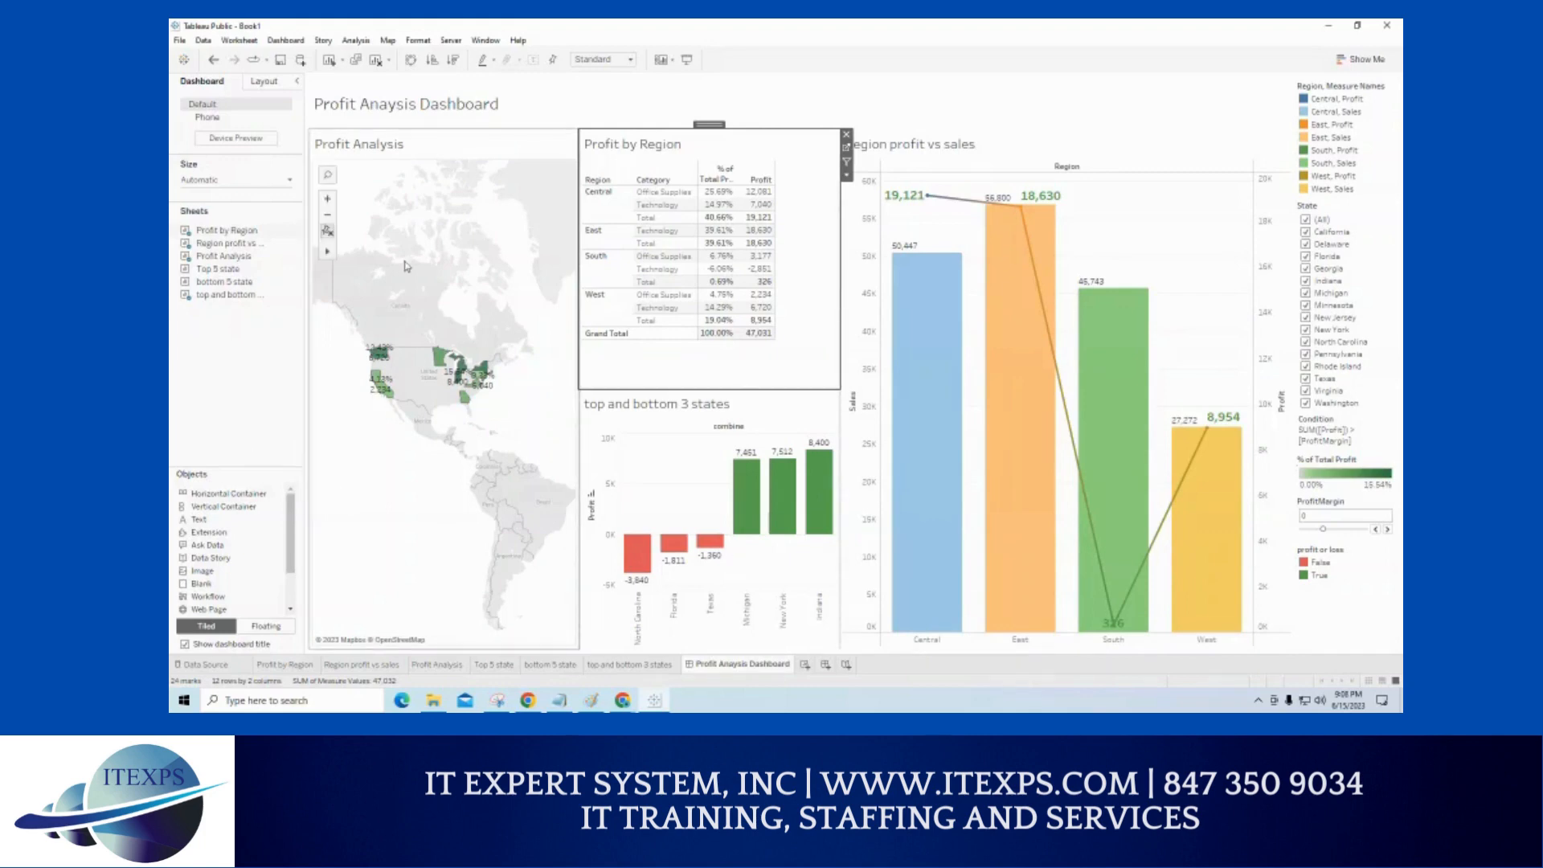
{"action": "key", "text": "ctrl+1"}
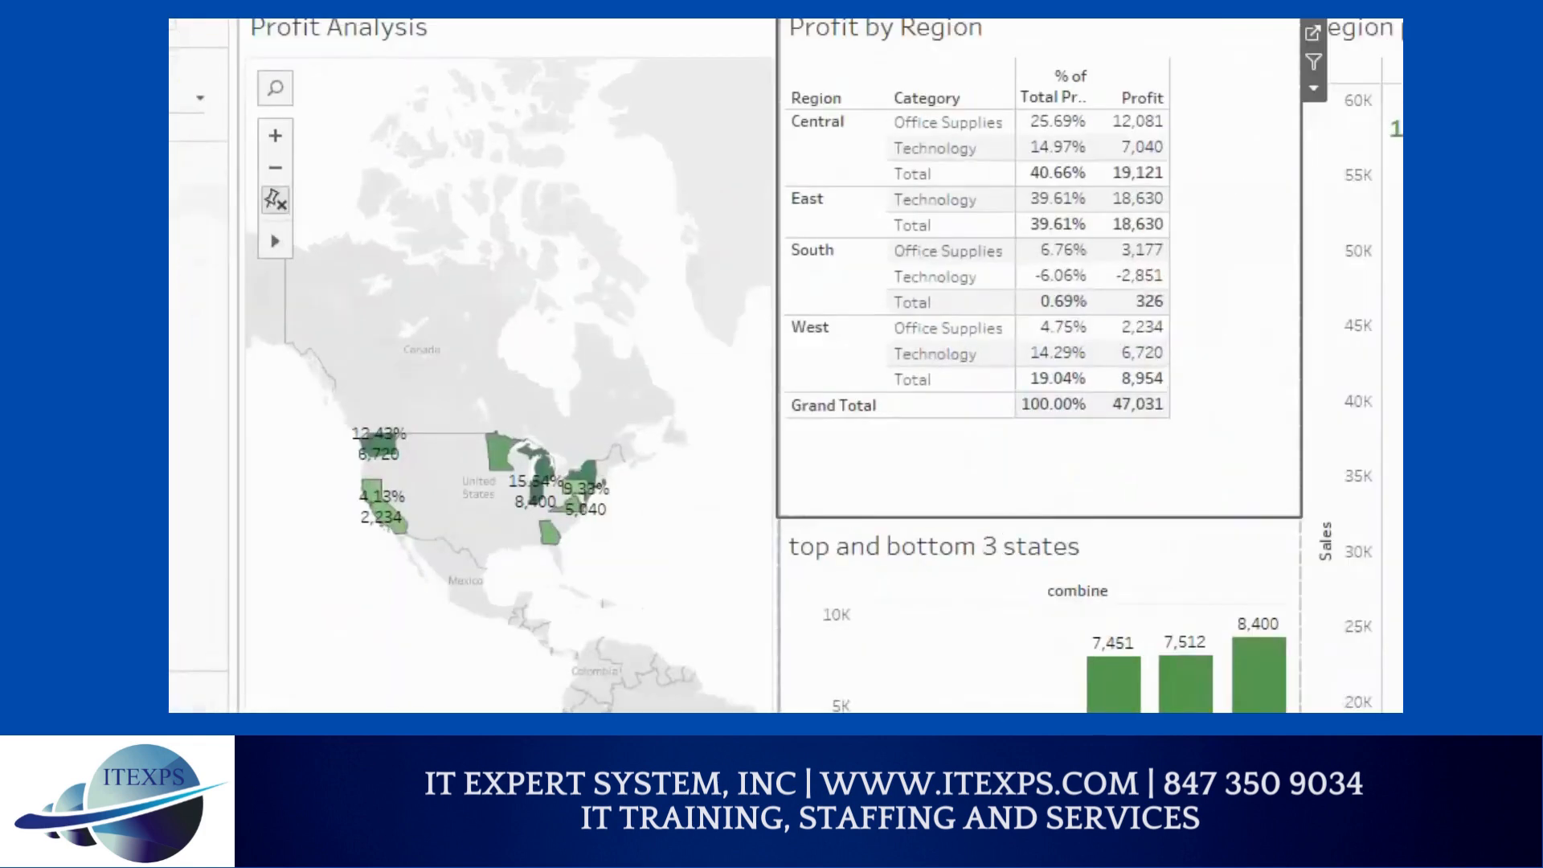
{"action": "scroll", "coordinate": [325, 269], "scroll_direction": "down", "scroll_amount": 4}
{"action": "left_click", "coordinate": [314, 265]}
{"action": "mouse_move", "coordinate": [302, 245]}
{"action": "left_mouse_down"}
{"action": "mouse_move", "coordinate": [231, 244]}
{"action": "mouse_move", "coordinate": [768, 224]}
{"action": "mouse_move", "coordinate": [962, 163]}
{"action": "mouse_move", "coordinate": [813, 534]}
{"action": "left_mouse_up"}
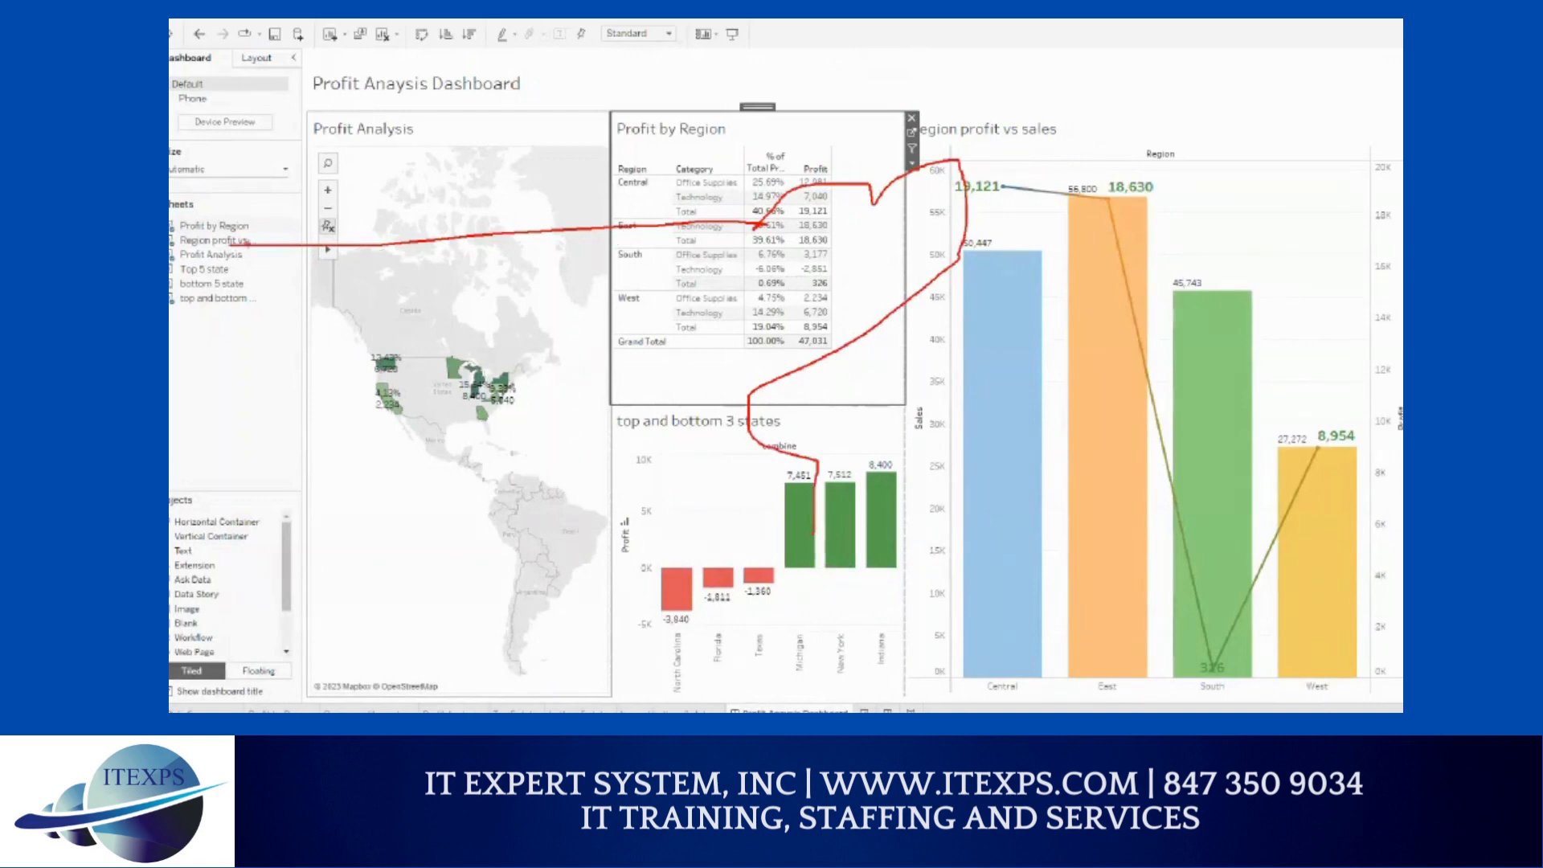
{"action": "left_click_drag", "start_coordinate": [210, 239], "coordinate": [661, 247]}
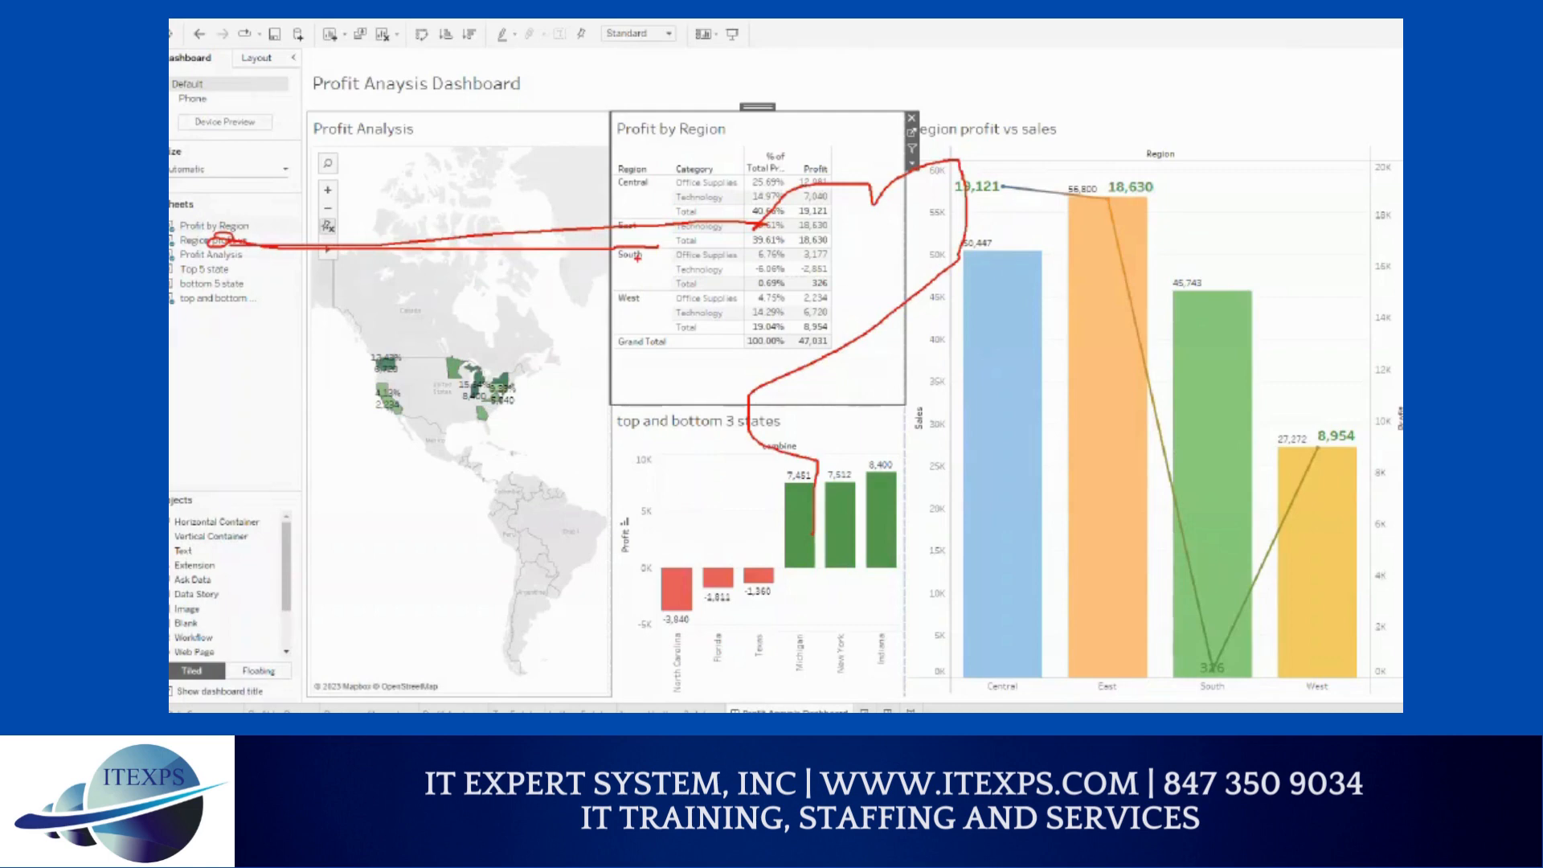
{"action": "key", "text": "Escape"}
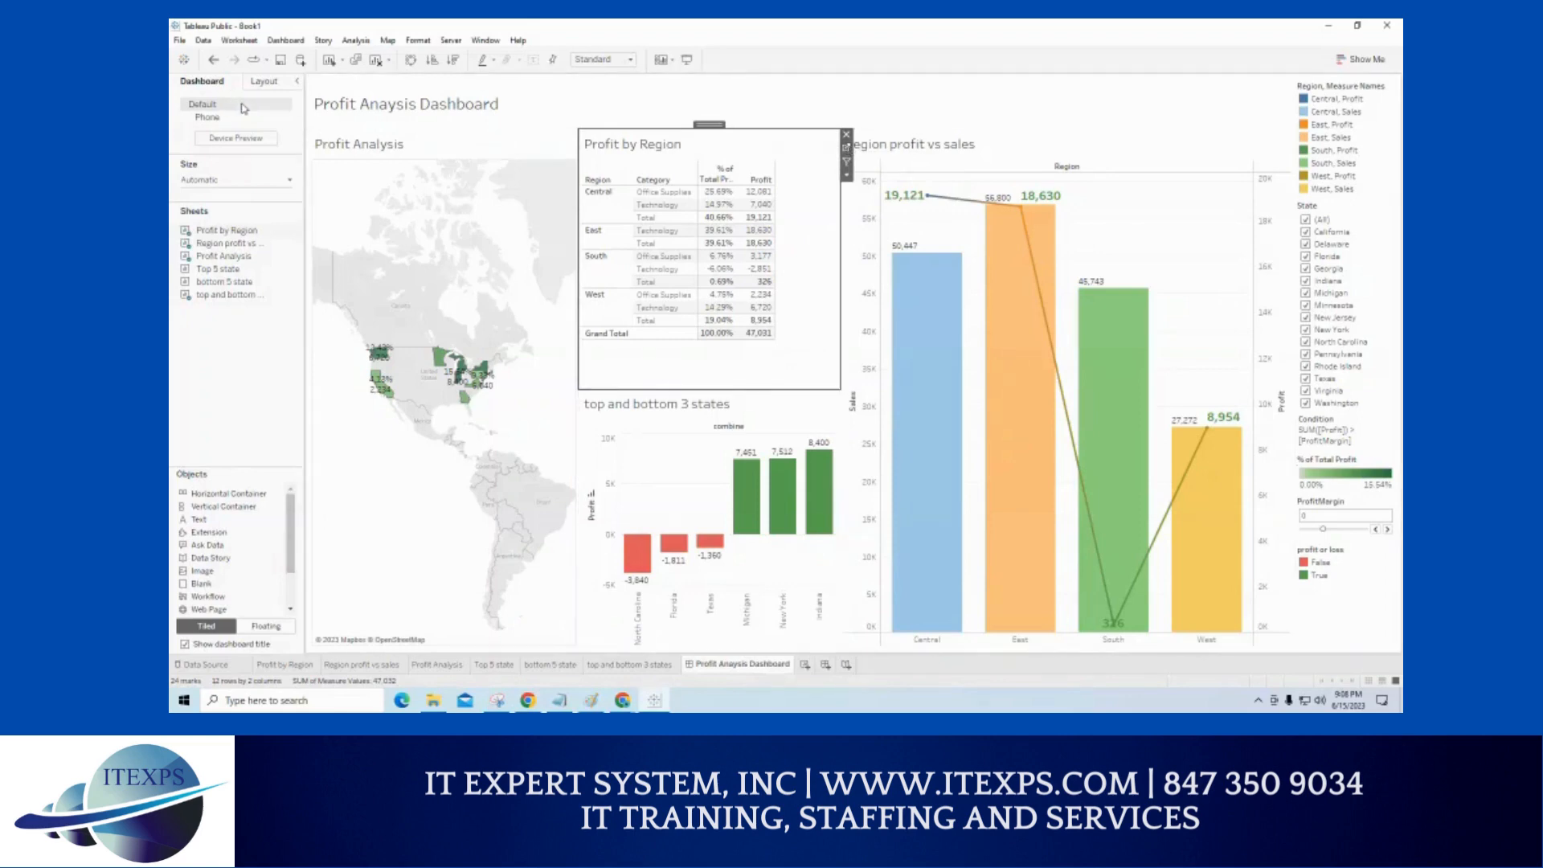
- Examine the dashboard's Automatic size setting and its description, leaving the setting as it is
{"action": "left_click", "coordinate": [239, 183]}
{"action": "key", "text": "ctrl+1"}
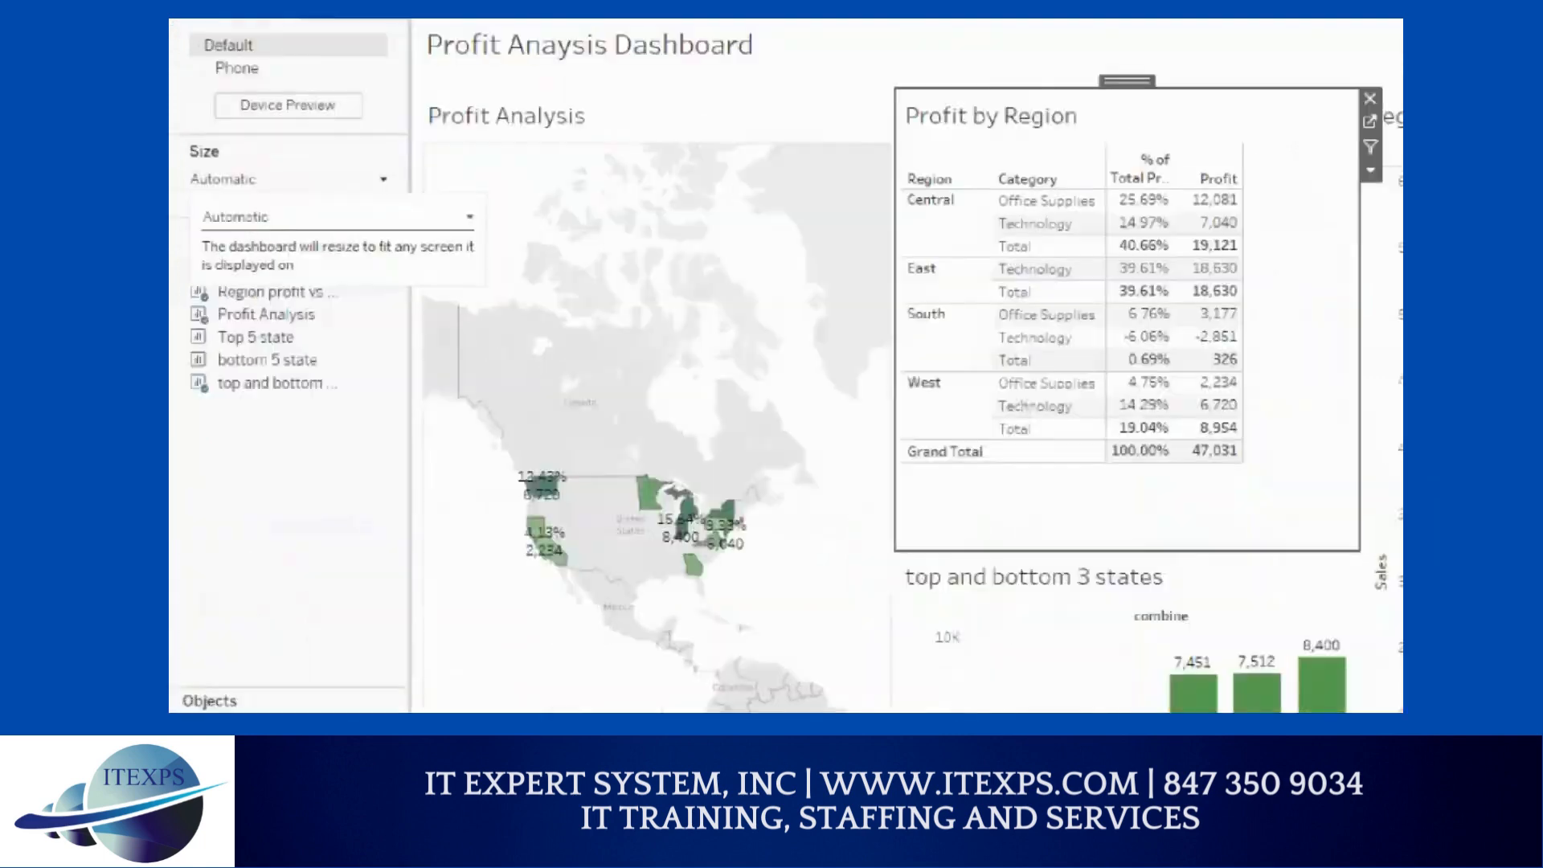
{"action": "left_click", "coordinate": [305, 179]}
{"action": "mouse_move", "coordinate": [282, 169]}
{"action": "left_mouse_down"}
{"action": "mouse_move", "coordinate": [173, 180]}
{"action": "mouse_move", "coordinate": [271, 186]}
{"action": "left_mouse_up"}
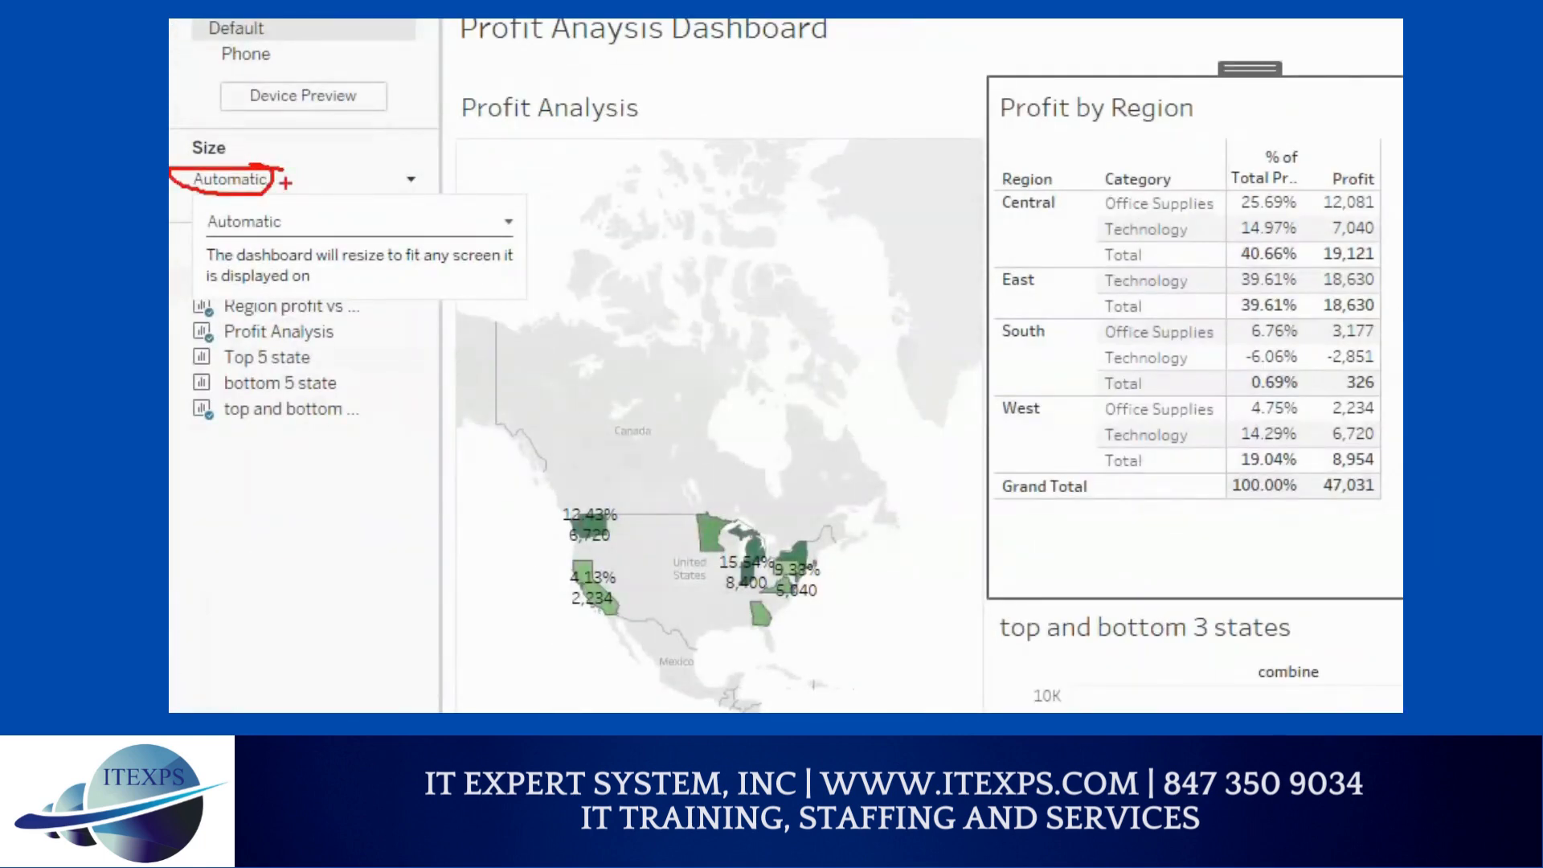
{"action": "left_click_drag", "start_coordinate": [391, 120], "coordinate": [391, 159]}
{"action": "key", "text": "Escape"}
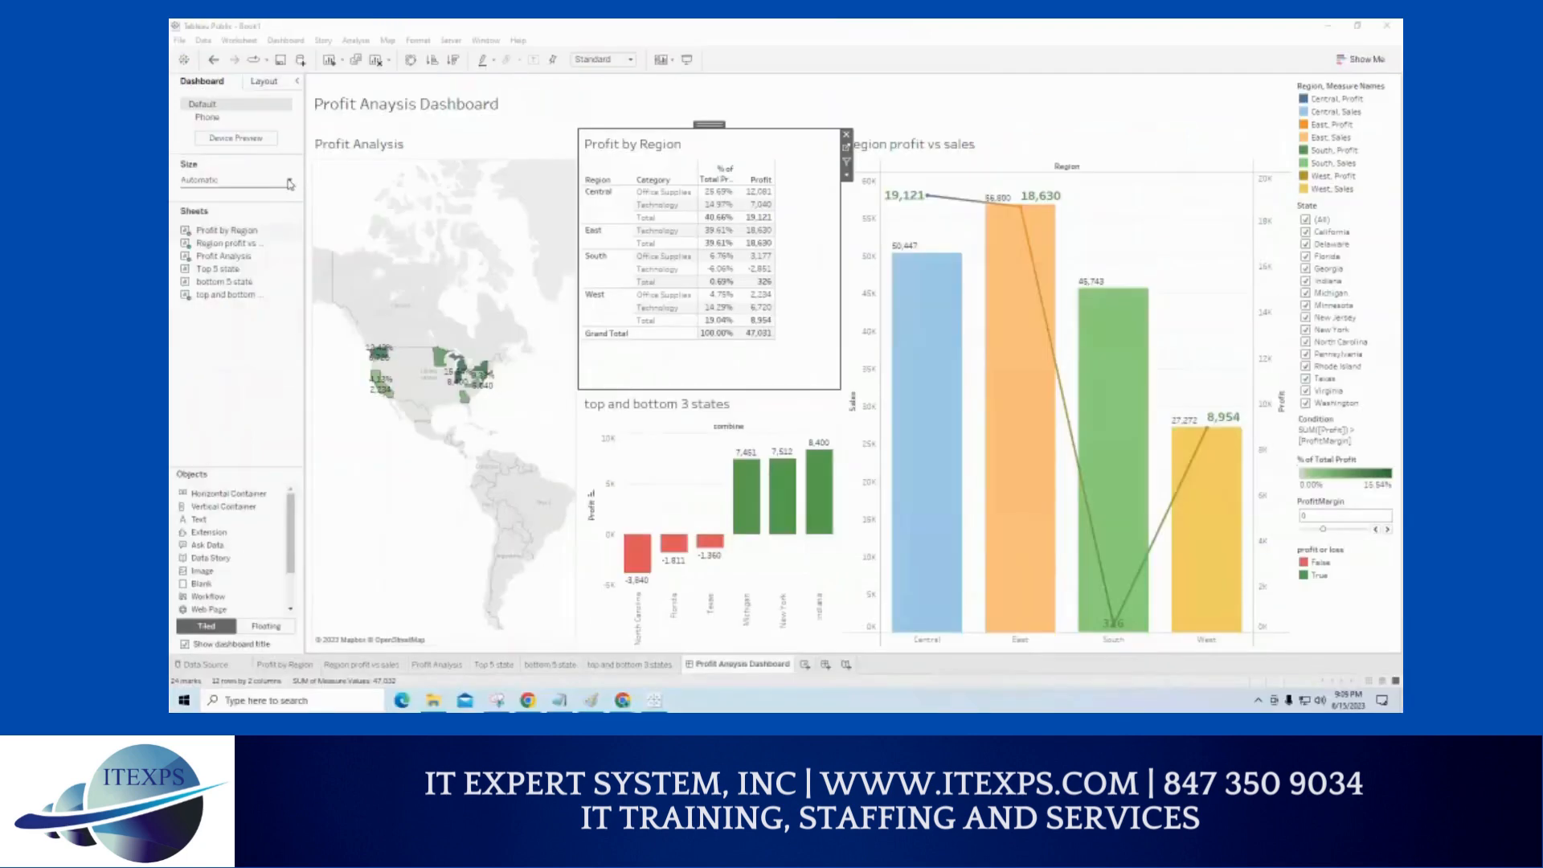
{"action": "left_click", "coordinate": [290, 181]}
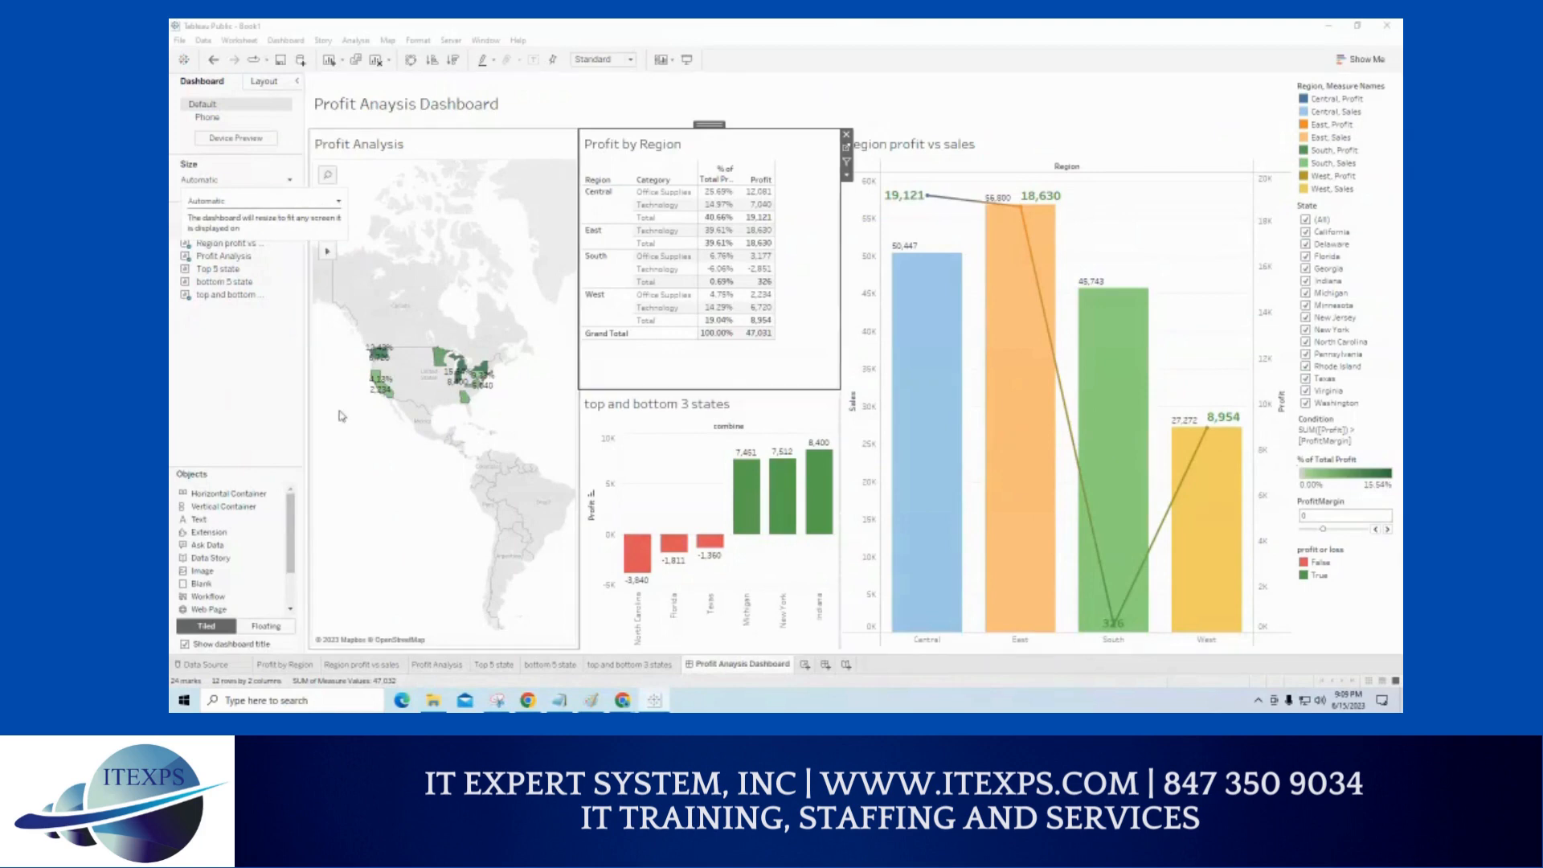
{"action": "left_click", "coordinate": [571, 102]}
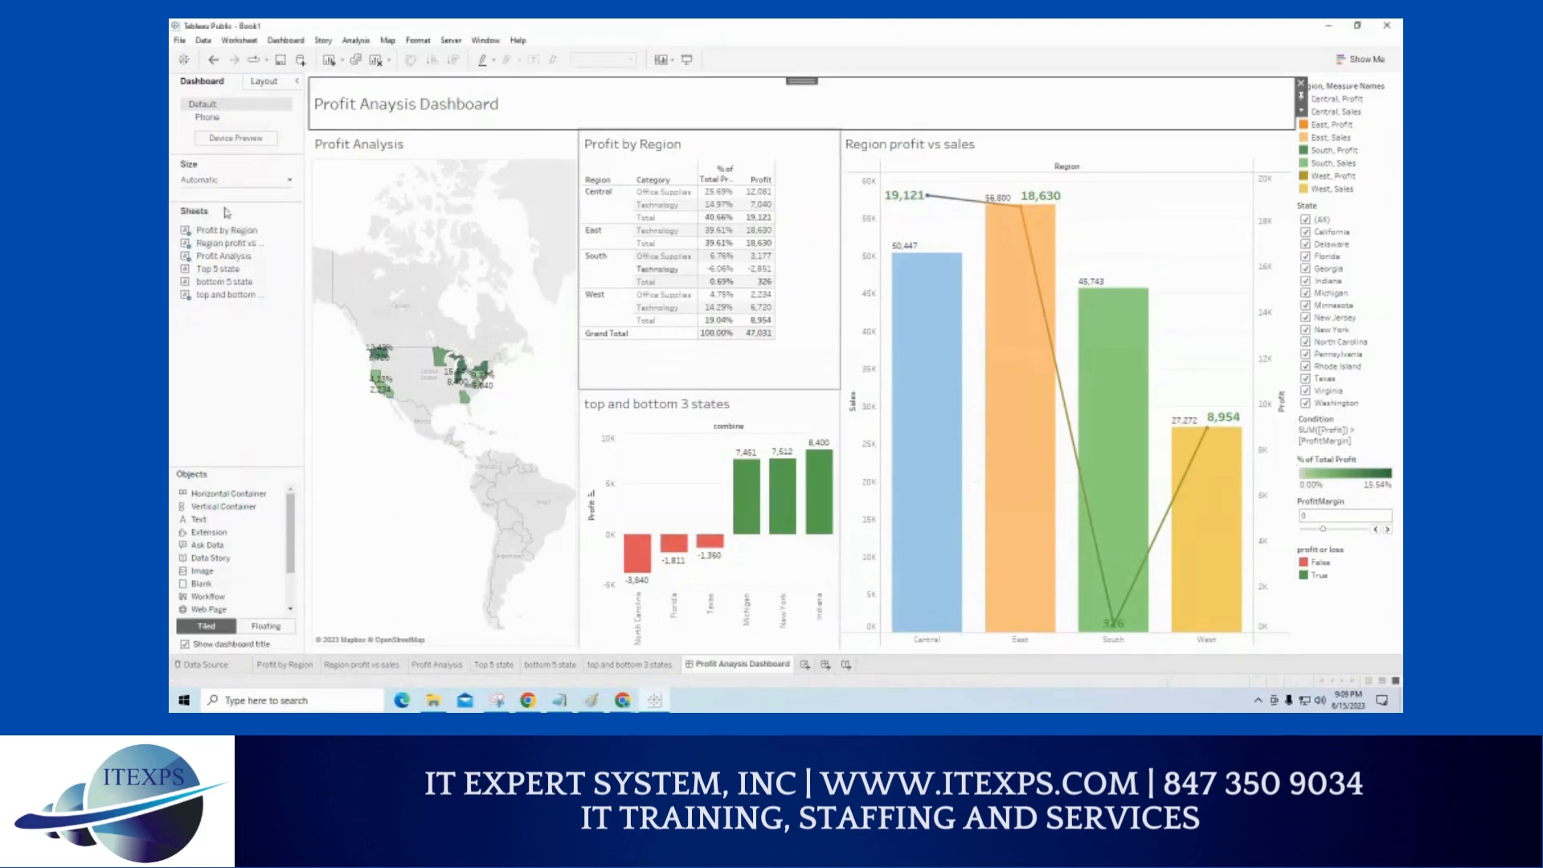
- Examine the Profit by Region sheet's dashboard options, including Floating, and close them without choosing any
{"action": "left_click", "coordinate": [833, 144]}
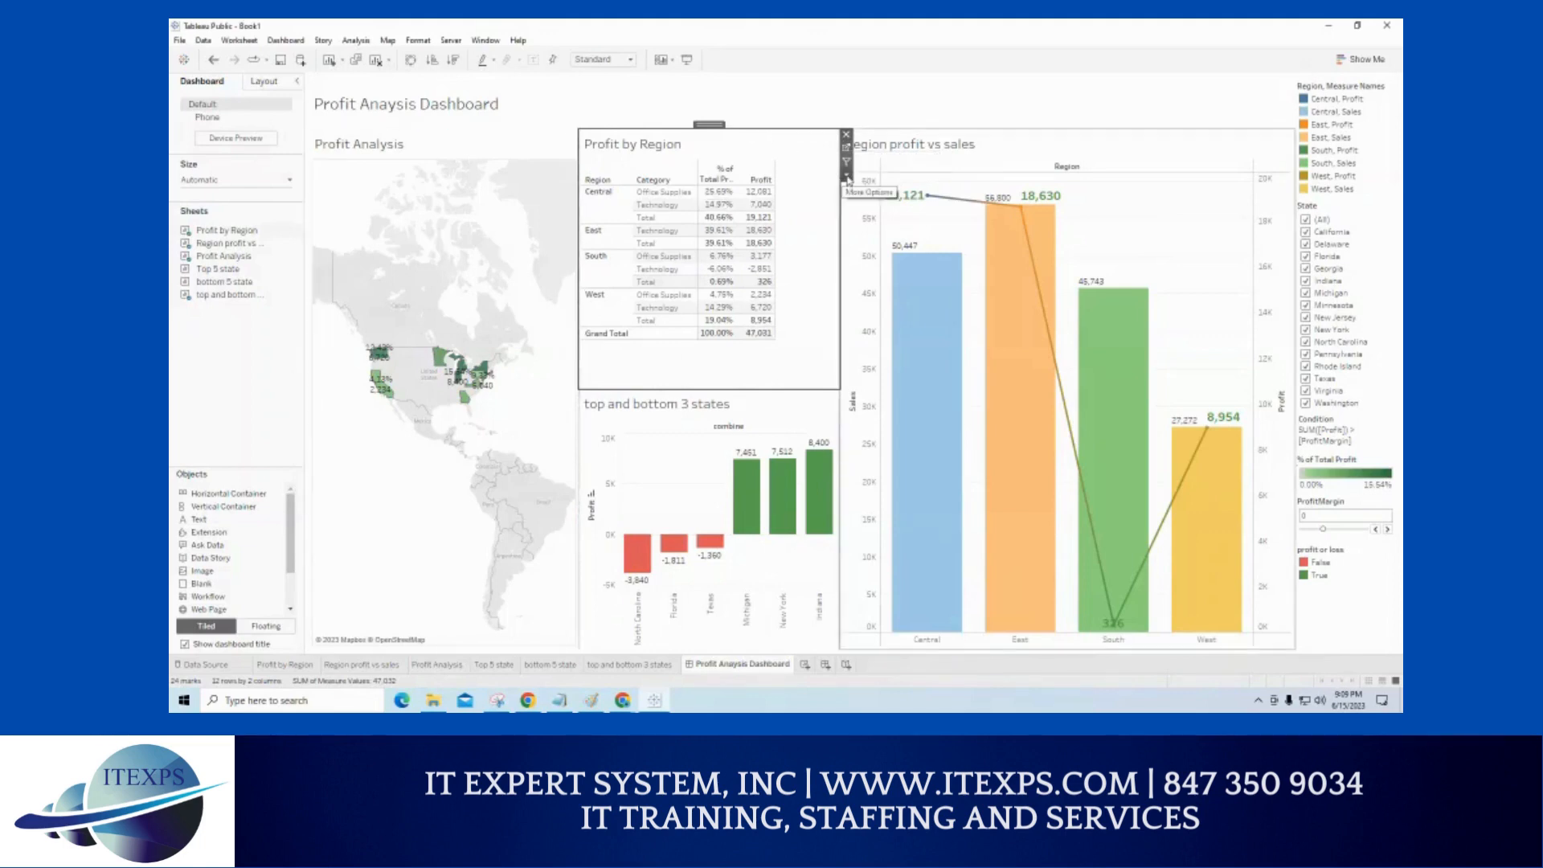
{"action": "left_click", "coordinate": [846, 175]}
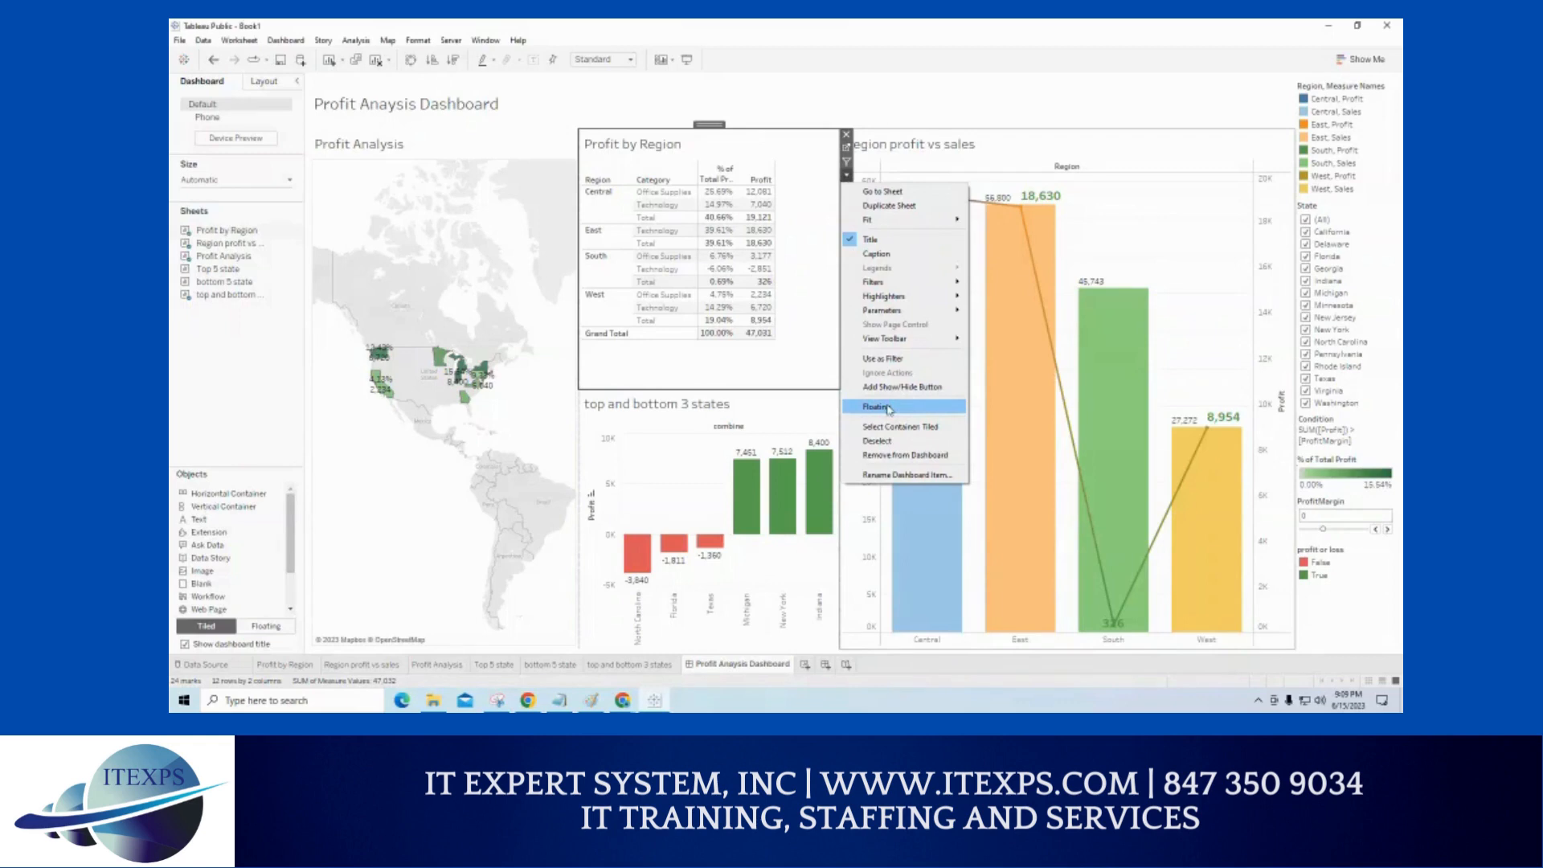
{"action": "left_click", "coordinate": [804, 99]}
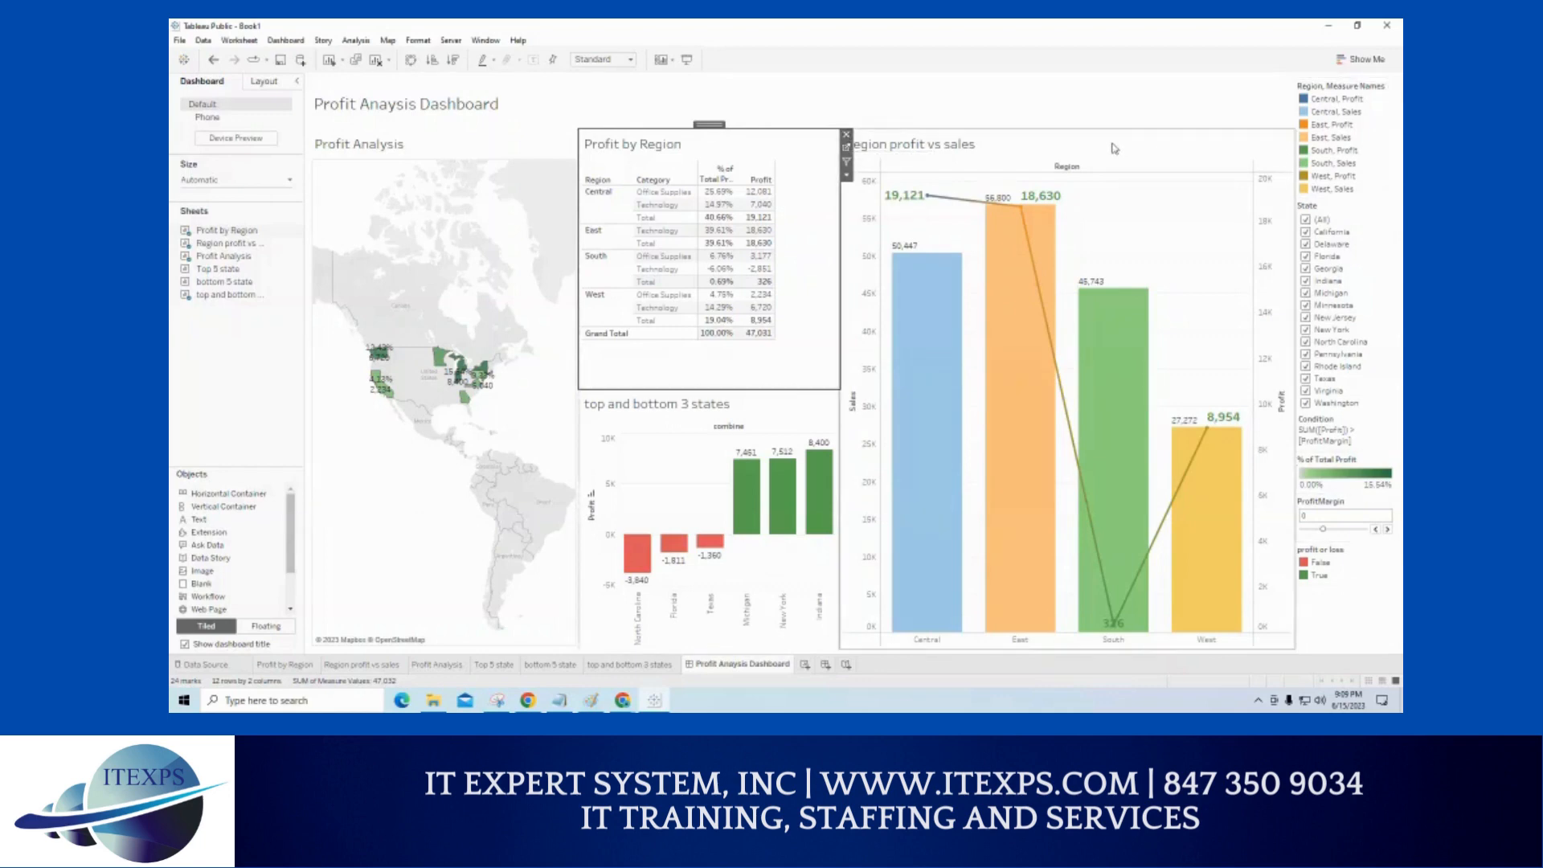
{"action": "left_click", "coordinate": [1067, 109]}
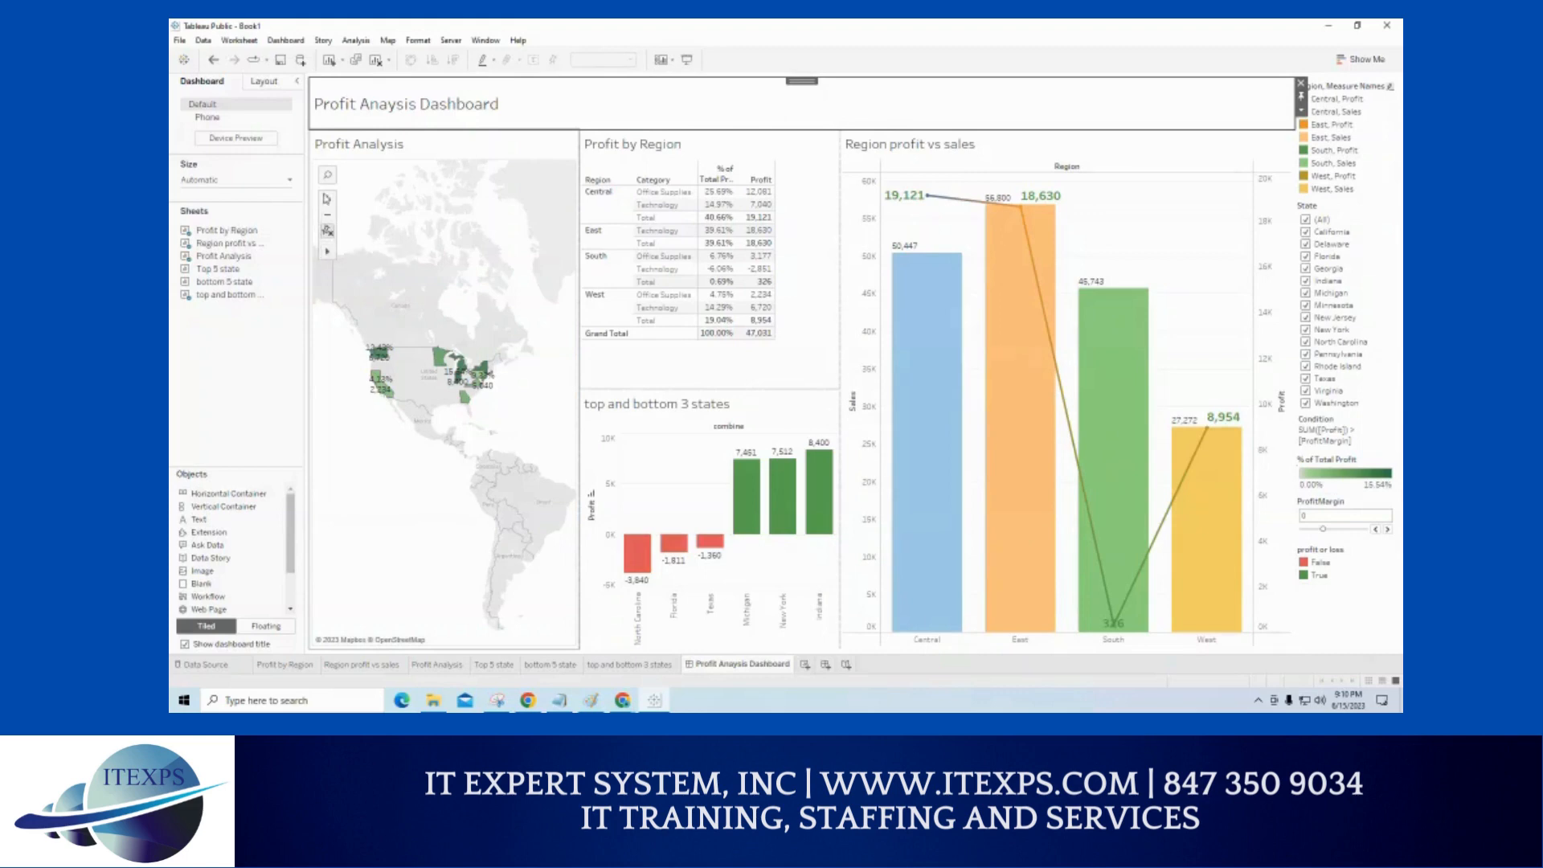
{"action": "mouse_move", "coordinate": [326, 248]}
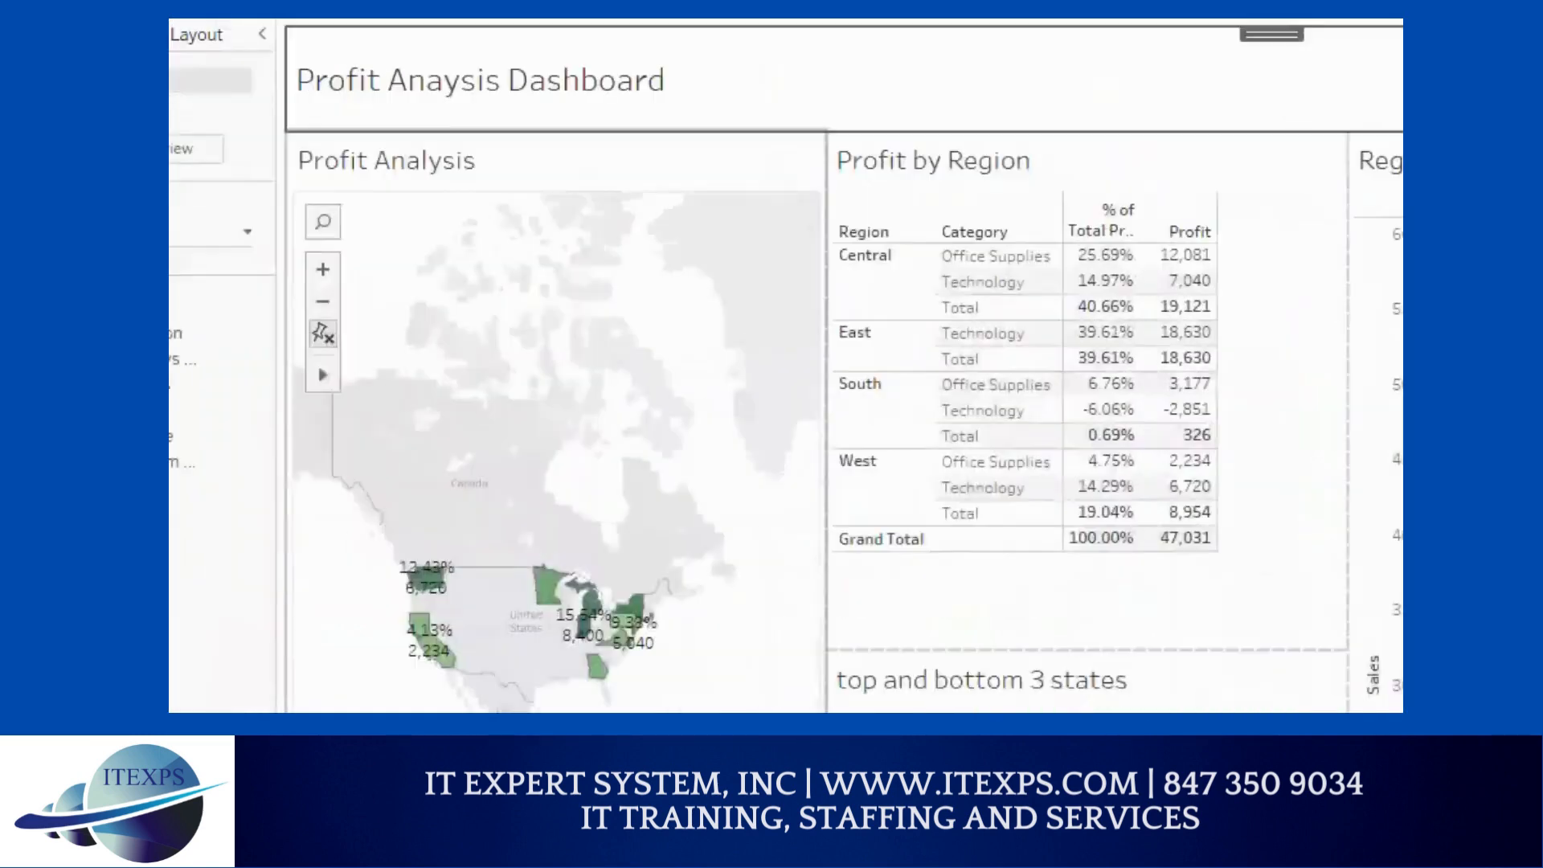
{"action": "left_click", "coordinate": [325, 105]}
{"action": "mouse_move", "coordinate": [378, 120]}
{"action": "left_mouse_down"}
{"action": "mouse_move", "coordinate": [324, 123]}
{"action": "mouse_move", "coordinate": [344, 145]}
{"action": "left_mouse_up"}
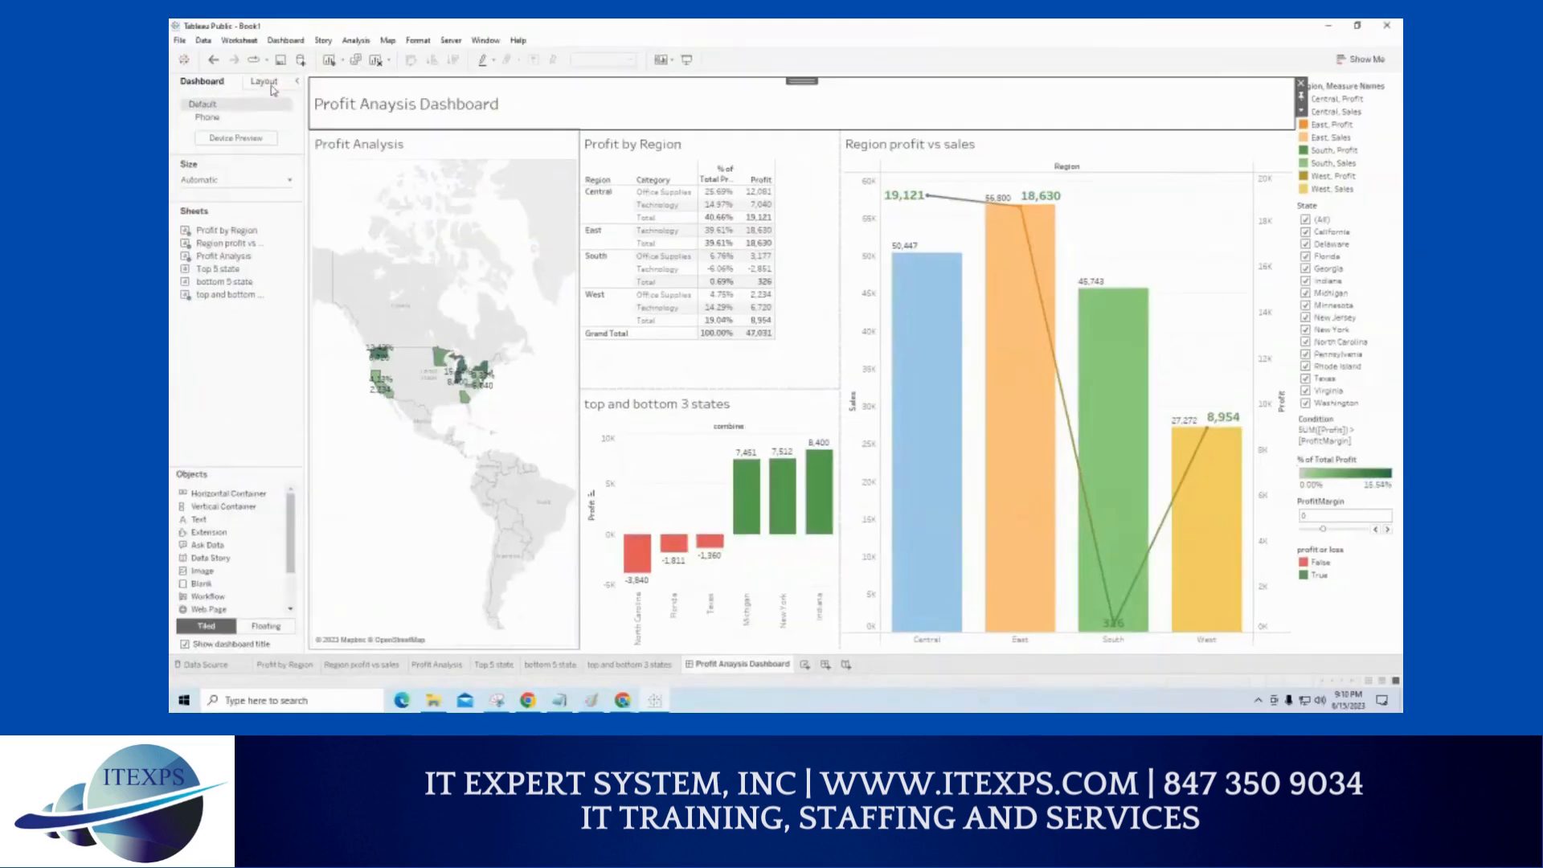
- Open the dashboard title's layout settings and give the title a thin solid blue border
{"action": "left_click", "coordinate": [366, 138]}
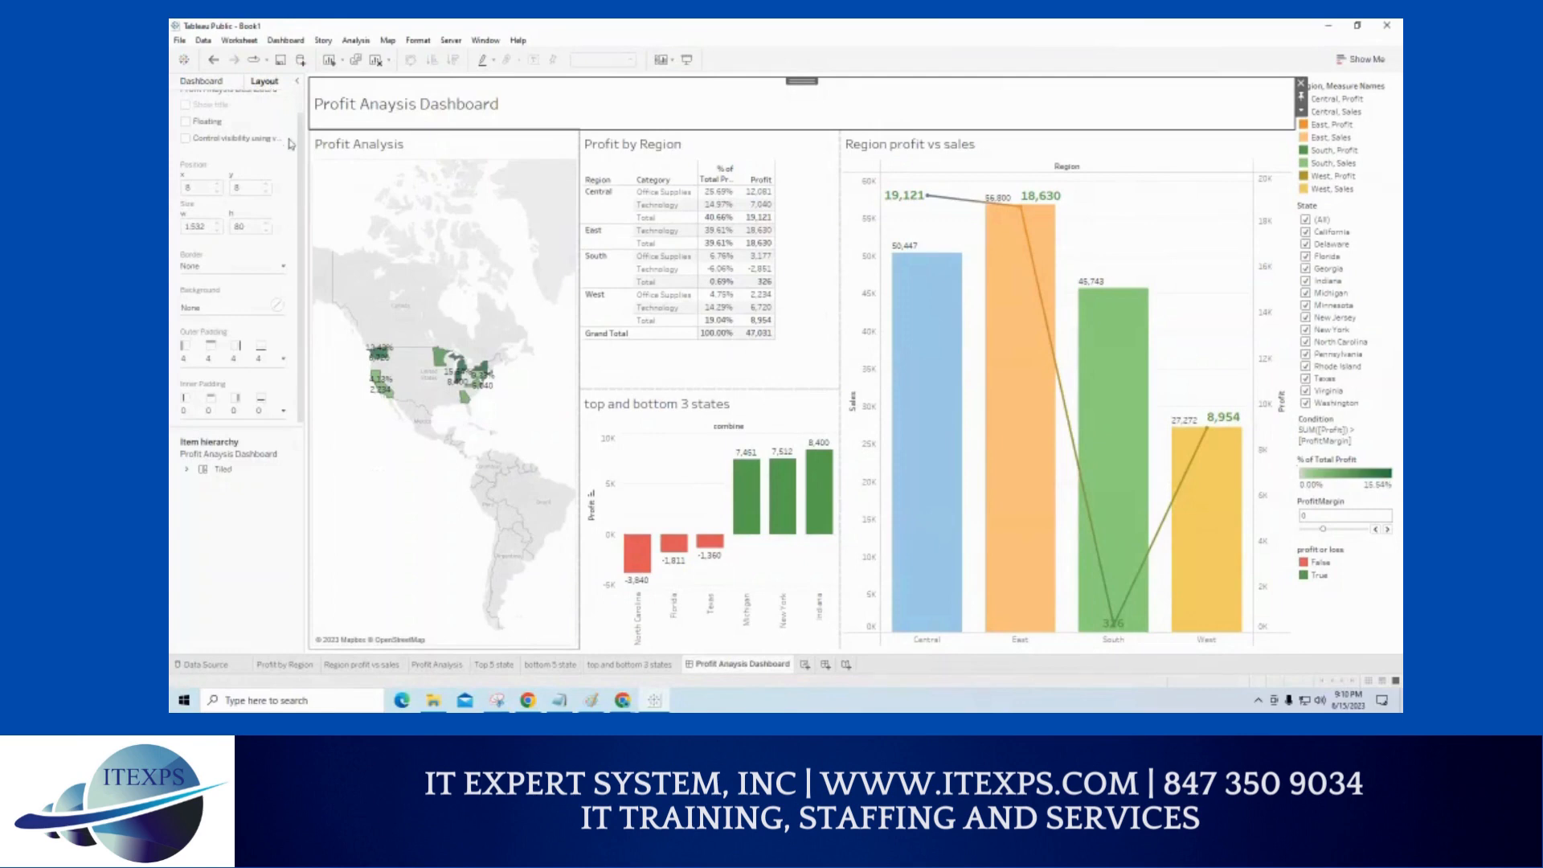
{"action": "left_click_drag", "start_coordinate": [304, 161], "coordinate": [301, 127]}
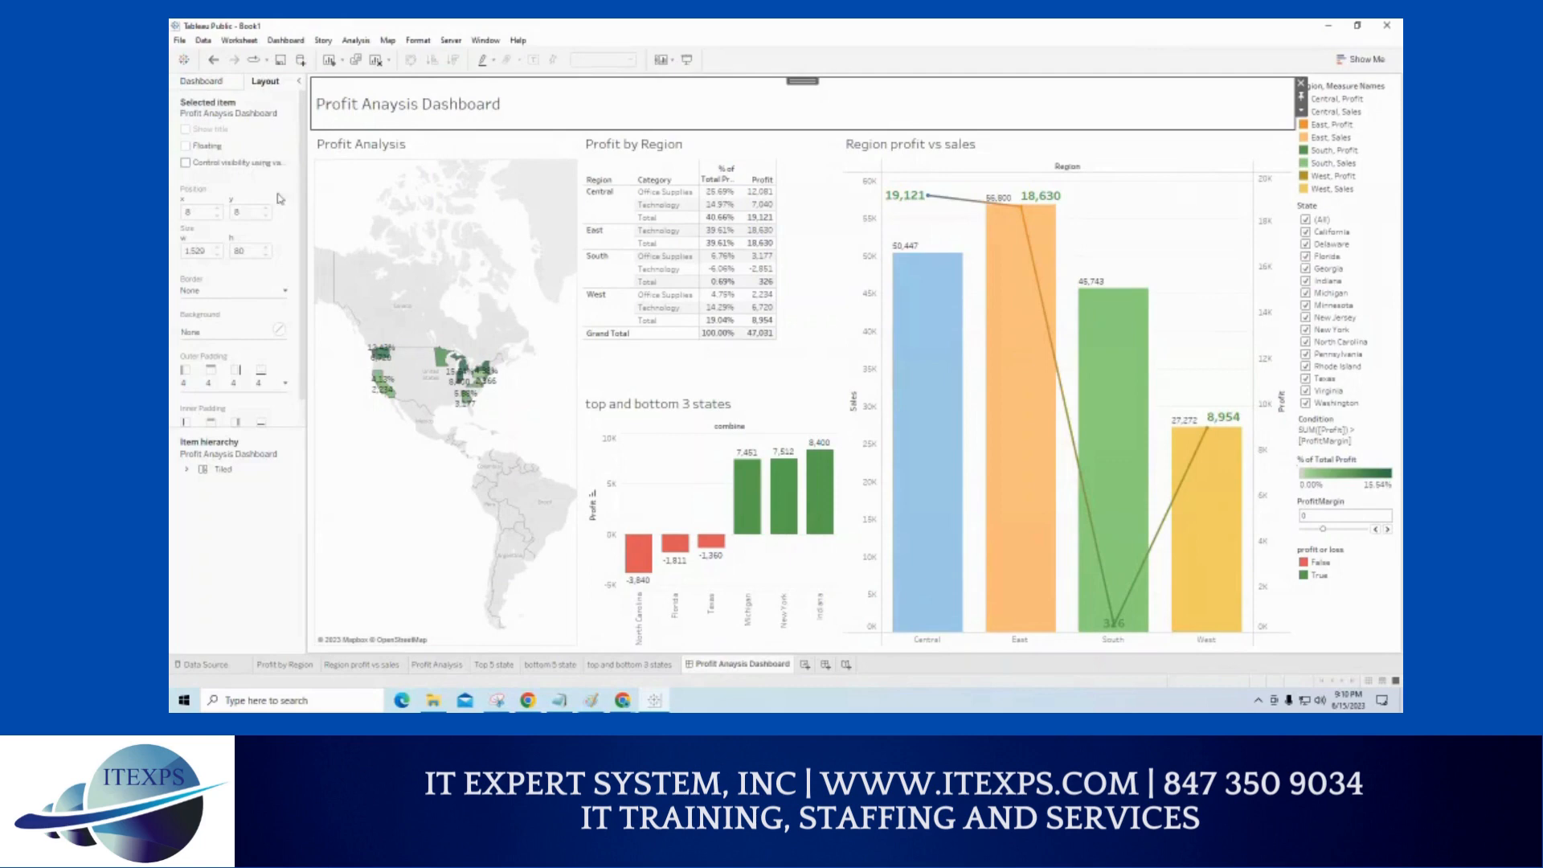
{"action": "left_click", "coordinate": [201, 294]}
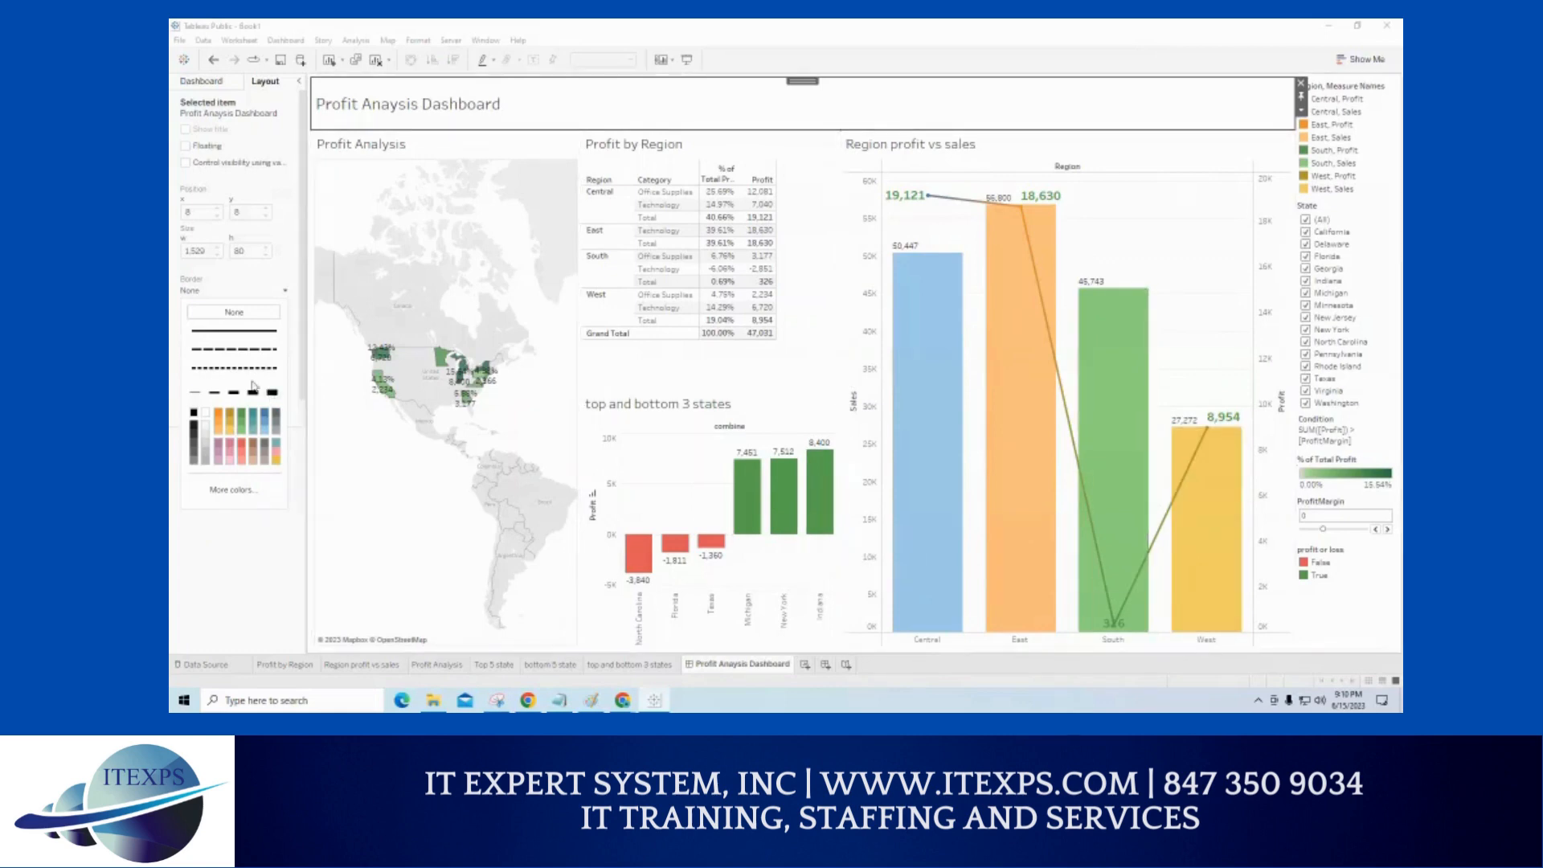
{"action": "left_click", "coordinate": [215, 333]}
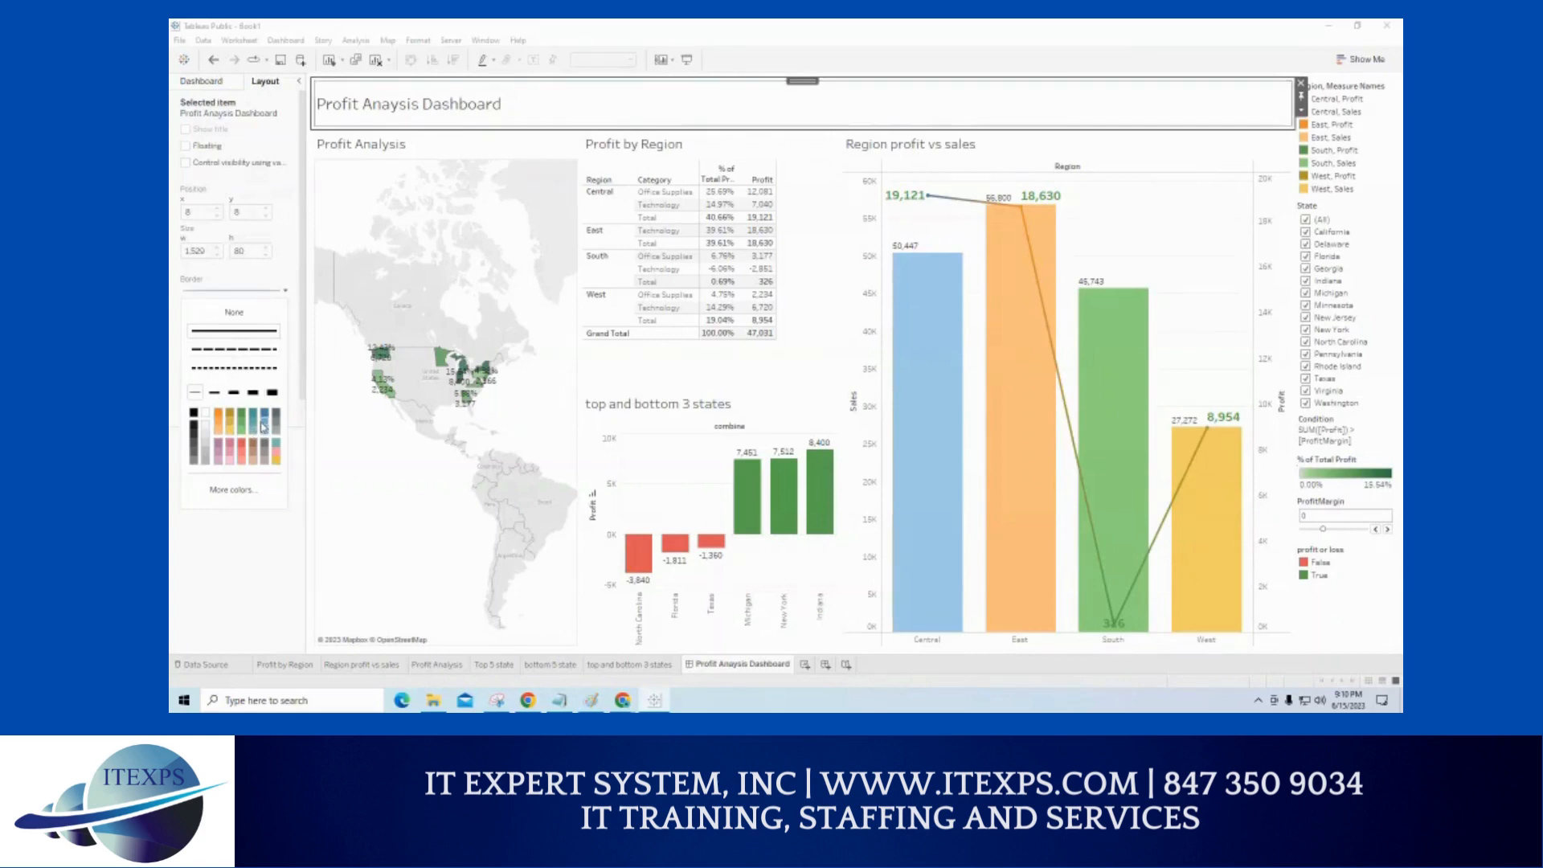
- Apply the same thin blue border to the Region profit vs sales chart and the Profit by Region table
{"action": "left_click", "coordinate": [966, 154]}
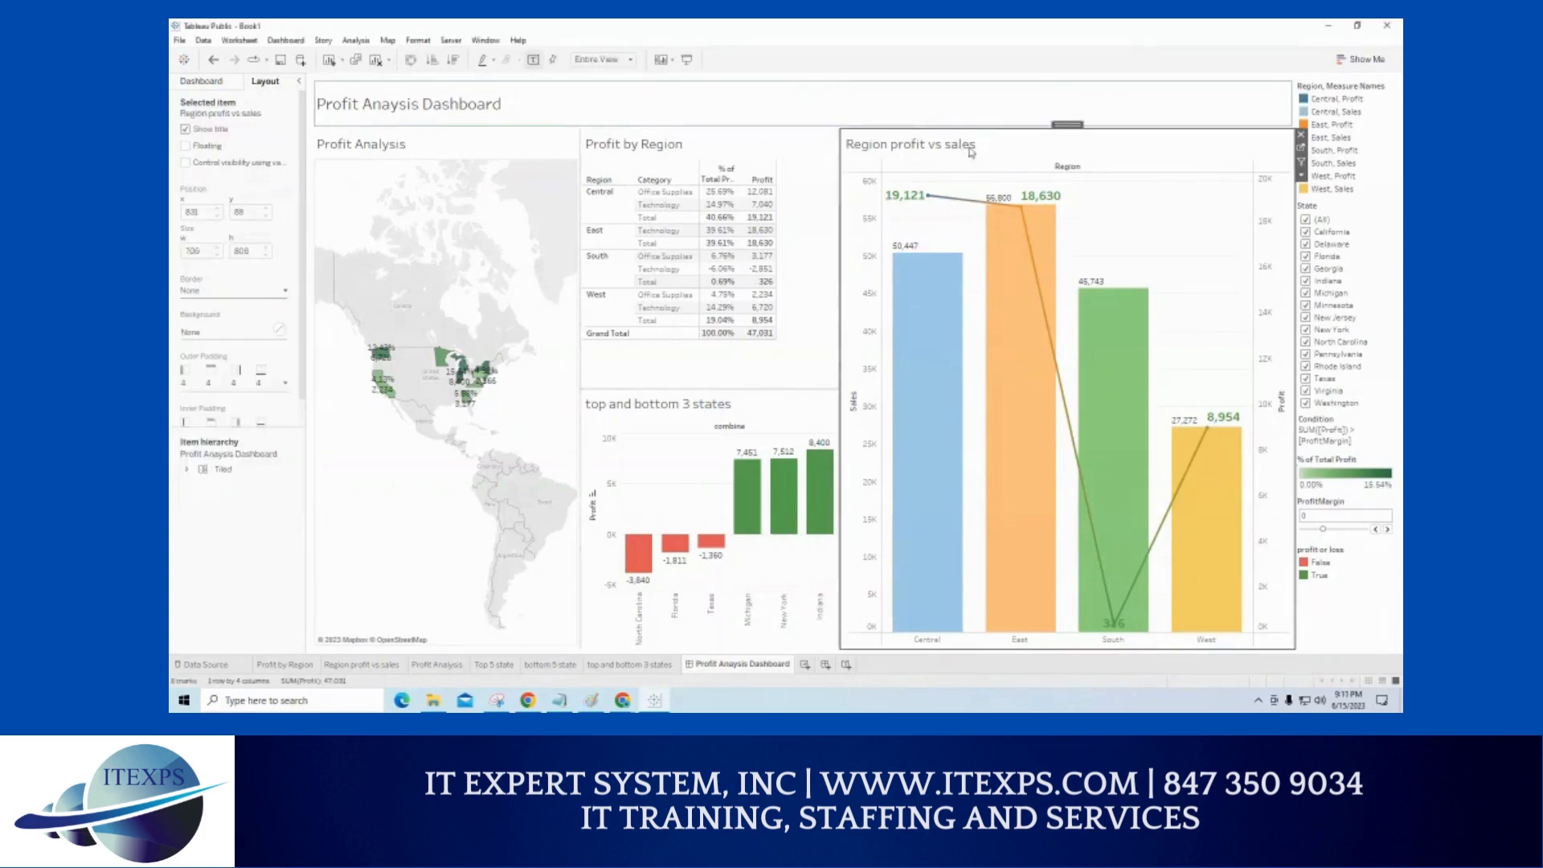
{"action": "left_click", "coordinate": [235, 294]}
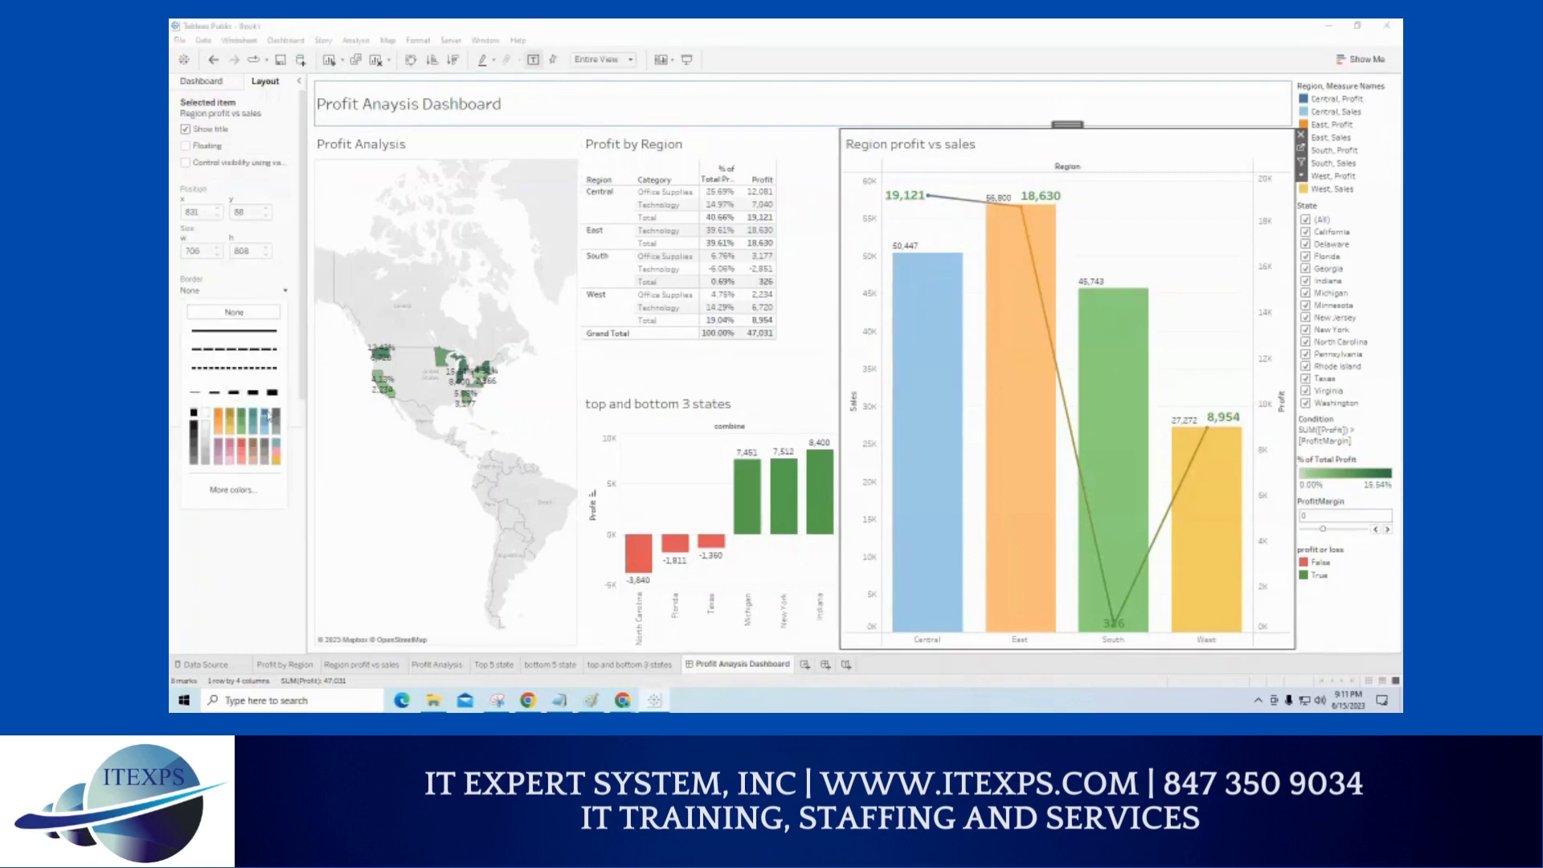
{"action": "left_click", "coordinate": [649, 273]}
{"action": "left_click", "coordinate": [649, 270]}
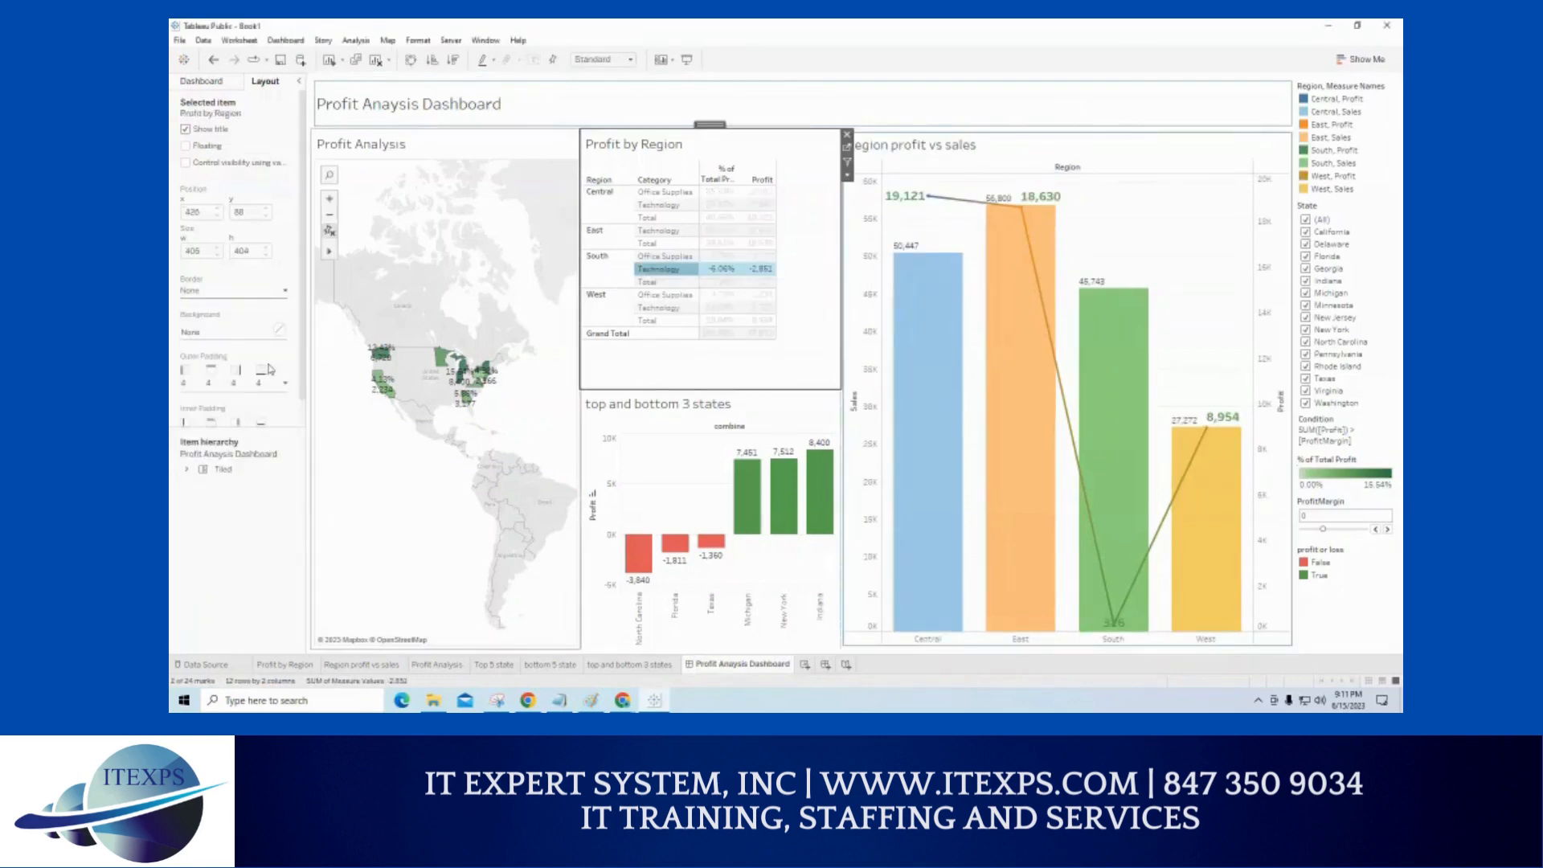
{"action": "left_click", "coordinate": [211, 294]}
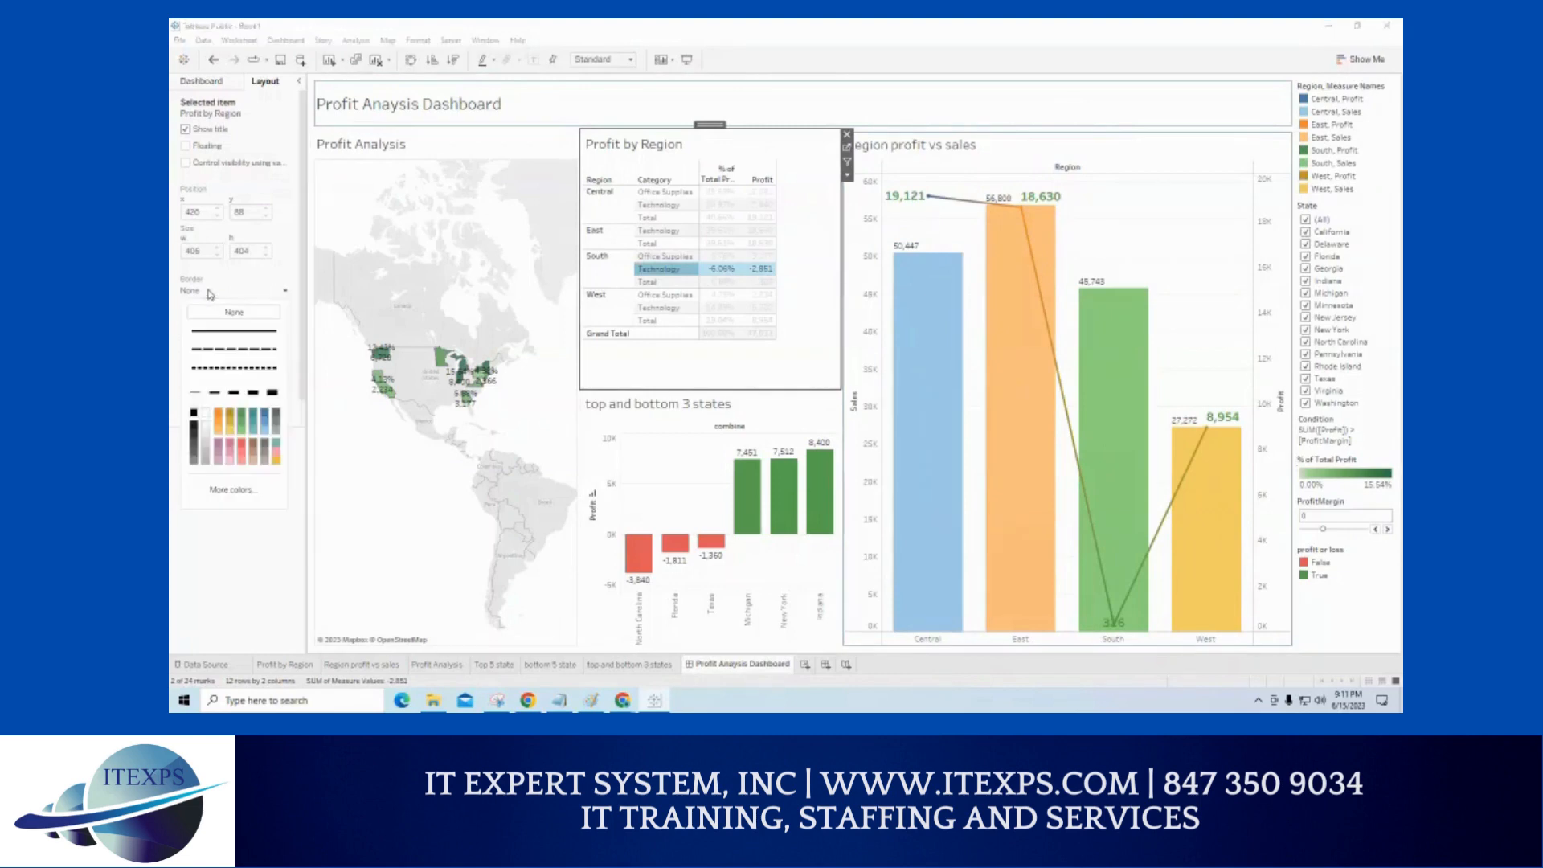
{"action": "left_click", "coordinate": [264, 419]}
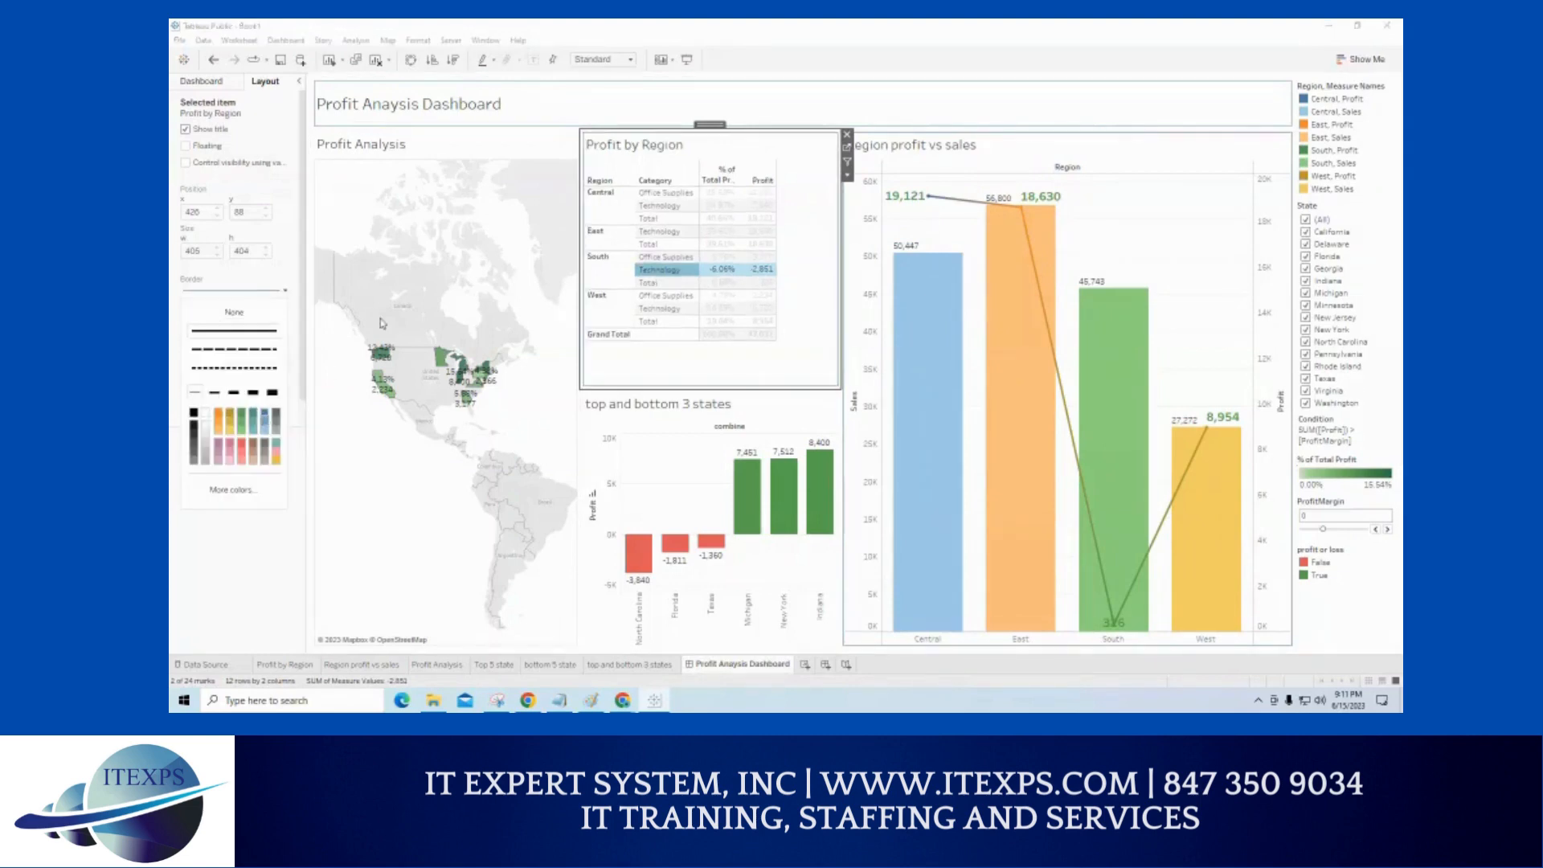
- Add matching blue borders to the Profit Analysis map and the top and bottom 3 states chart
{"action": "left_click", "coordinate": [378, 273]}
{"action": "left_click", "coordinate": [227, 299]}
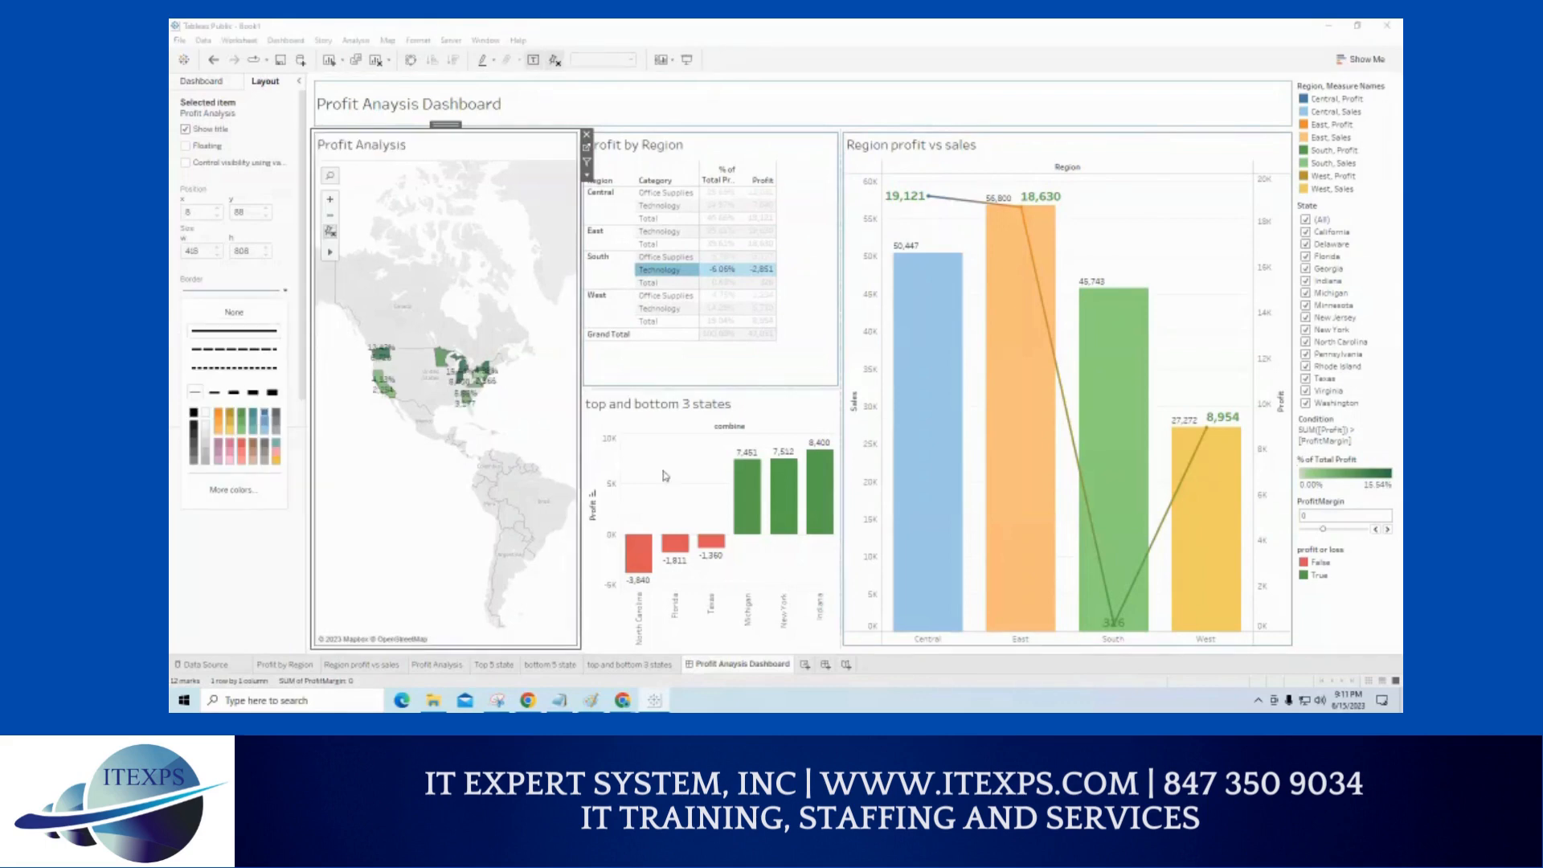
{"action": "left_click", "coordinate": [643, 418]}
{"action": "left_click", "coordinate": [218, 289]}
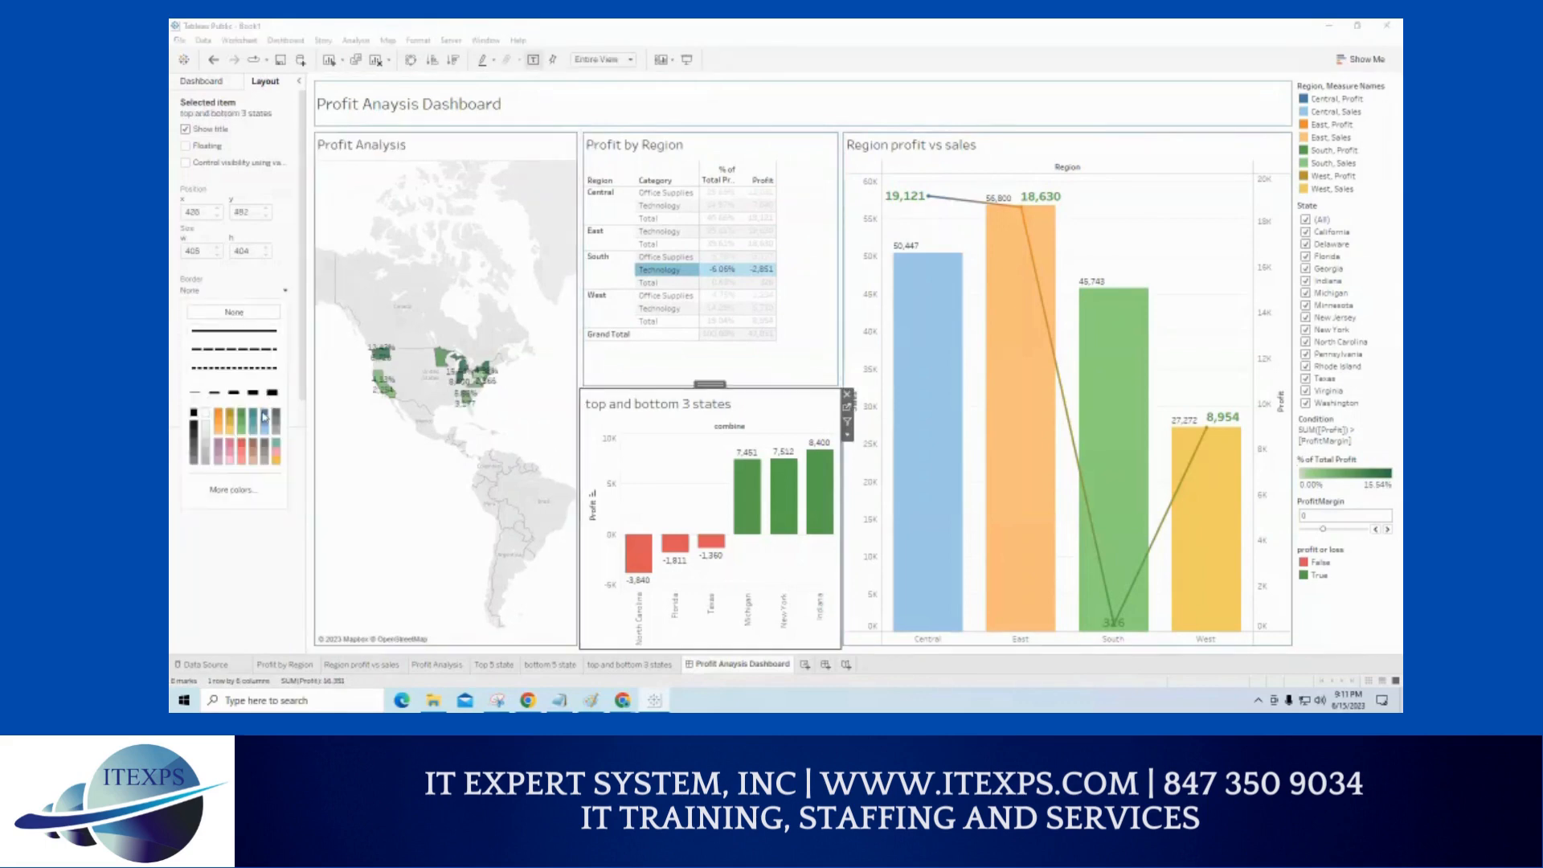
{"action": "left_click", "coordinate": [263, 416]}
- Select the Central bar in the Region profit vs sales chart and show the dashboard in presentation mode
{"action": "left_click", "coordinate": [936, 398]}
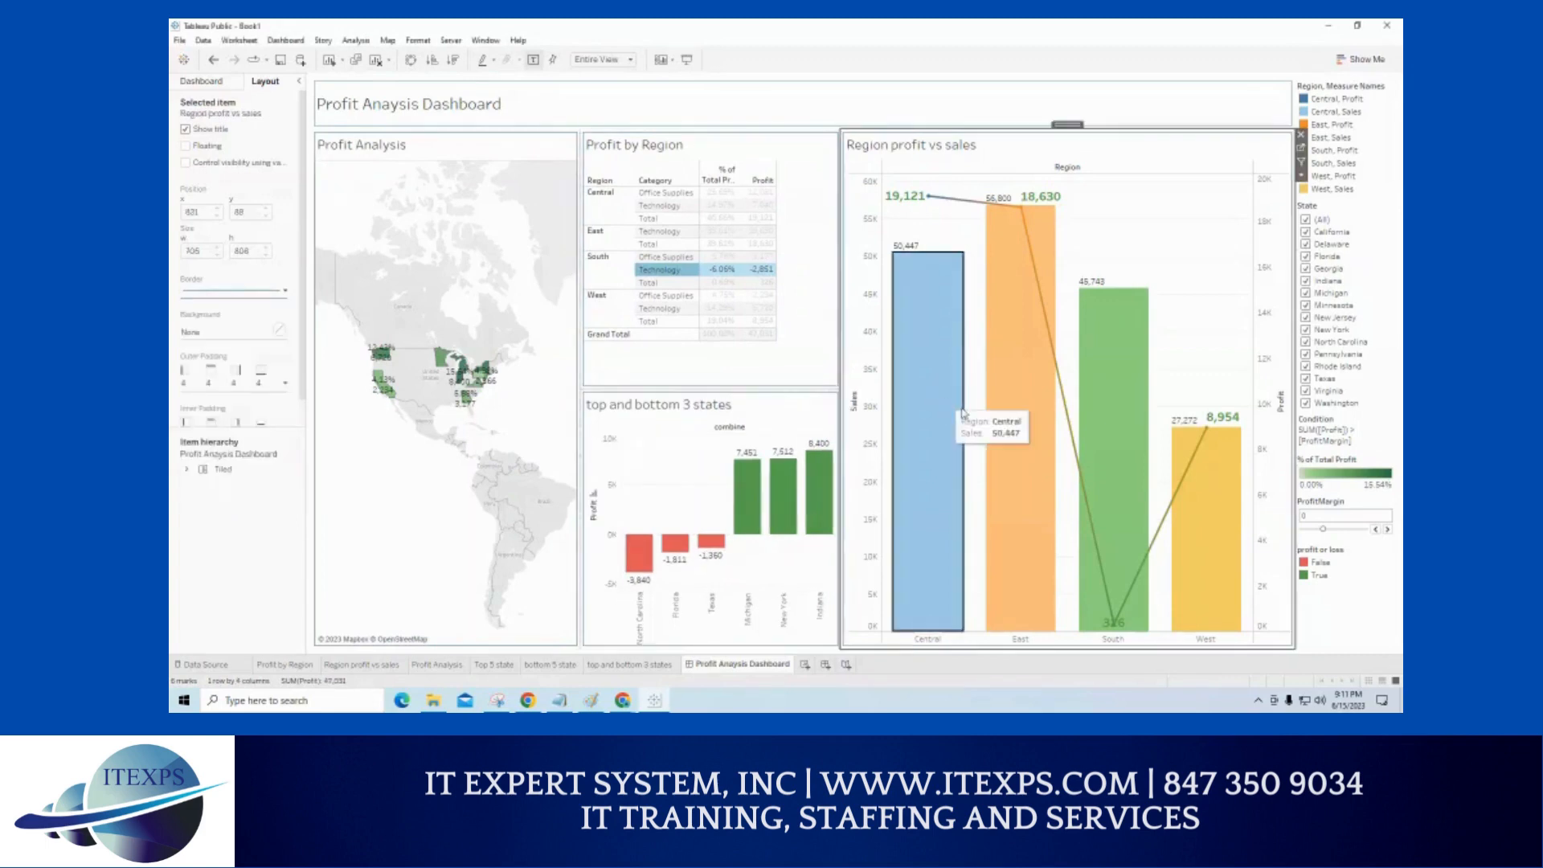
{"action": "left_click", "coordinate": [702, 96]}
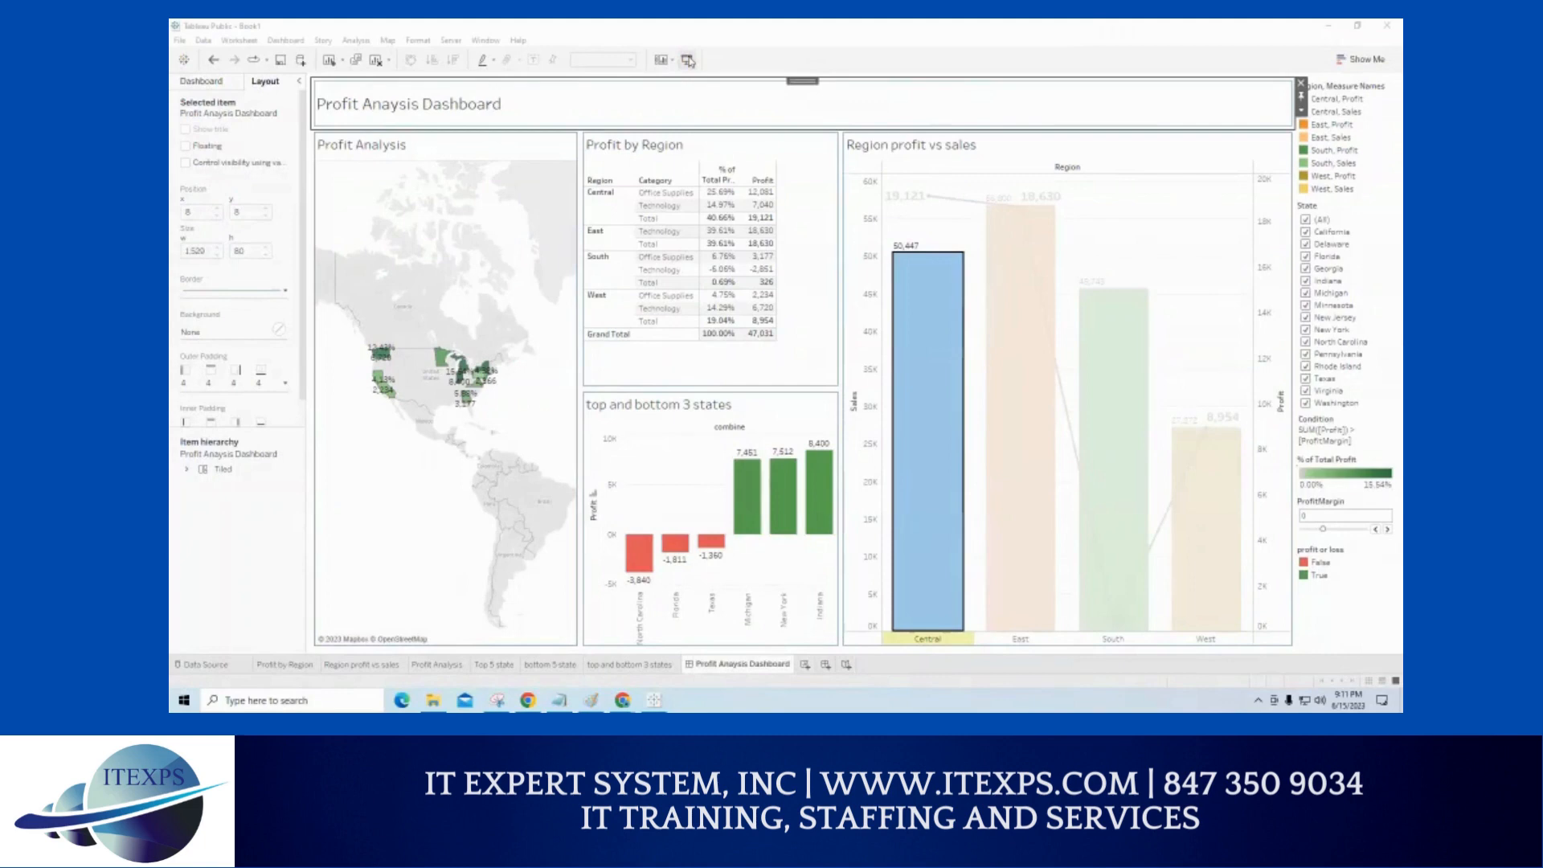
{"action": "left_click", "coordinate": [687, 60]}
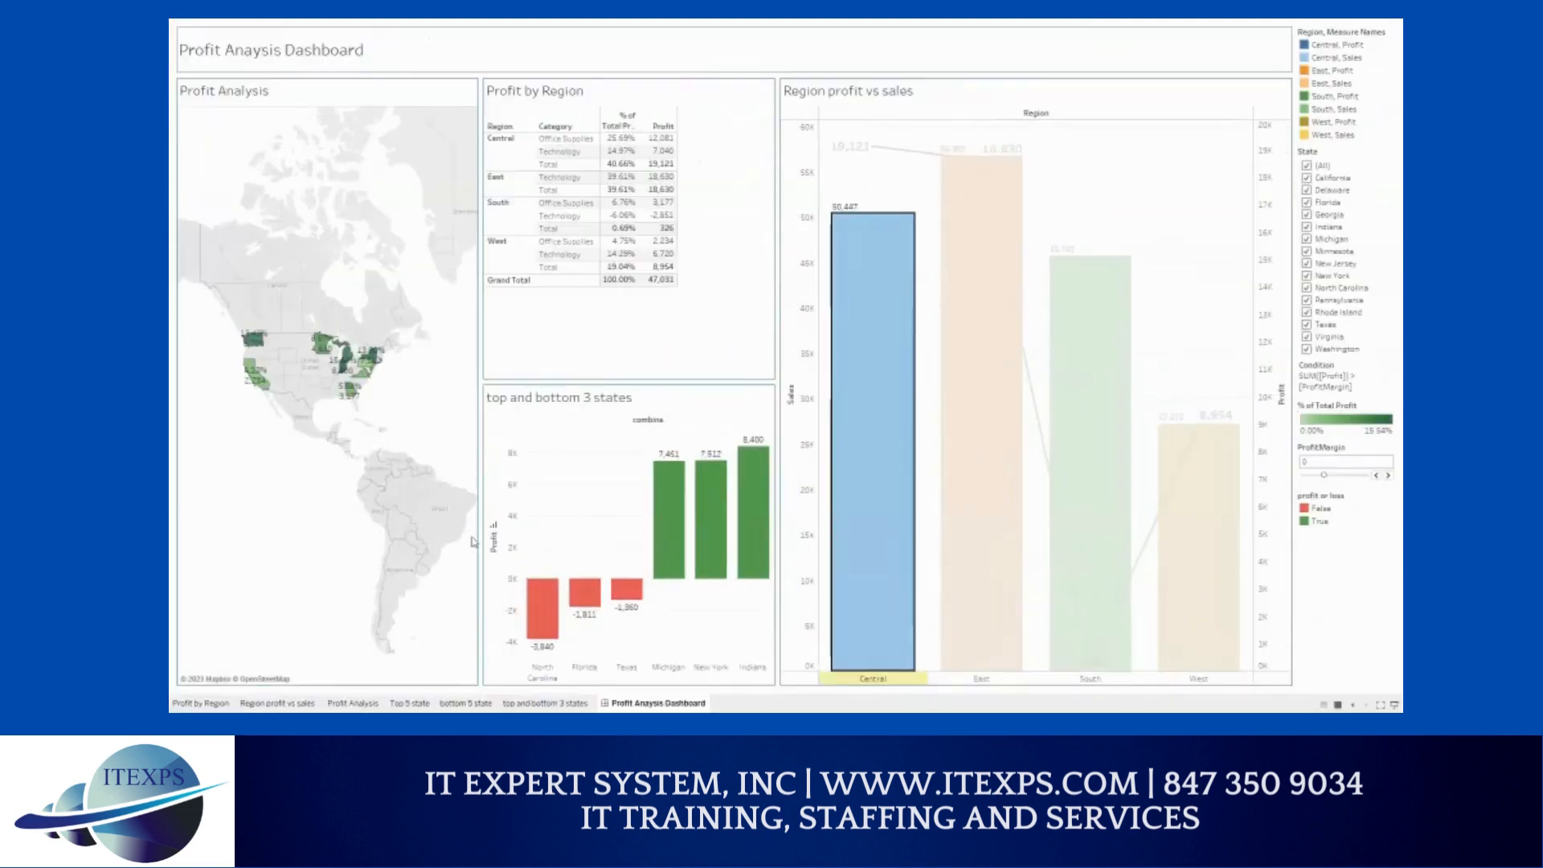
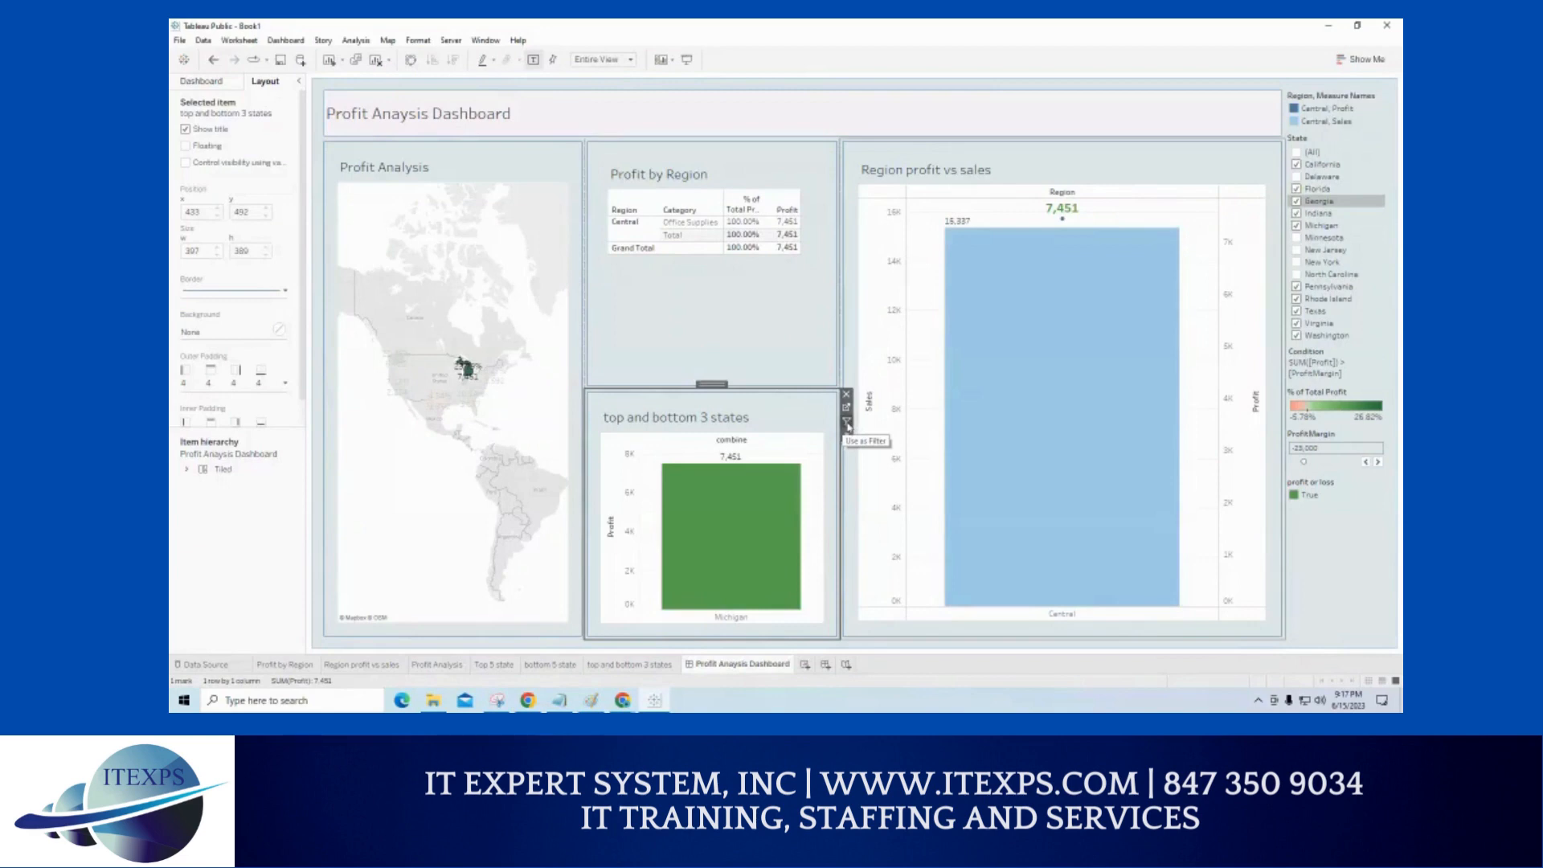
- Enable Use as Filter for the top and bottom 3 states chart, the Region profit vs sales chart and the Profit by Region table
{"action": "left_click", "coordinate": [847, 424]}
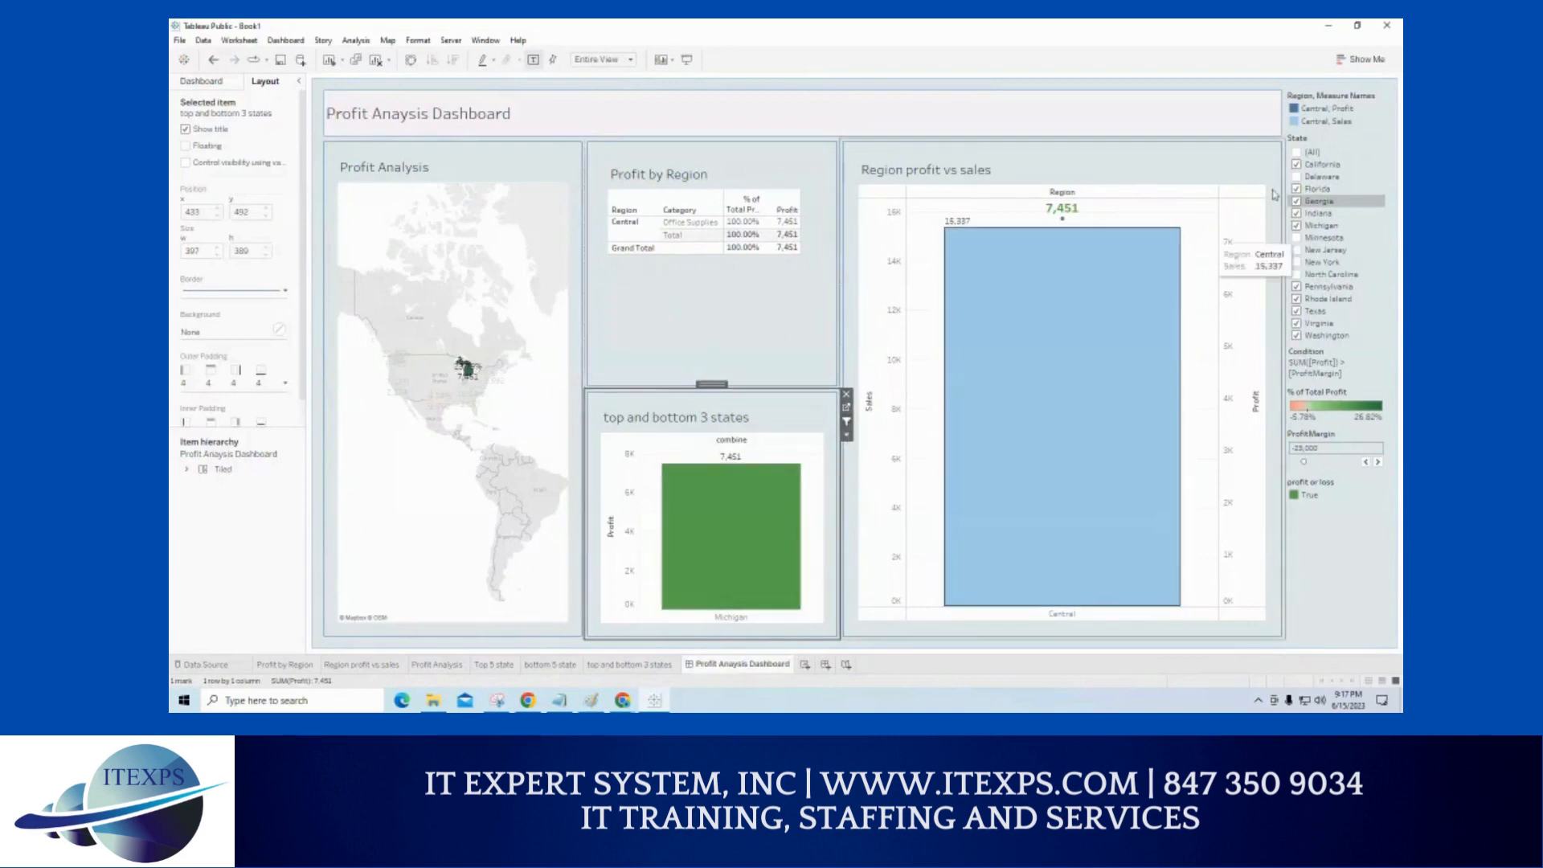
{"action": "left_click", "coordinate": [1178, 179]}
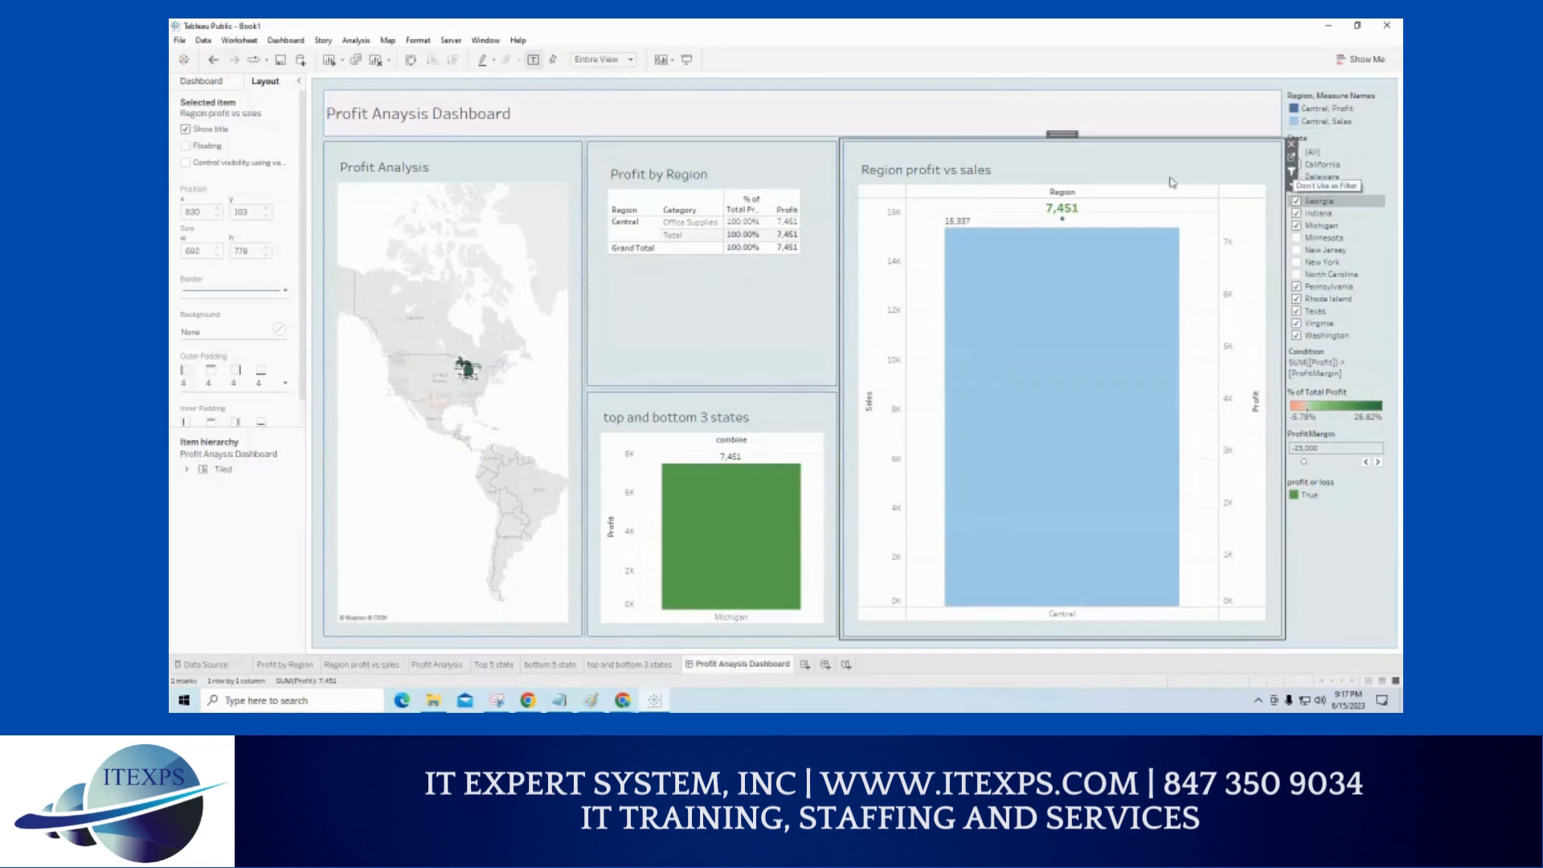
{"action": "left_click", "coordinate": [838, 176]}
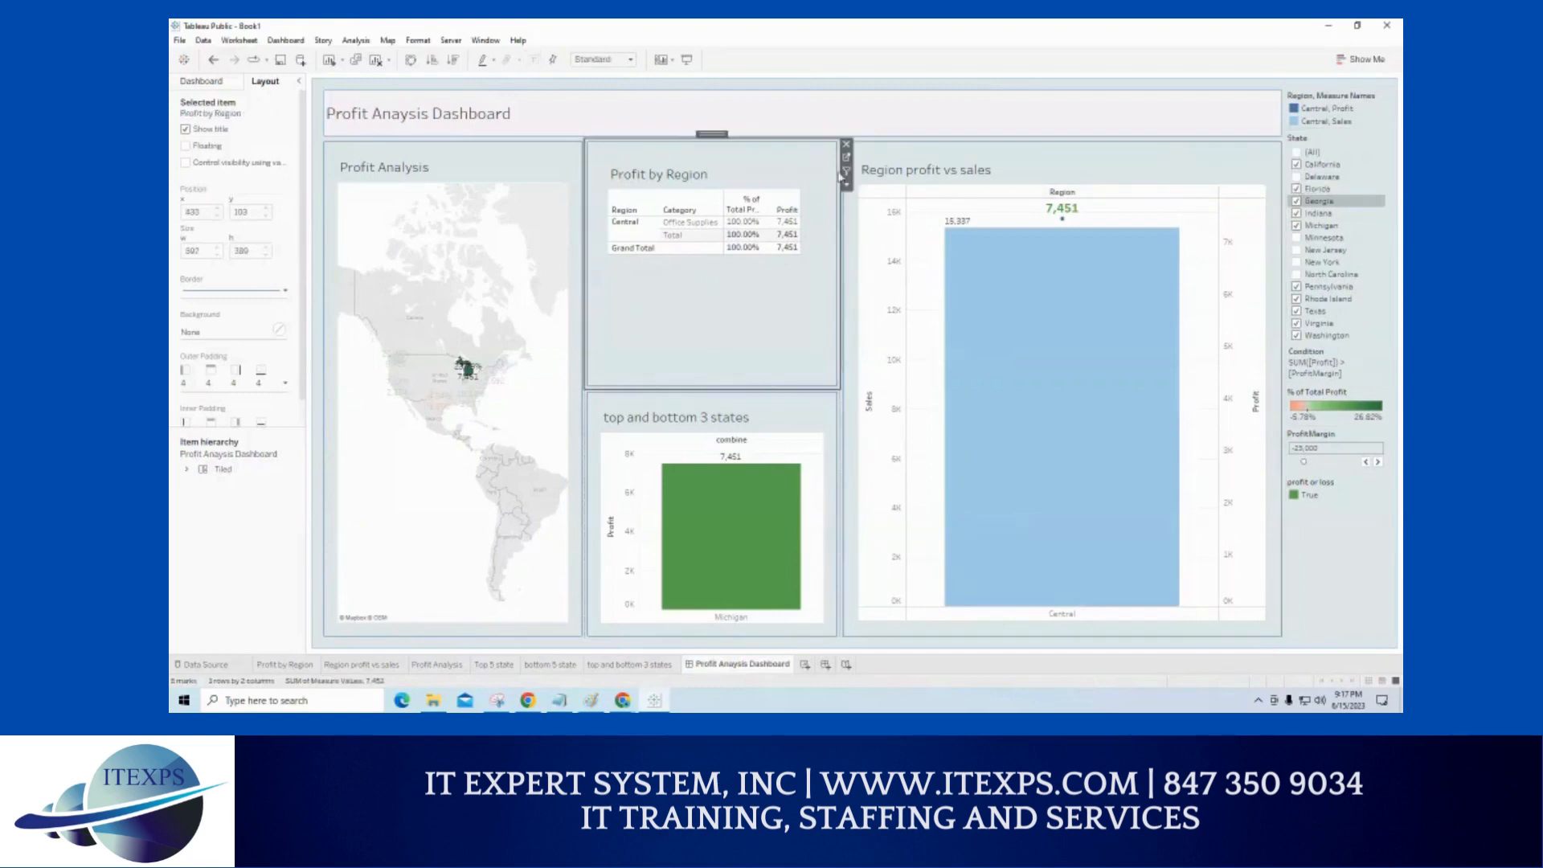
{"action": "mouse_move", "coordinate": [960, 269]}
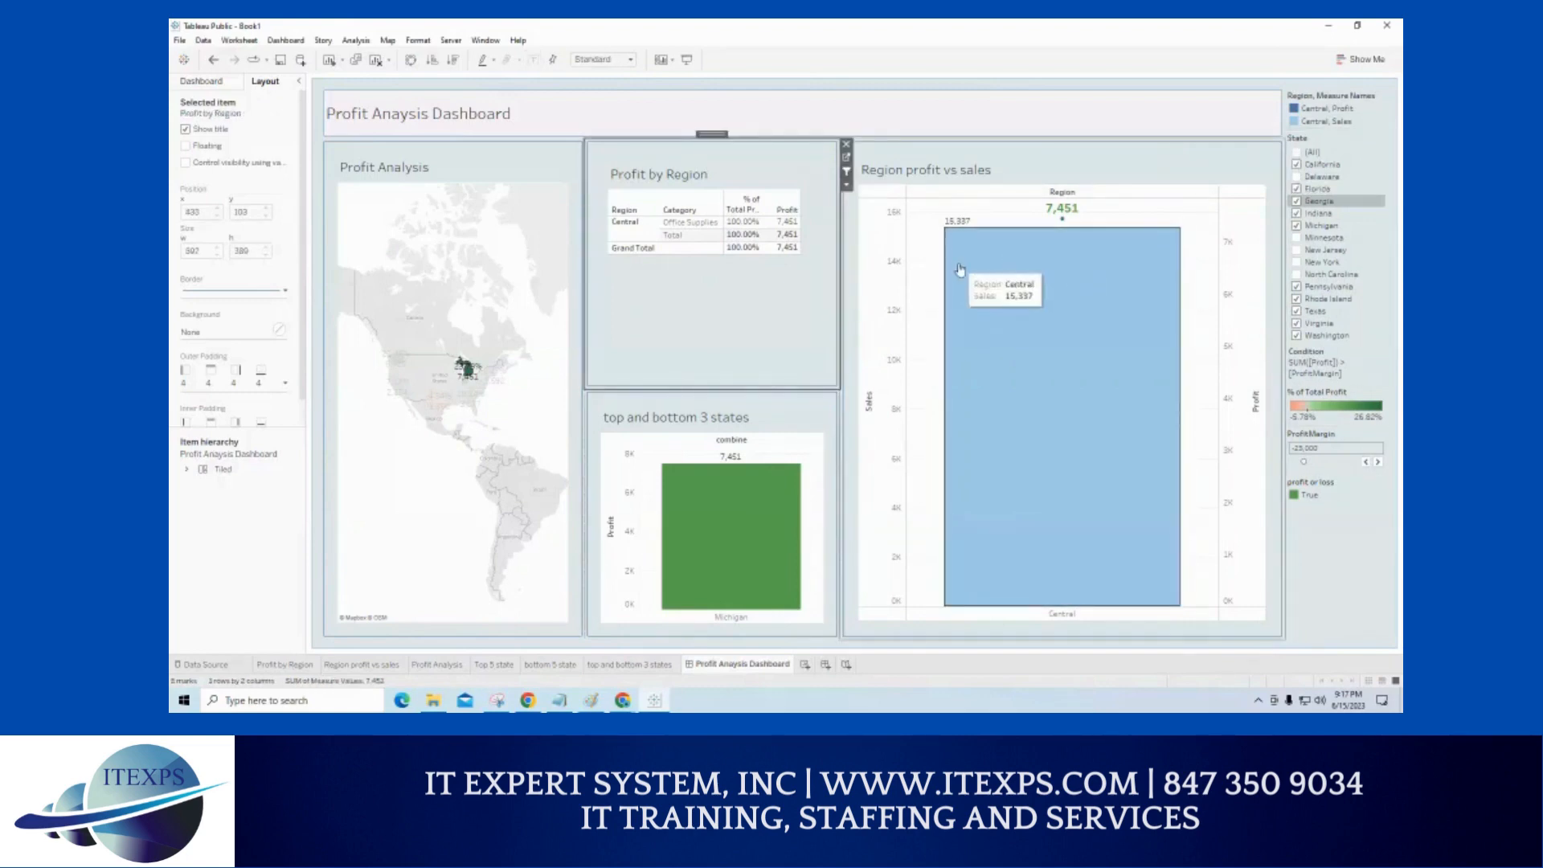
- Include all states in the State filter and set the ProfitMargin parameter to 15,000
{"action": "left_click", "coordinate": [1301, 152]}
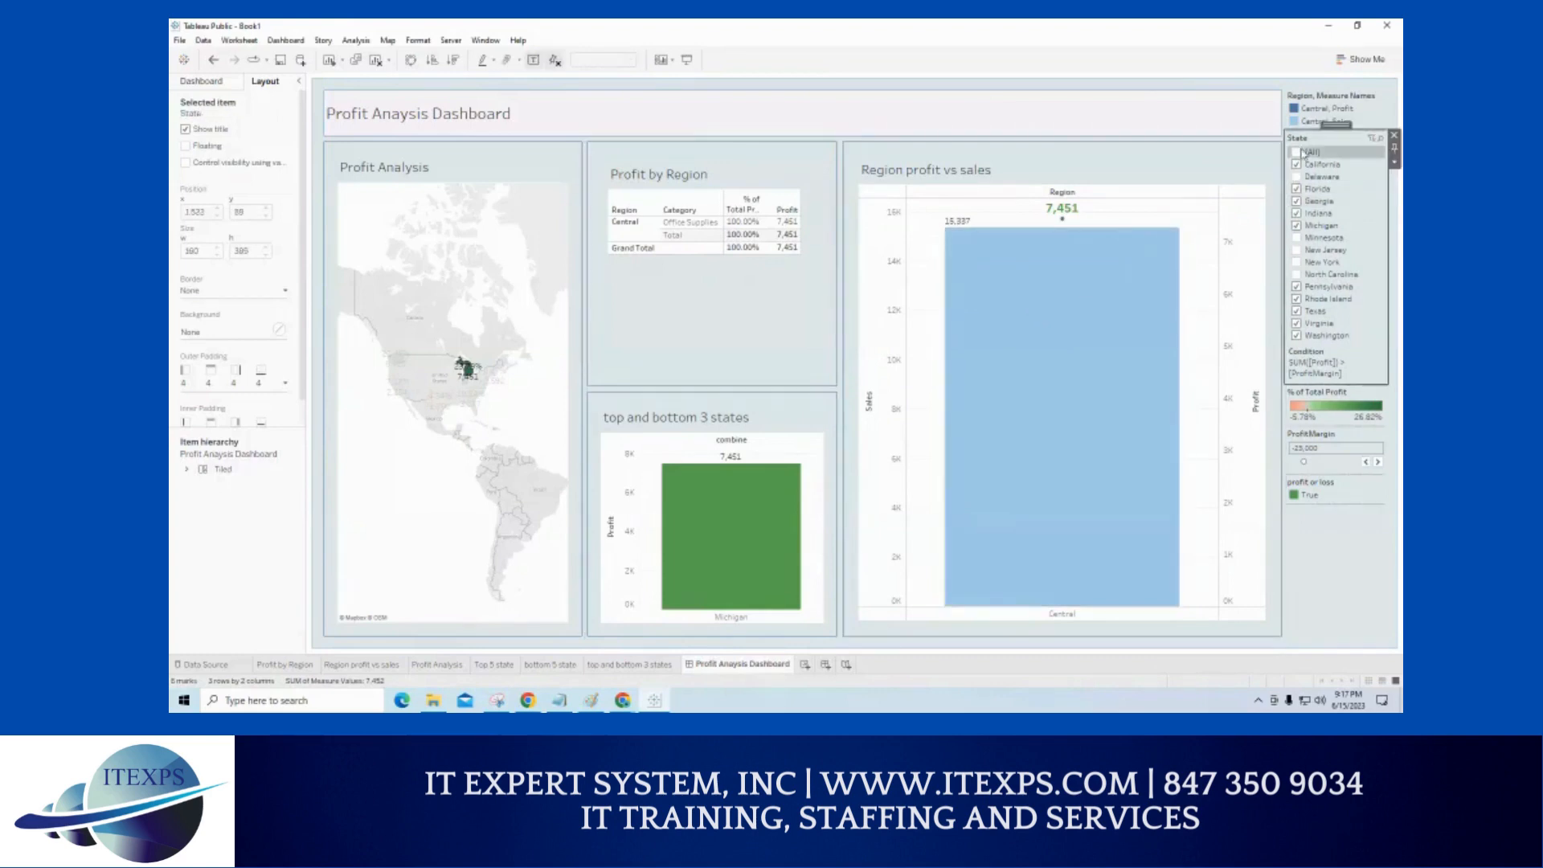
{"action": "left_click", "coordinate": [1296, 152]}
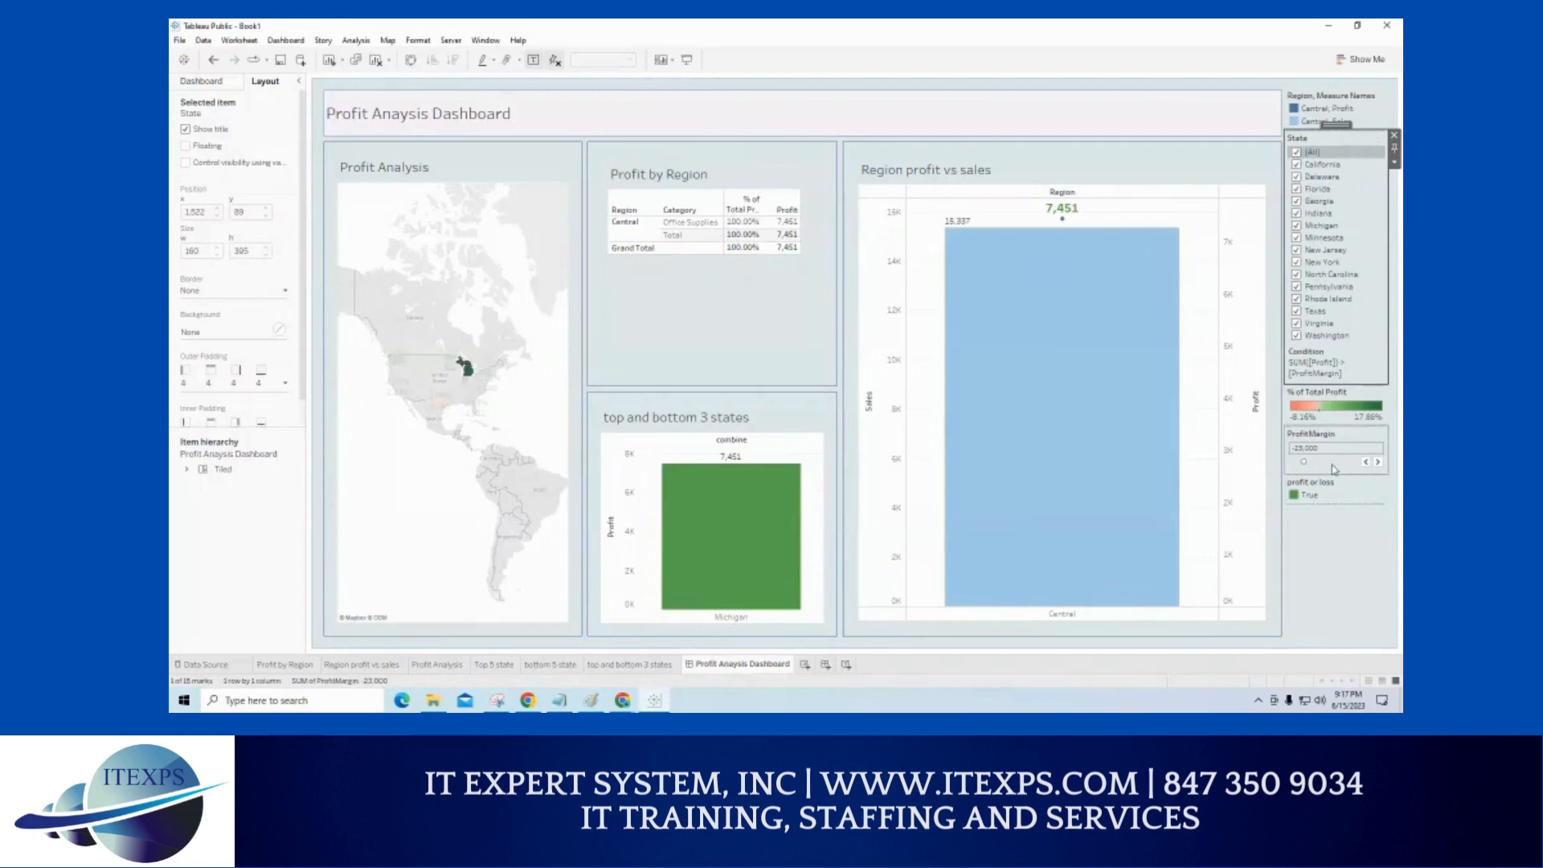
{"action": "left_click", "coordinate": [1340, 465]}
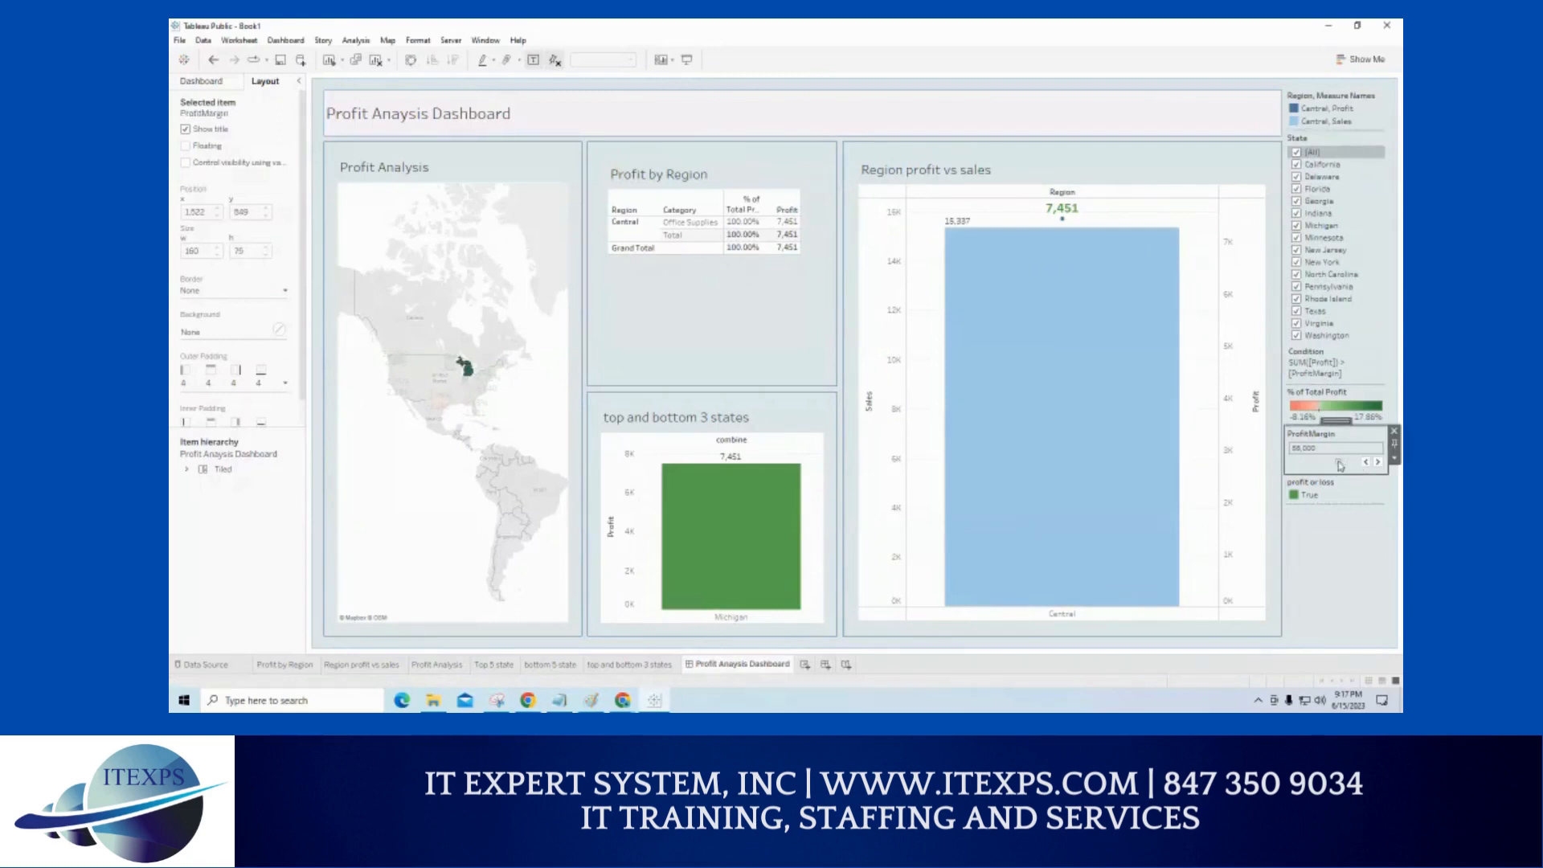
{"action": "left_click_drag", "start_coordinate": [1340, 466], "coordinate": [1319, 465]}
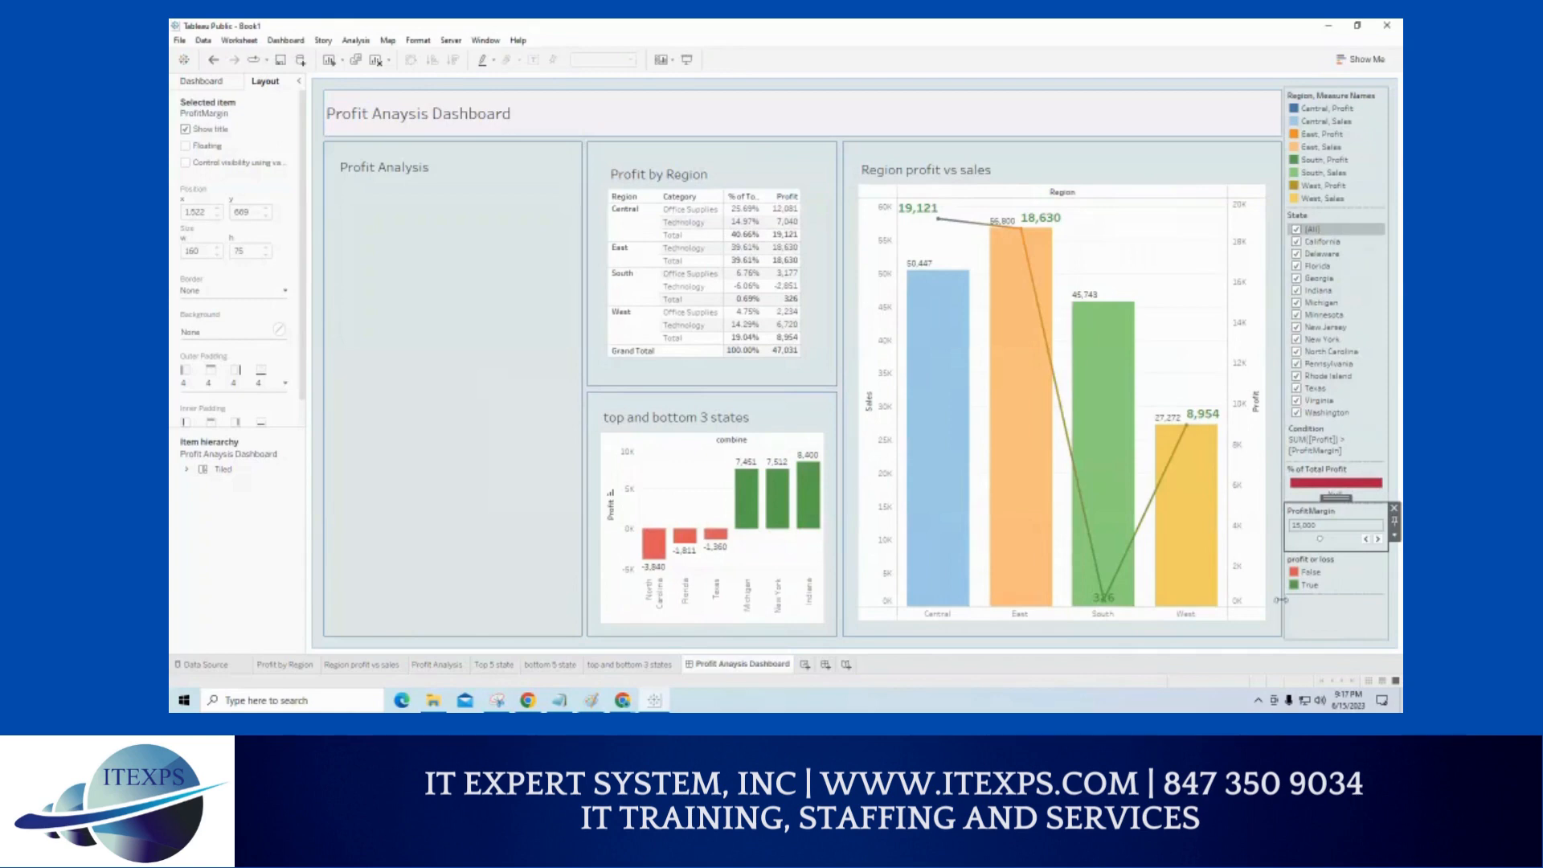
- Filter the dashboard by the South, East, Central and West bars in turn, finishing on South
{"action": "left_click", "coordinate": [1100, 332]}
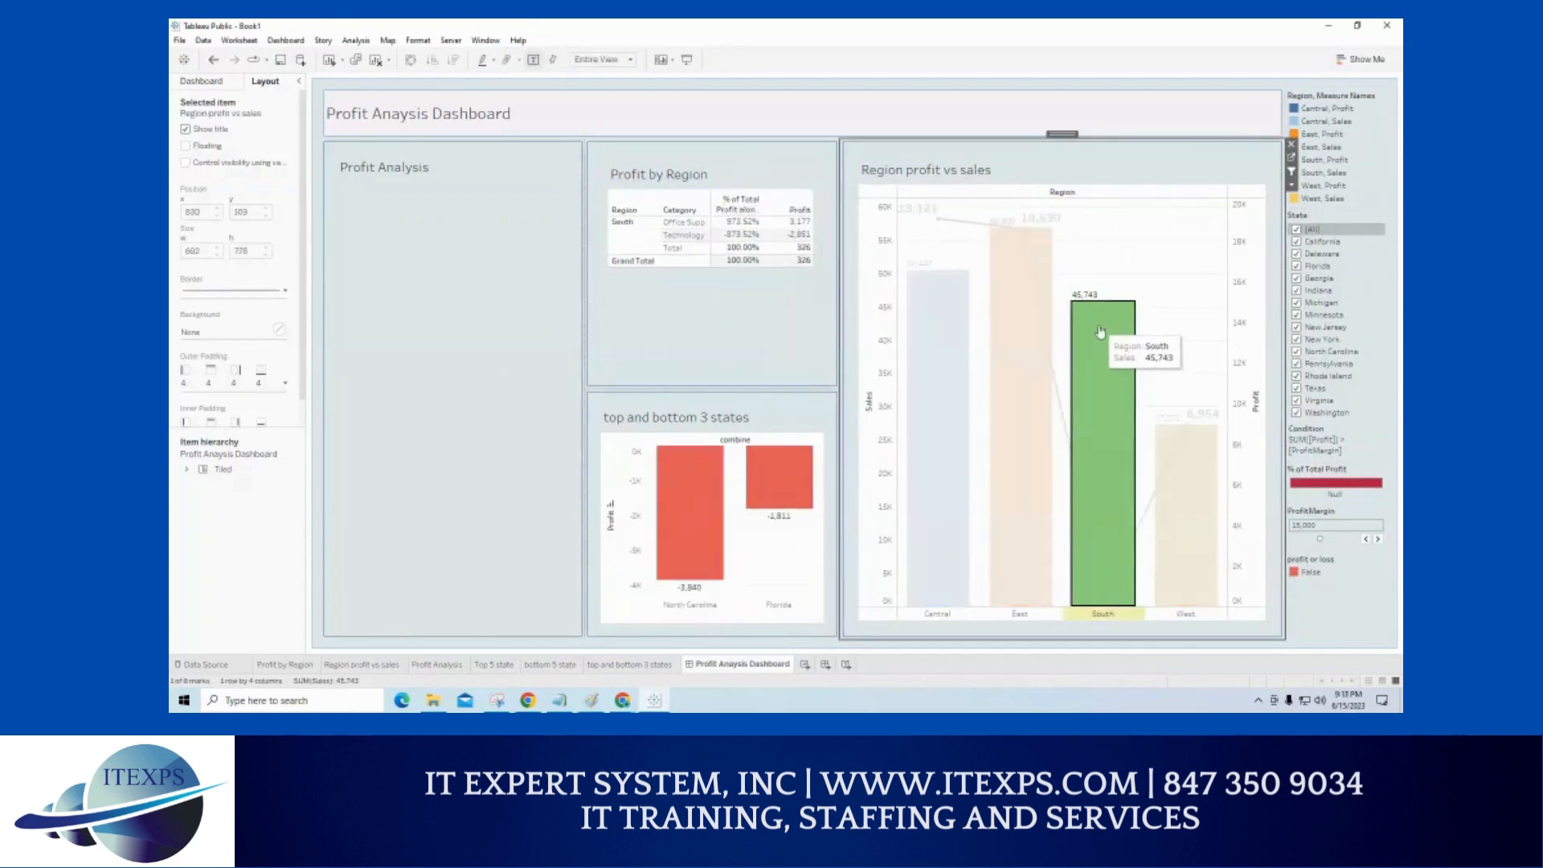
{"action": "left_click", "coordinate": [1025, 380]}
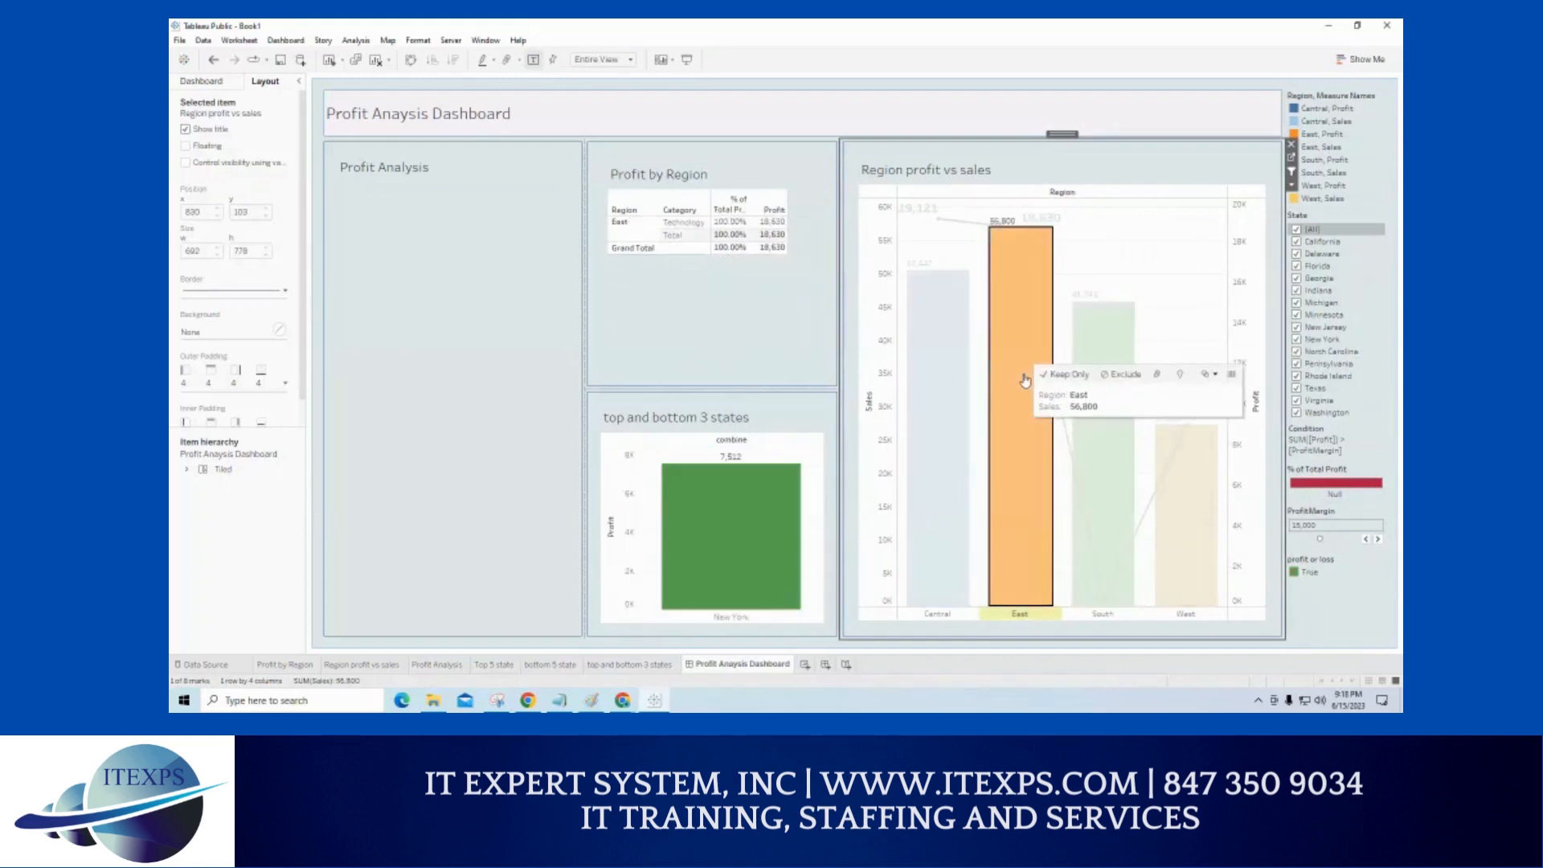
{"action": "left_click", "coordinate": [952, 404]}
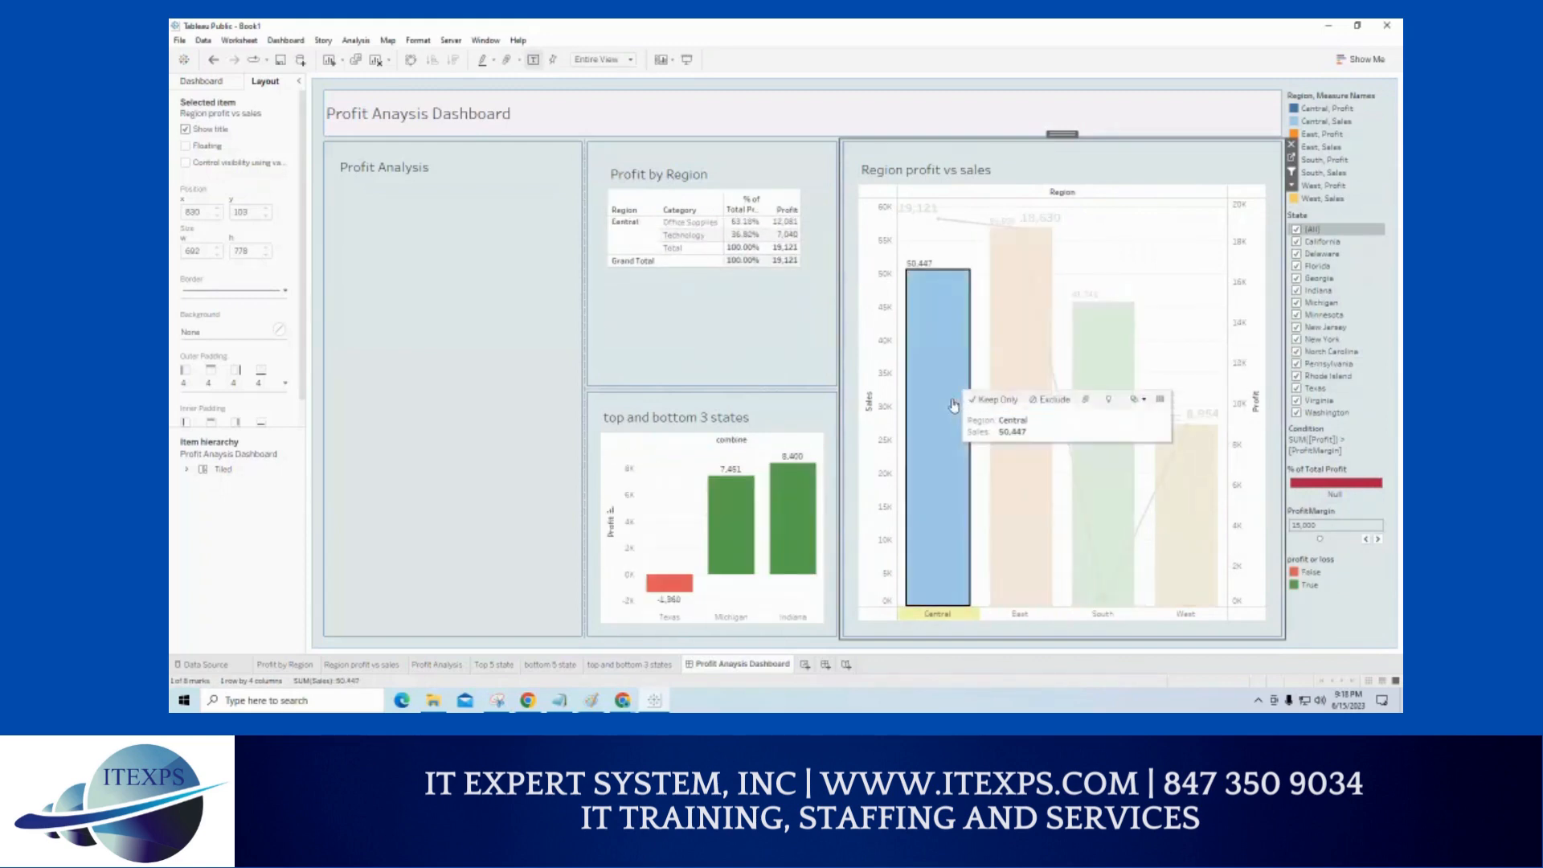
{"action": "left_click", "coordinate": [1189, 510]}
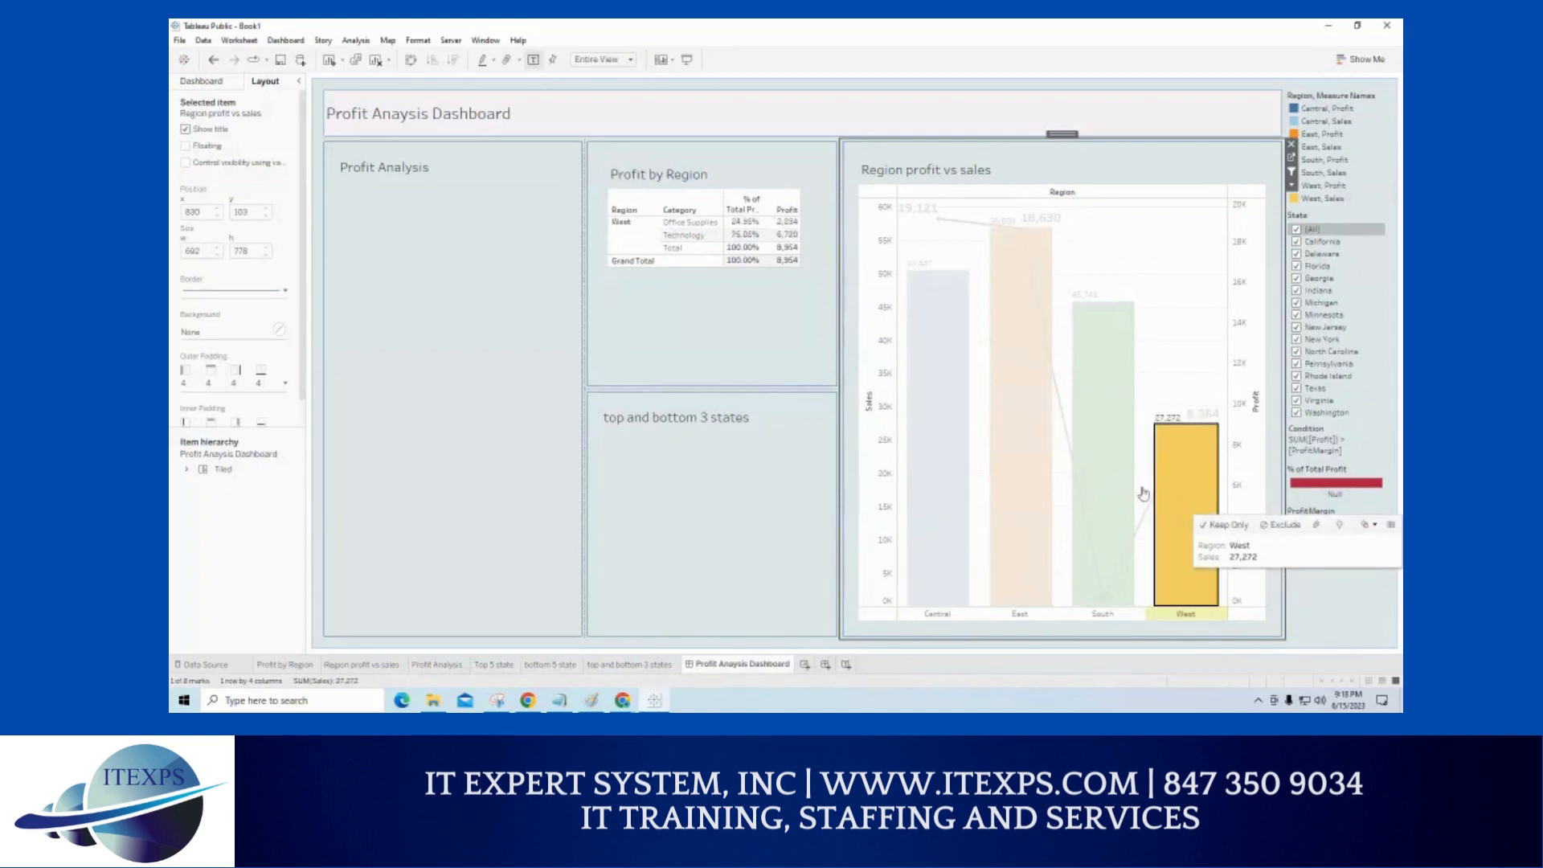
{"action": "left_click", "coordinate": [1104, 462]}
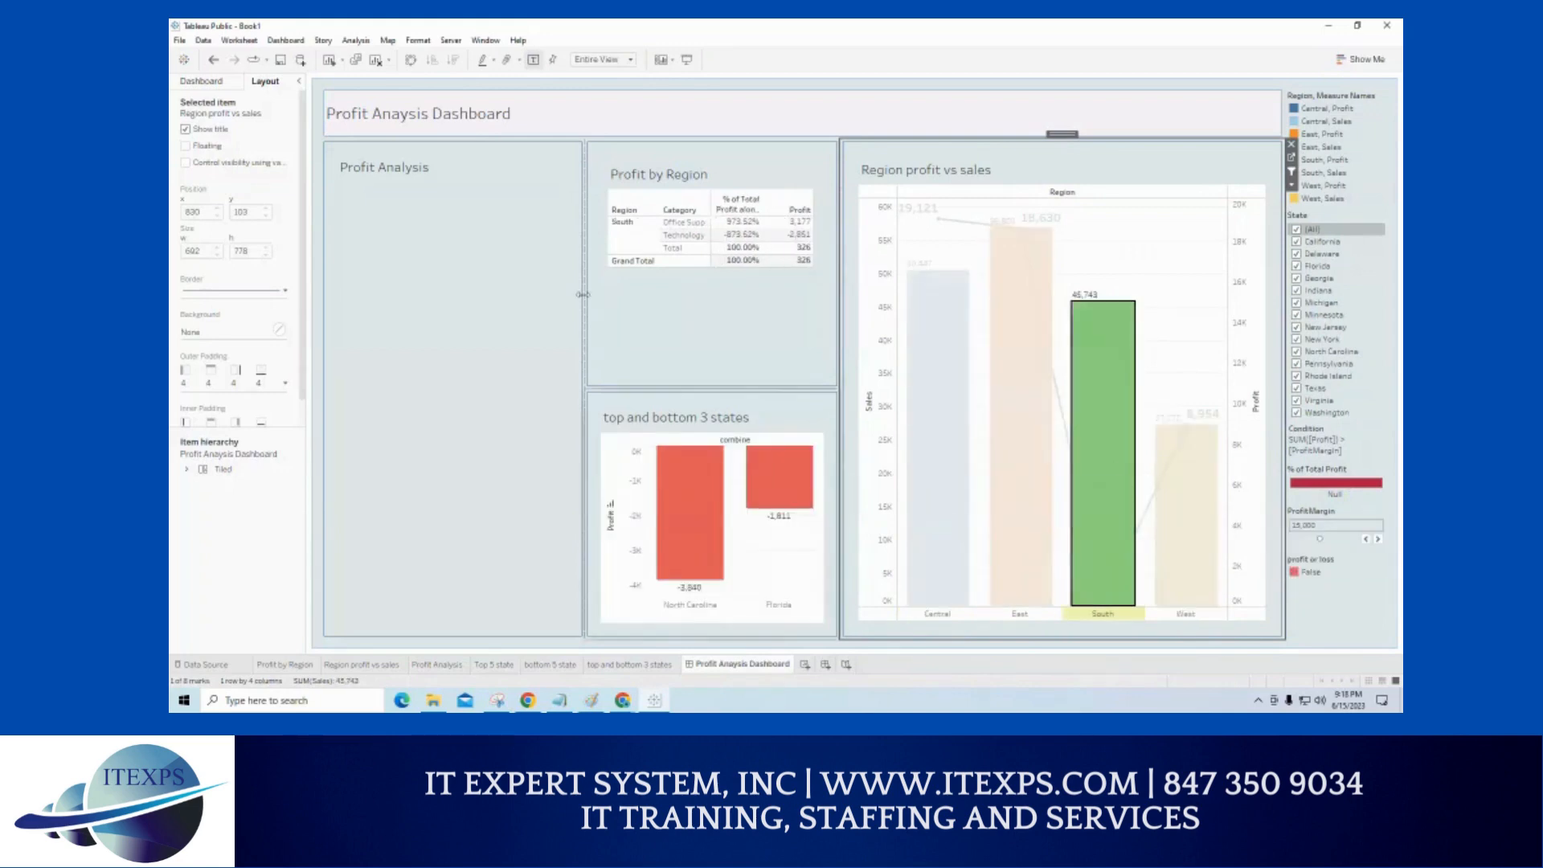
- Filter the dashboard by South's Technology and Office Supplies categories in the Profit by Region table, then clear the category selection
{"action": "left_click", "coordinate": [675, 236]}
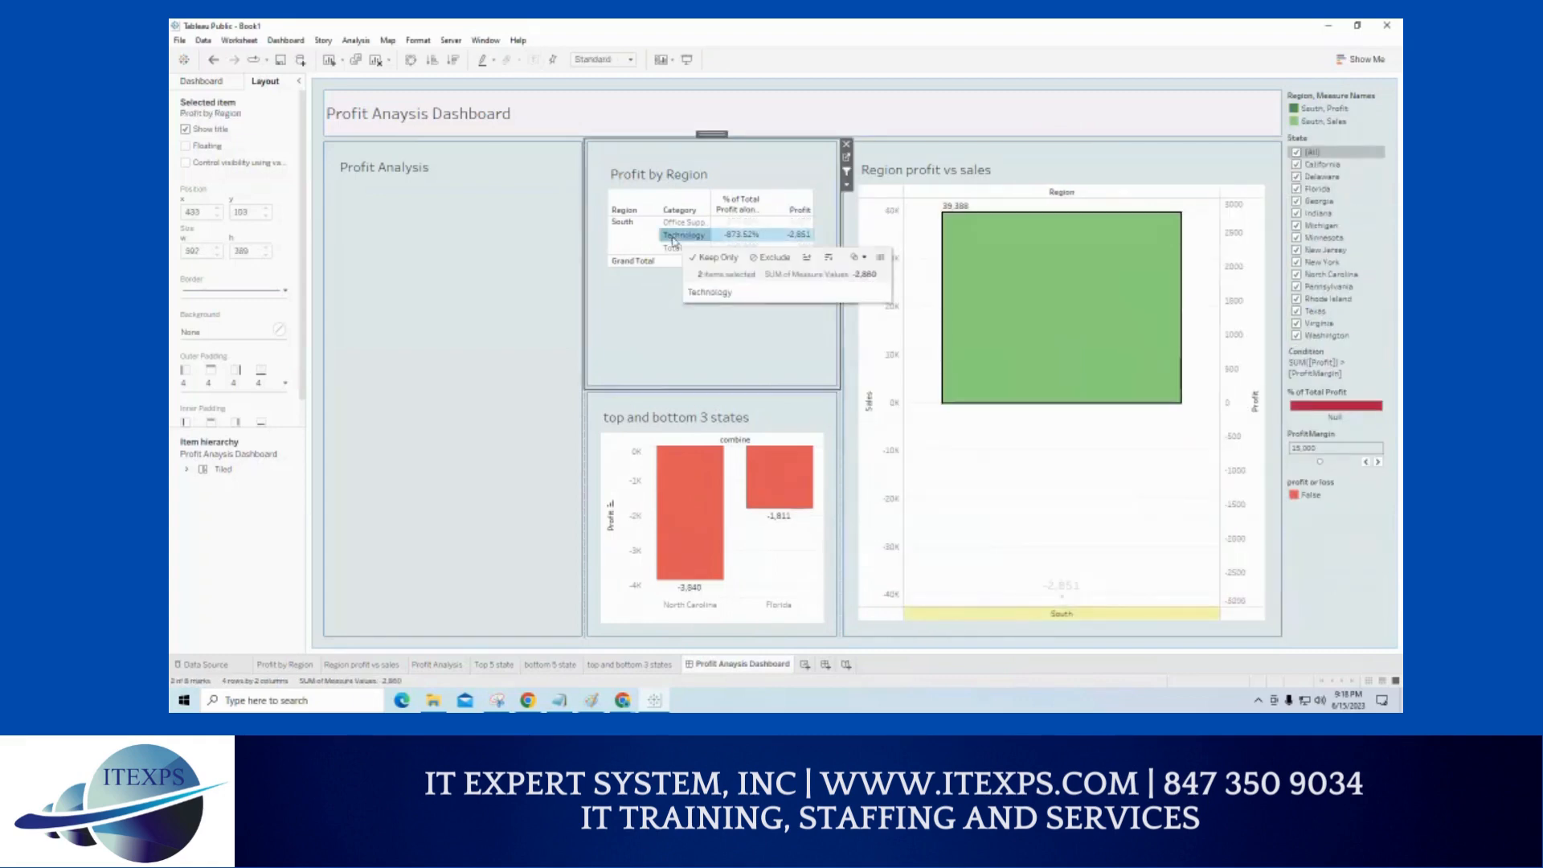
{"action": "left_click", "coordinate": [675, 223]}
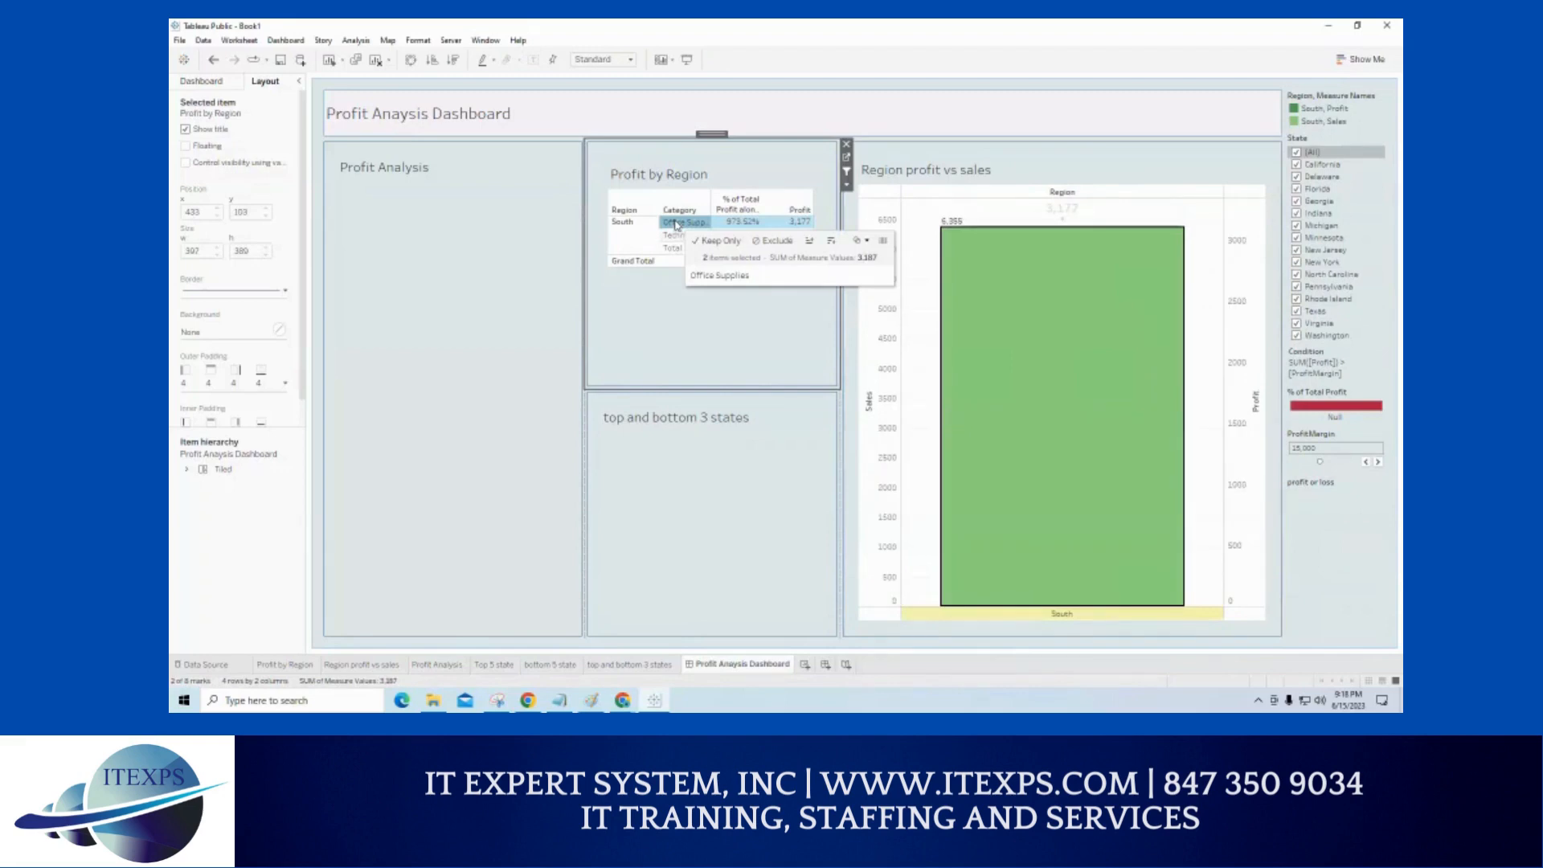
{"action": "left_click", "coordinate": [675, 223]}
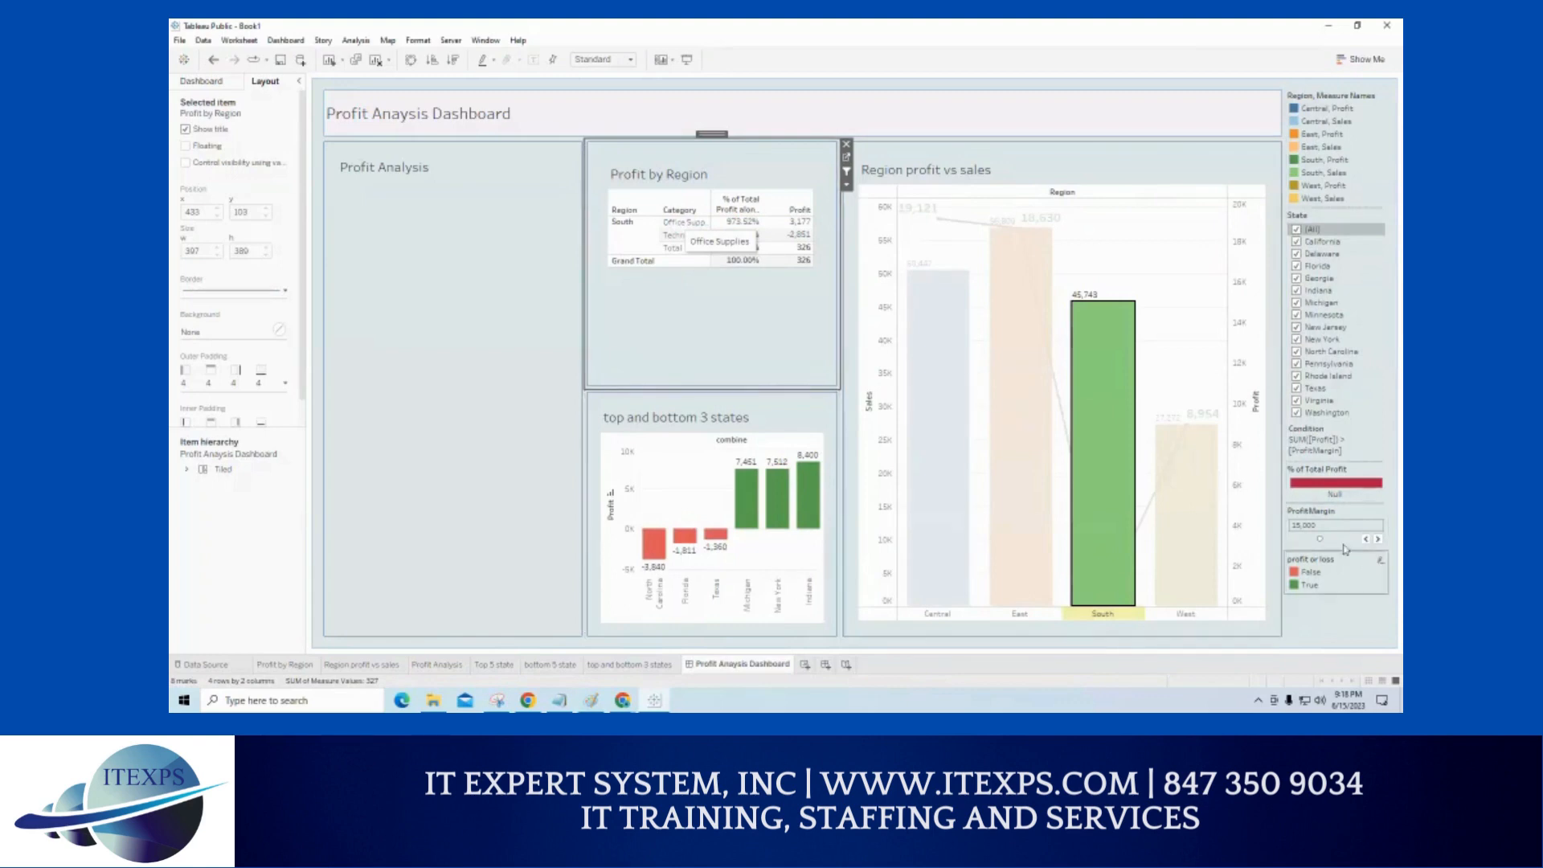
- Set the ProfitMargin parameter to -50,000 and filter the dashboard by Michigan and then Texas on the Profit Analysis map
{"action": "left_click_drag", "start_coordinate": [1322, 545], "coordinate": [1290, 543]}
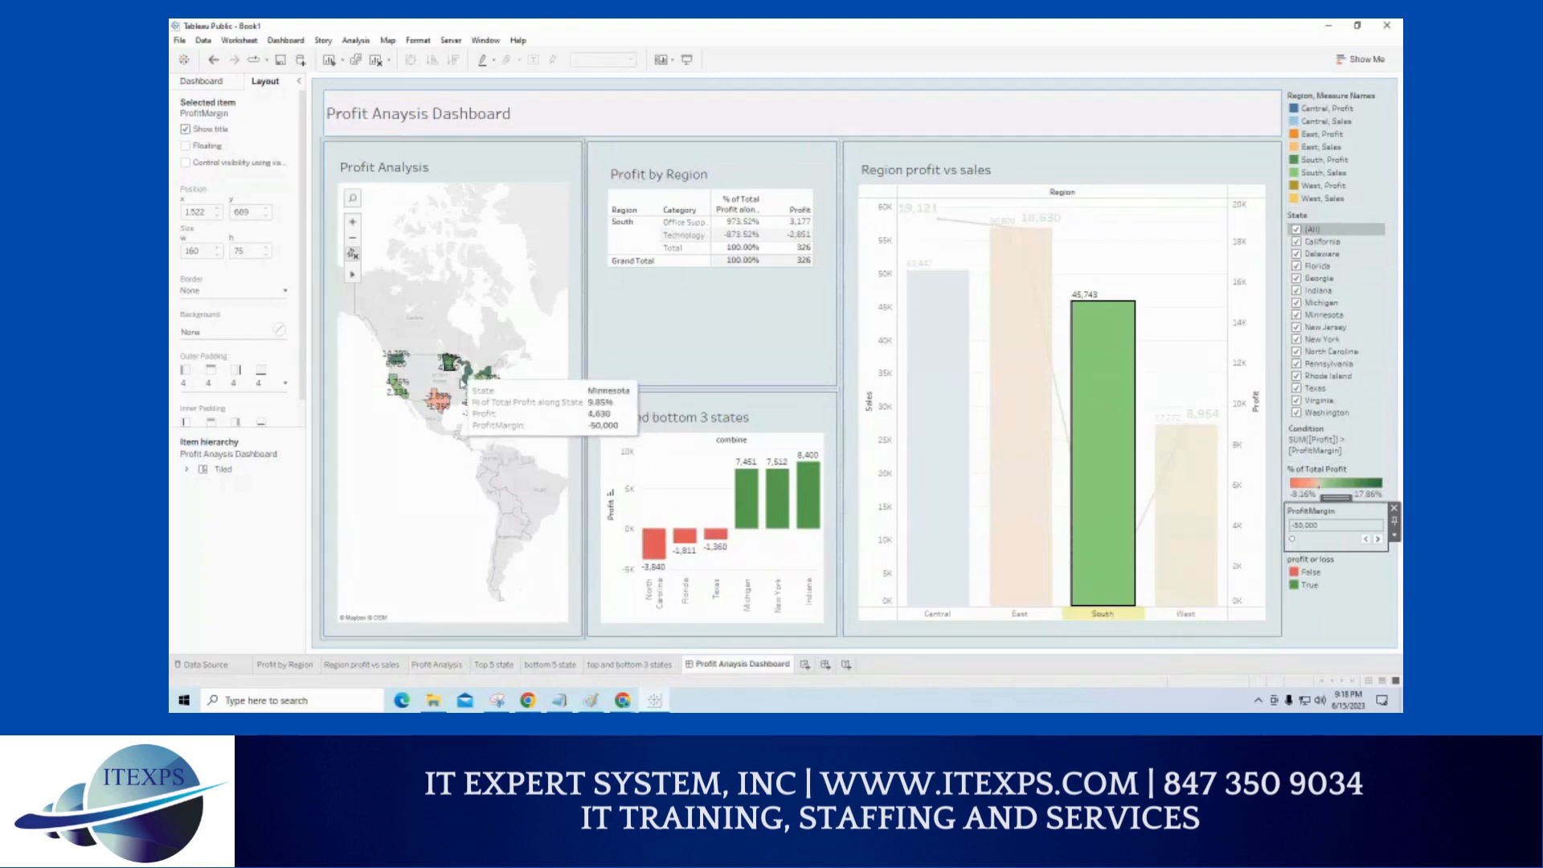
{"action": "left_click", "coordinate": [468, 379]}
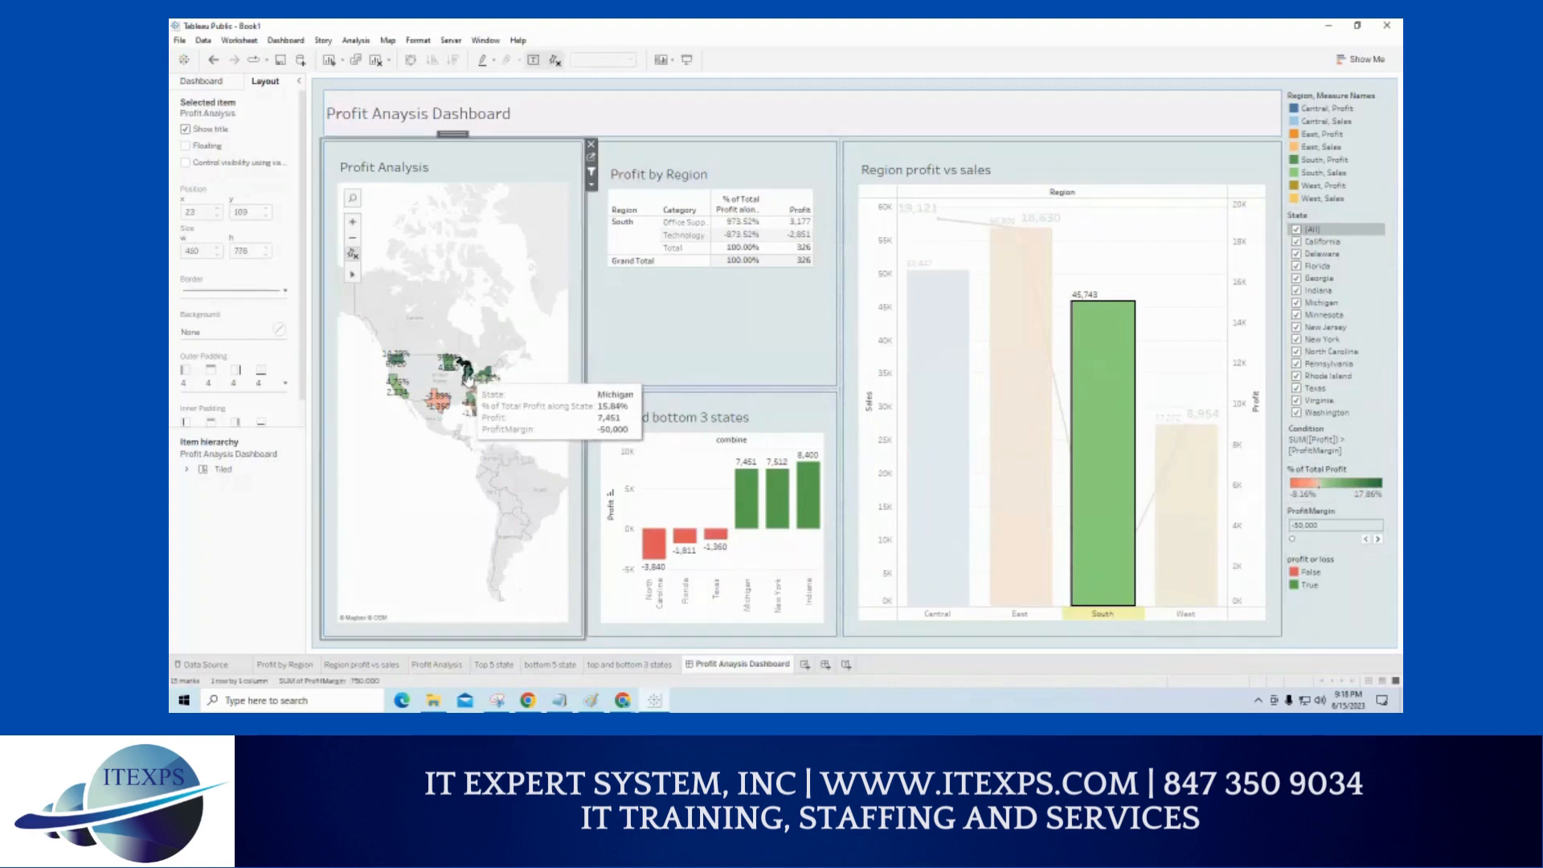
{"action": "left_click", "coordinate": [468, 379]}
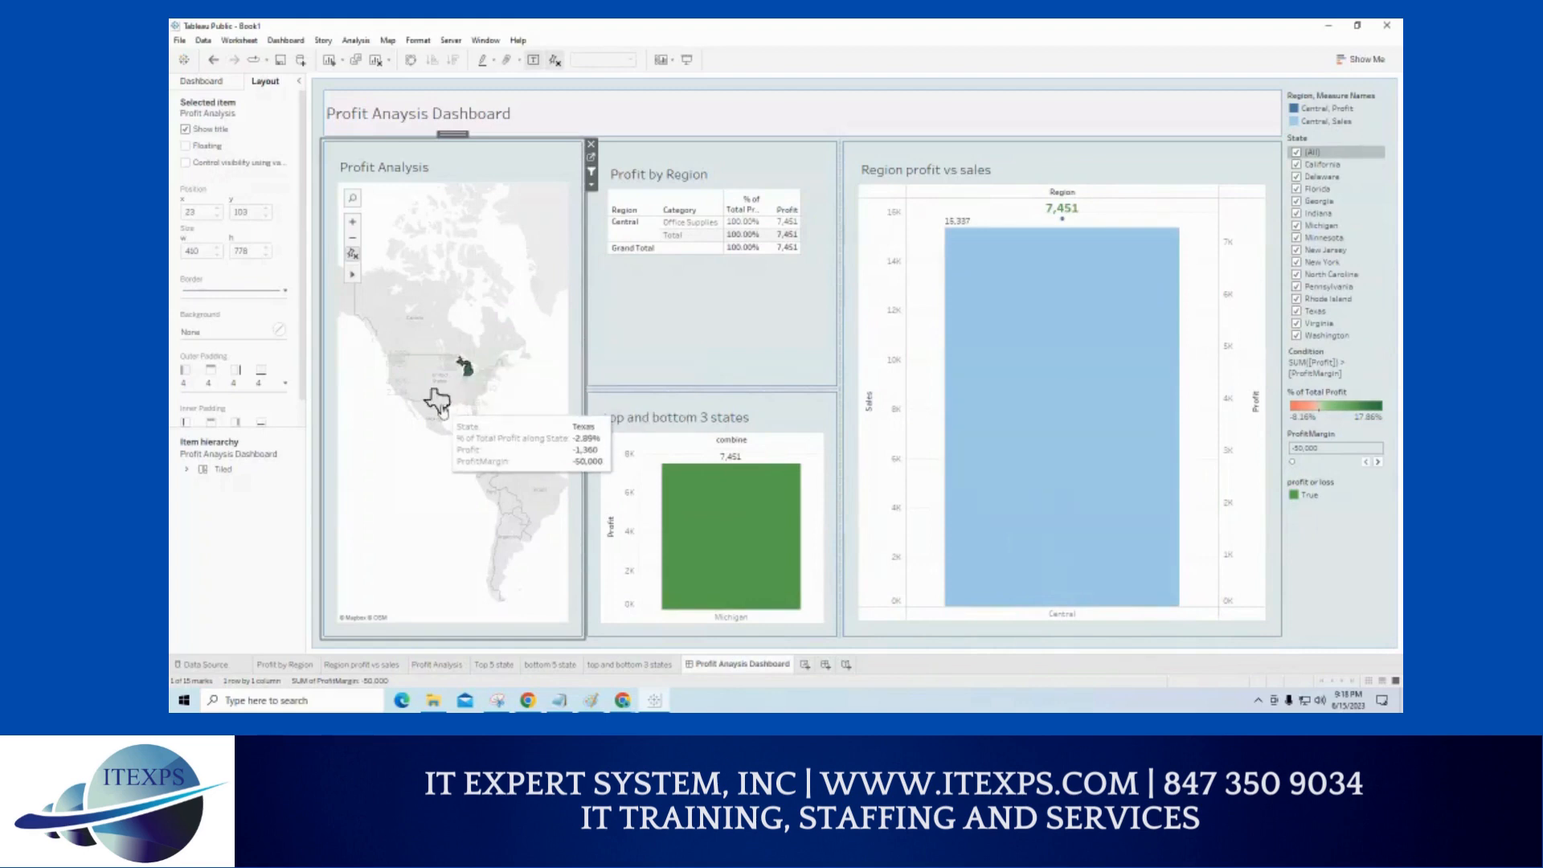
{"action": "left_click", "coordinate": [438, 400]}
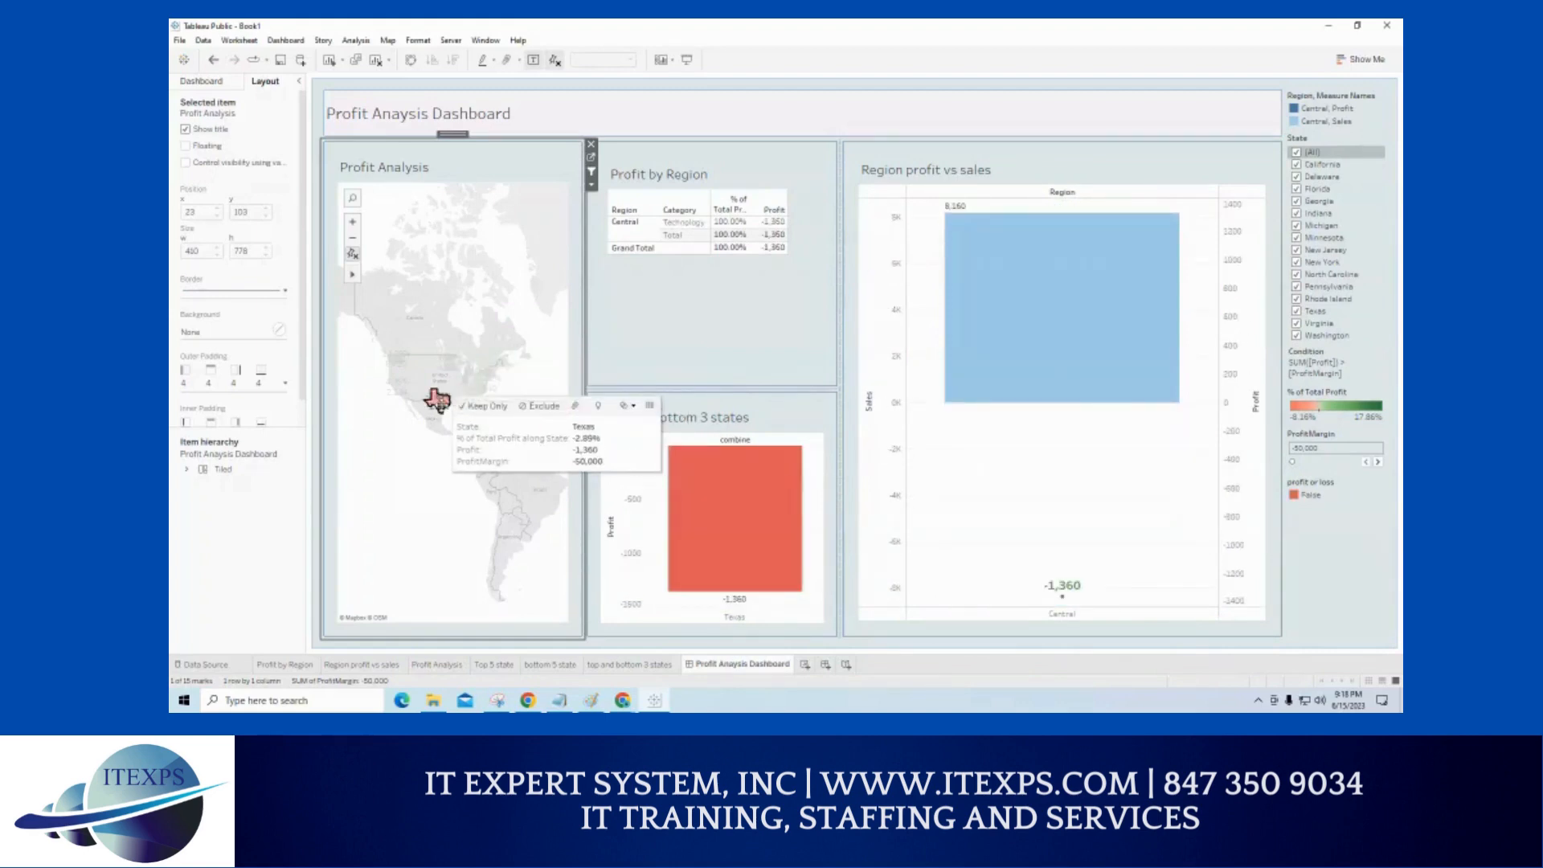
- Filter the dashboard by California on the Profit Analysis map, then select West's Office Supplies and Total rows in the Profit by Region table
{"action": "left_click", "coordinate": [396, 378]}
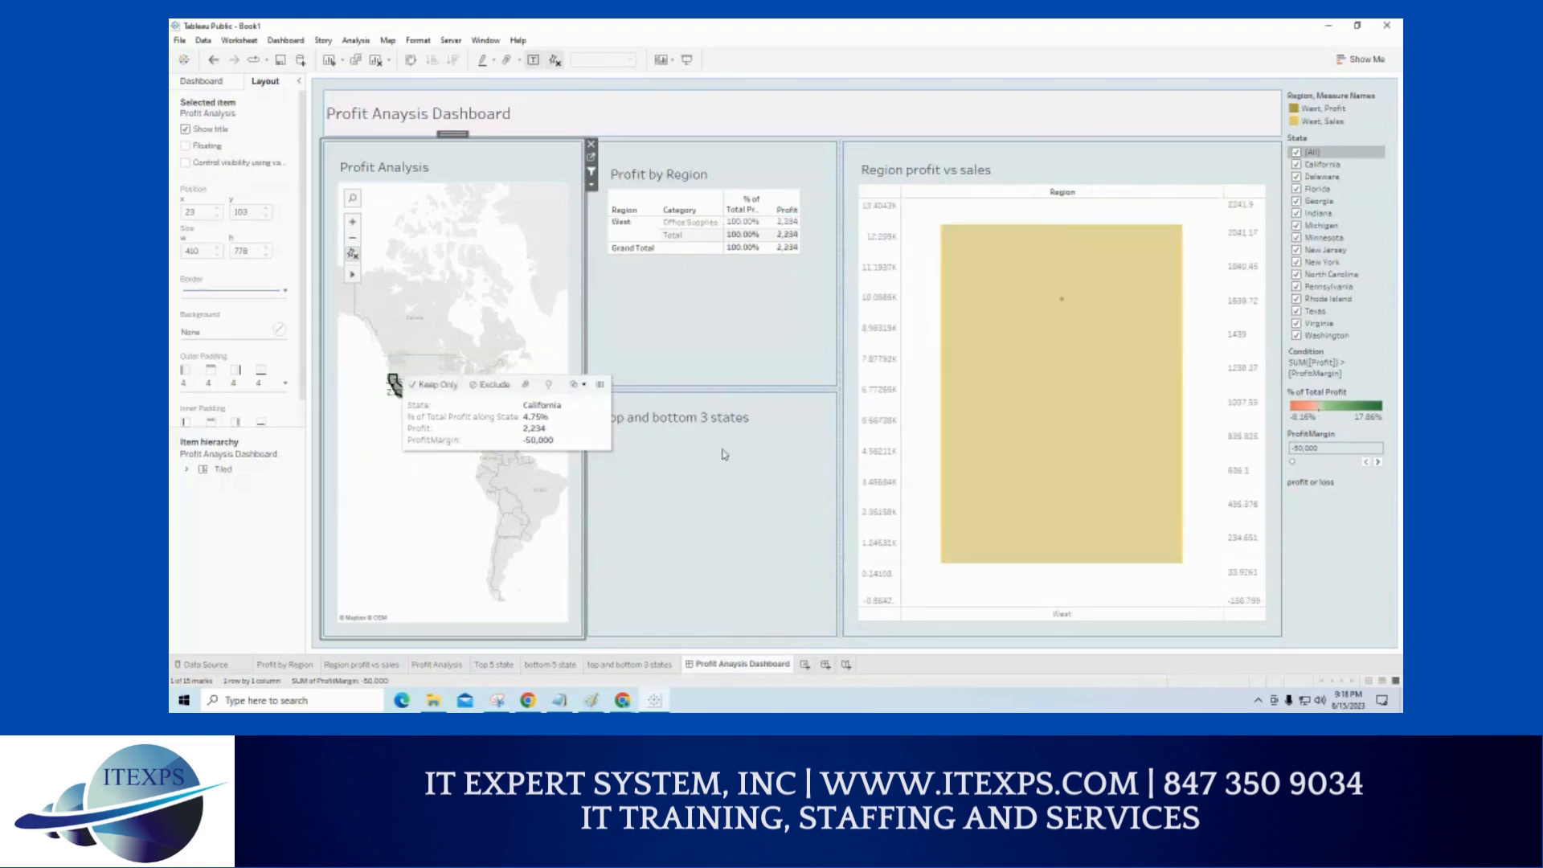
{"action": "left_click", "coordinate": [683, 230]}
{"action": "left_click", "coordinate": [681, 226]}
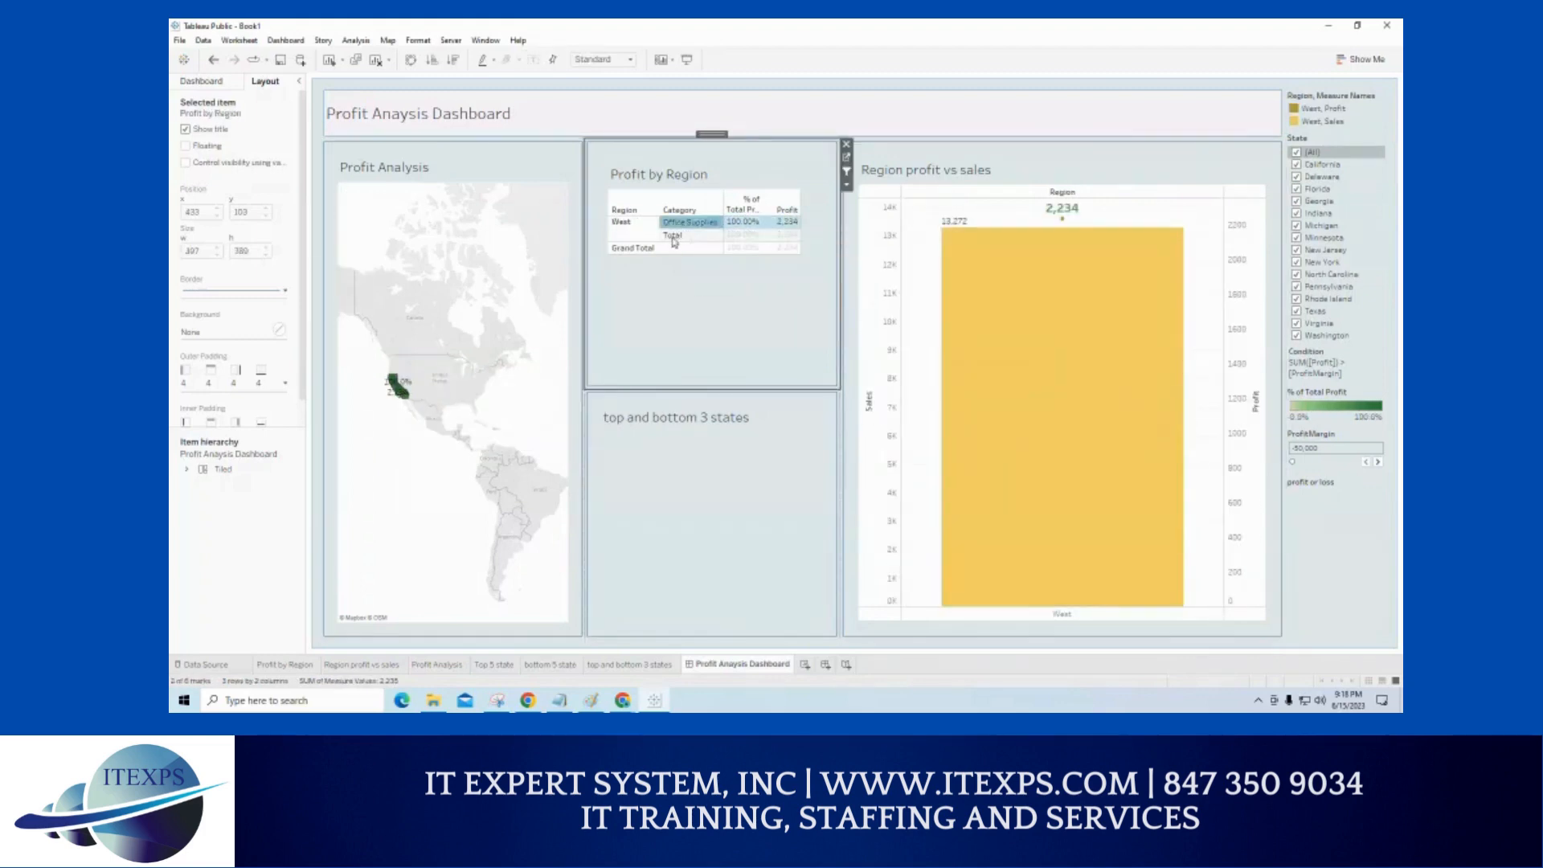
{"action": "left_click", "coordinate": [672, 237]}
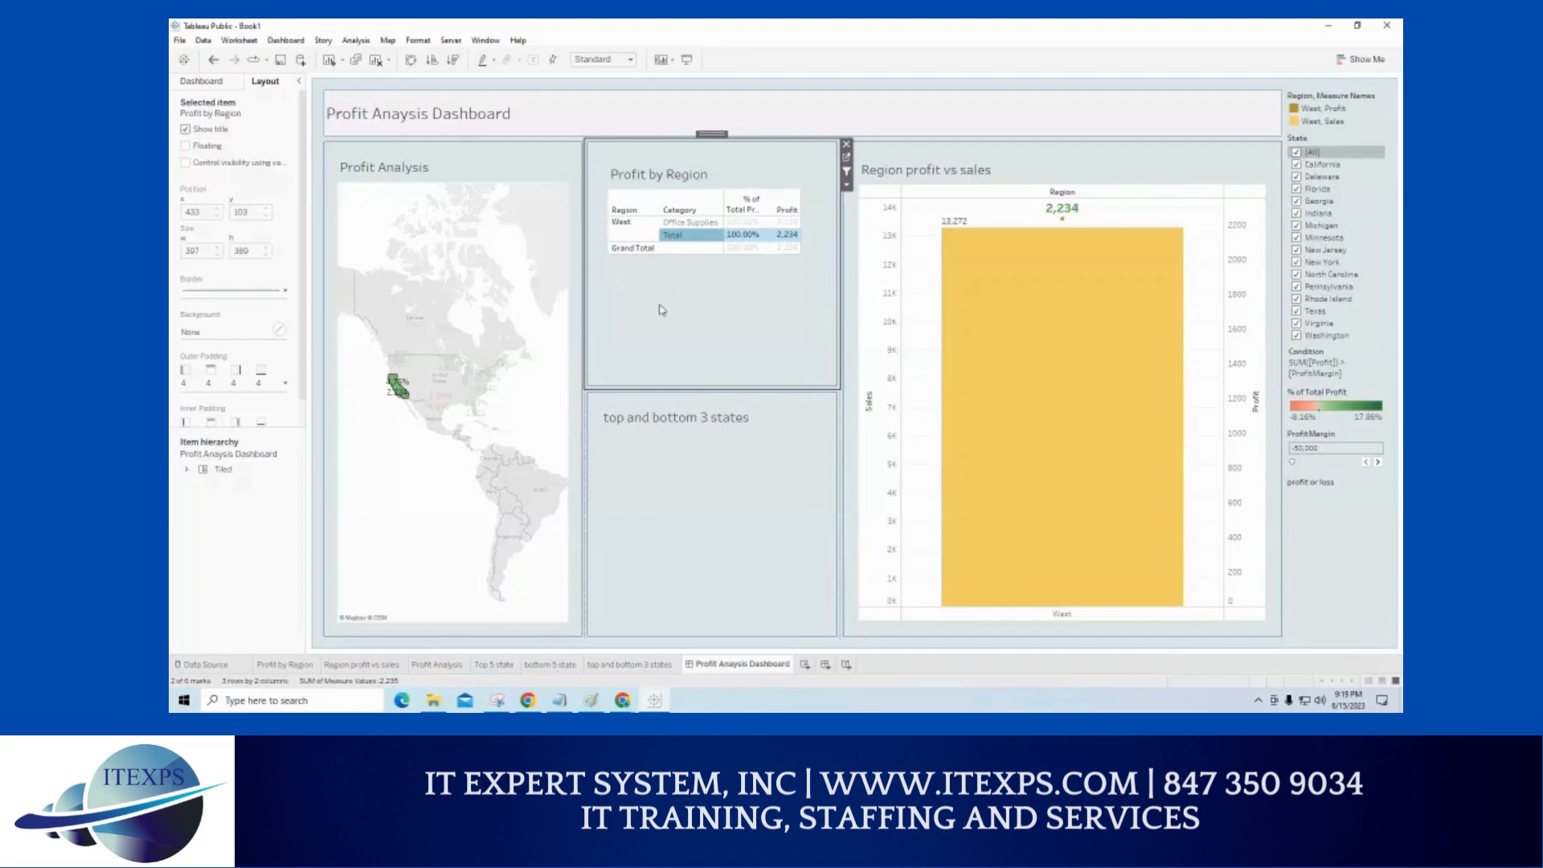
- Enlarge the Profit Analysis map around the United States and clear its California selection
{"action": "mouse_move", "coordinate": [512, 326]}
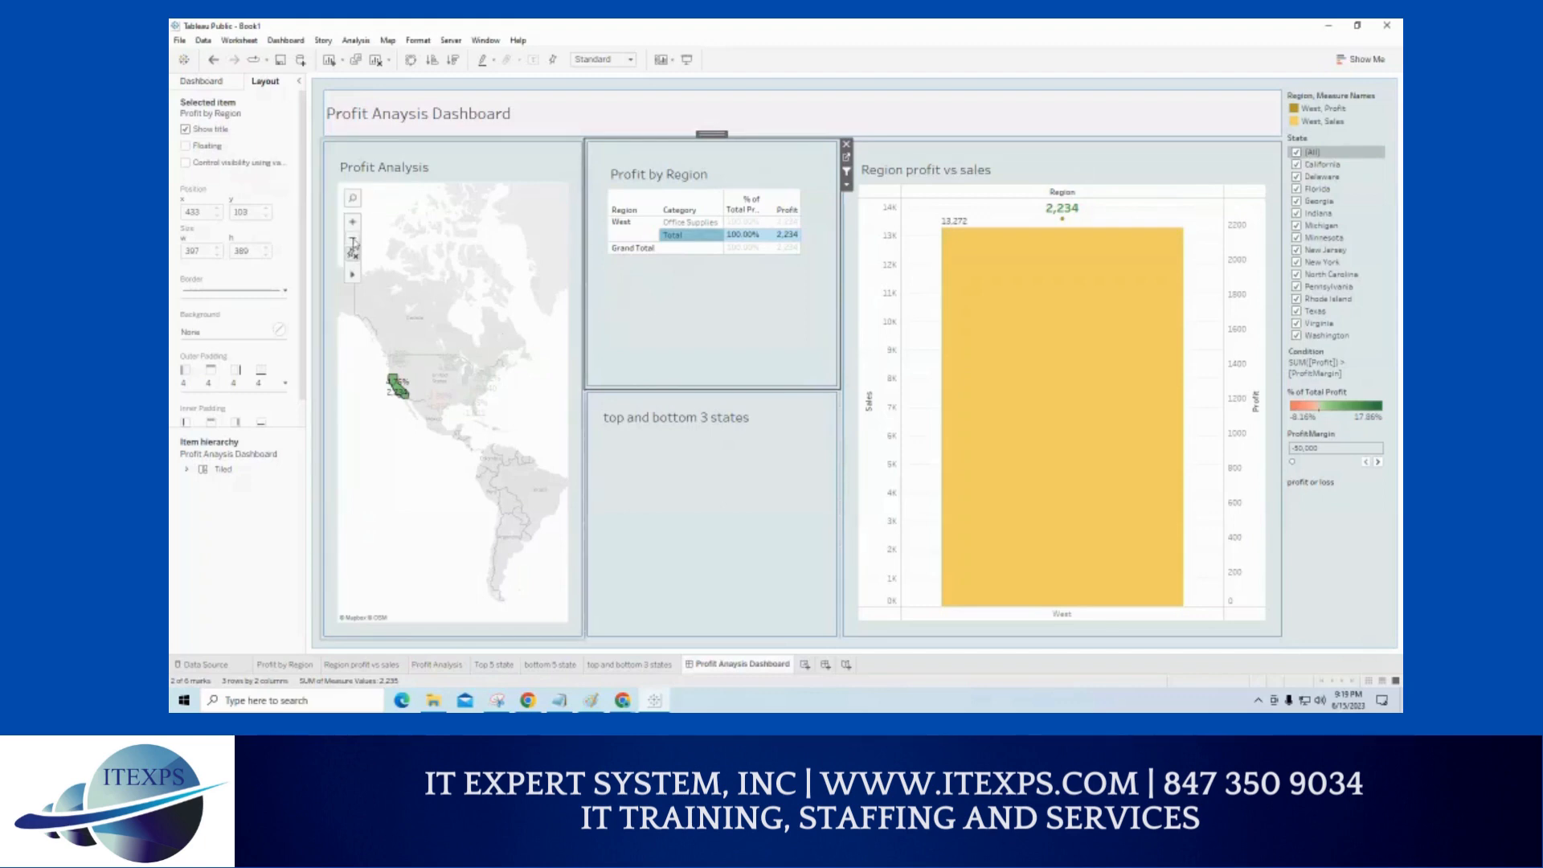
{"action": "left_click", "coordinate": [354, 242]}
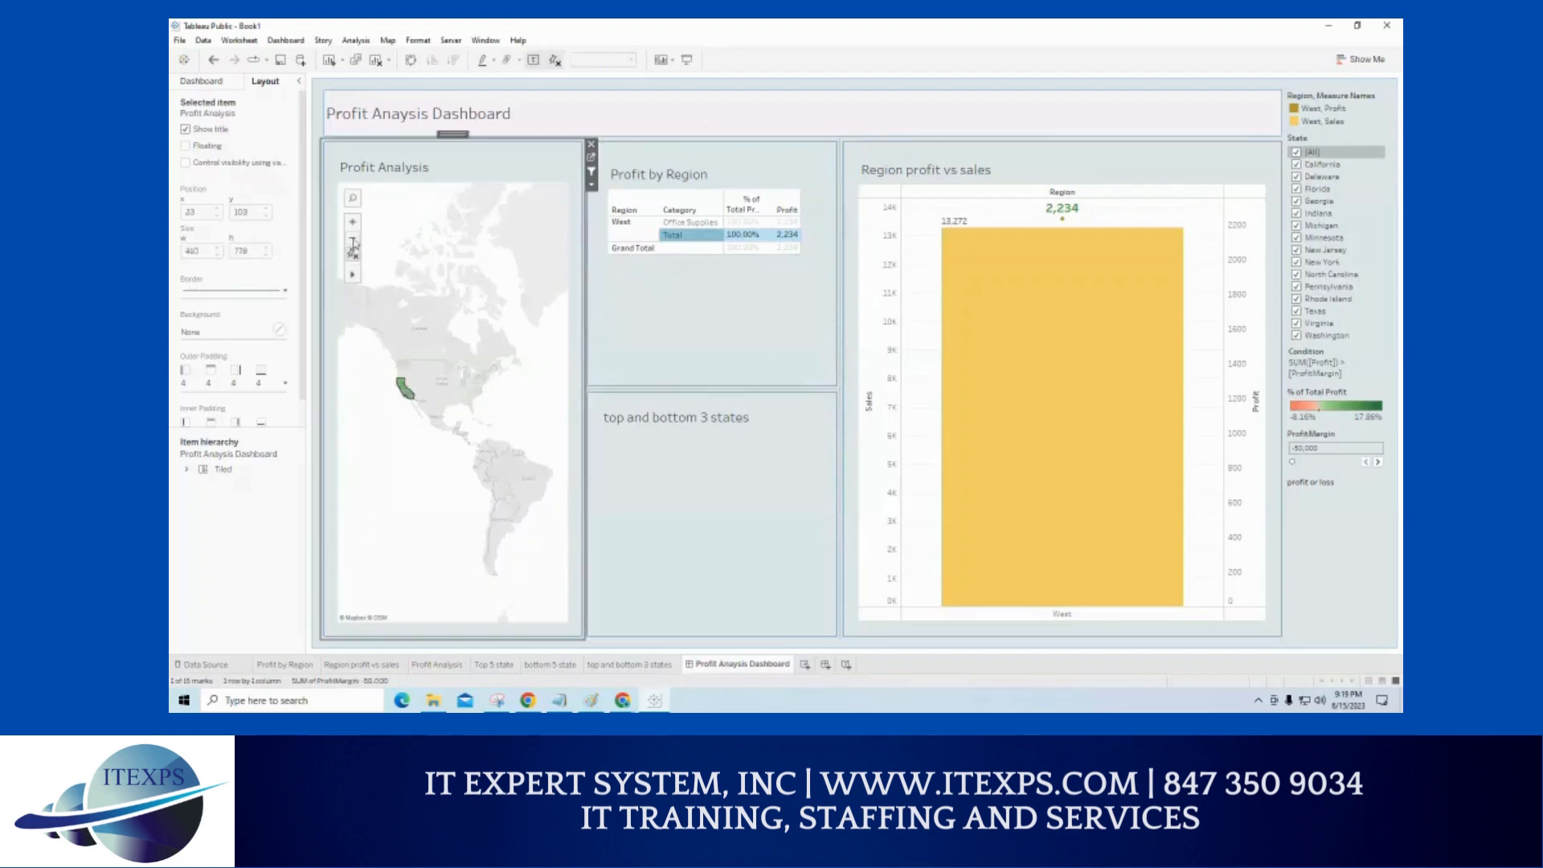
{"action": "left_click", "coordinate": [352, 224]}
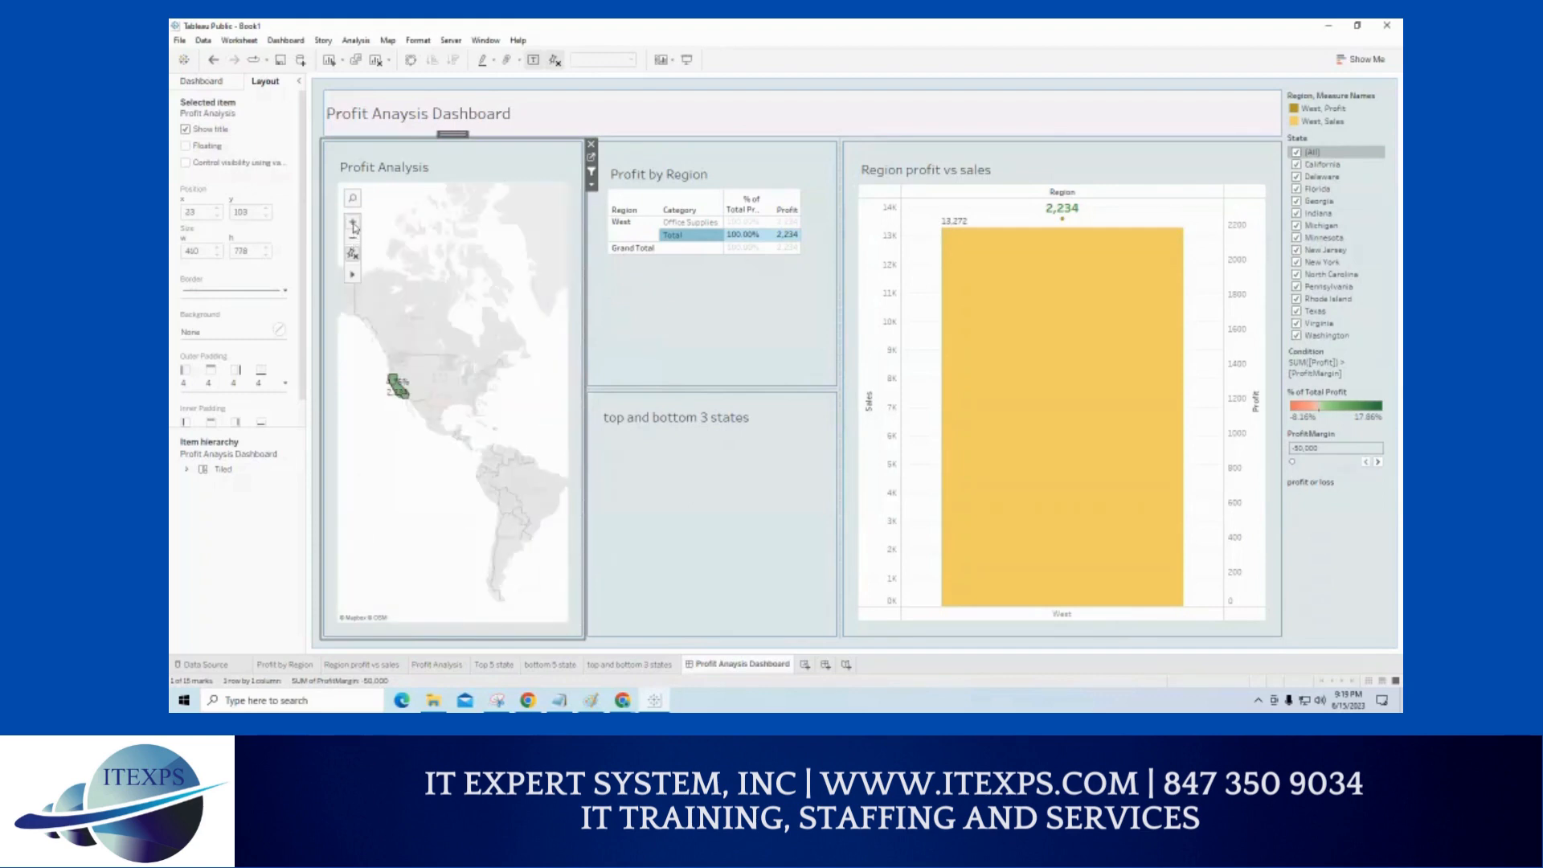
{"action": "left_click", "coordinate": [353, 224]}
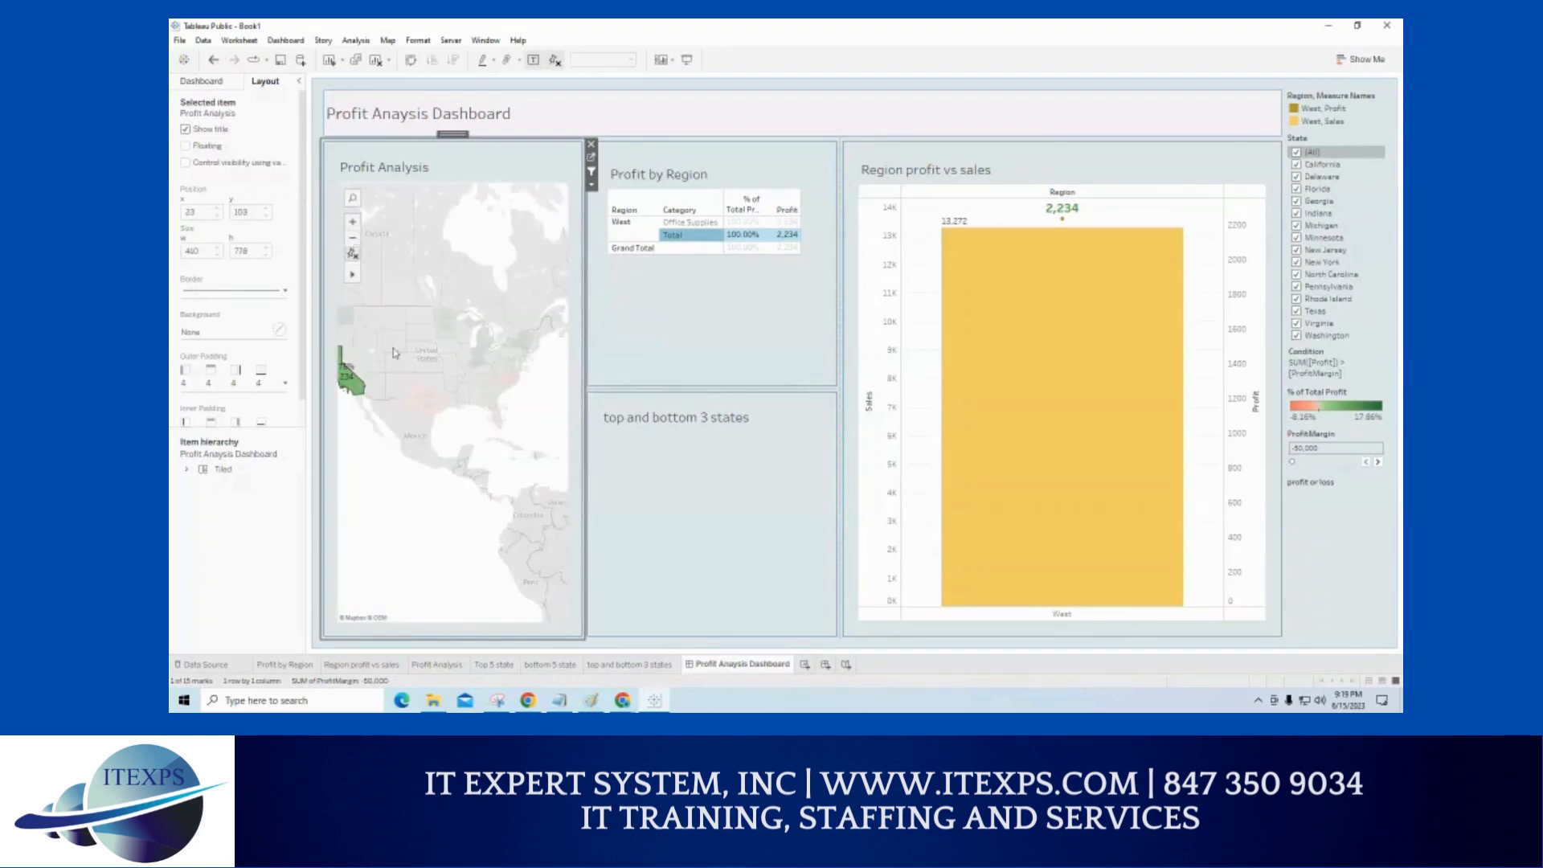
{"action": "left_click", "coordinate": [395, 448]}
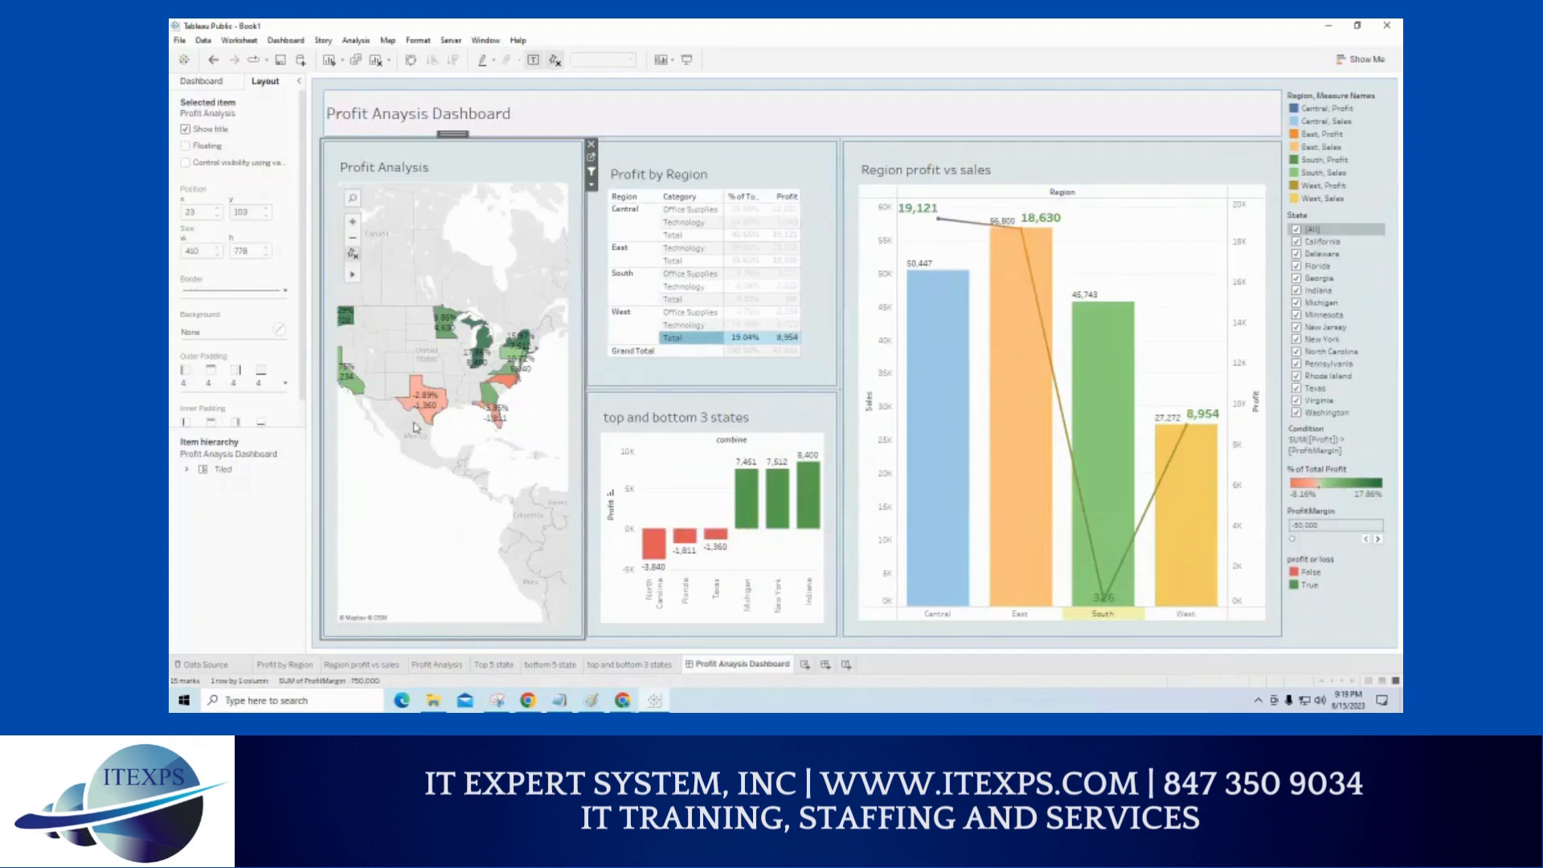
- Examine California up close on the Profit Analysis map using area zoom, then return to a wider view of the western states
{"action": "mouse_move", "coordinate": [352, 274]}
{"action": "left_click", "coordinate": [370, 274]}
{"action": "left_click_drag", "start_coordinate": [338, 298], "coordinate": [381, 412]}
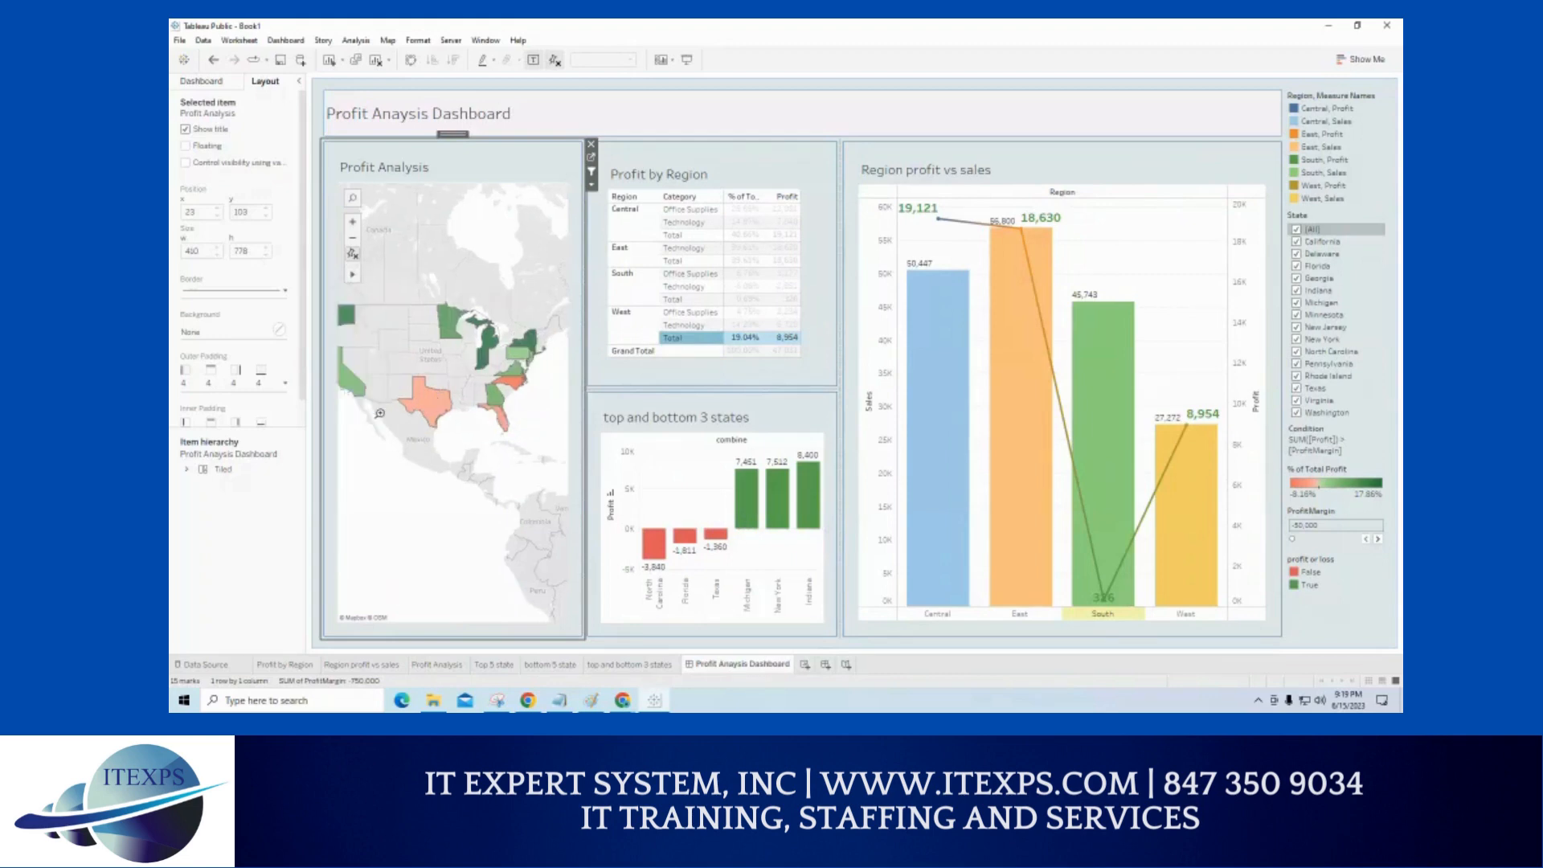
{"action": "mouse_move", "coordinate": [367, 395]}
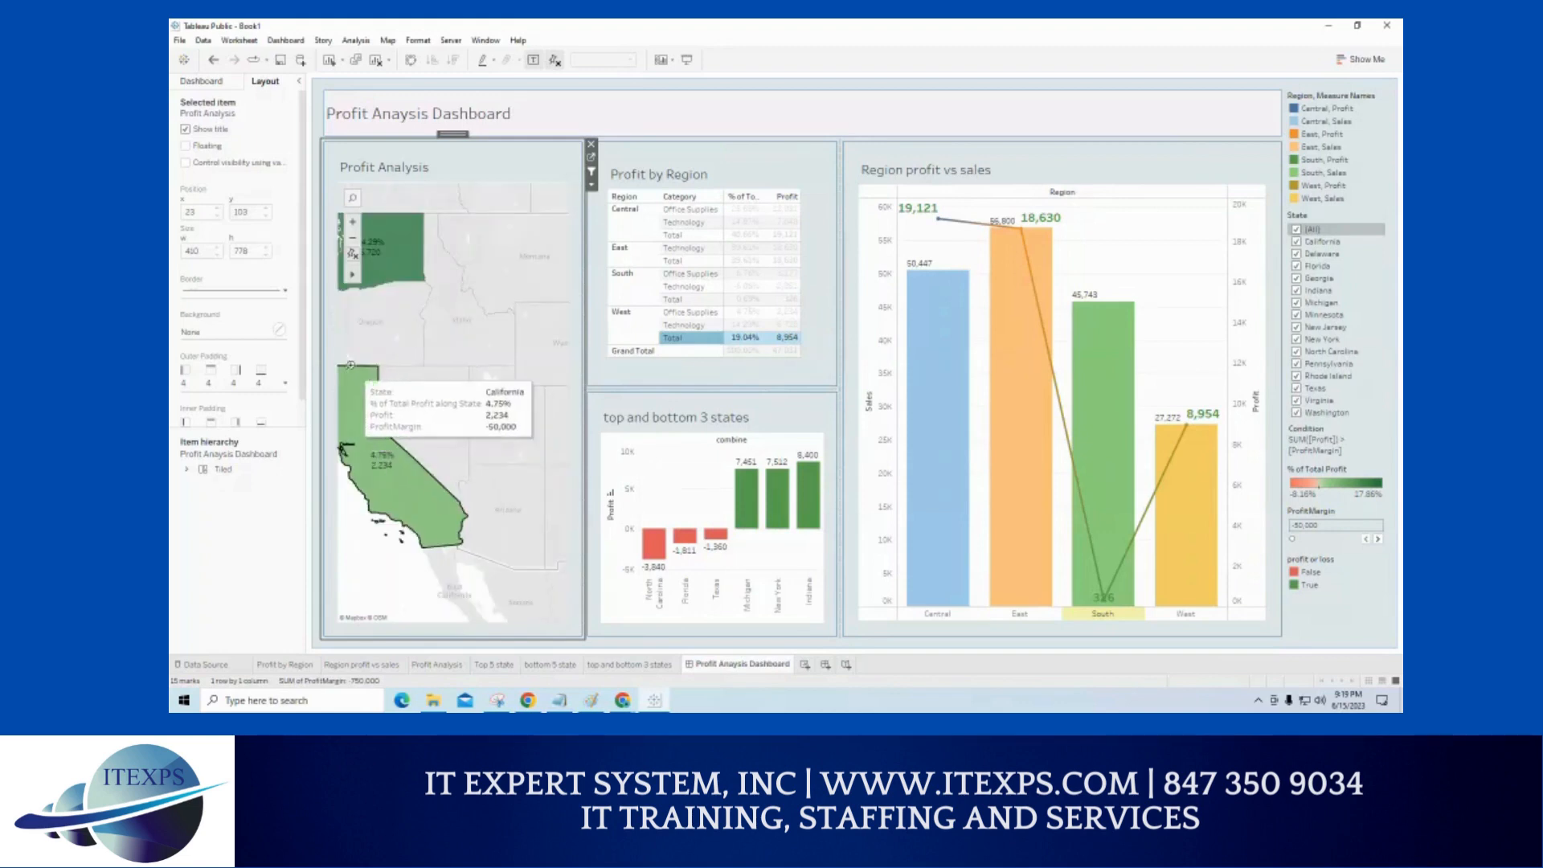
{"action": "left_click_drag", "start_coordinate": [345, 359], "coordinate": [438, 552]}
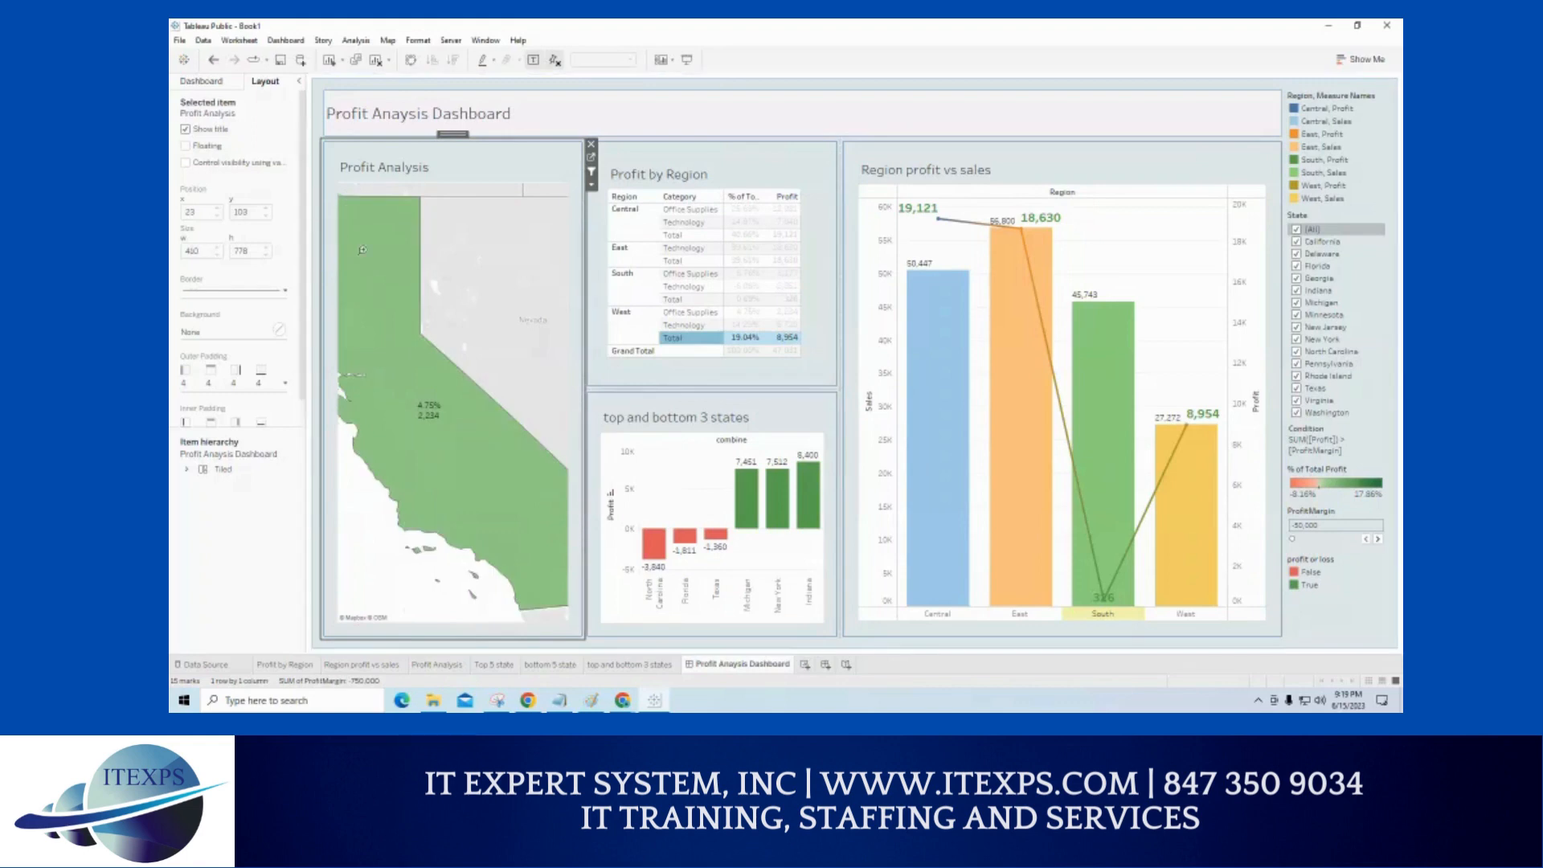
{"action": "left_click", "coordinate": [350, 245]}
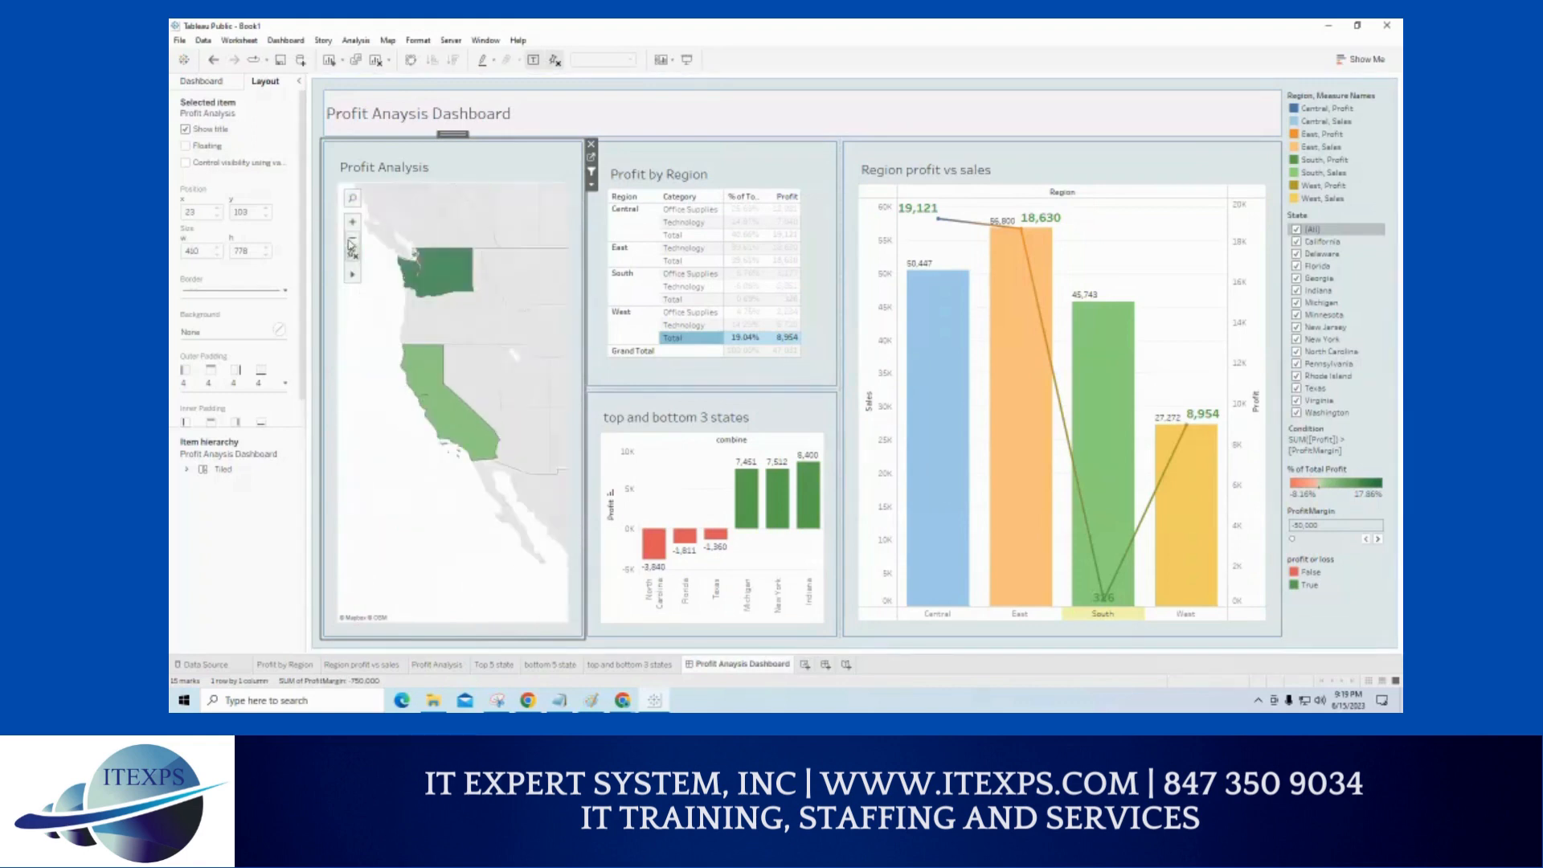
{"action": "left_click", "coordinate": [351, 245]}
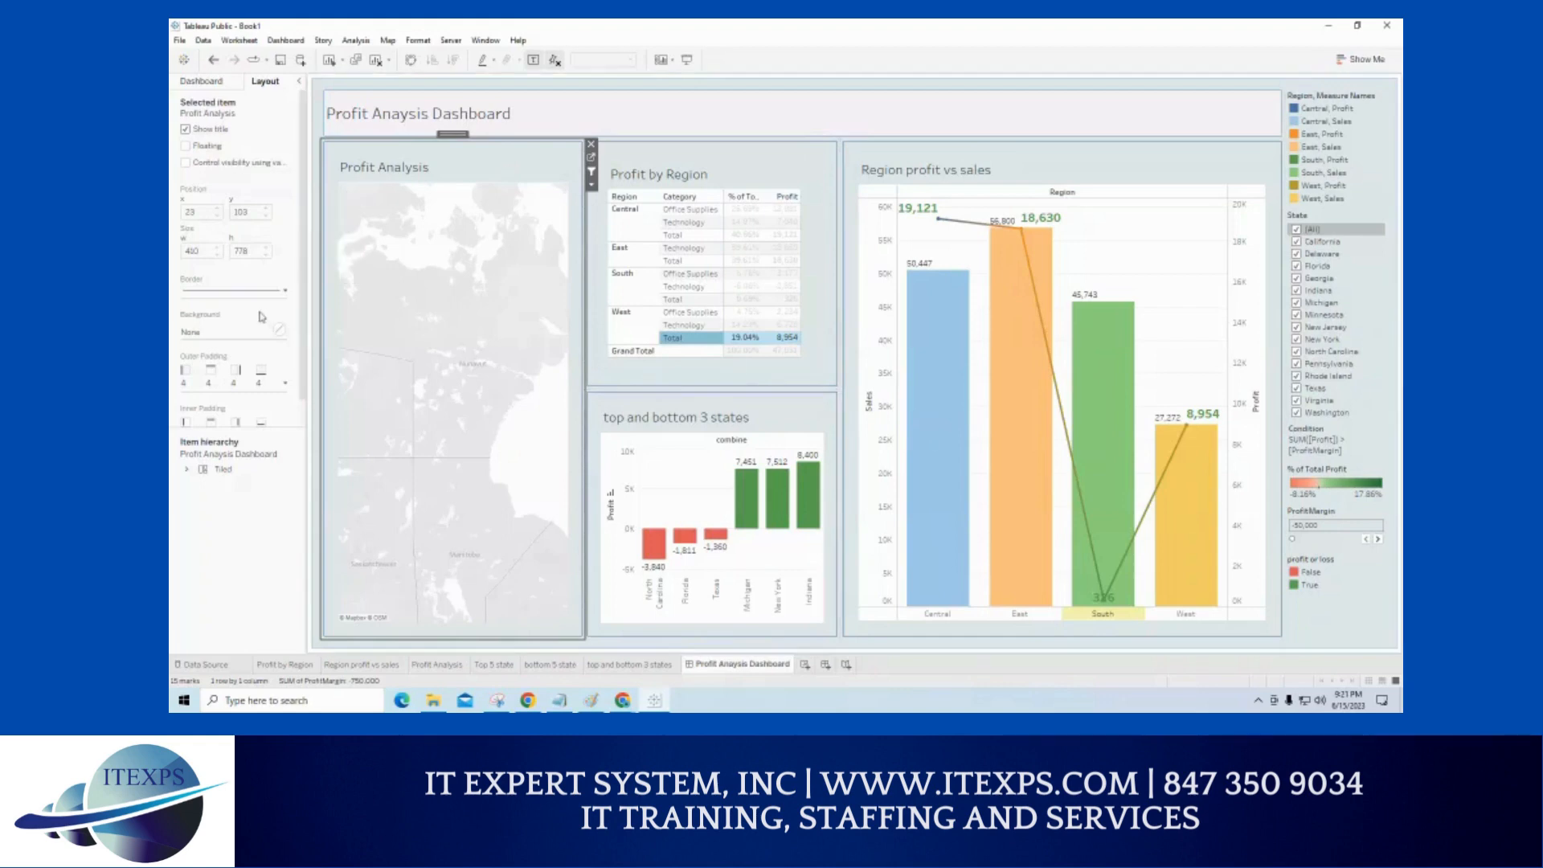
- Set the Profit Analysis sheet's background to light orange and bring the coloured states back into the map's view
{"action": "left_click", "coordinate": [233, 331]}
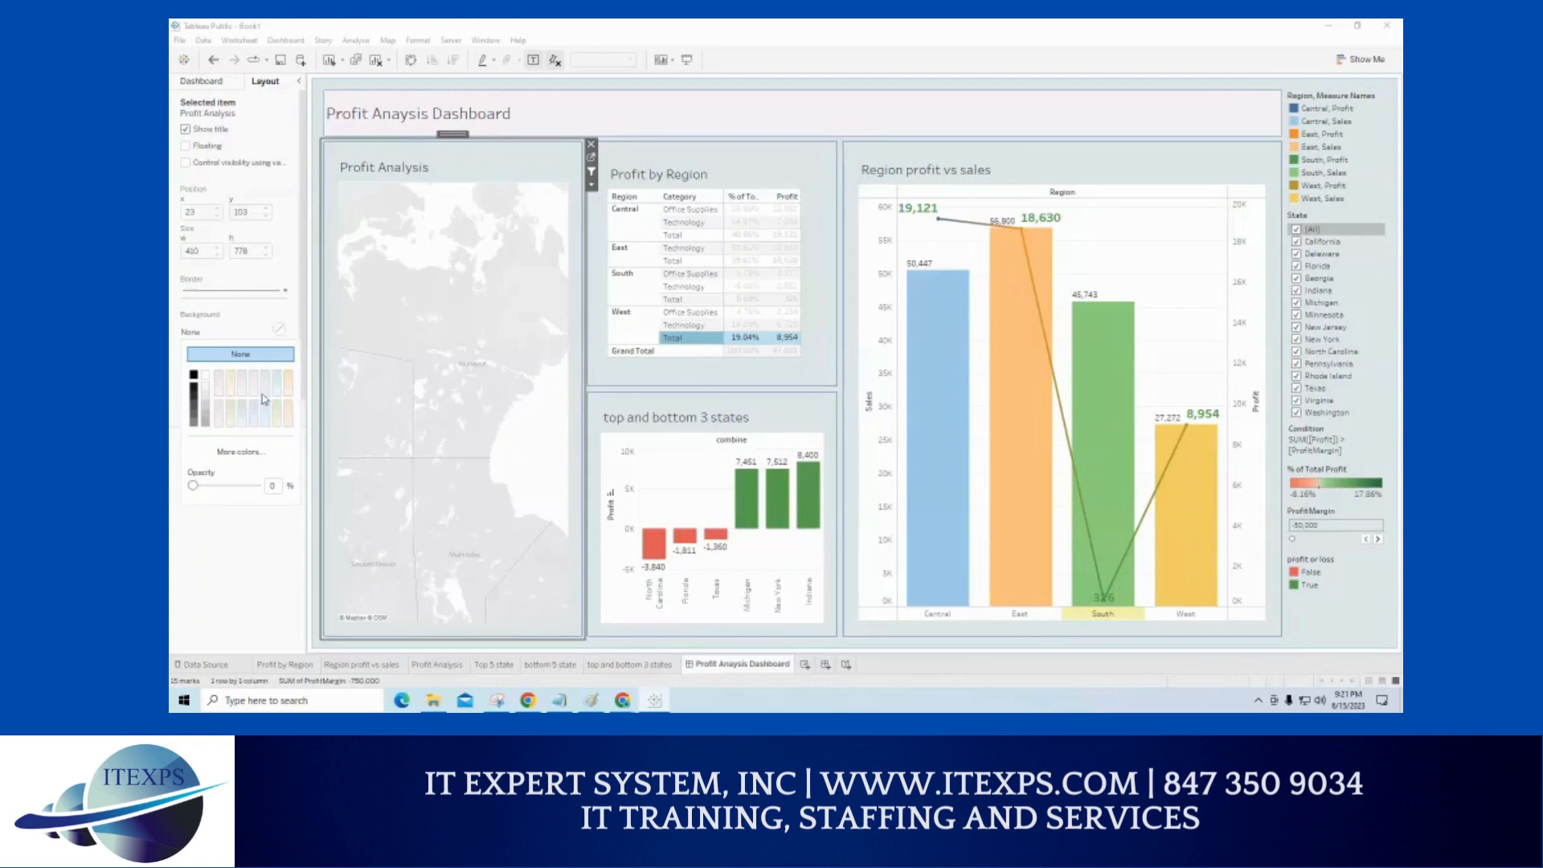
{"action": "left_click", "coordinate": [288, 376]}
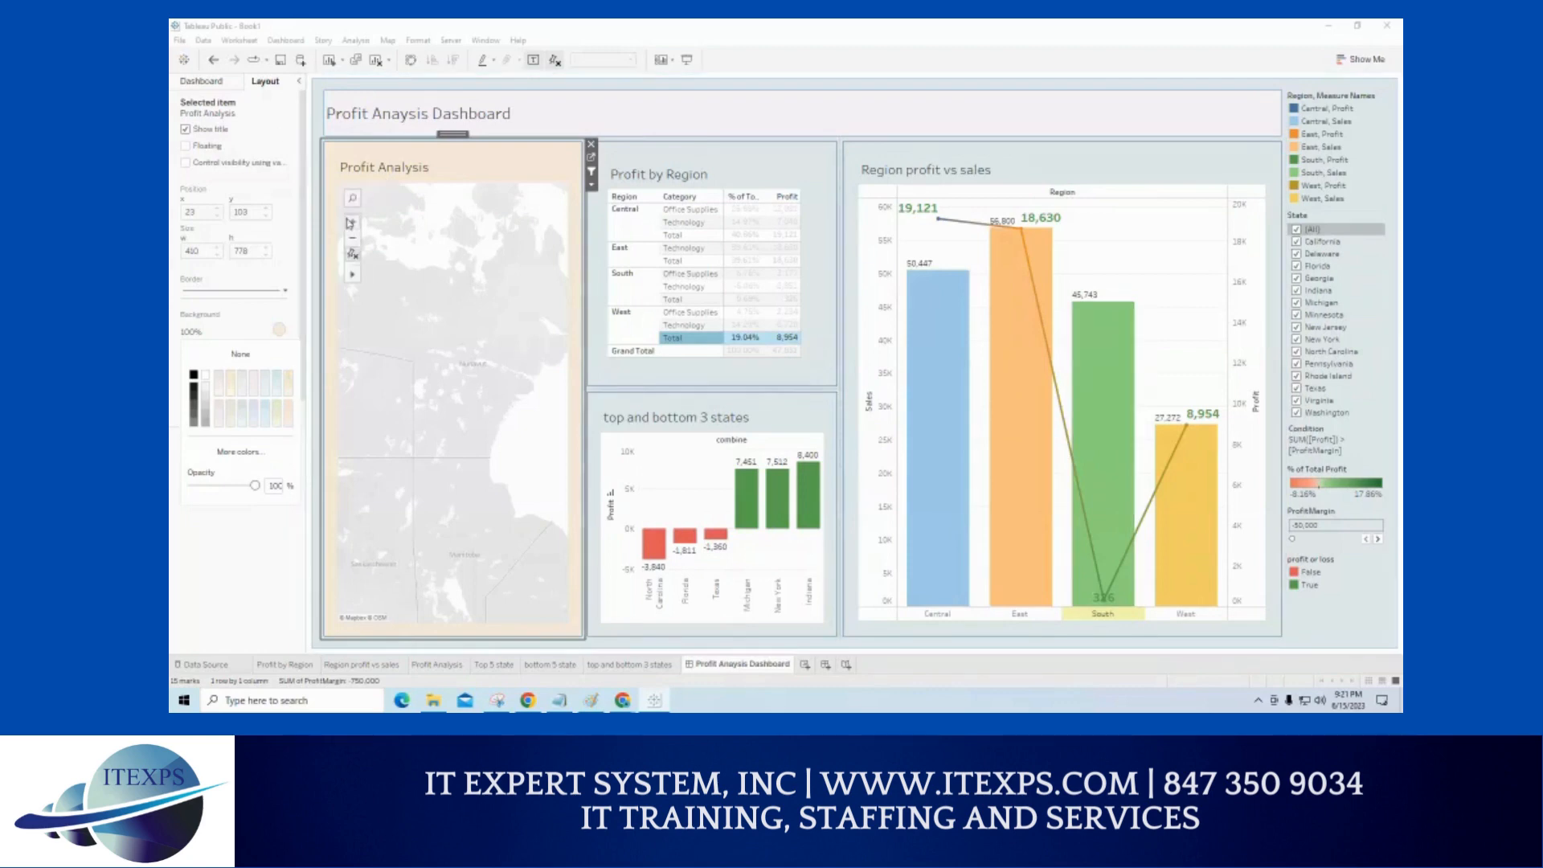
{"action": "left_click", "coordinate": [352, 238]}
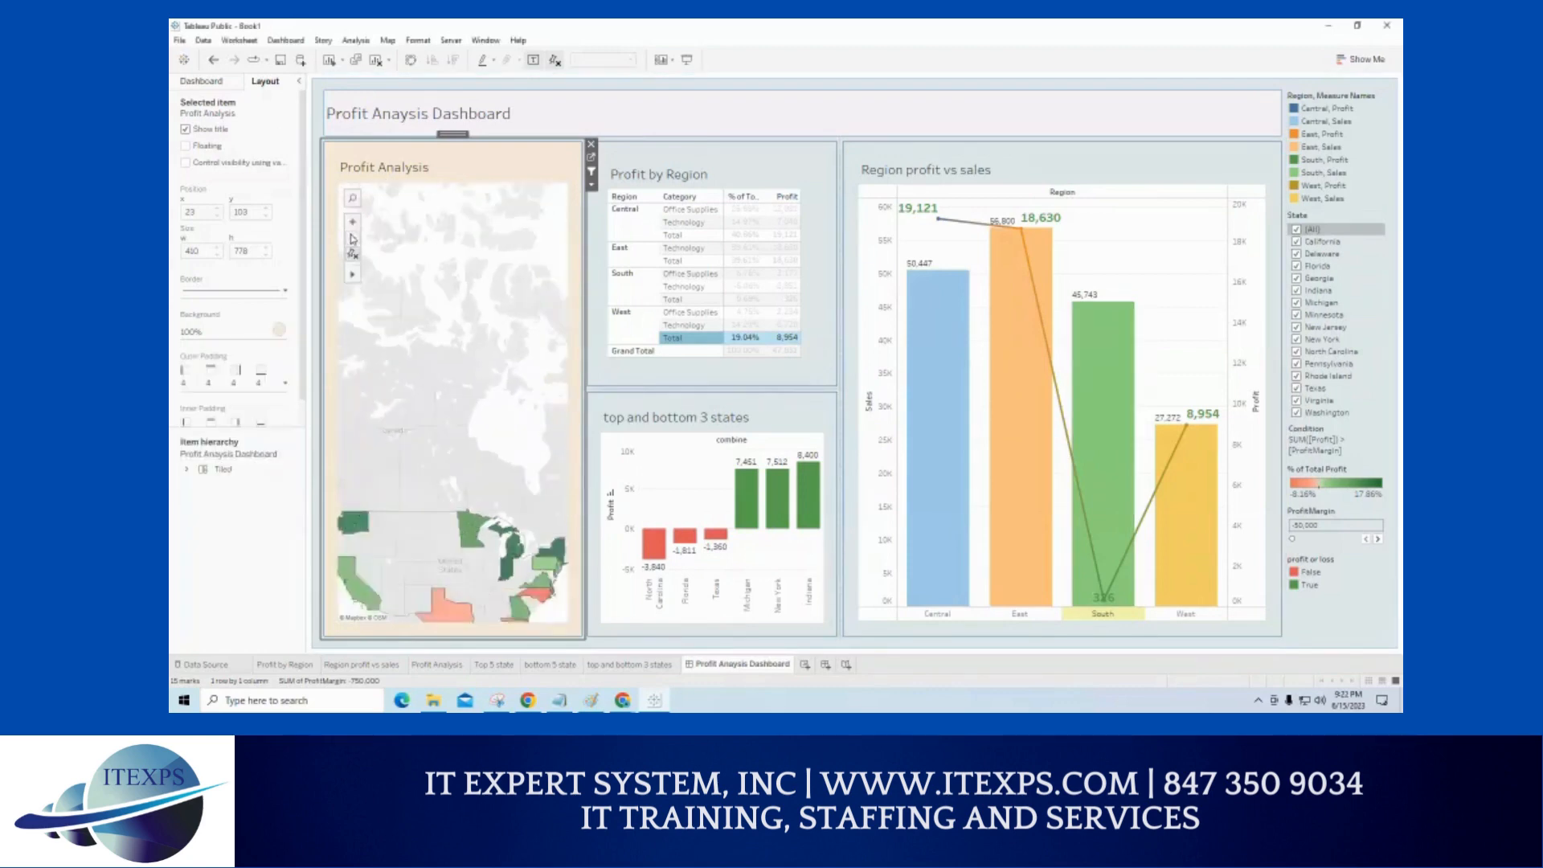